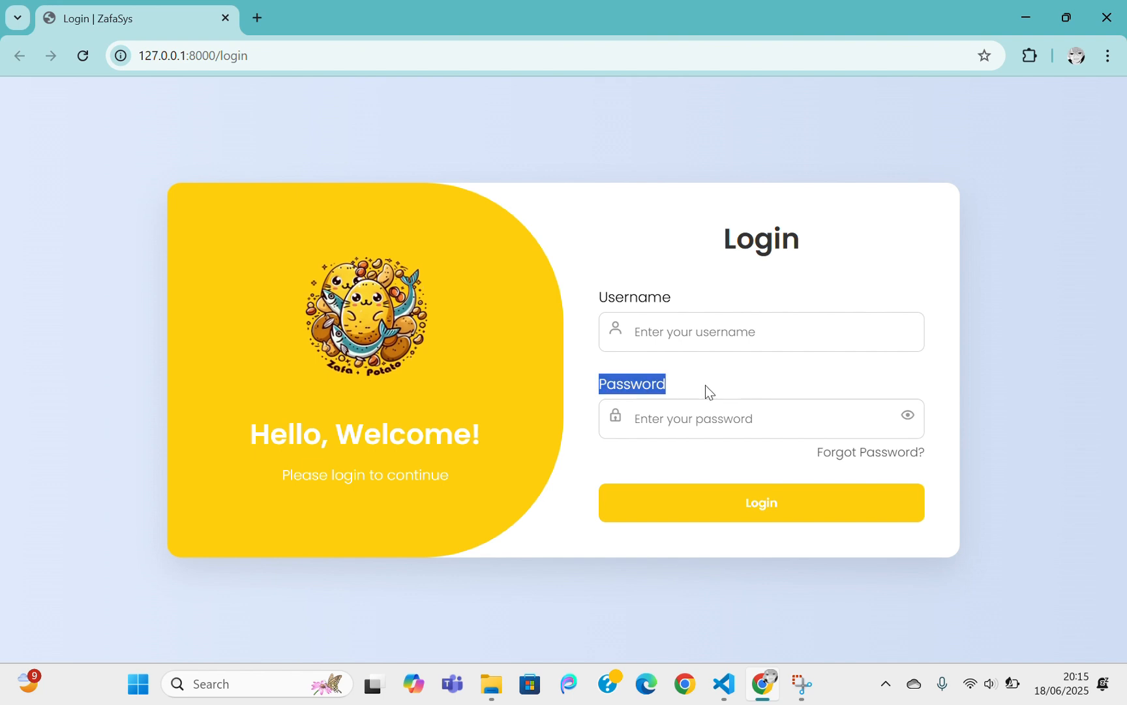
# Log in with the staff username and password, checking the password with the eye toggle first
pyautogui.click(717, 315)
pyautogui.click(681, 299)
pyautogui.click(664, 344)
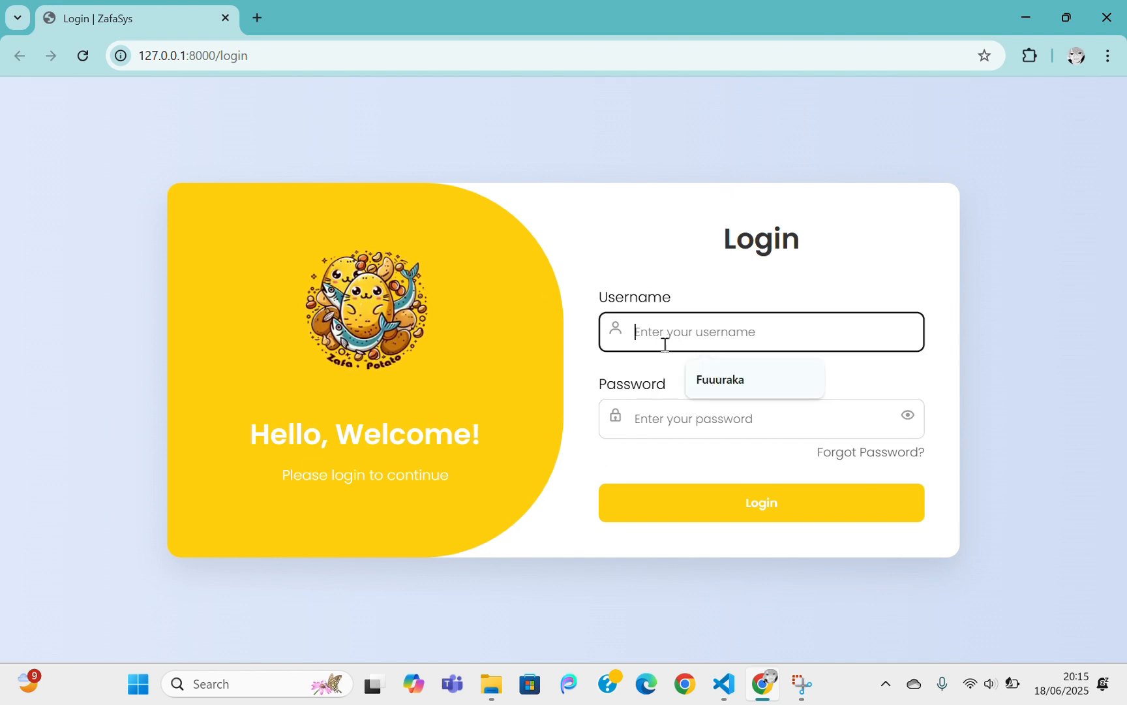
pyautogui.write('user1')
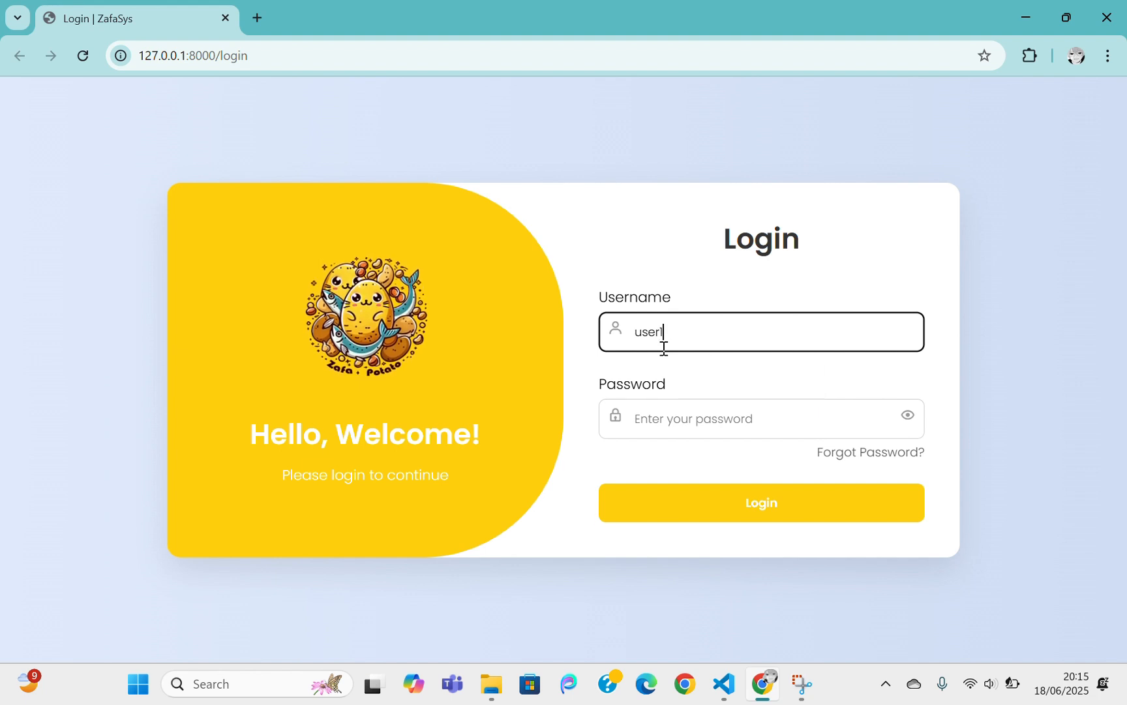
pyautogui.click(670, 415)
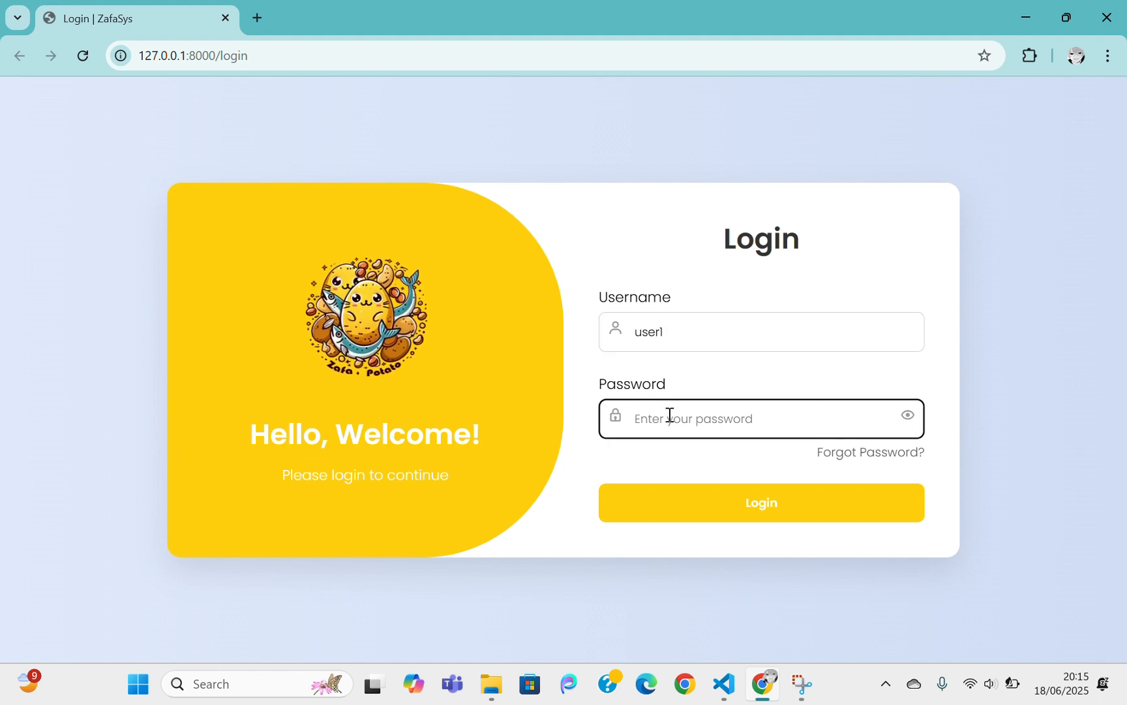
pyautogui.write('12345678')
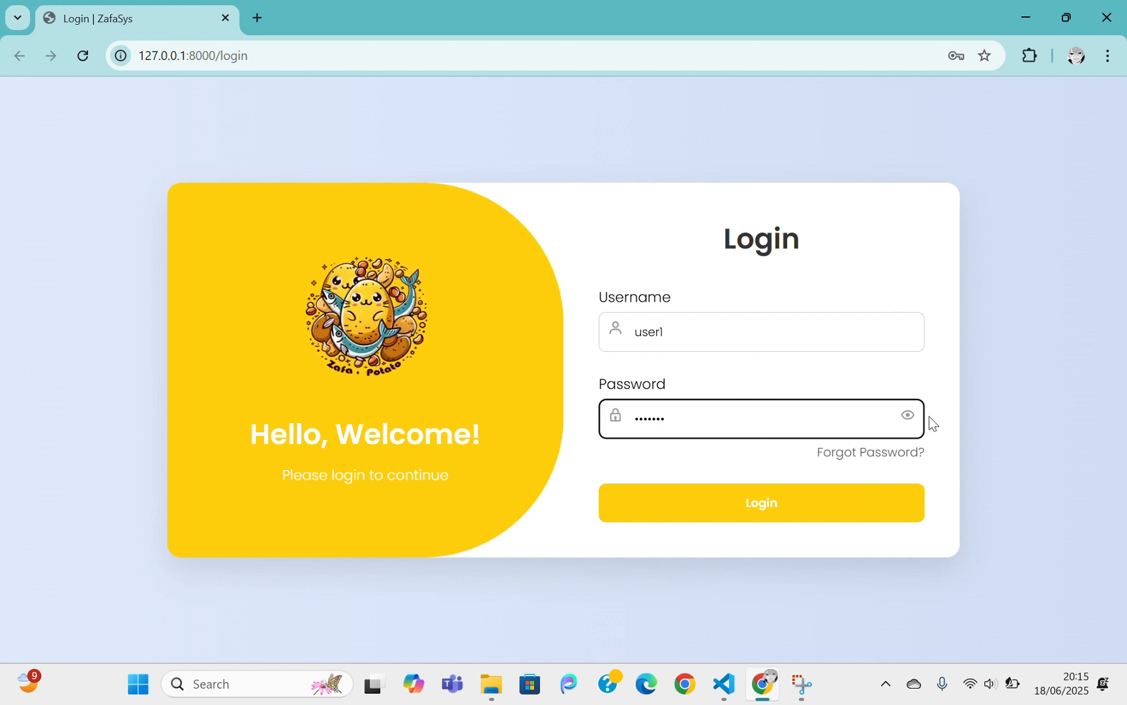
pyautogui.click(908, 421)
pyautogui.click(908, 421)
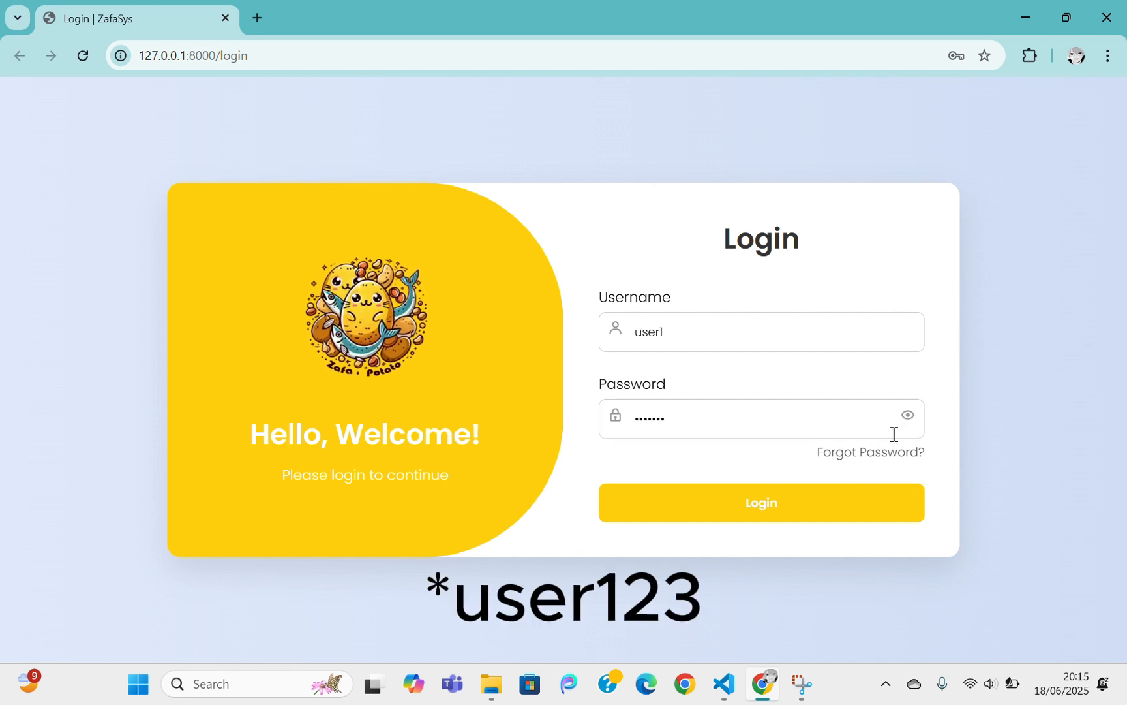
pyautogui.click(760, 504)
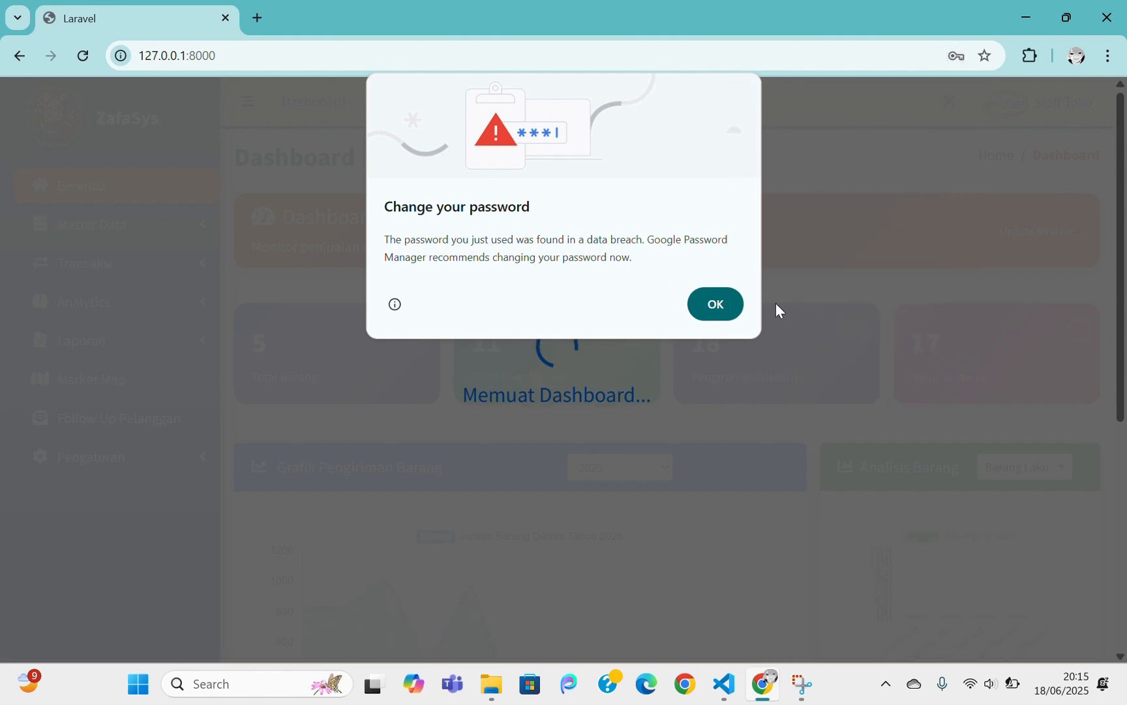
# Dismiss the breach warning and scroll through the dashboard: 5 items, 11 stores, 18 shipments, 17 returns
pyautogui.click(720, 309)
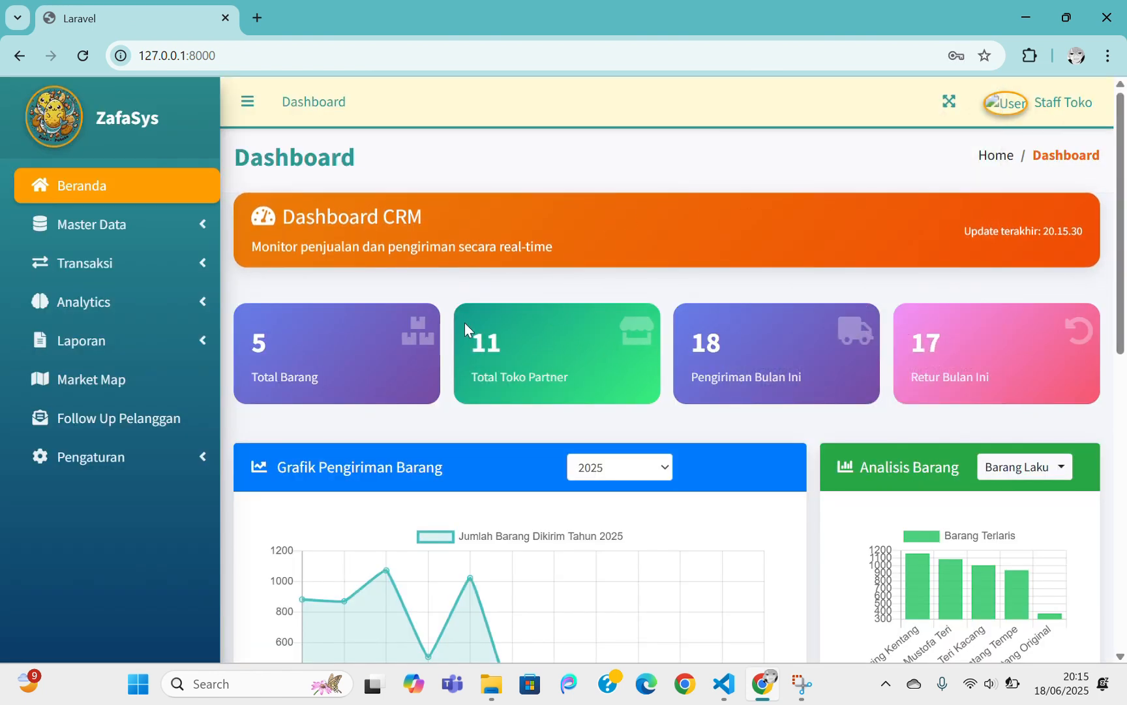
pyautogui.scroll(-1, 923, 343)
pyautogui.scroll(-3, 925, 344)
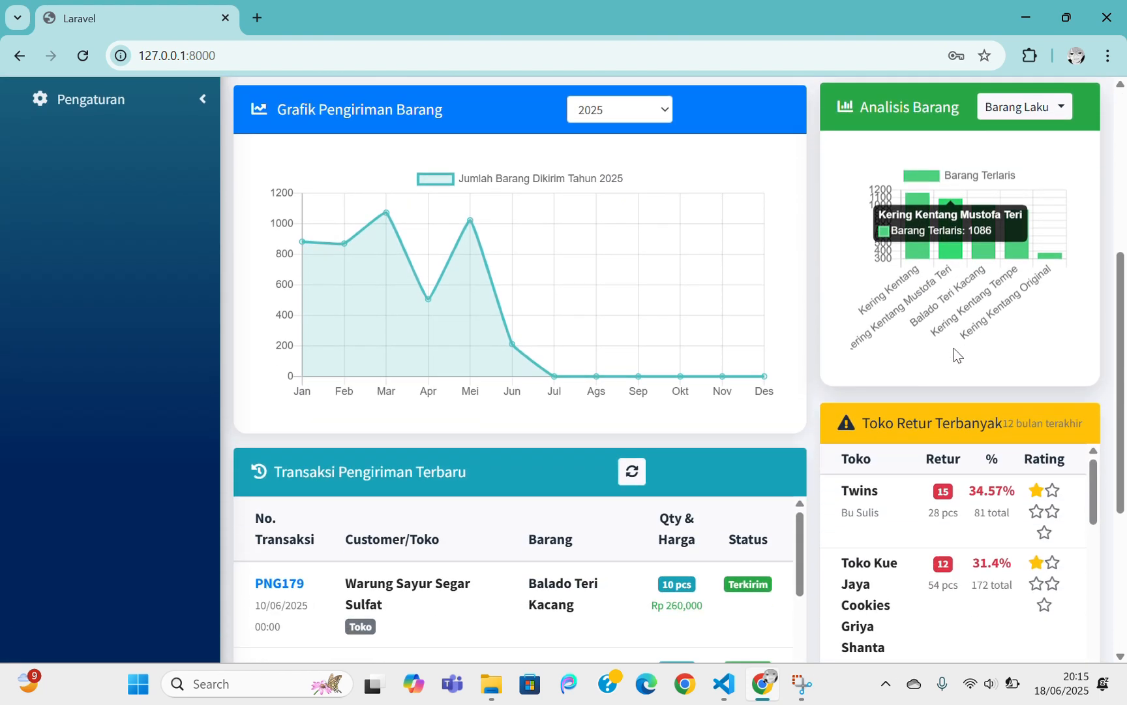
pyautogui.scroll(-4, 955, 354)
pyautogui.scroll(8, 954, 352)
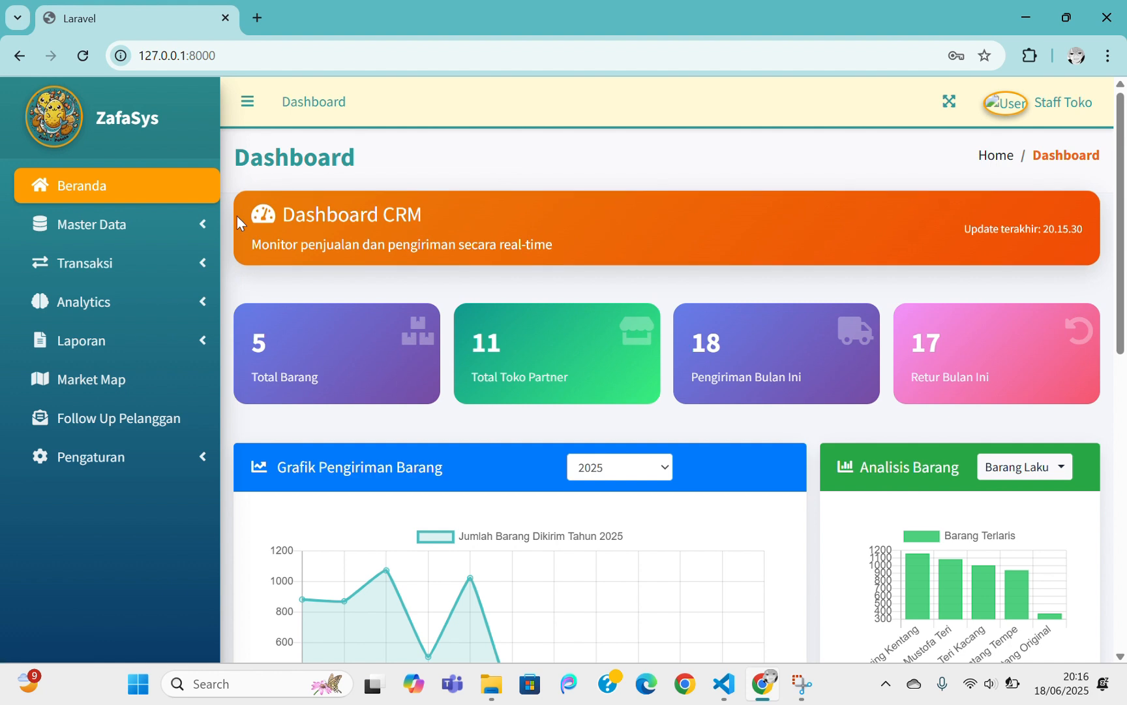
# Open Data Barang under Master Data to list products BRG001–BRG005
pyautogui.click(205, 224)
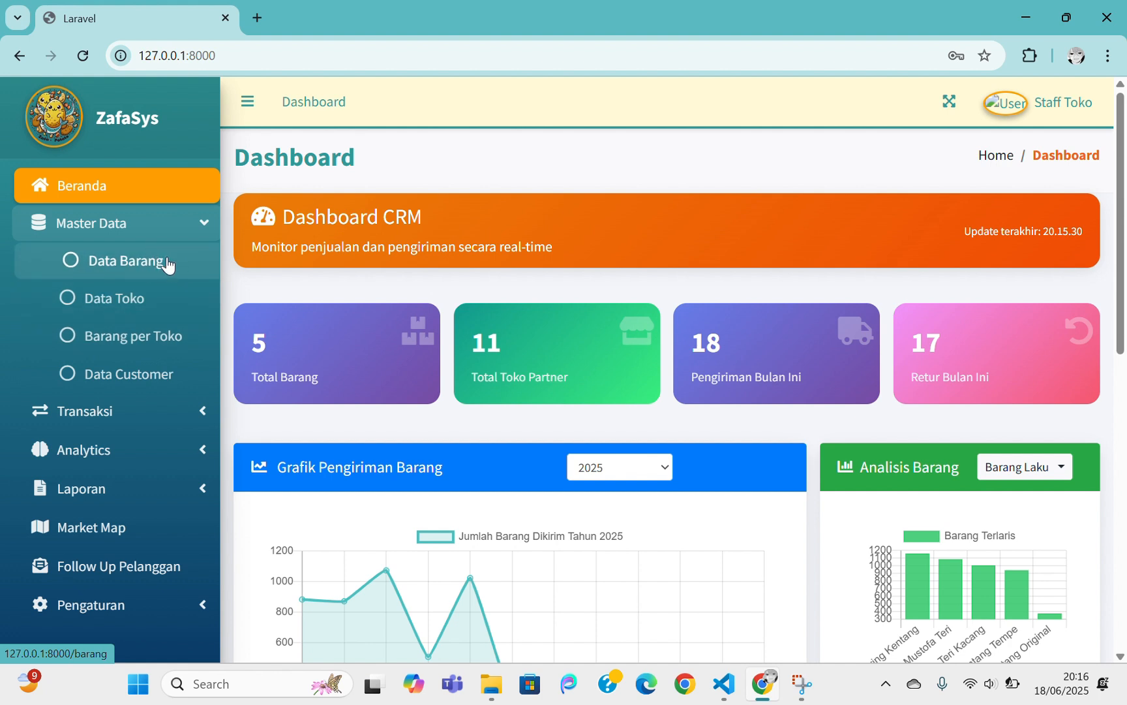
pyautogui.click(208, 223)
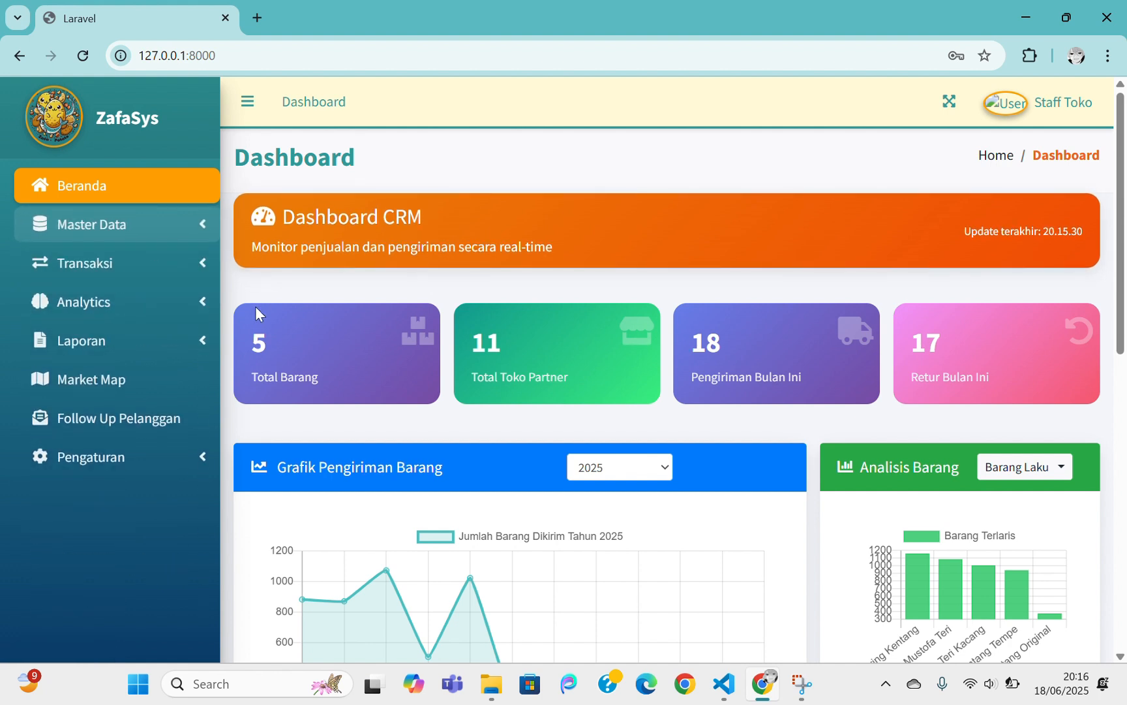
pyautogui.click(201, 229)
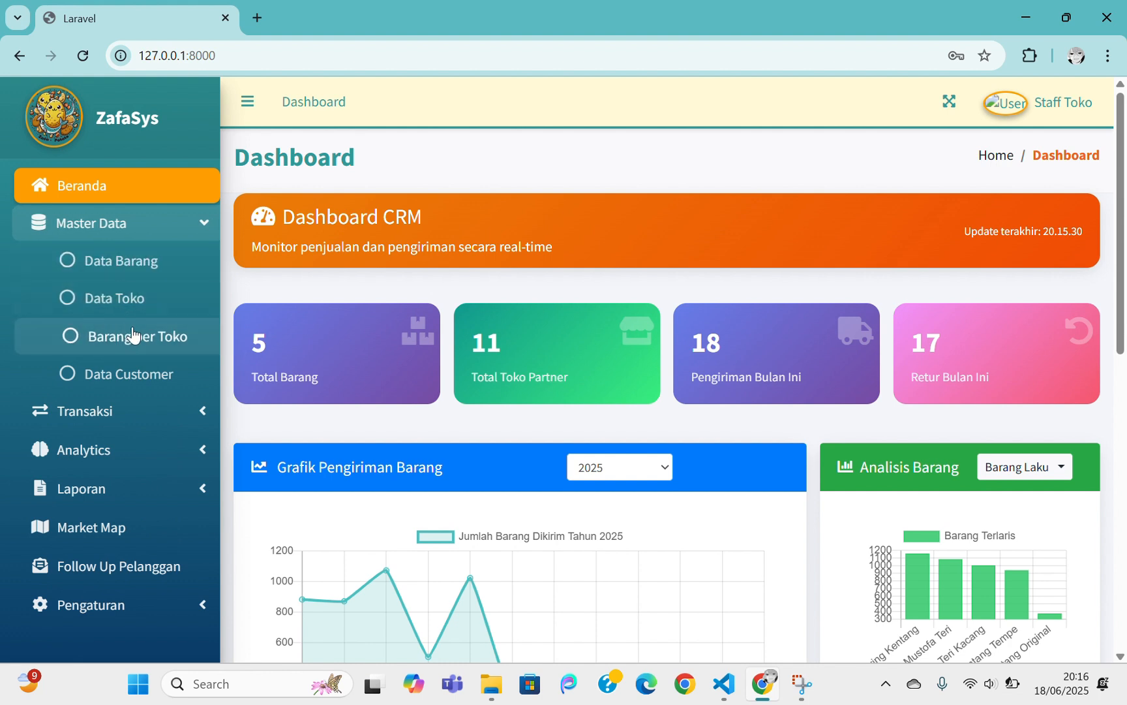
pyautogui.click(144, 269)
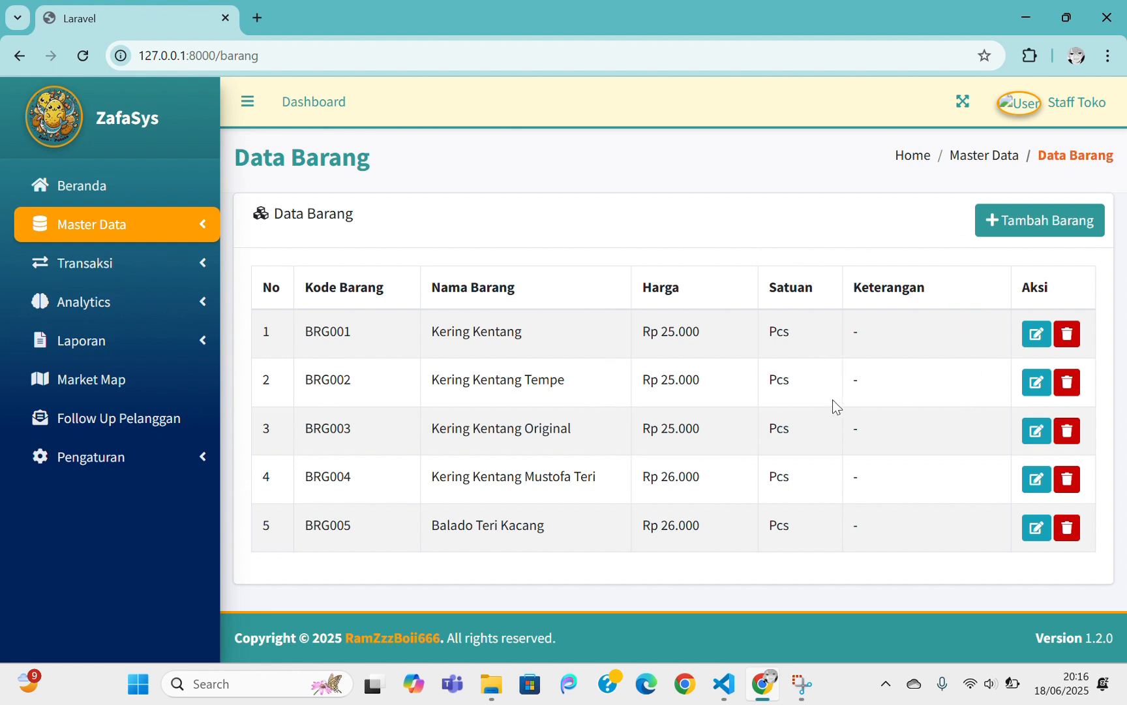
# Start a new product with Tambah Barang, getting item code BRG006
pyautogui.click(1037, 229)
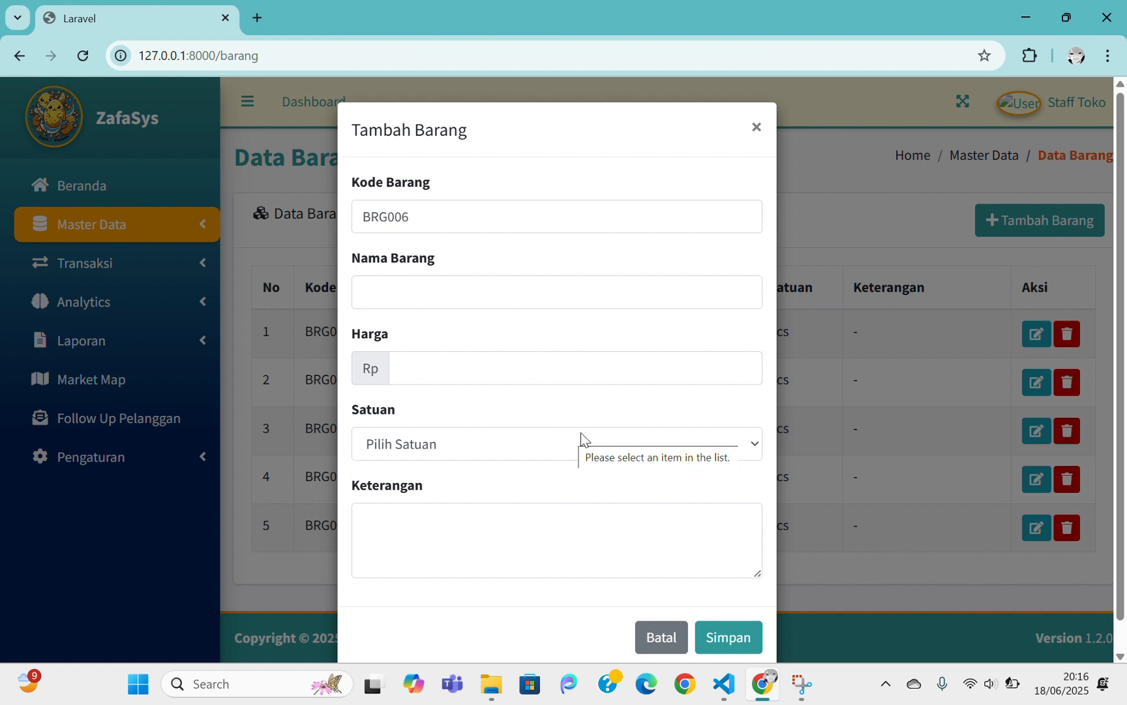
# Save BRG006 as Kopi Hitam, Rp 15000 per Pcs, described 'Kopi Hitam Pahit hehehehe'
pyautogui.click(449, 297)
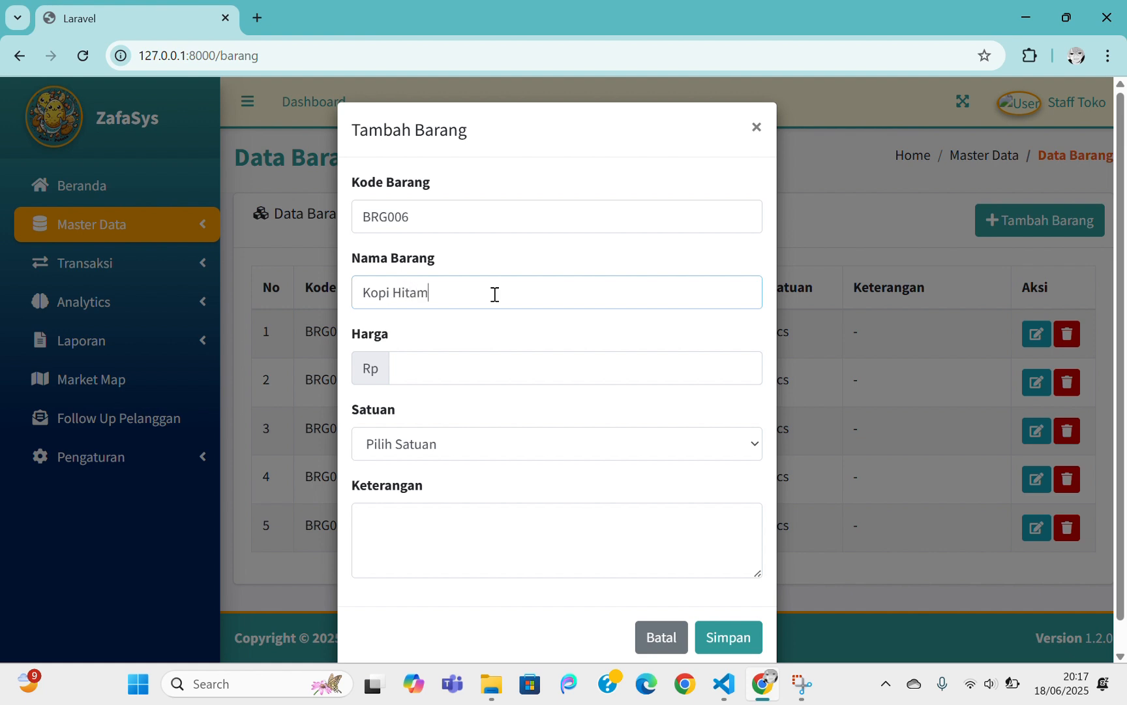
pyautogui.click(471, 374)
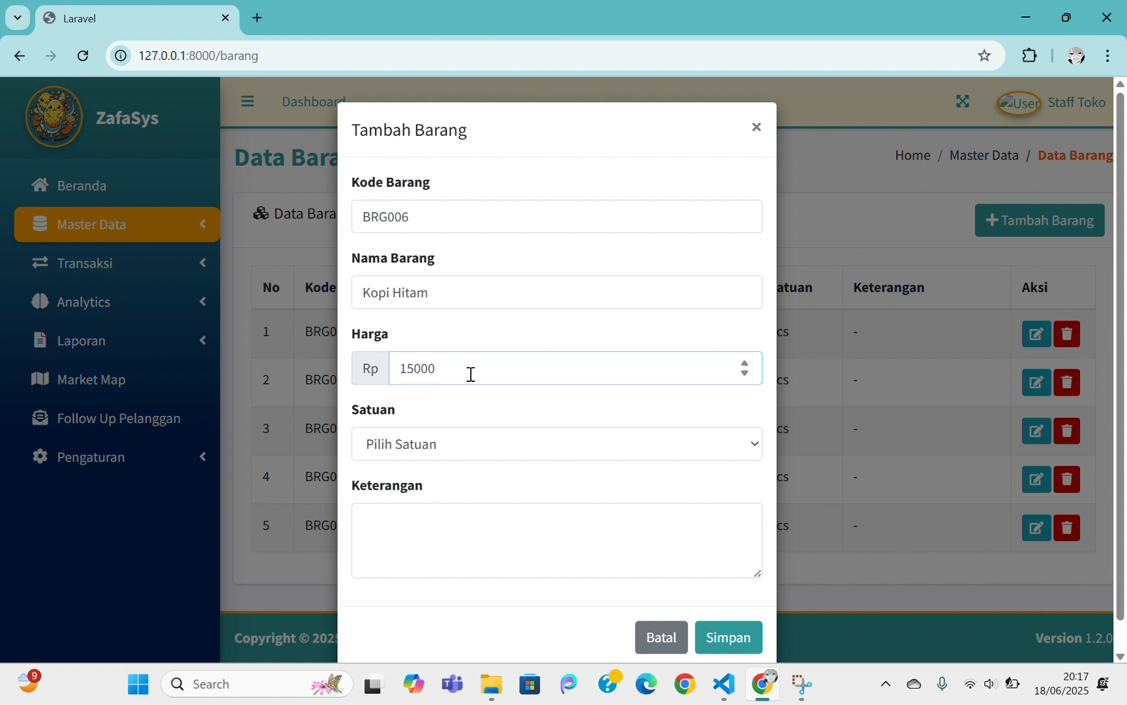
pyautogui.click(461, 446)
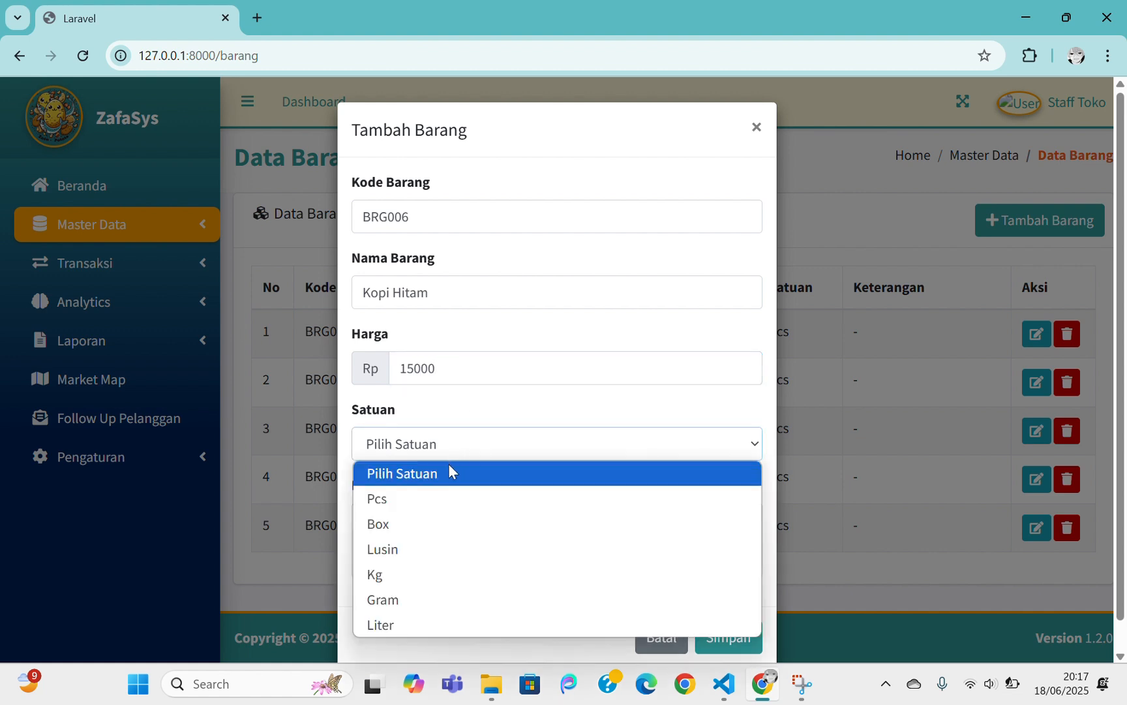
pyautogui.click(424, 601)
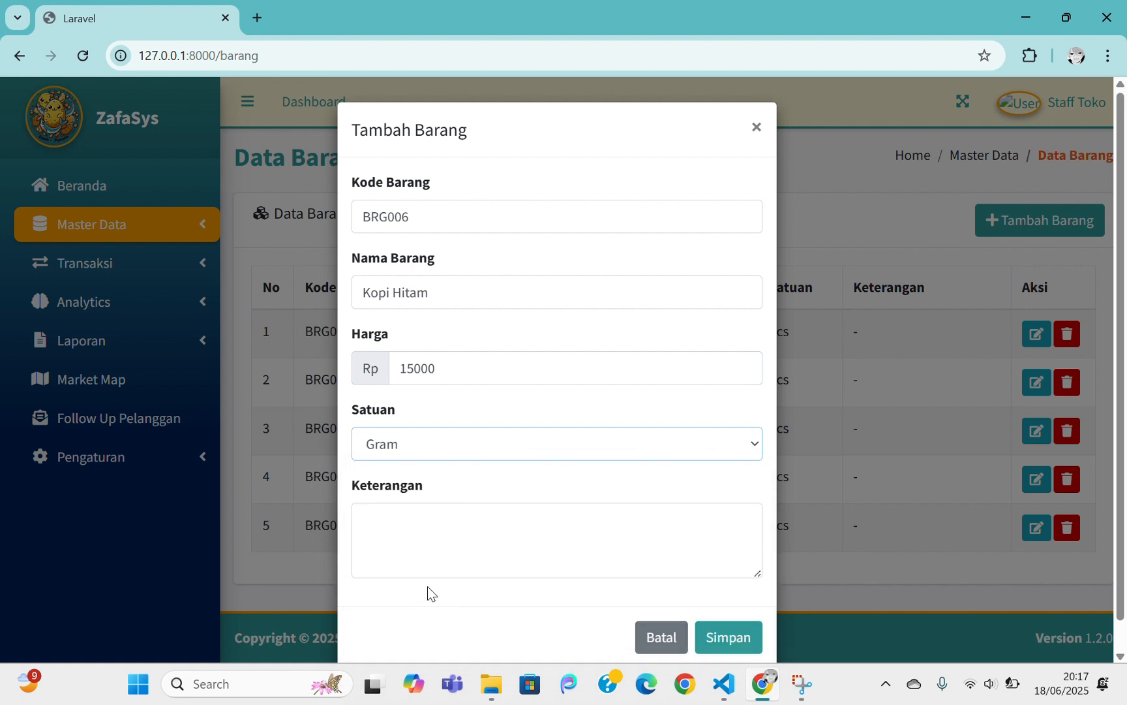
pyautogui.click(545, 454)
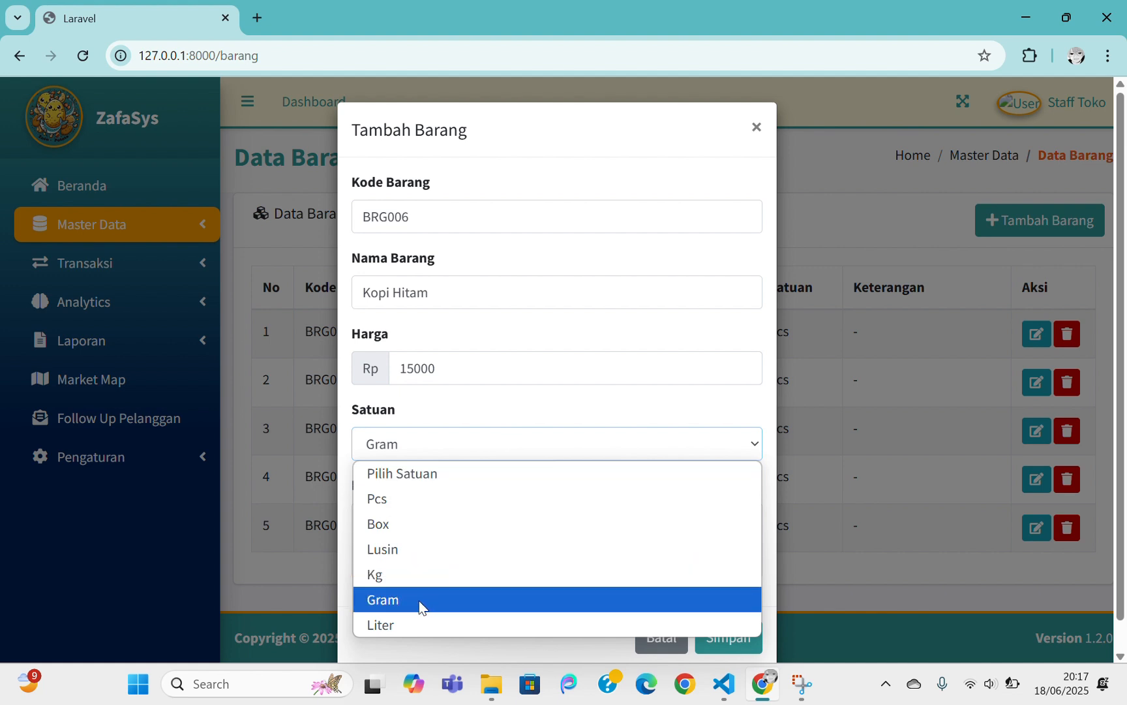
pyautogui.click(410, 498)
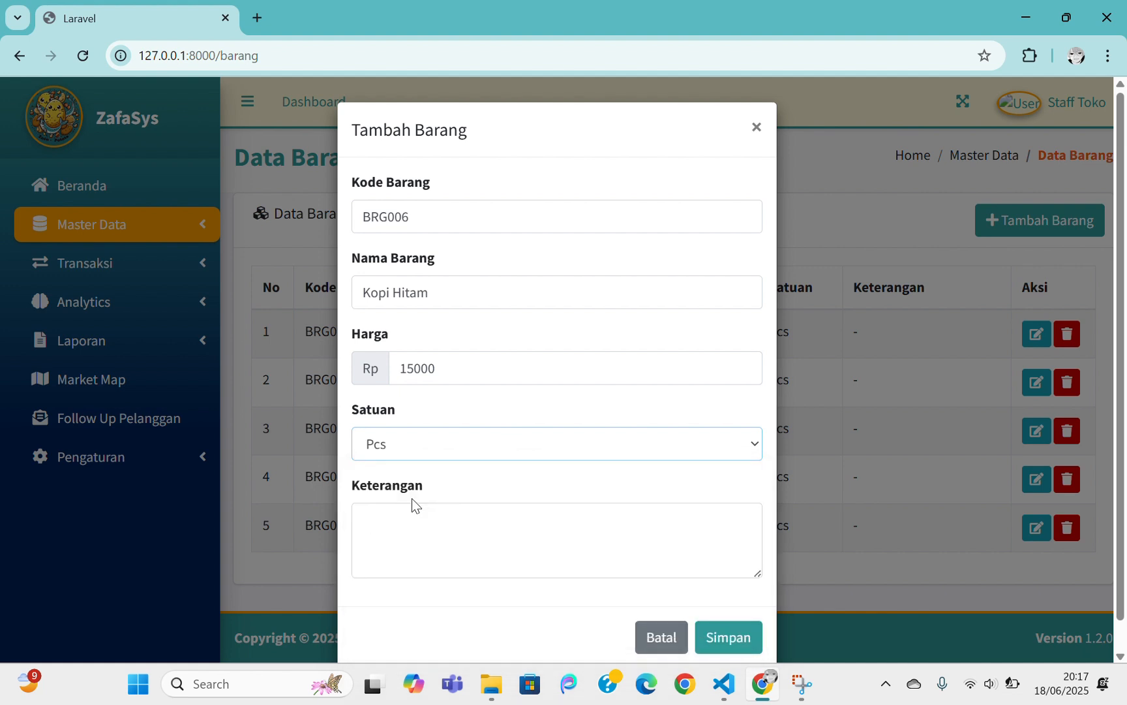
pyautogui.click(426, 515)
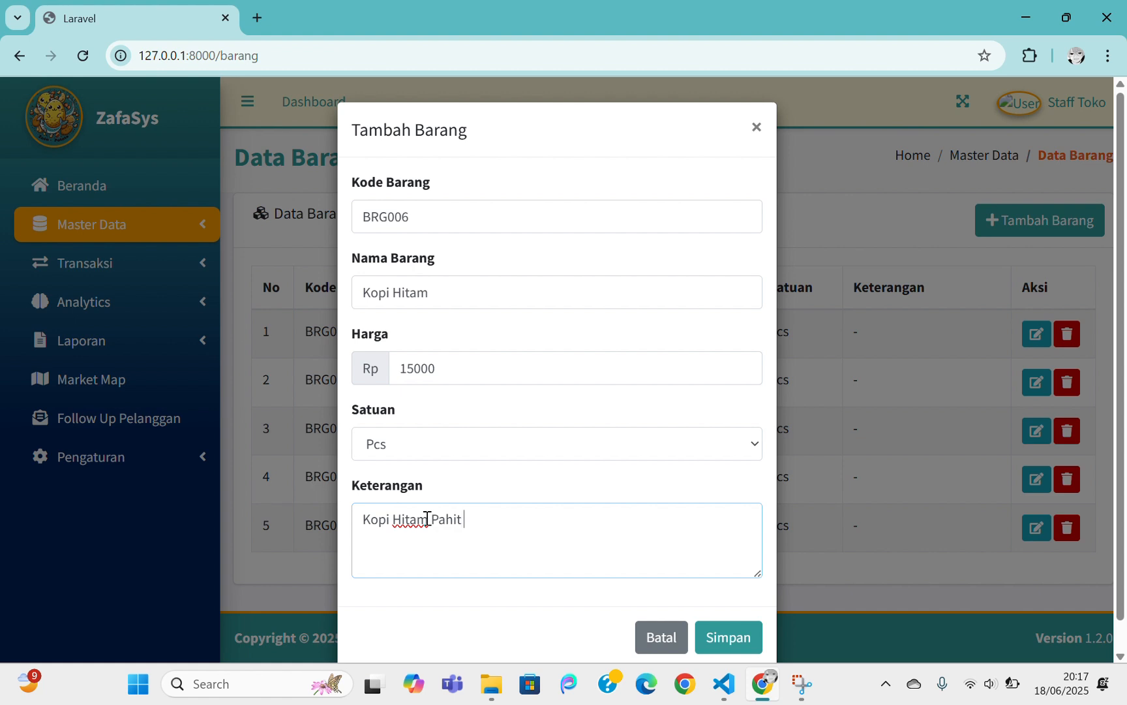
pyautogui.write('hehehehe')
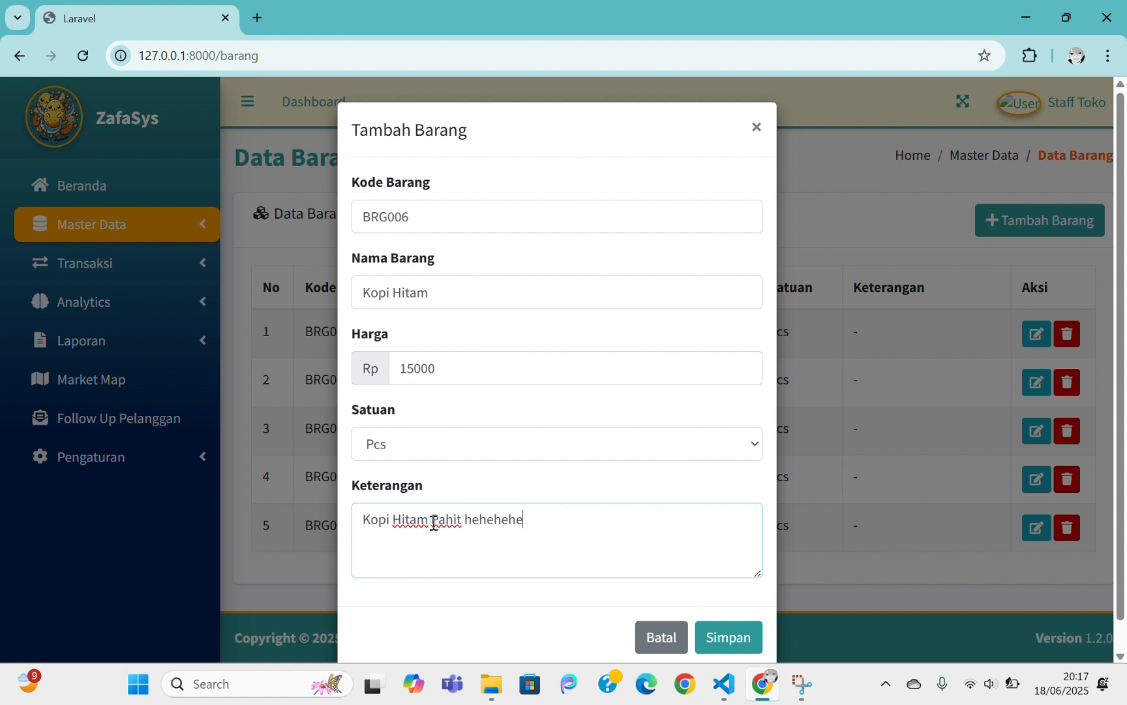
pyautogui.click(738, 643)
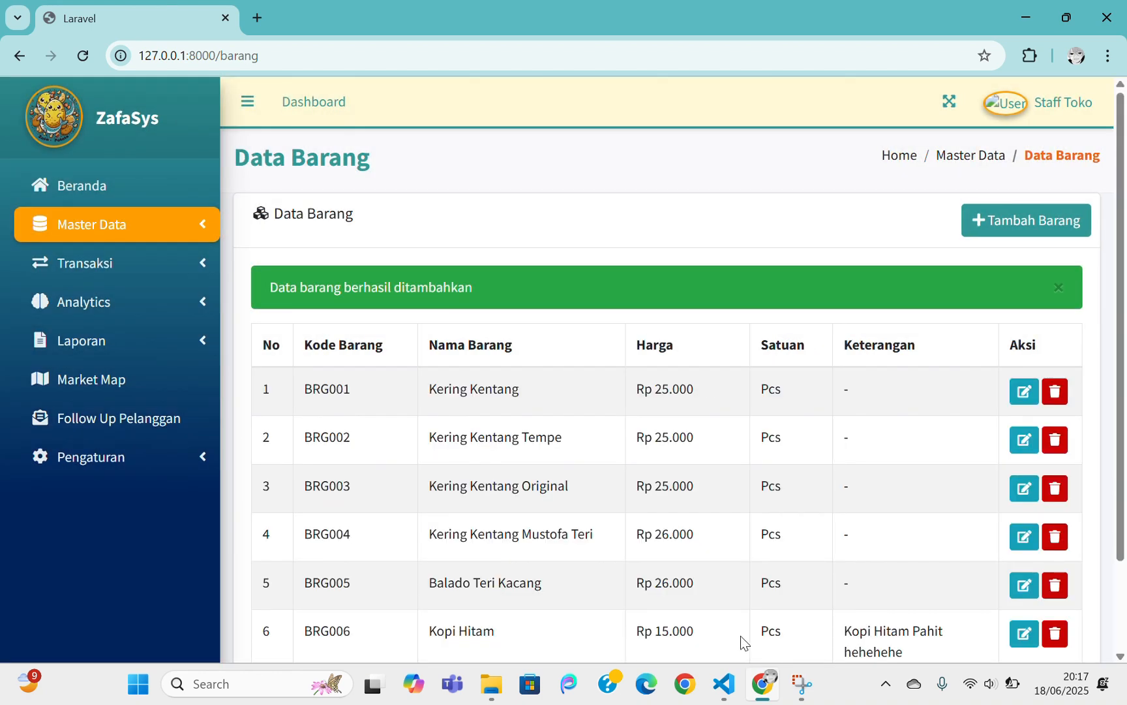
# Open the Edit Barang form for BRG006 Kopi Hitam in row 6
pyautogui.scroll(-1, 713, 508)
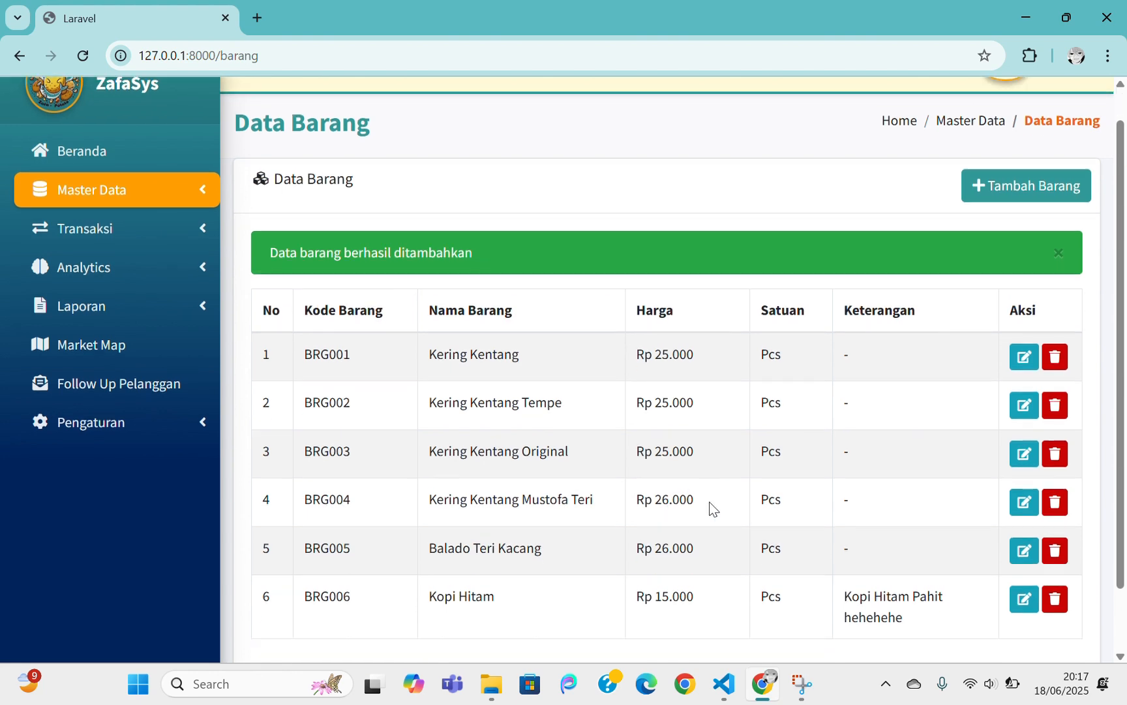
pyautogui.scroll(-1, 731, 522)
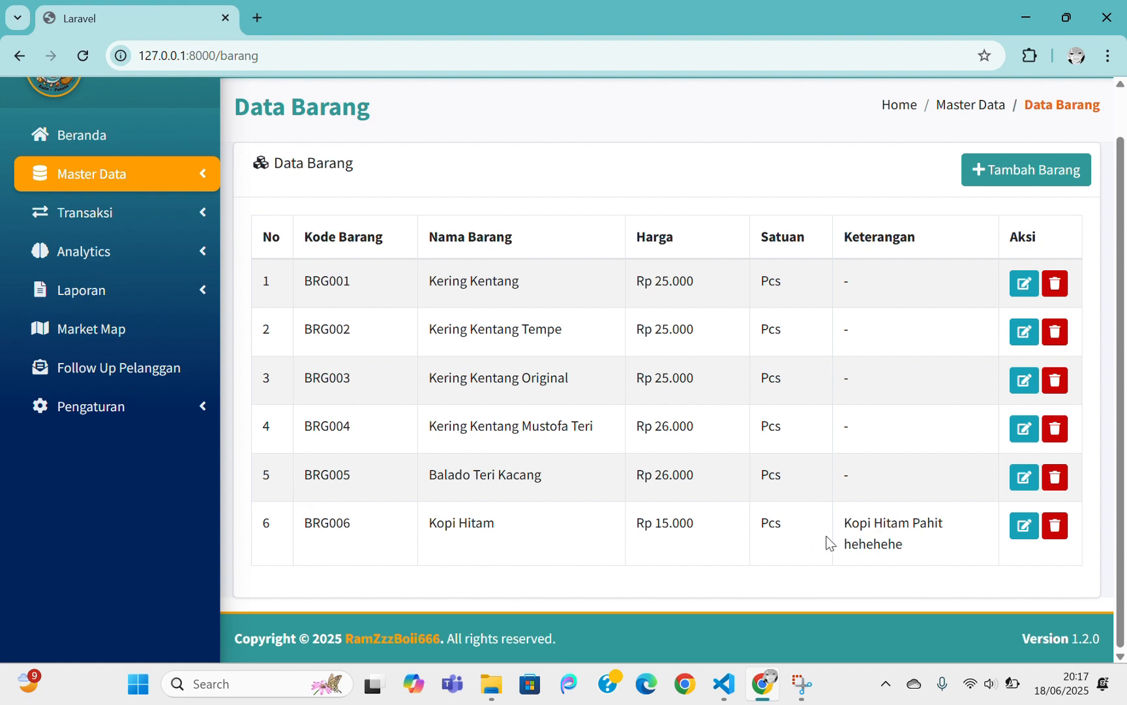
pyautogui.click(1021, 526)
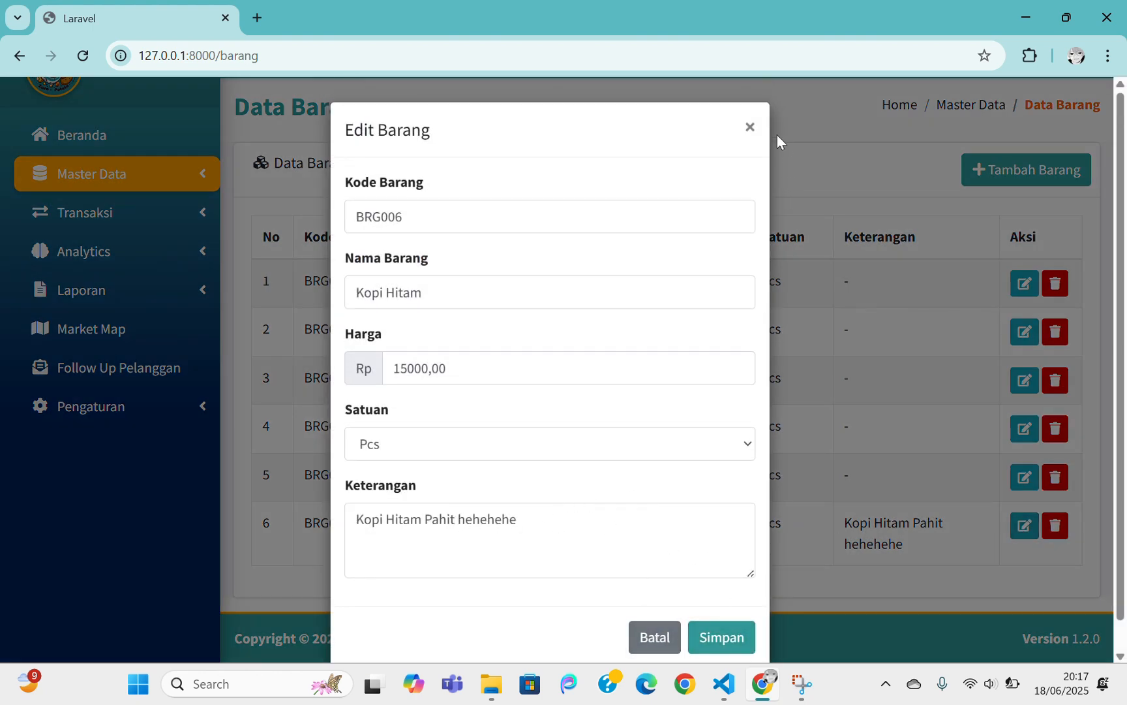
# Close the BRG006 edit form unchanged and cancel its deletion, leaving Kopi Hitam in row 6
pyautogui.click(749, 128)
pyautogui.click(1056, 527)
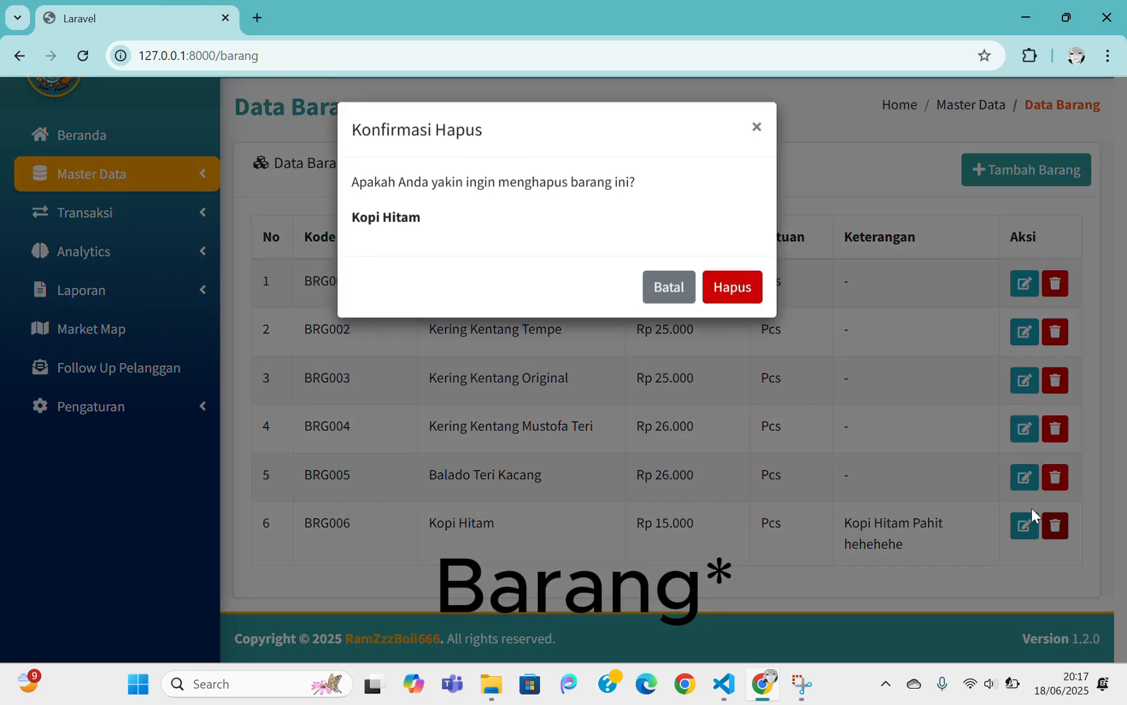
pyautogui.click(757, 128)
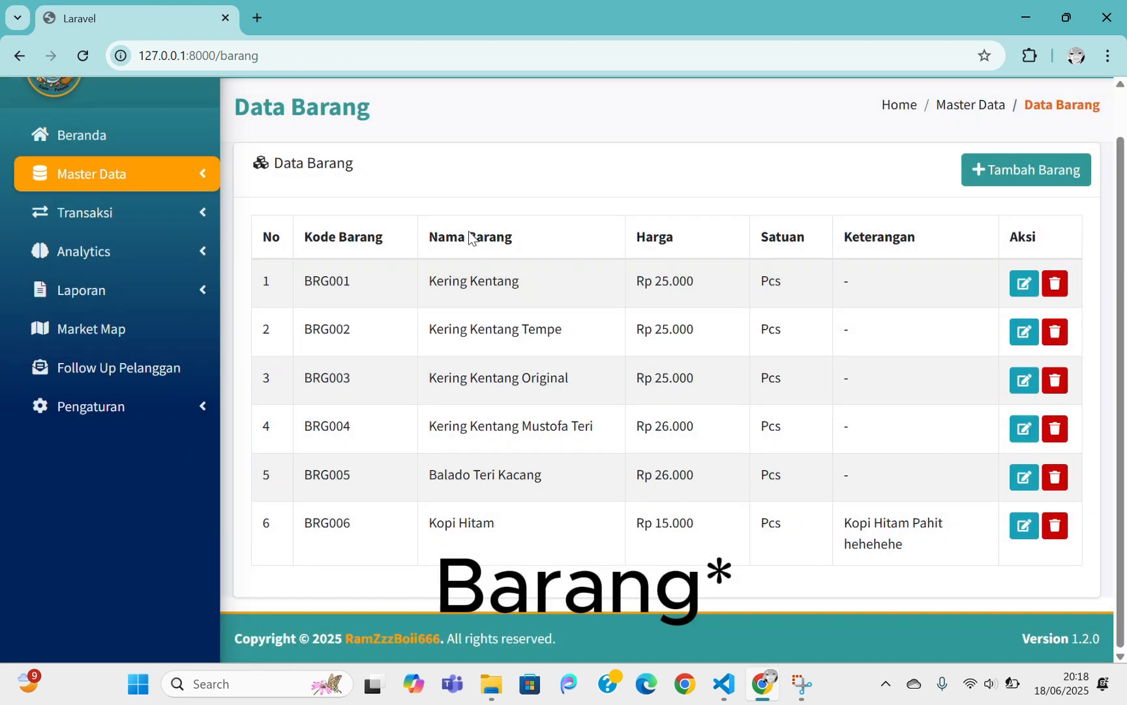
pyautogui.scroll(1, 625, 522)
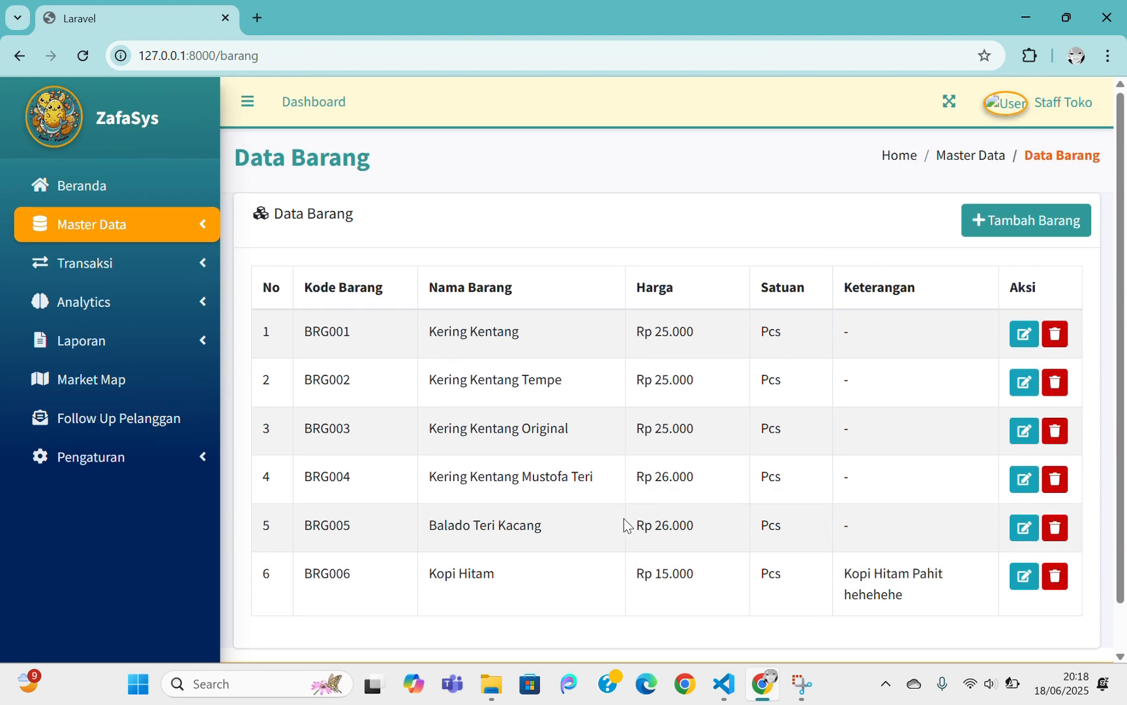
# Open Data Toko under Master Data to list the partner stores
pyautogui.click(186, 222)
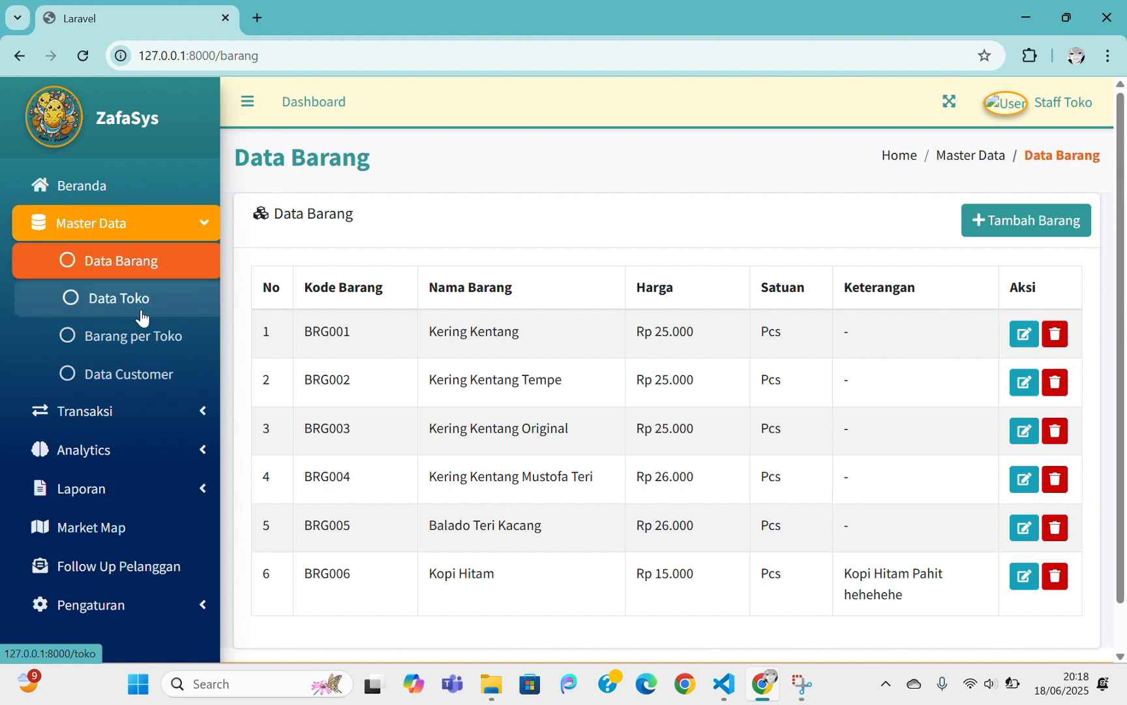
pyautogui.click(136, 299)
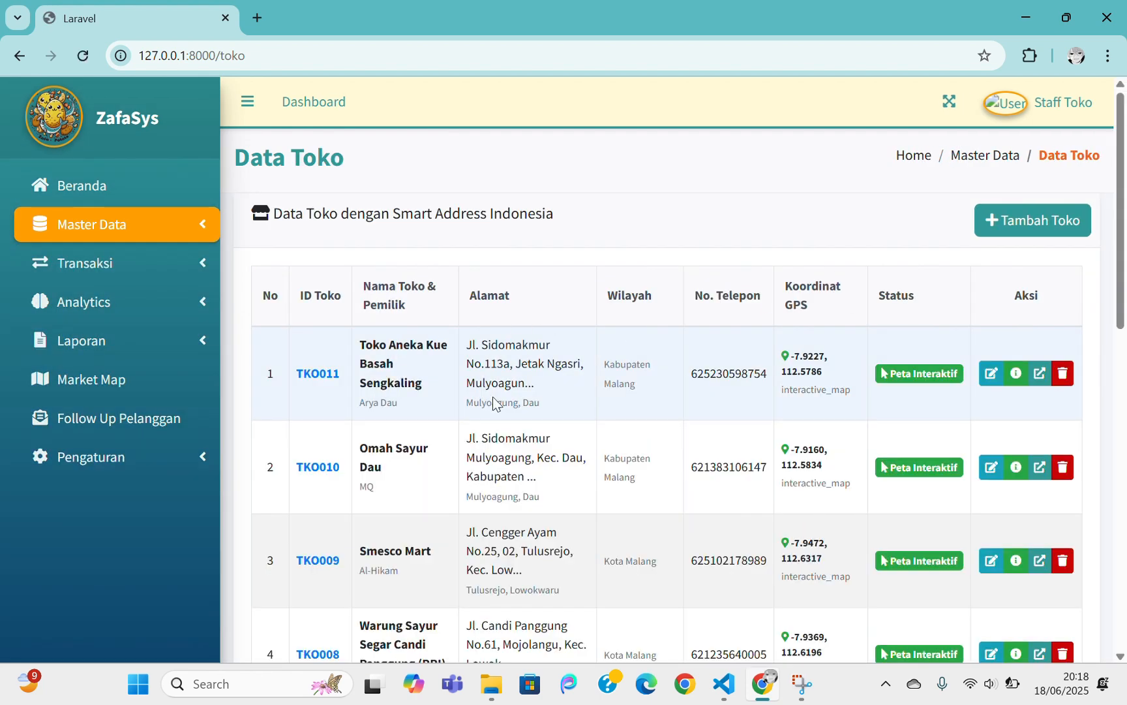
# Scan the store list, then start a new store with ID TKO012 via Tambah Toko
pyautogui.scroll(-7, 712, 313)
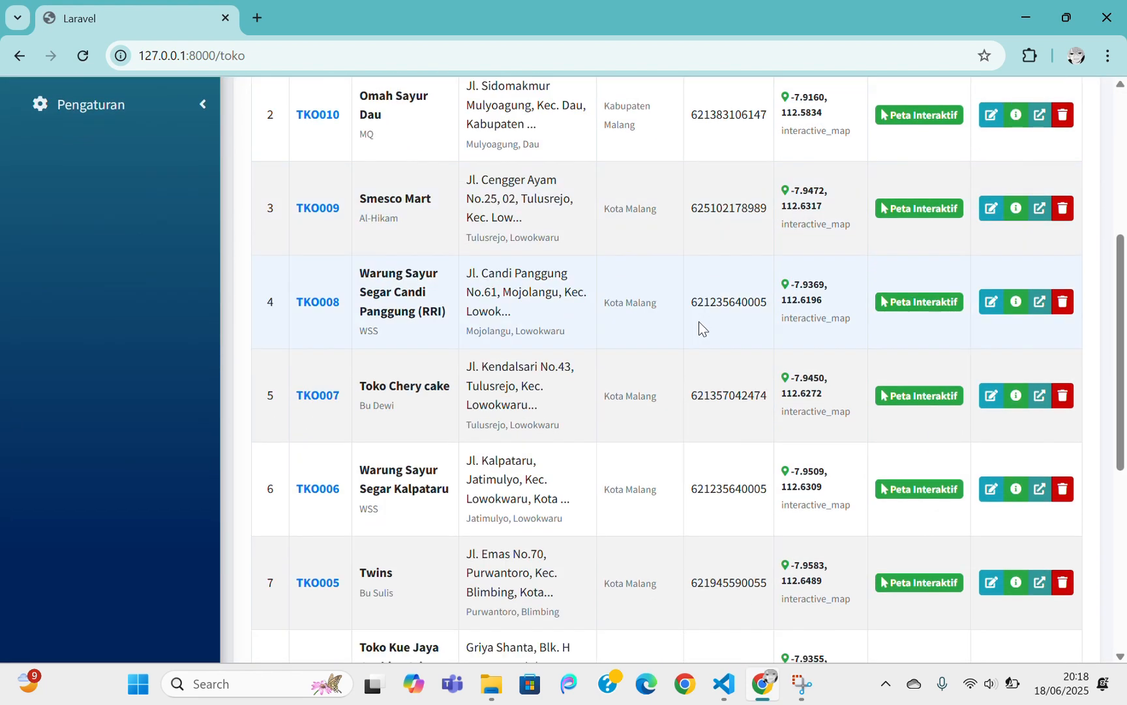
pyautogui.scroll(-6, 702, 328)
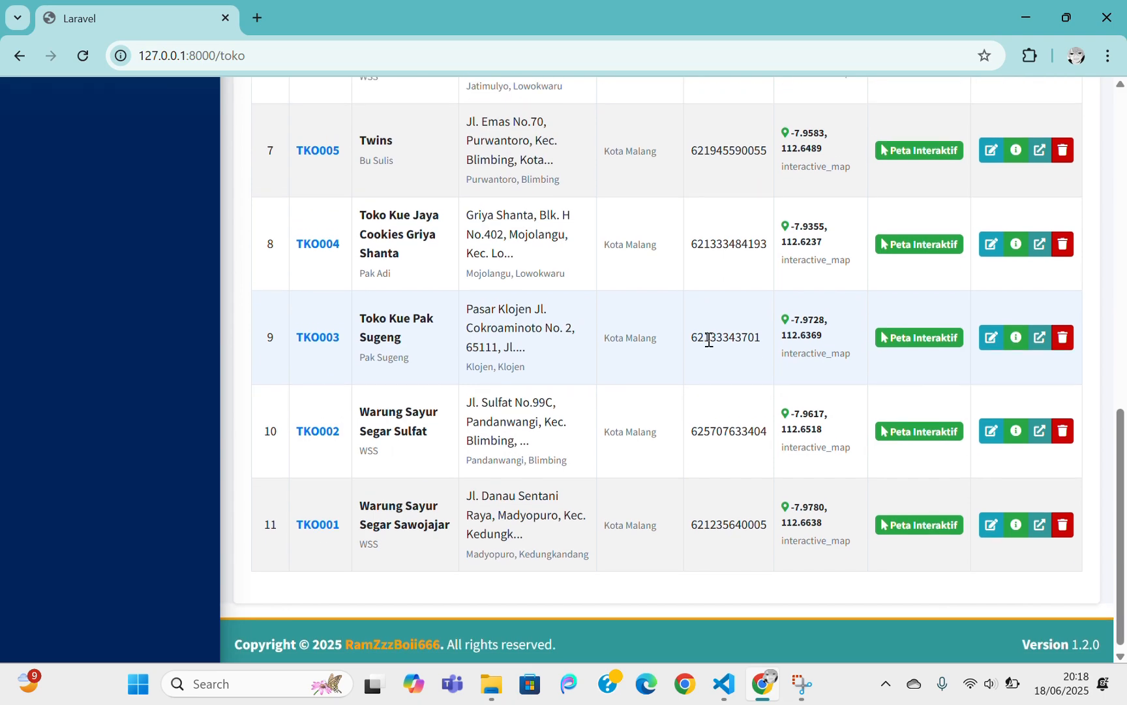
pyautogui.scroll(5, 715, 346)
pyautogui.scroll(8, 718, 339)
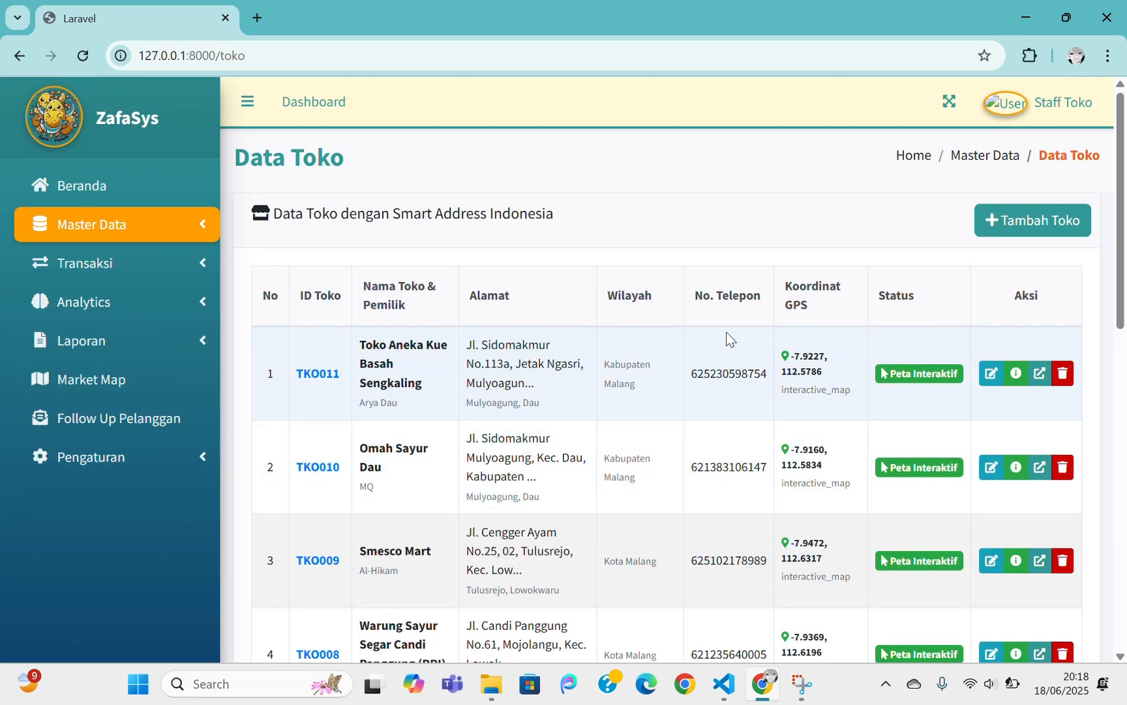
pyautogui.click(985, 236)
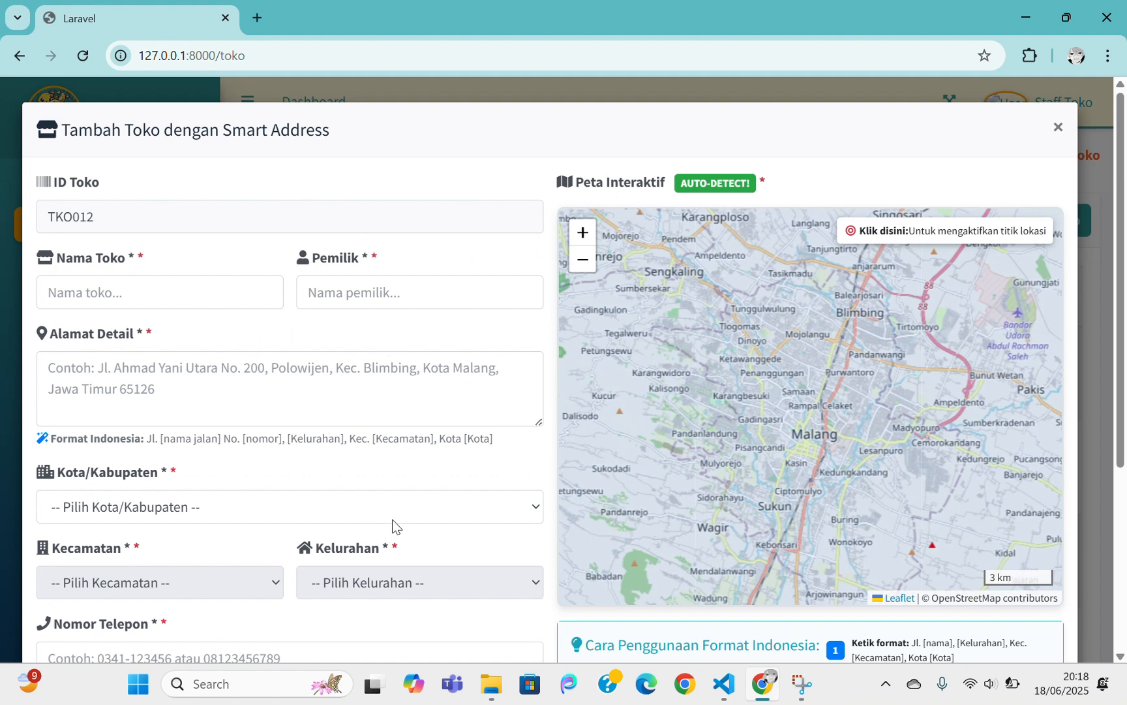
pyautogui.scroll(-4, 394, 522)
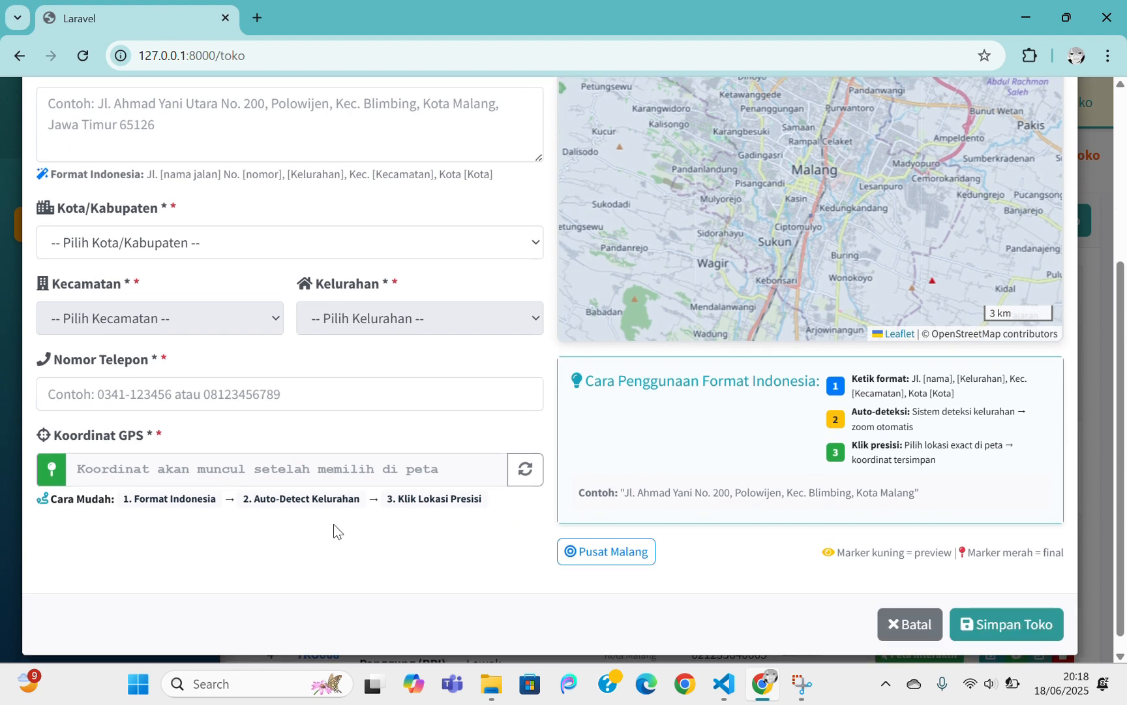
pyautogui.scroll(5, 957, 506)
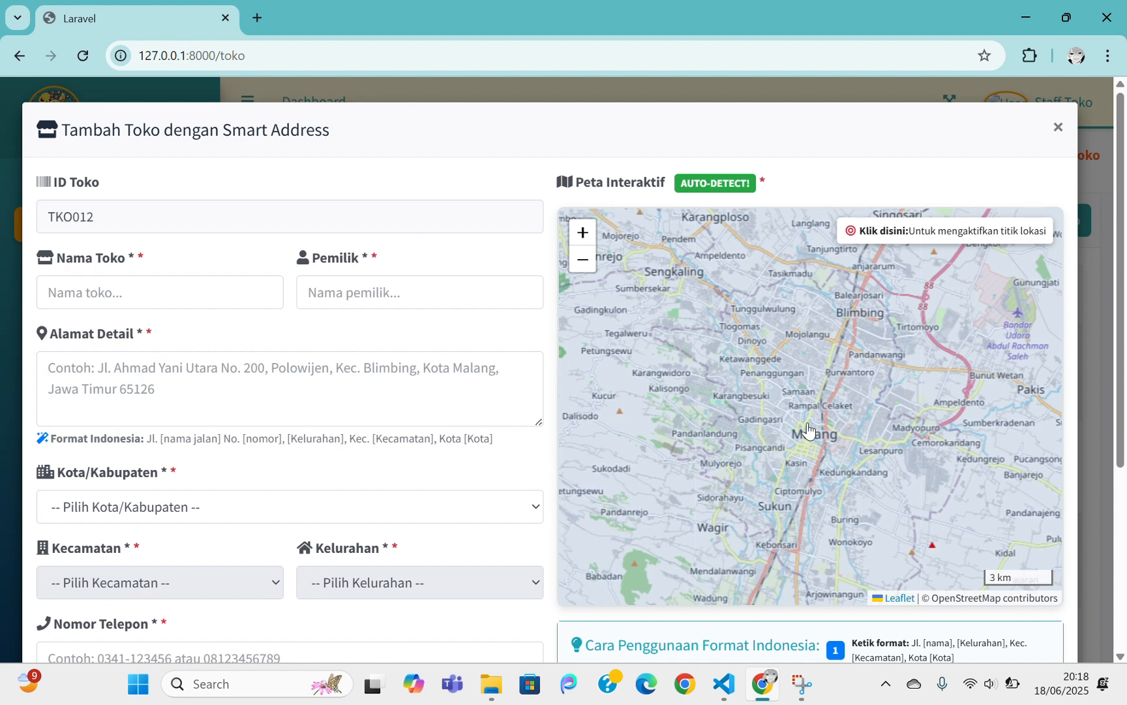
# Enter polinema as the new store's name, owner and detail address
pyautogui.click(103, 303)
pyautogui.write('polune')
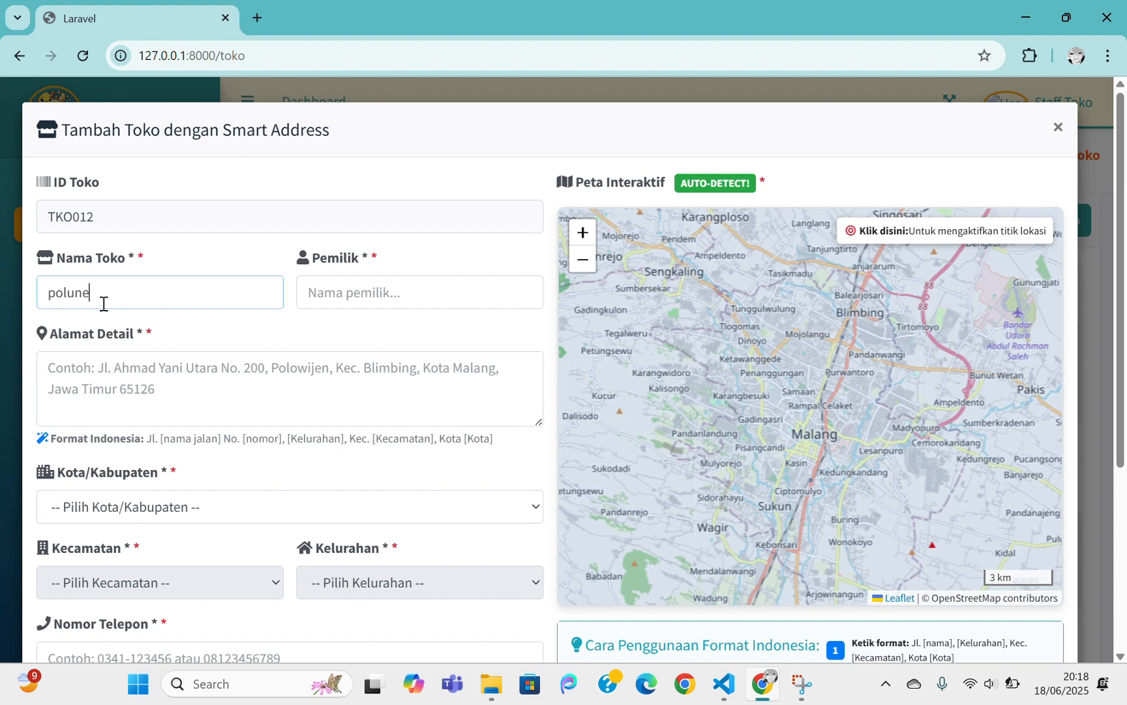
pyautogui.press('BackSpace')
pyautogui.press('BackSpace')
pyautogui.press('BackSpace')
pyautogui.write('inema')
pyautogui.click(368, 295)
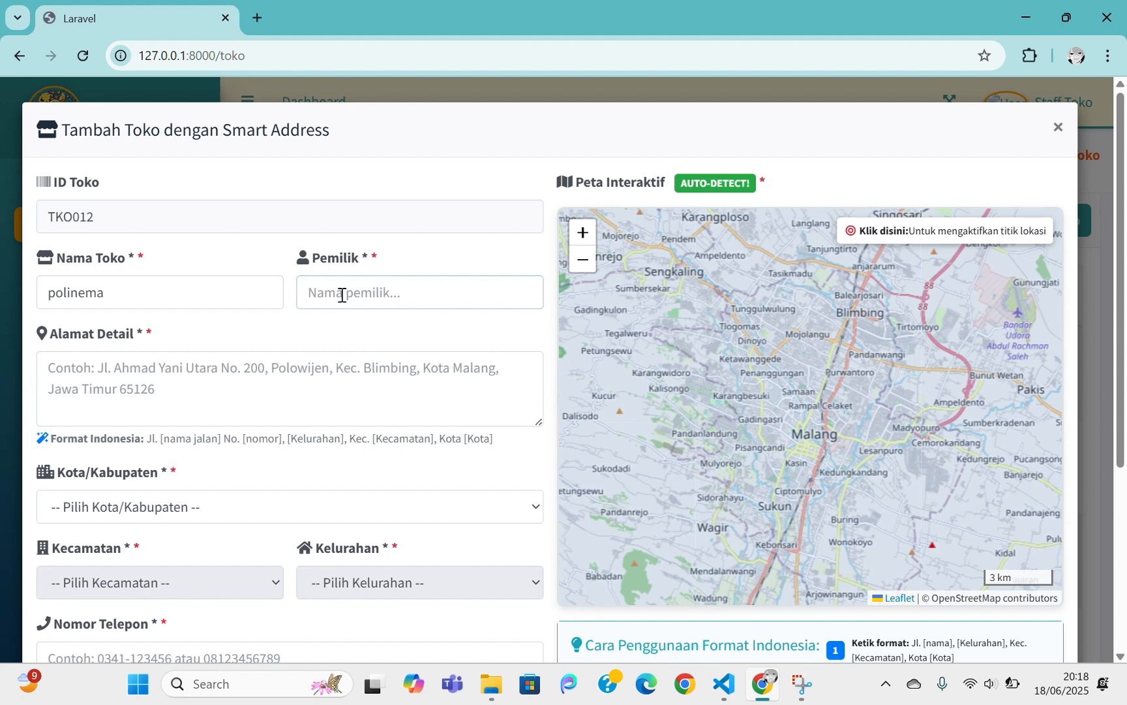
pyautogui.write('polinema')
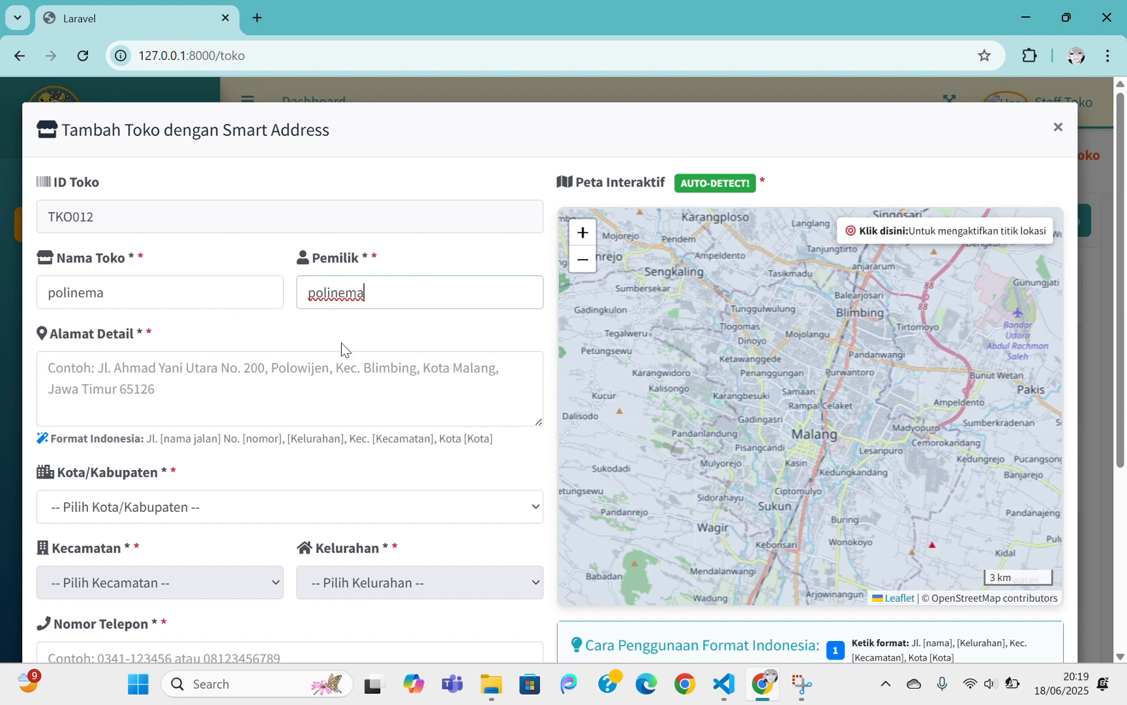
pyautogui.click(324, 377)
pyautogui.write('polin')
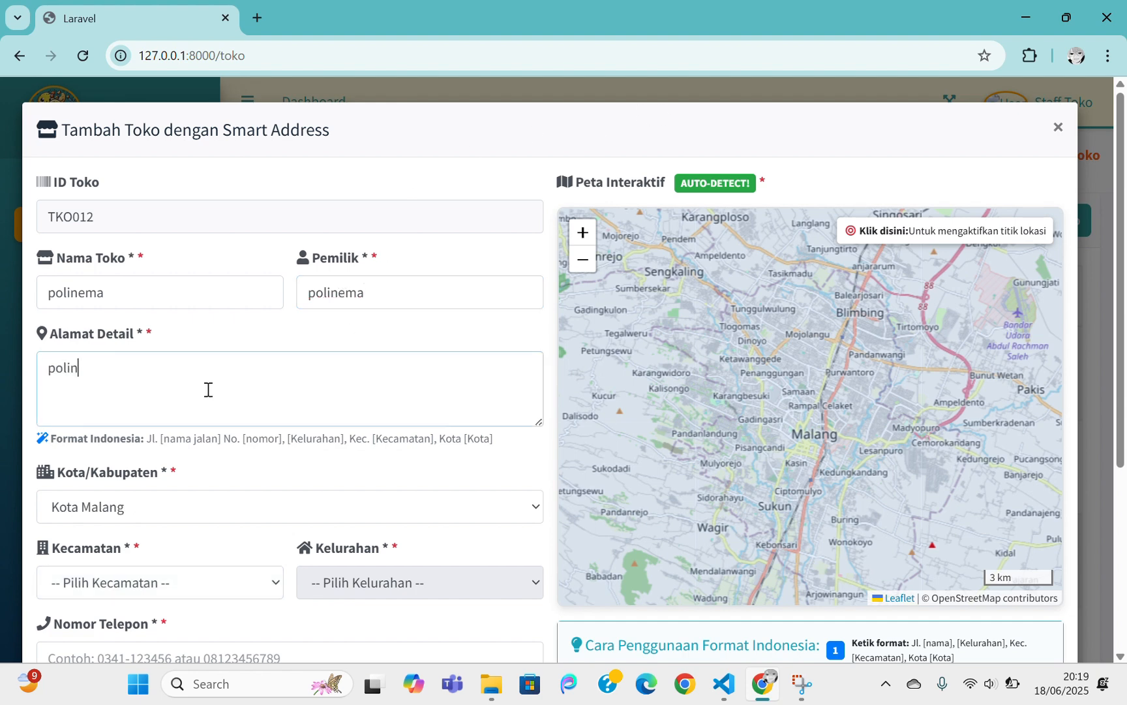
pyautogui.write('ema')
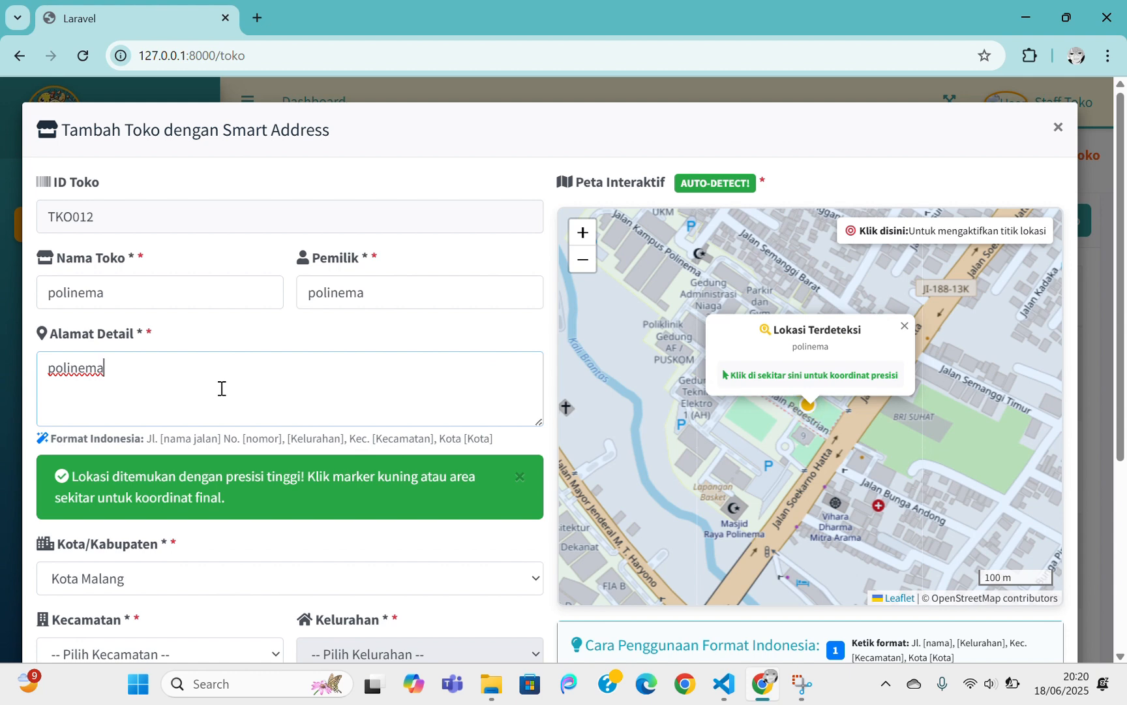
# Drop the red marker on the Polinema campus, setting GPS -7.946856, 112.615935
pyautogui.click(851, 233)
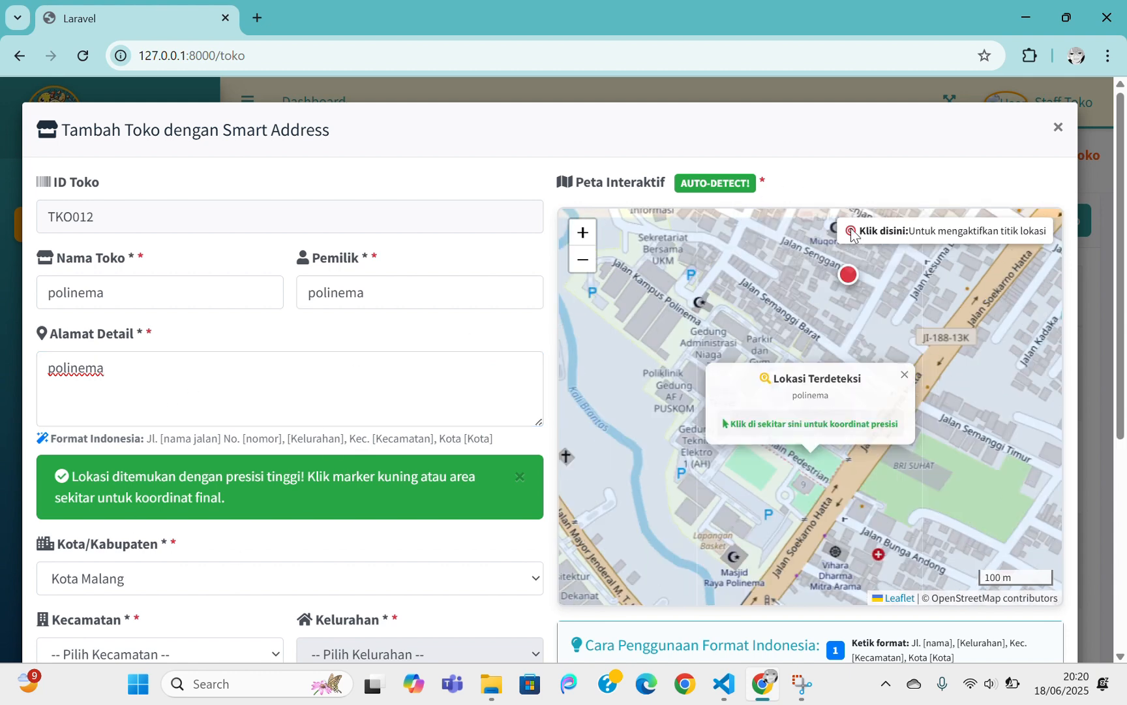
pyautogui.moveTo(848, 281)
pyautogui.mouseDown()
pyautogui.moveTo(805, 344)
pyautogui.moveTo(813, 460)
pyautogui.moveTo(823, 427)
pyautogui.moveTo(774, 399)
pyautogui.moveTo(768, 351)
pyautogui.moveTo(801, 441)
pyautogui.moveTo(730, 467)
pyautogui.moveTo(741, 434)
pyautogui.mouseUp()
pyautogui.scroll(-2, 424, 403)
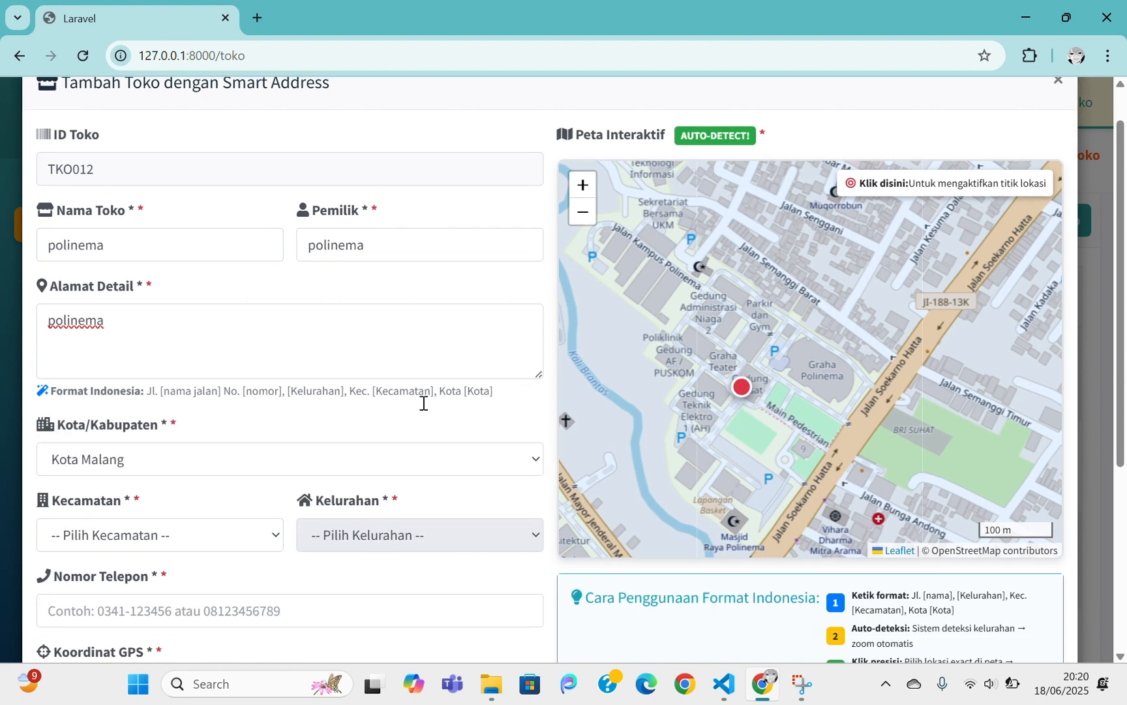
pyautogui.scroll(-1, 423, 402)
# Set the store's region to Kota Malang, Lowokwaru district, Jatimulyo sub-district
pyautogui.click(221, 418)
pyautogui.click(116, 471)
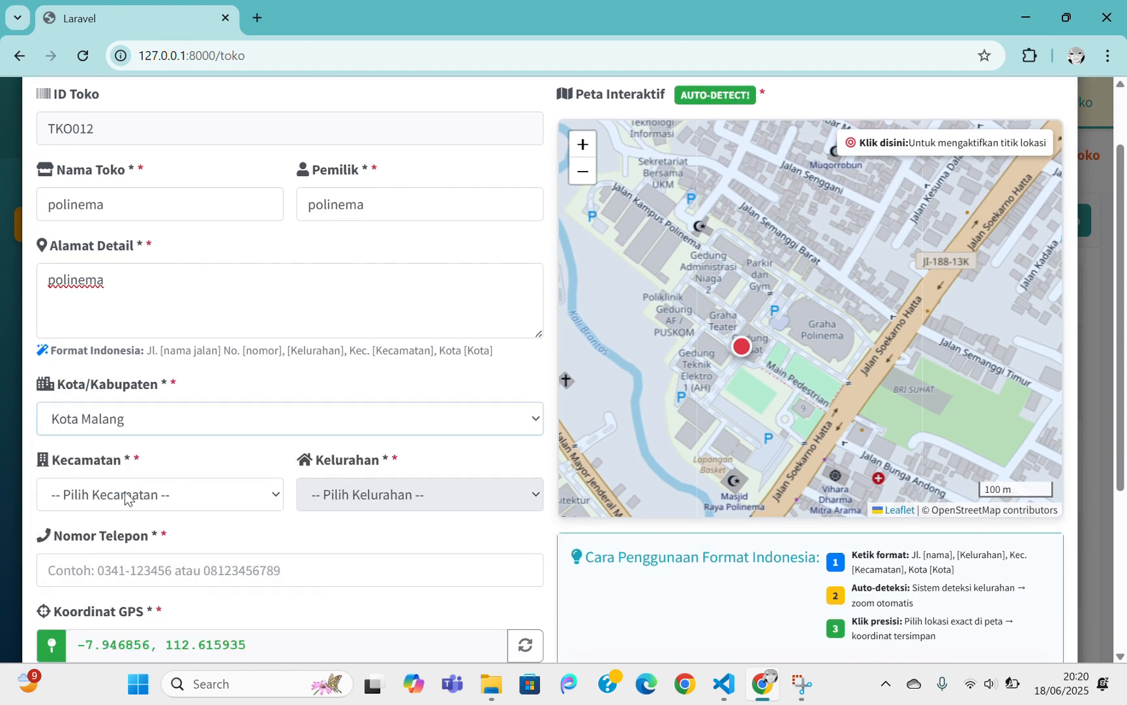
pyautogui.click(128, 498)
pyautogui.click(98, 444)
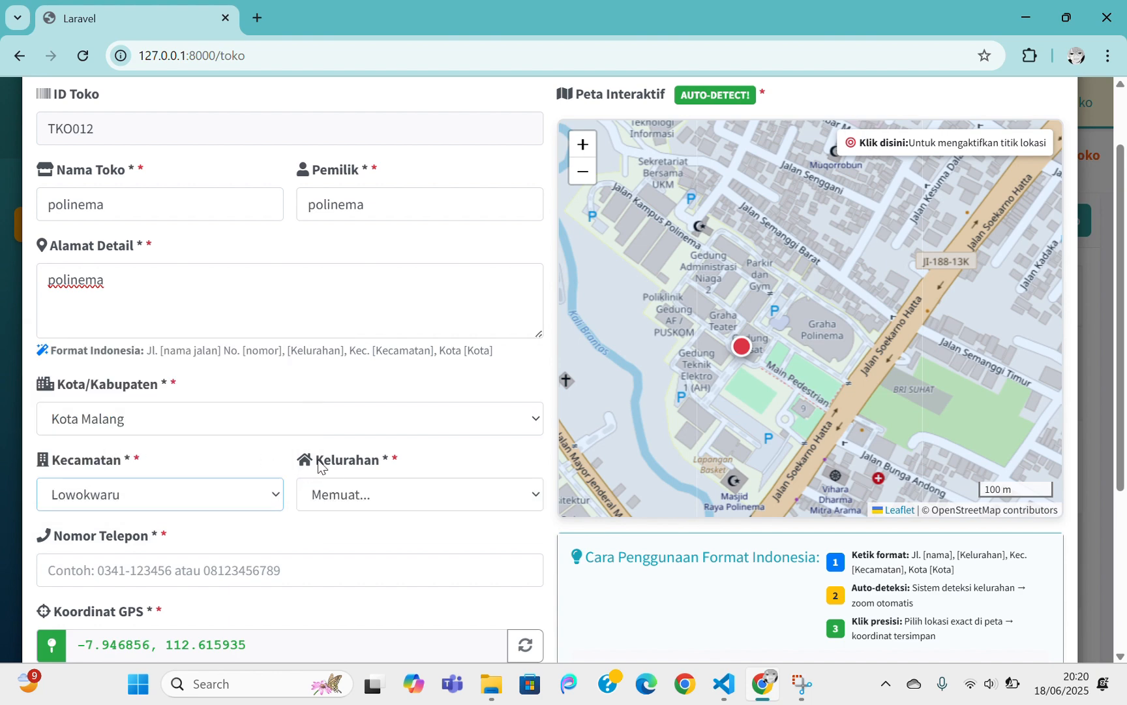
pyautogui.click(433, 495)
pyautogui.click(375, 465)
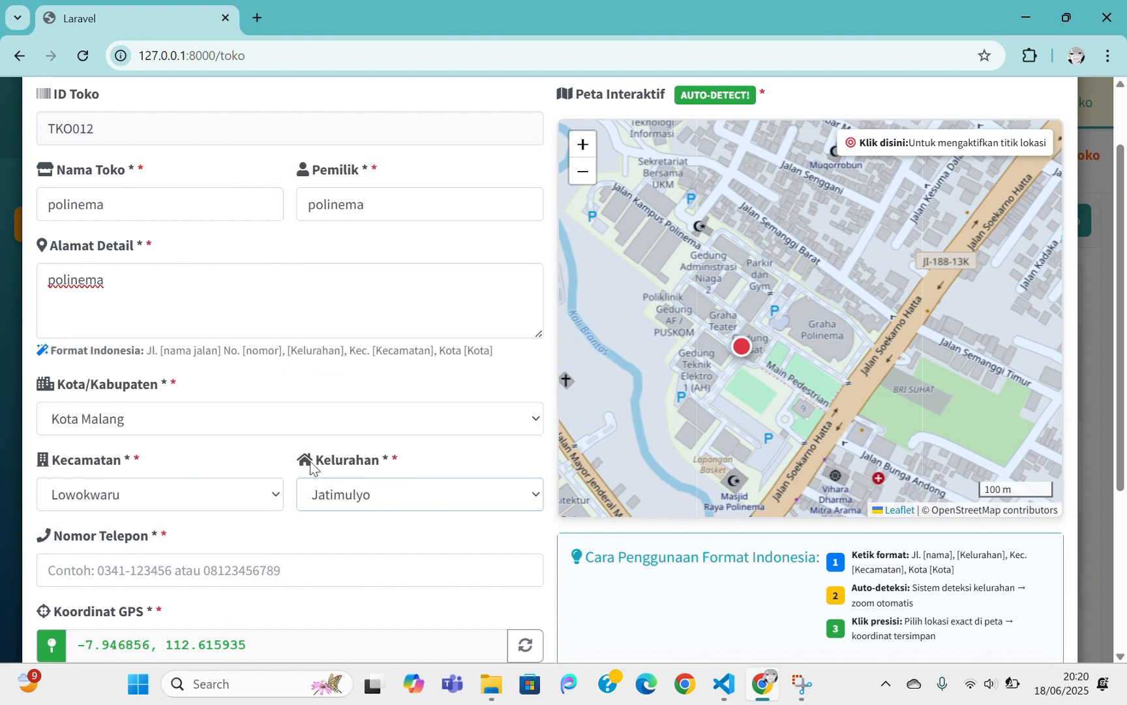
# Enter the store's phone number, validate the location and save the store as TKO012
pyautogui.scroll(-2, 300, 469)
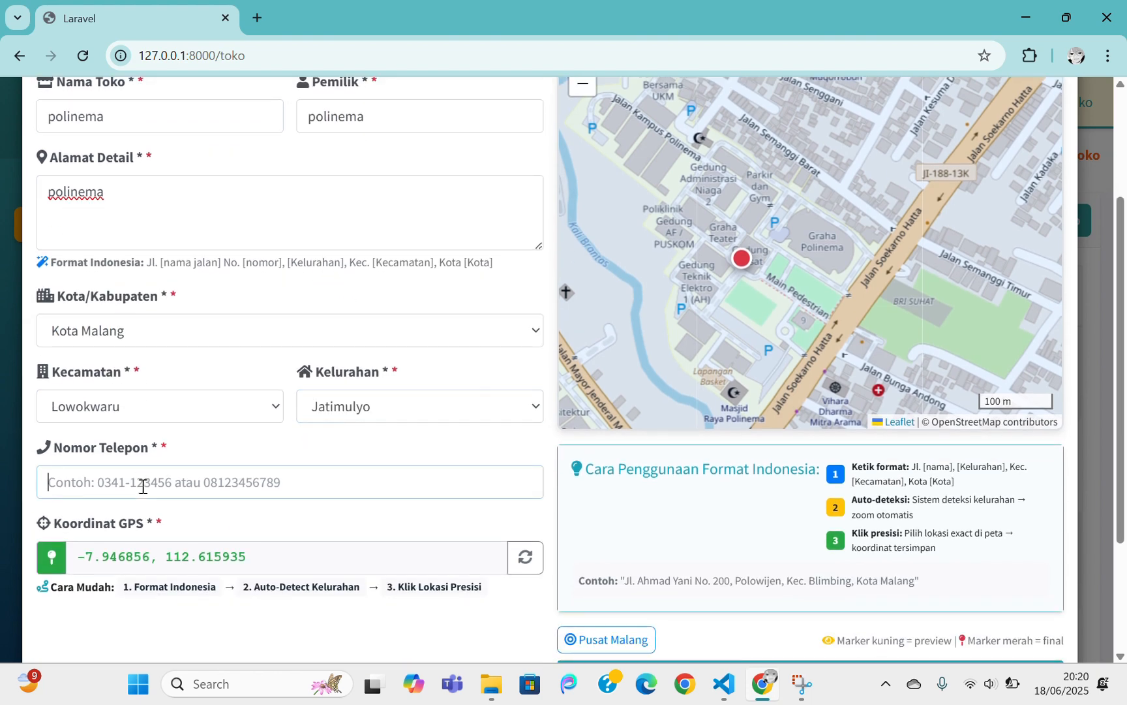
pyautogui.write('08')
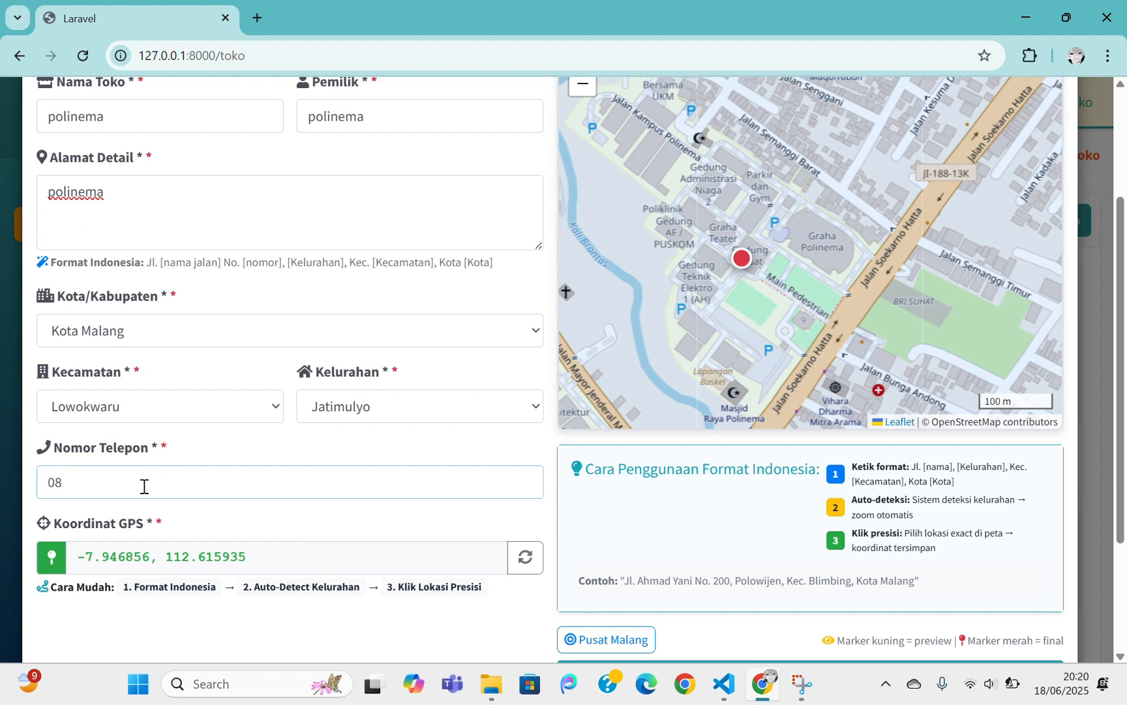
pyautogui.scroll(-3, 455, 516)
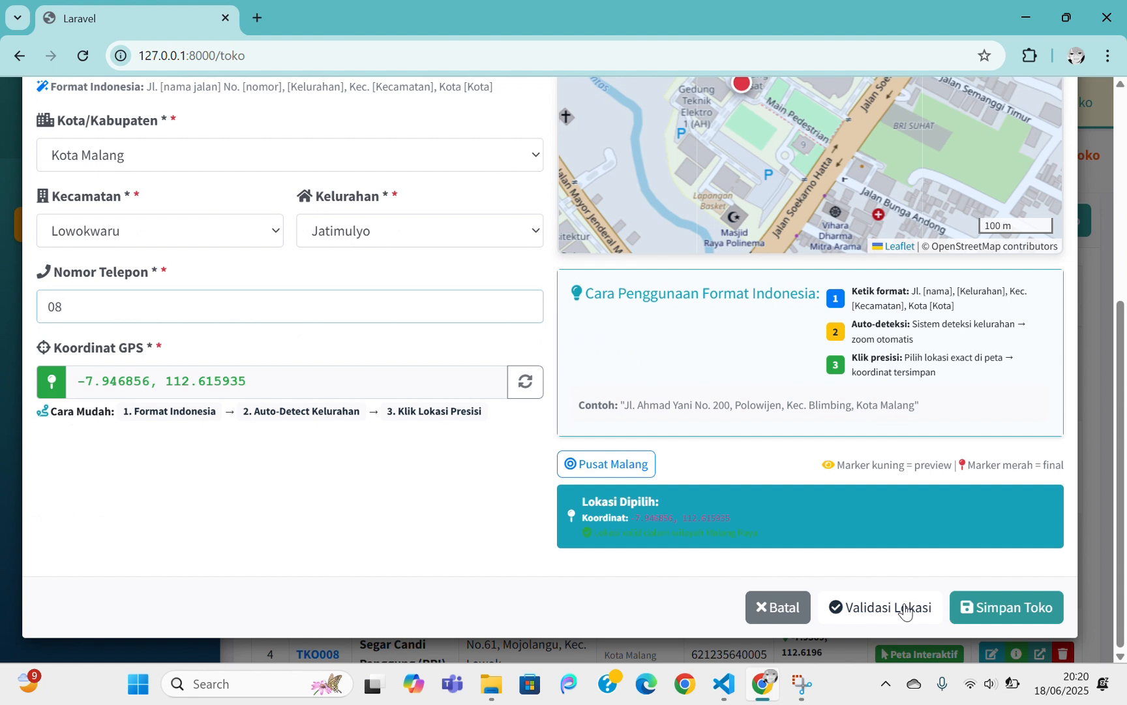
pyautogui.click(905, 609)
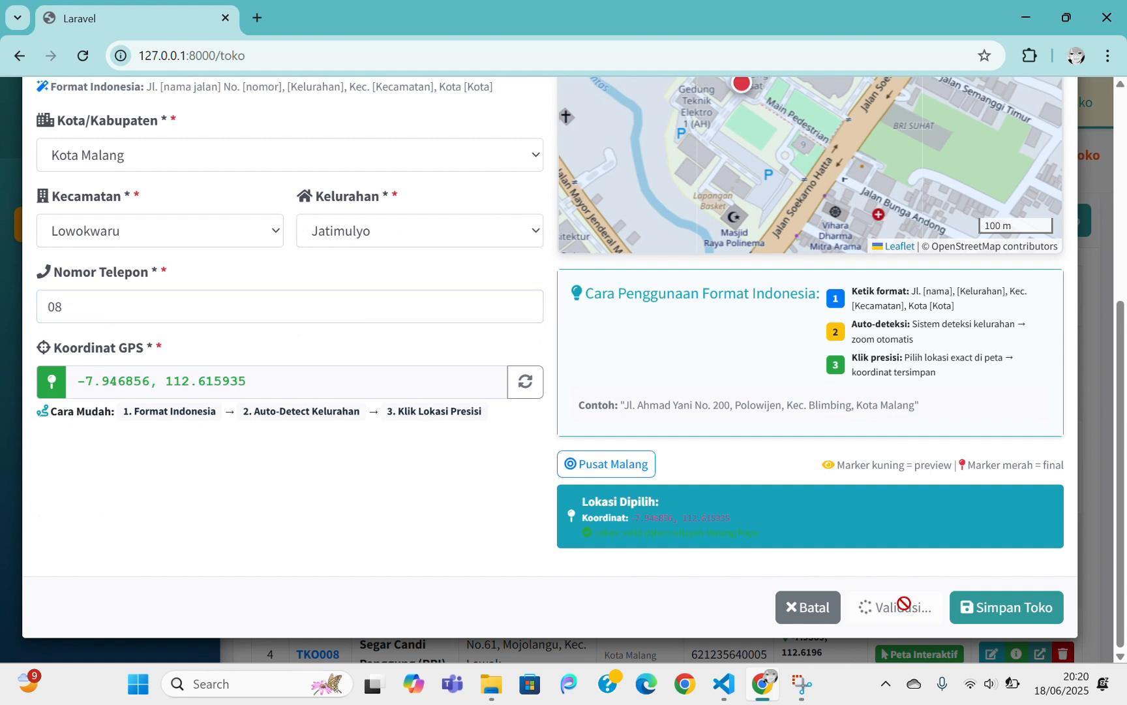
pyautogui.click(1014, 611)
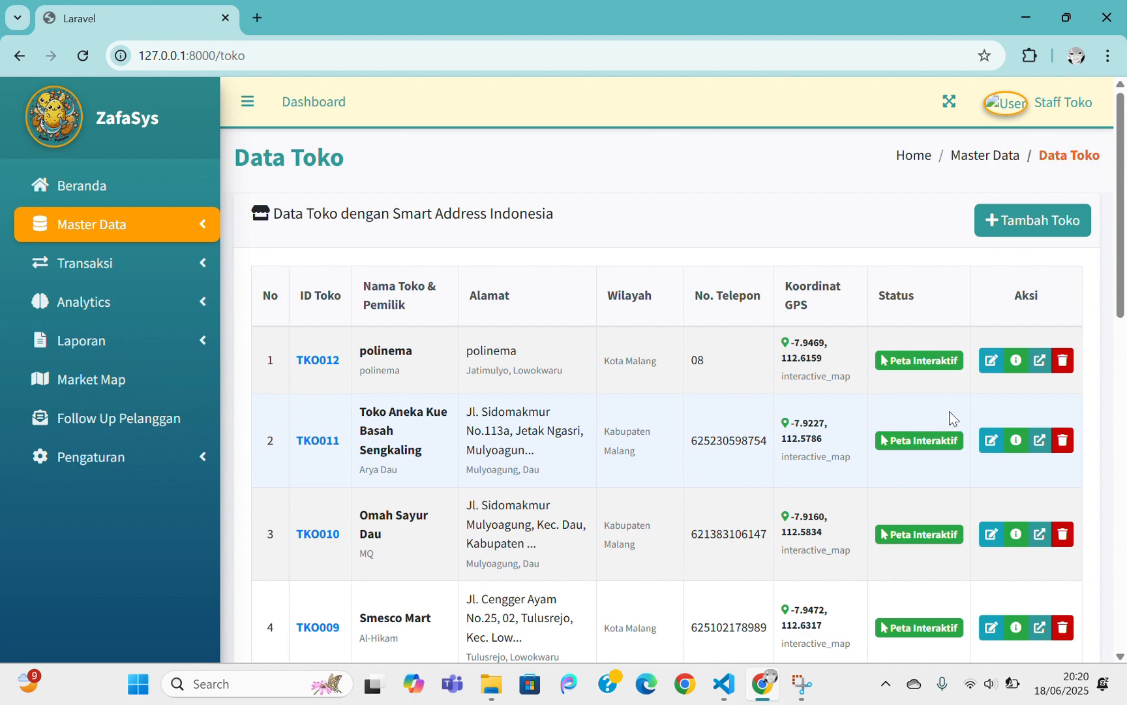
# Open the polinema store's edit form and close it without changes
pyautogui.click(990, 360)
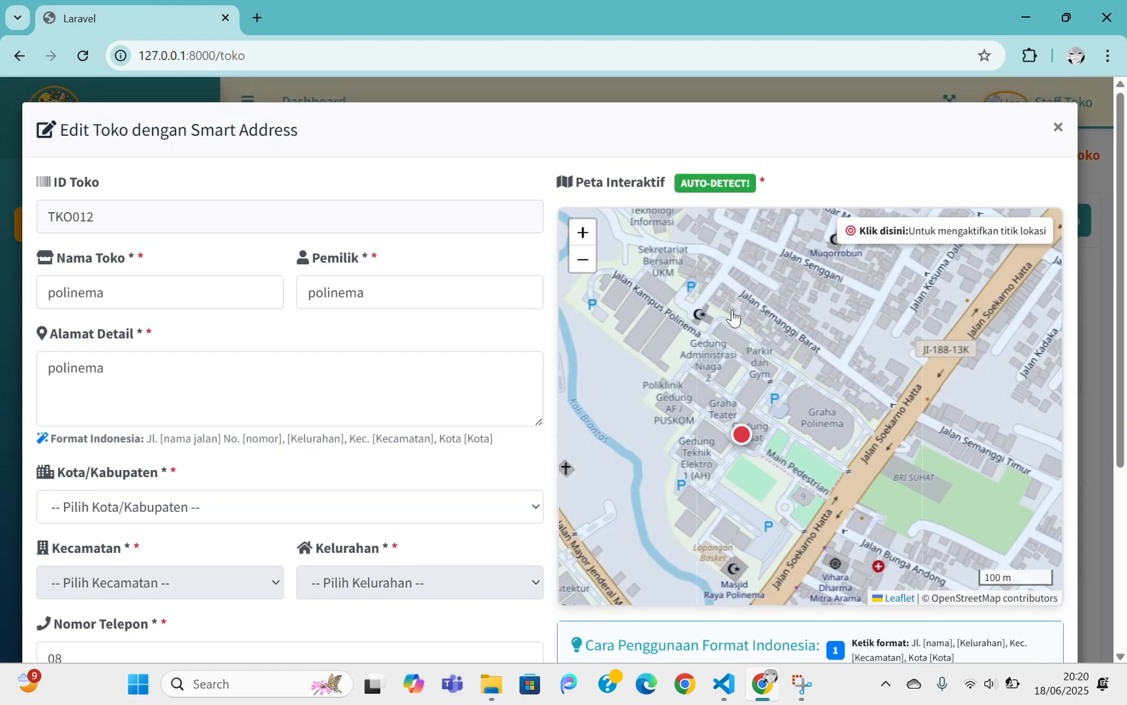
pyautogui.scroll(-5, 733, 318)
pyautogui.scroll(-5, 515, 284)
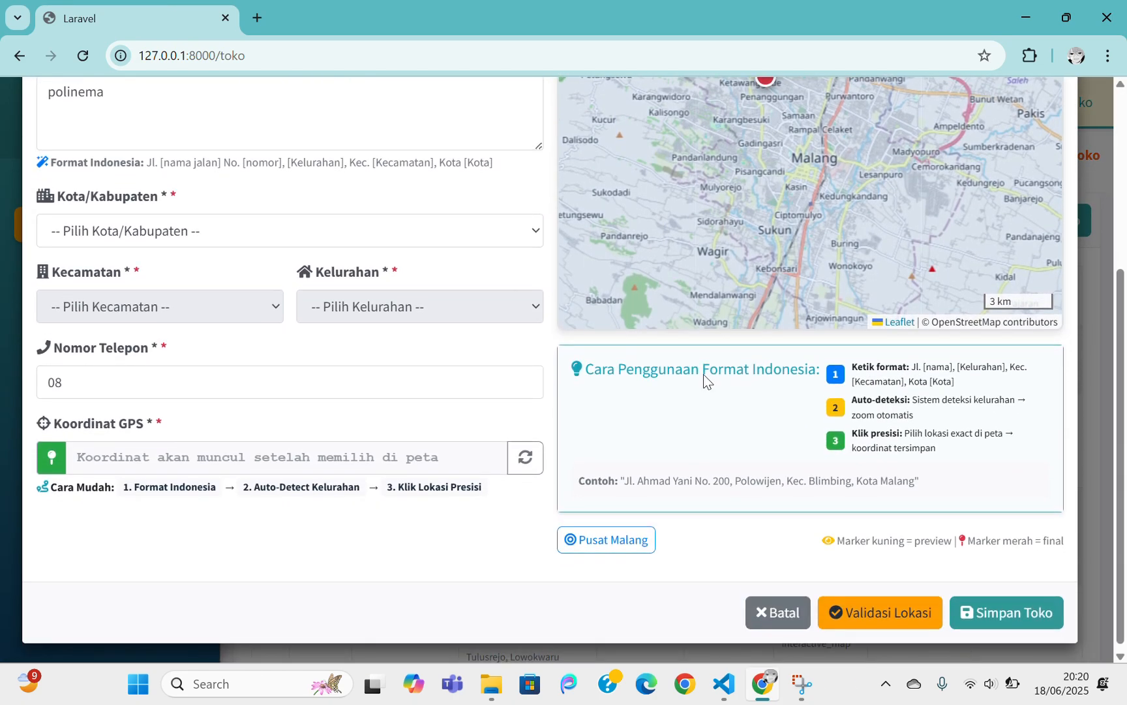
pyautogui.scroll(8, 704, 382)
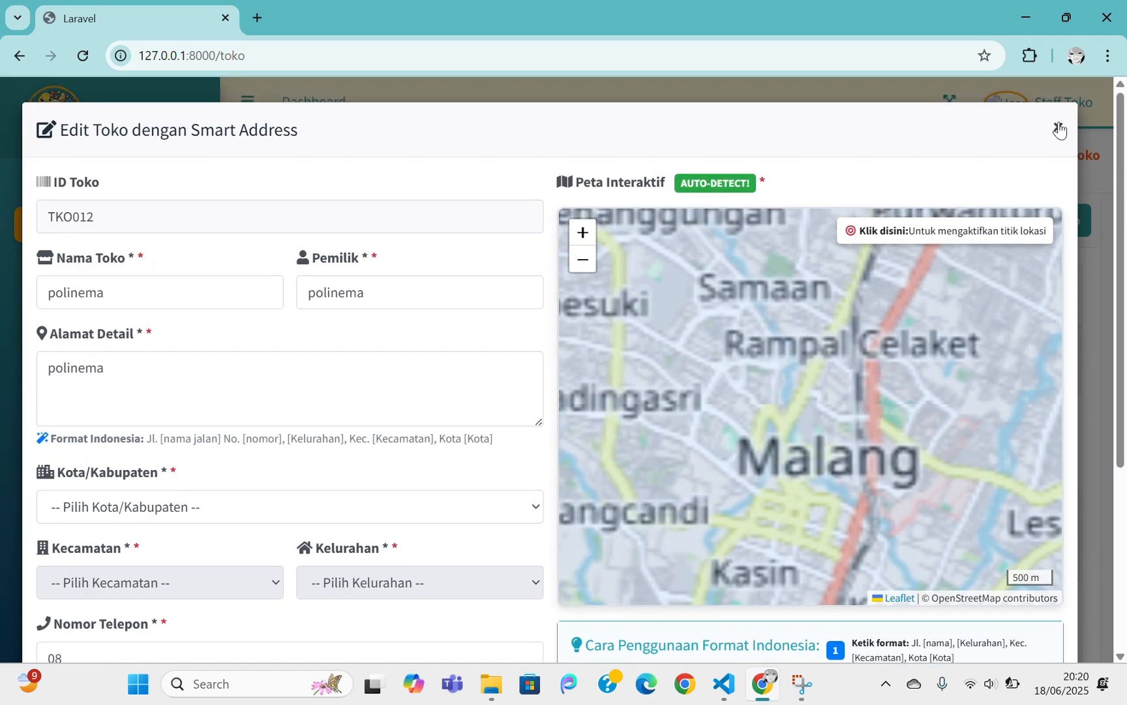
pyautogui.click(1059, 130)
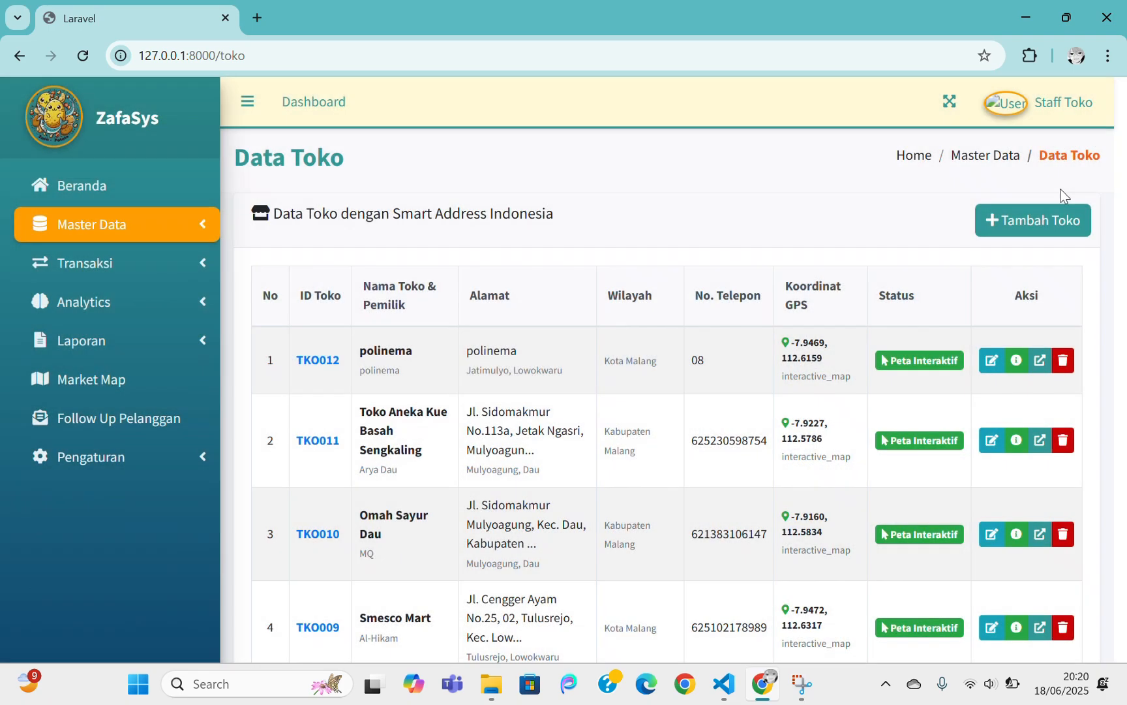
# Review polinema's GPS coordinate details, then open its location in Google Maps
pyautogui.click(1016, 361)
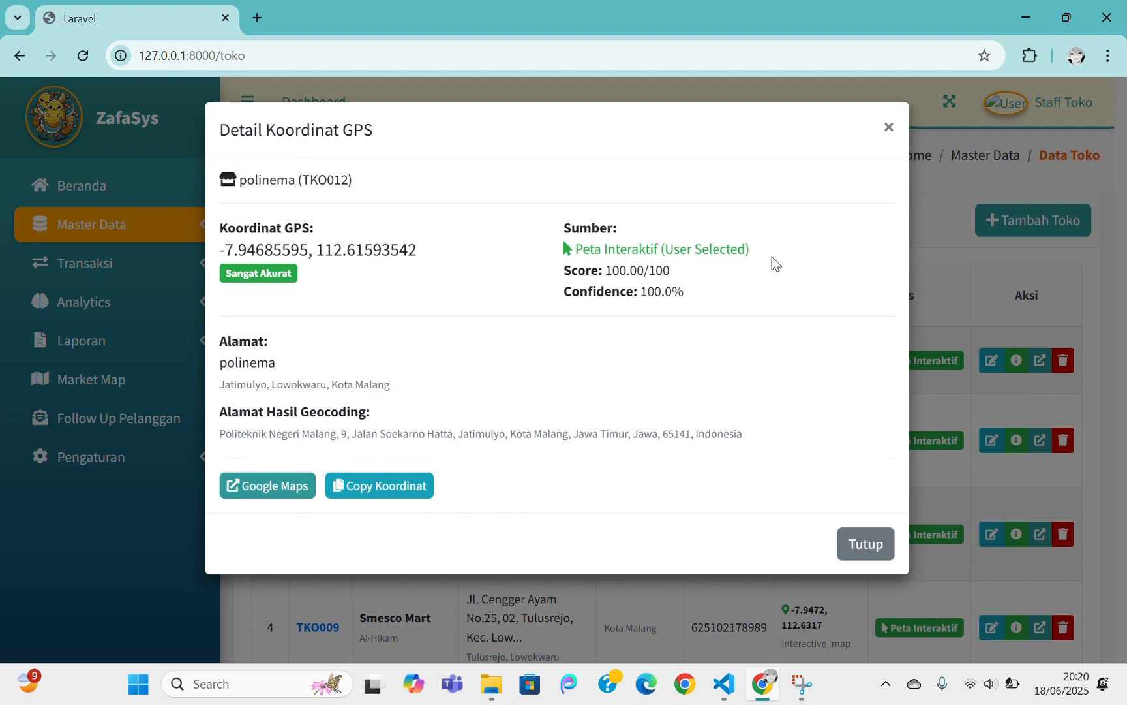
pyautogui.click(887, 126)
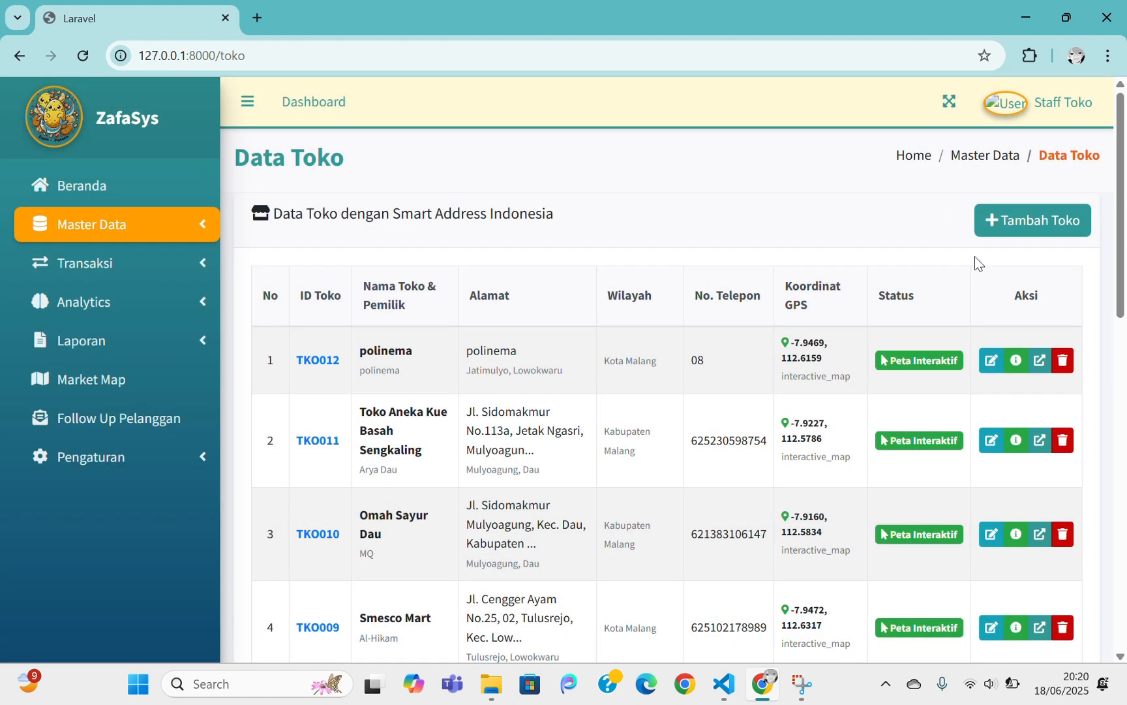
pyautogui.click(1039, 363)
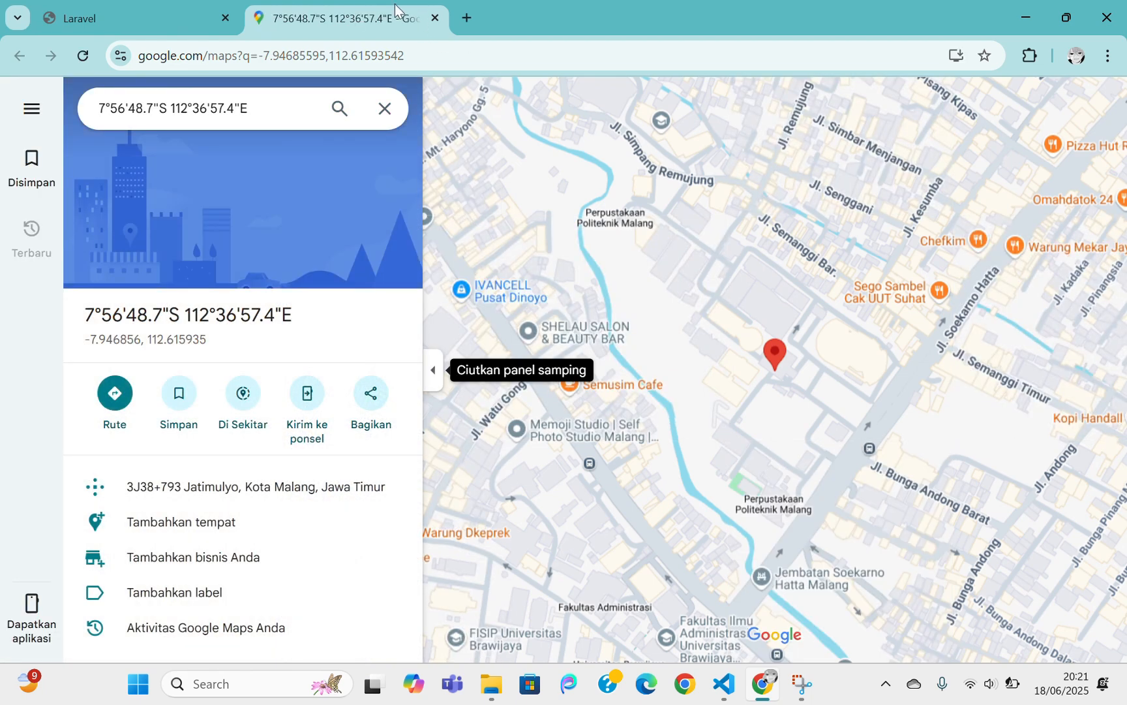
# Return to the ZafaSys Data Toko list and close the Google Maps tab
pyautogui.hotkey('ctrl', 'shift', 'Tab')
pyautogui.middleClick(385, 13)
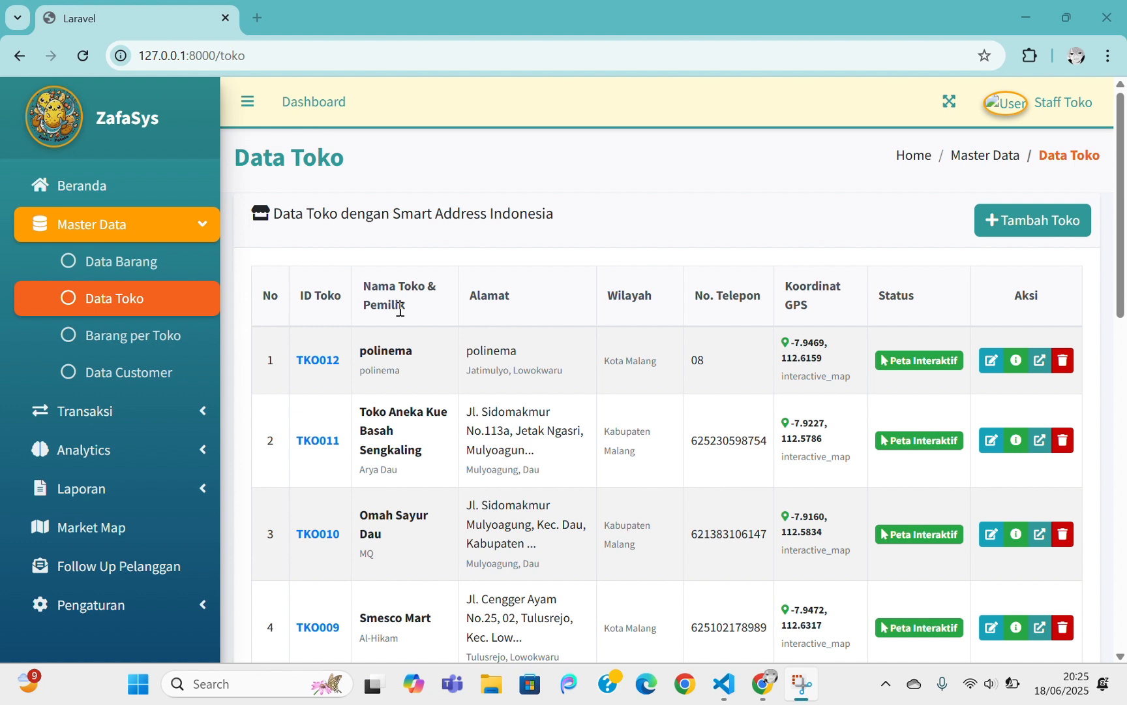
# Show Barang per Toko for the 'polinema - polinema' store, whose item list is empty
pyautogui.click(165, 339)
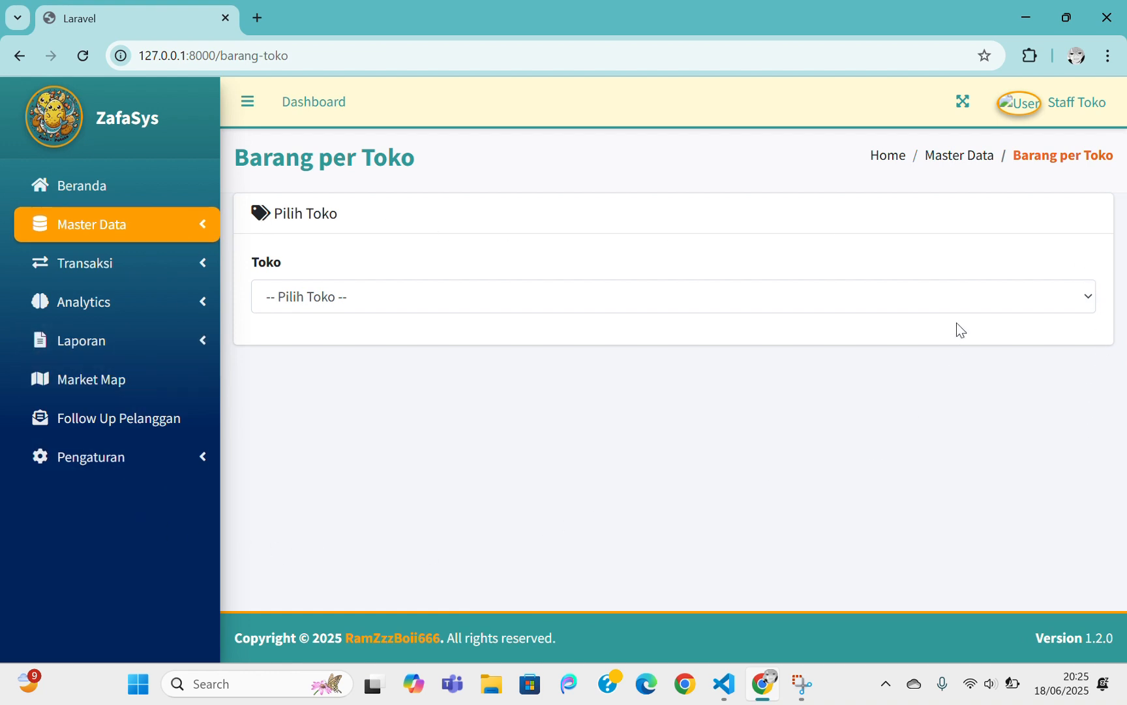
pyautogui.click(947, 301)
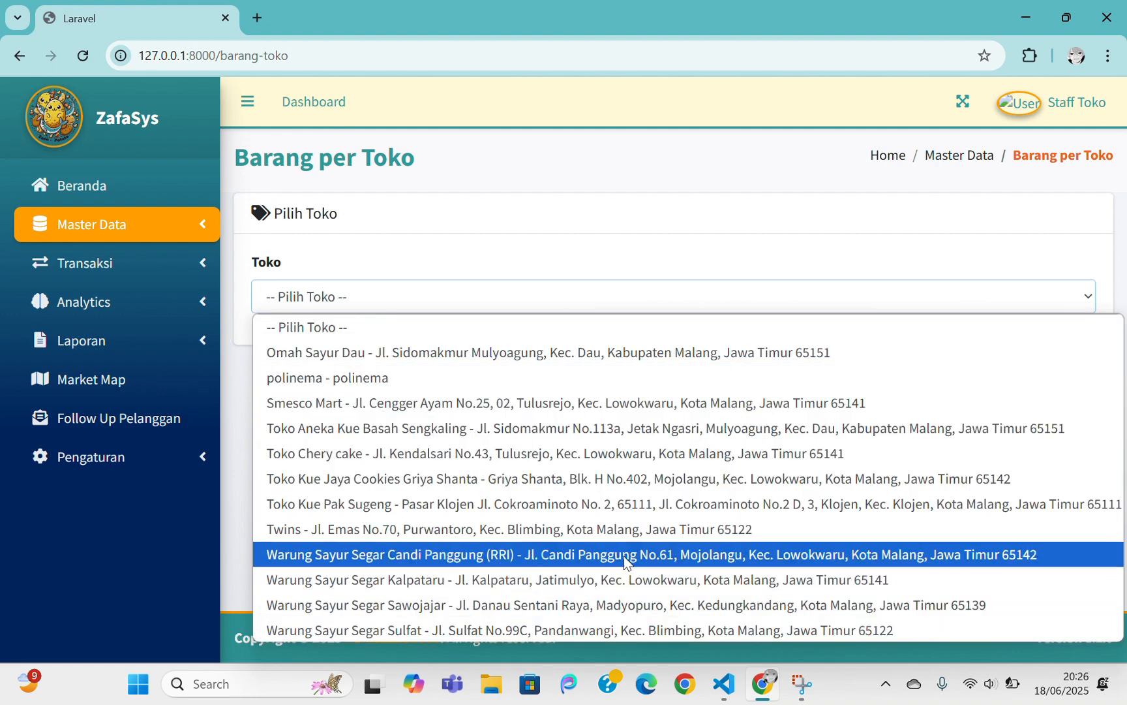
pyautogui.click(483, 379)
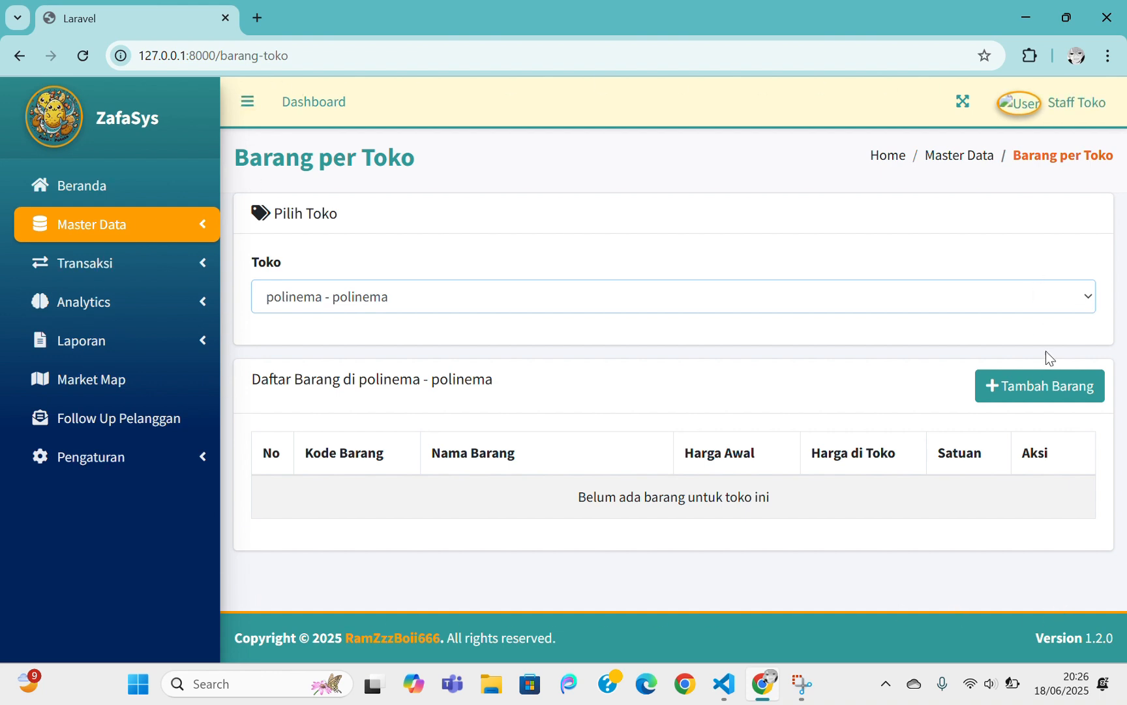
# Add BRG006 - Kopi Hitam to polinema with store price Rp 20.000 instead of Rp 15.000
pyautogui.click(1059, 385)
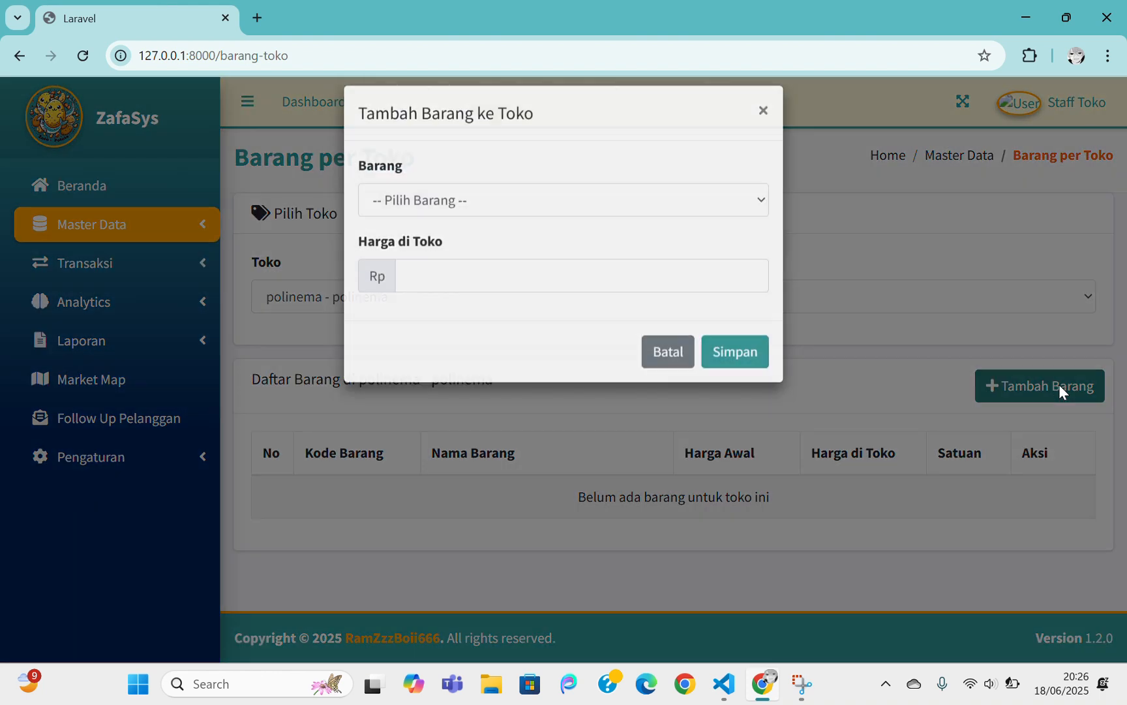
pyautogui.click(661, 210)
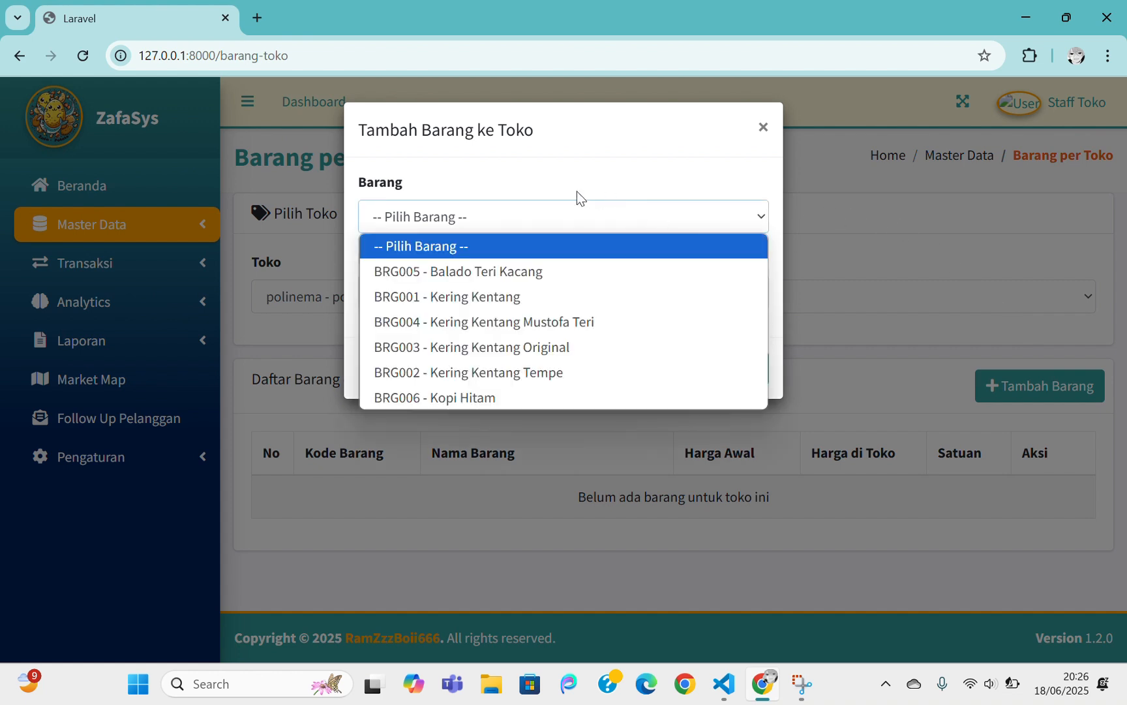
pyautogui.click(453, 397)
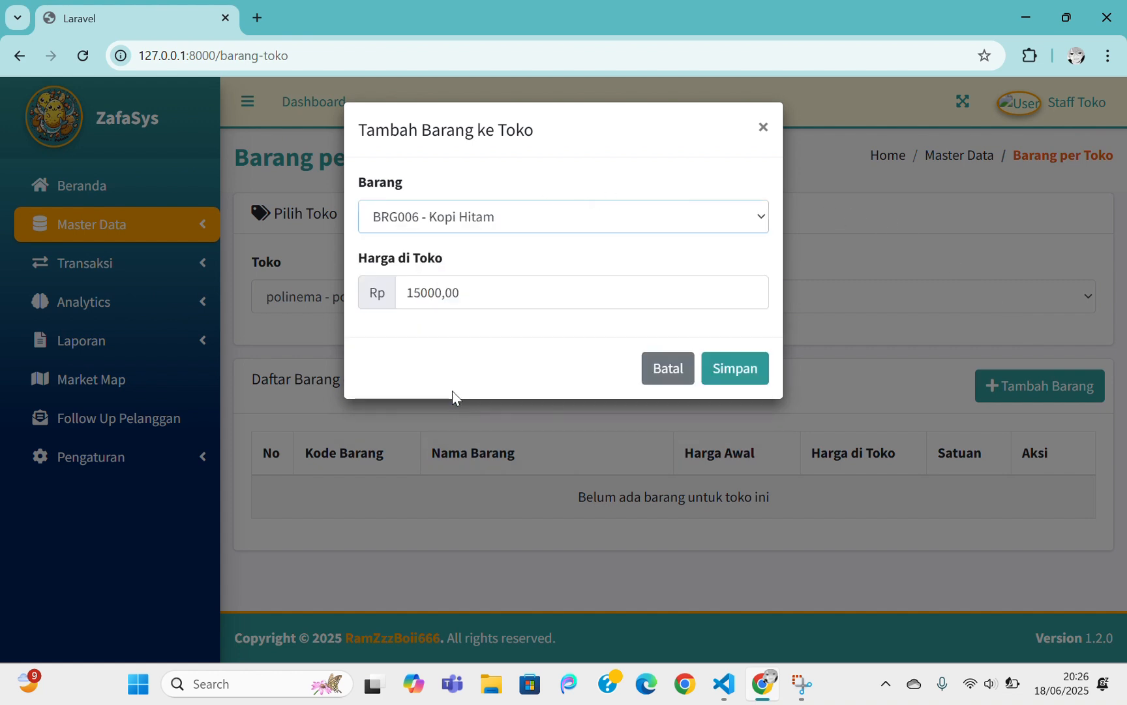
pyautogui.click(421, 293)
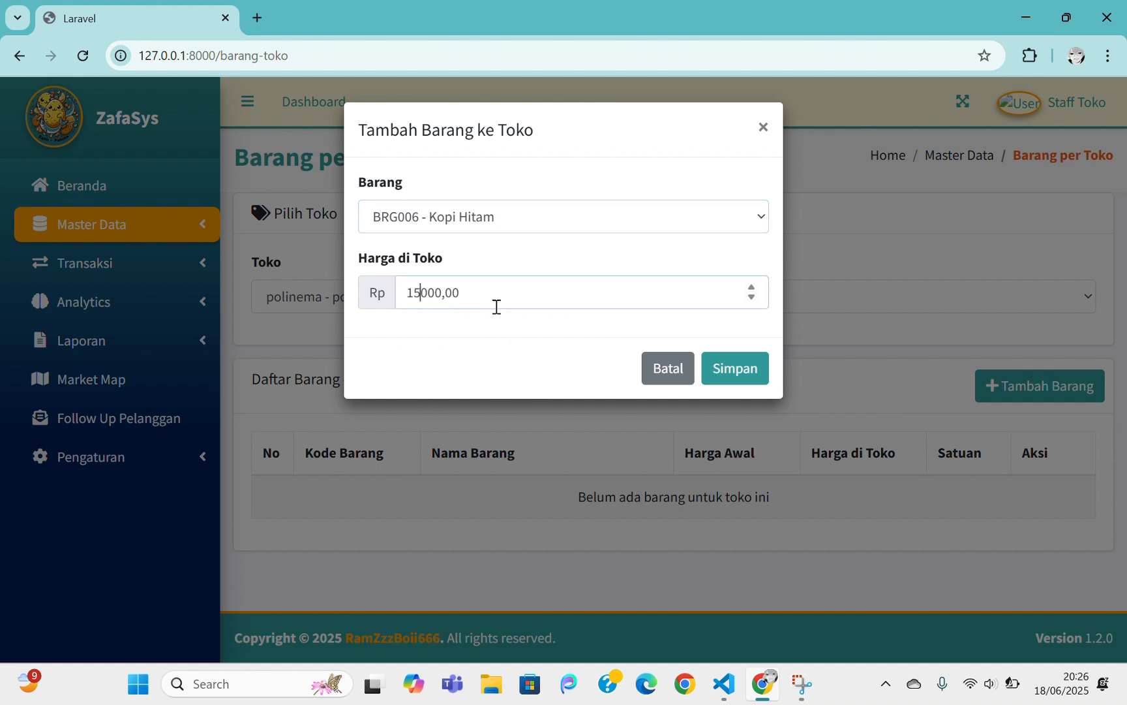
pyautogui.press('BackSpace')
pyautogui.press('BackSpace')
pyautogui.write('20')
pyautogui.click(747, 371)
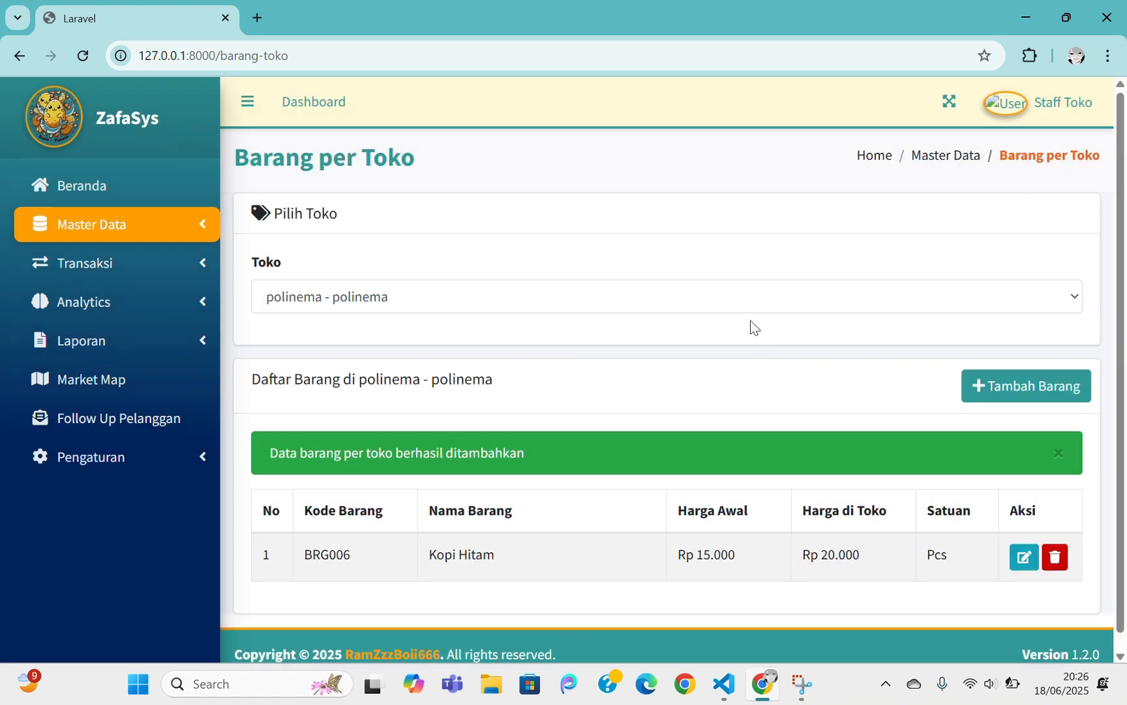
pyautogui.click(1022, 556)
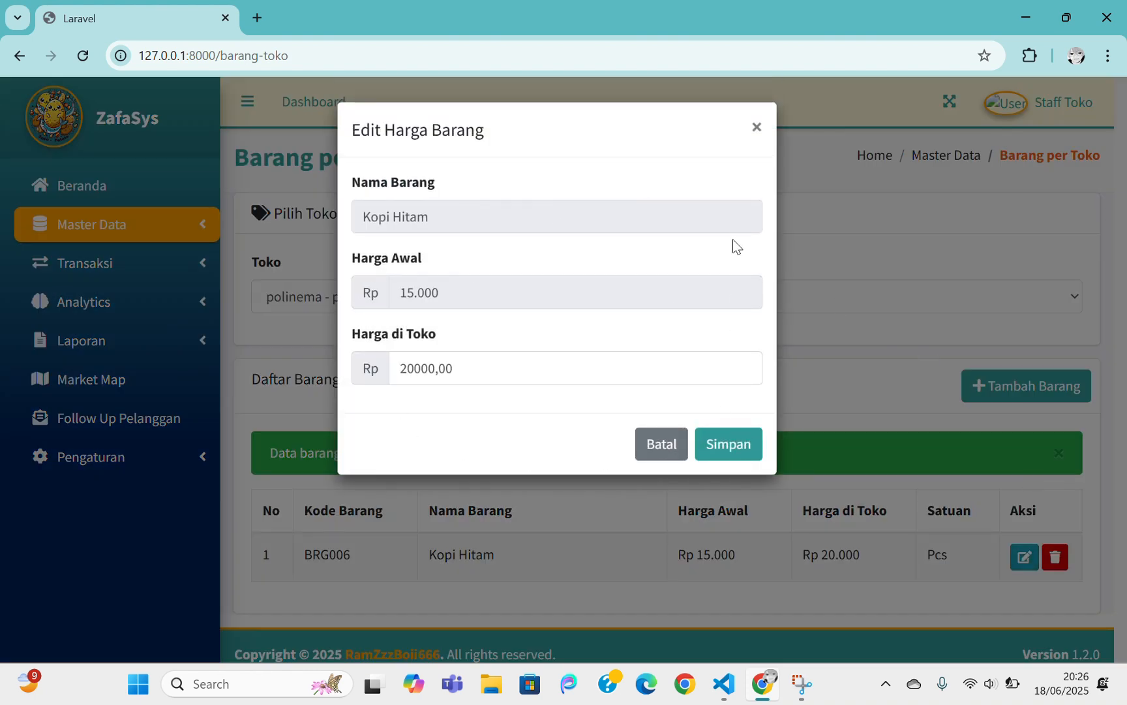
pyautogui.click(757, 127)
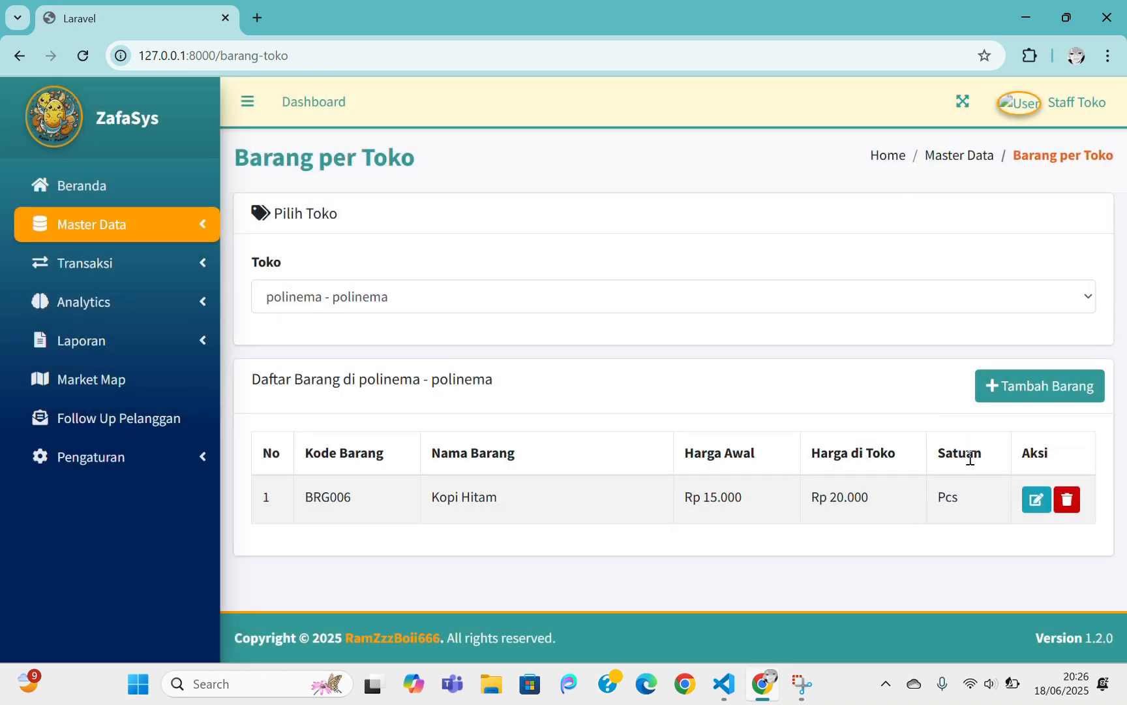
pyautogui.click(1067, 503)
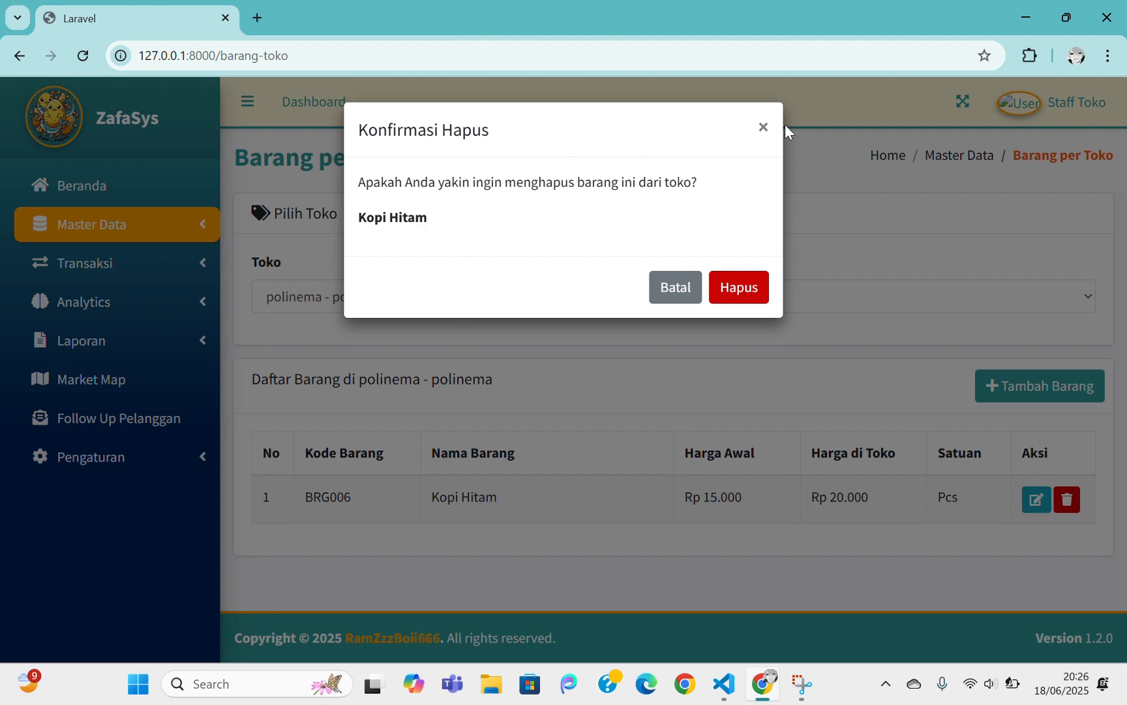
pyautogui.click(764, 127)
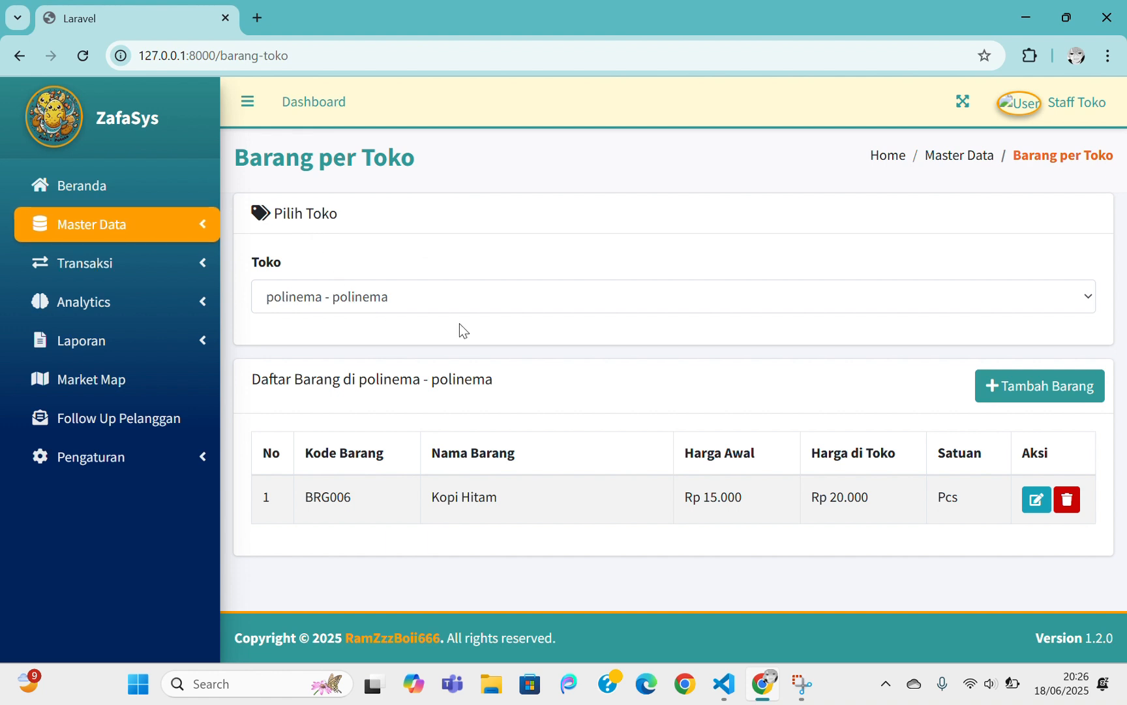
pyautogui.click(181, 224)
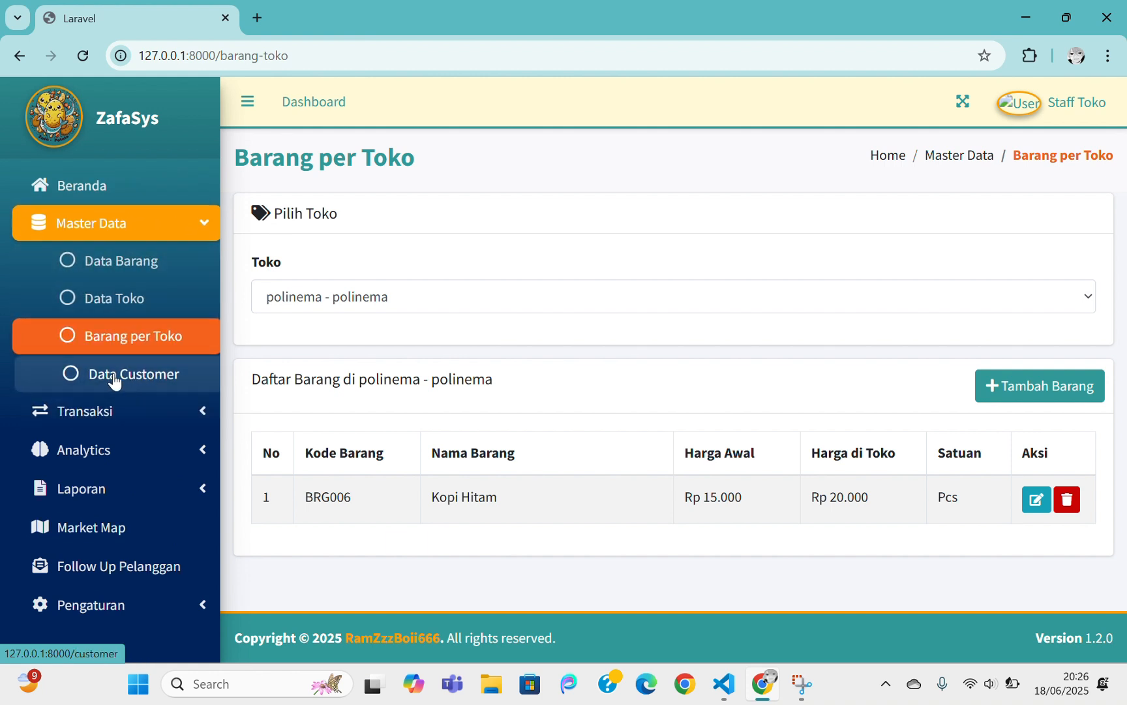
# Start a new customer with the customer's name, gender Laki-laki, age 22 and address Polinema
pyautogui.click(133, 381)
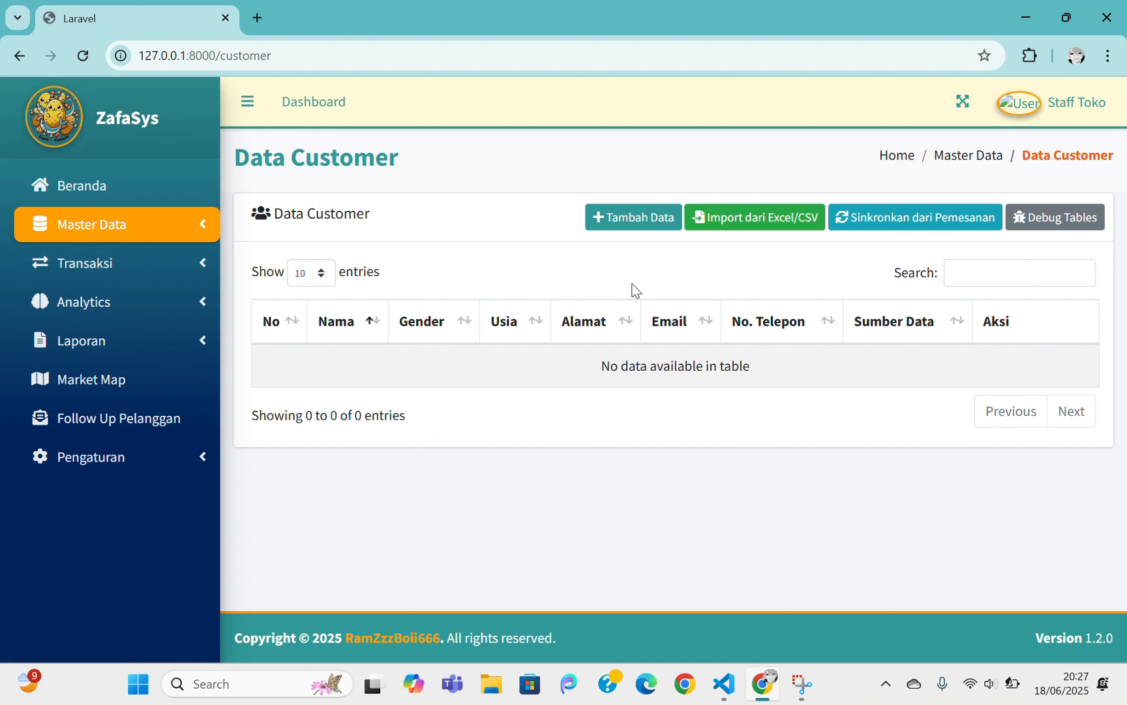
pyautogui.click(655, 222)
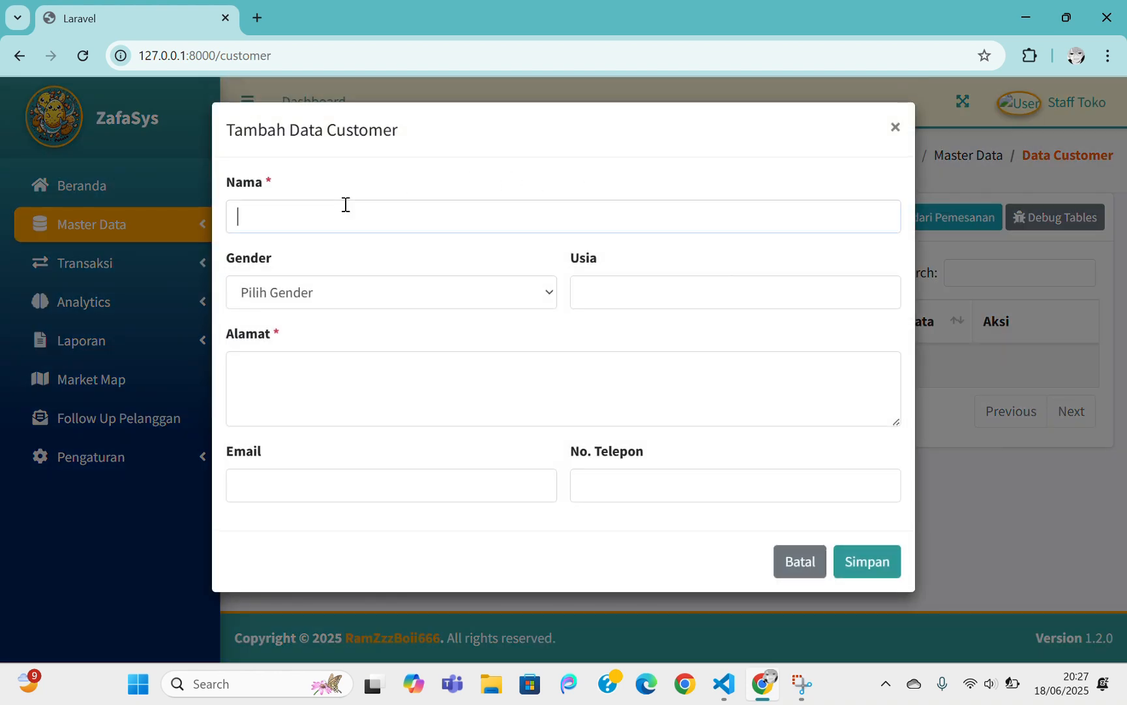
pyautogui.write('zafa')
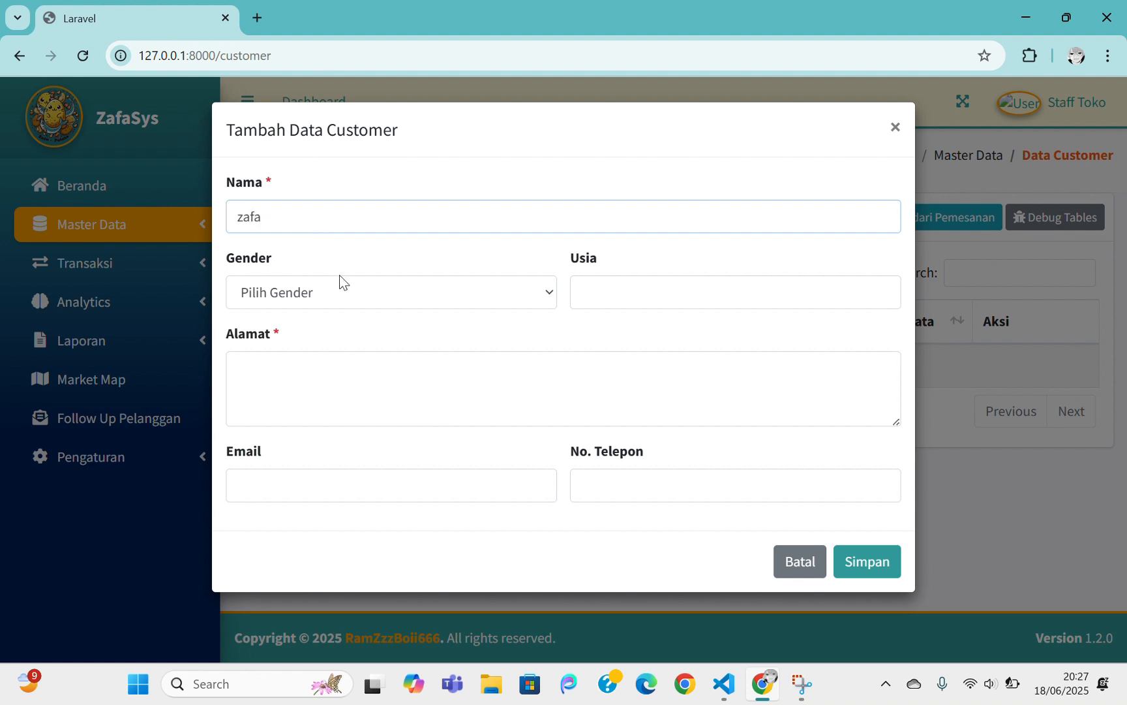
pyautogui.click(342, 294)
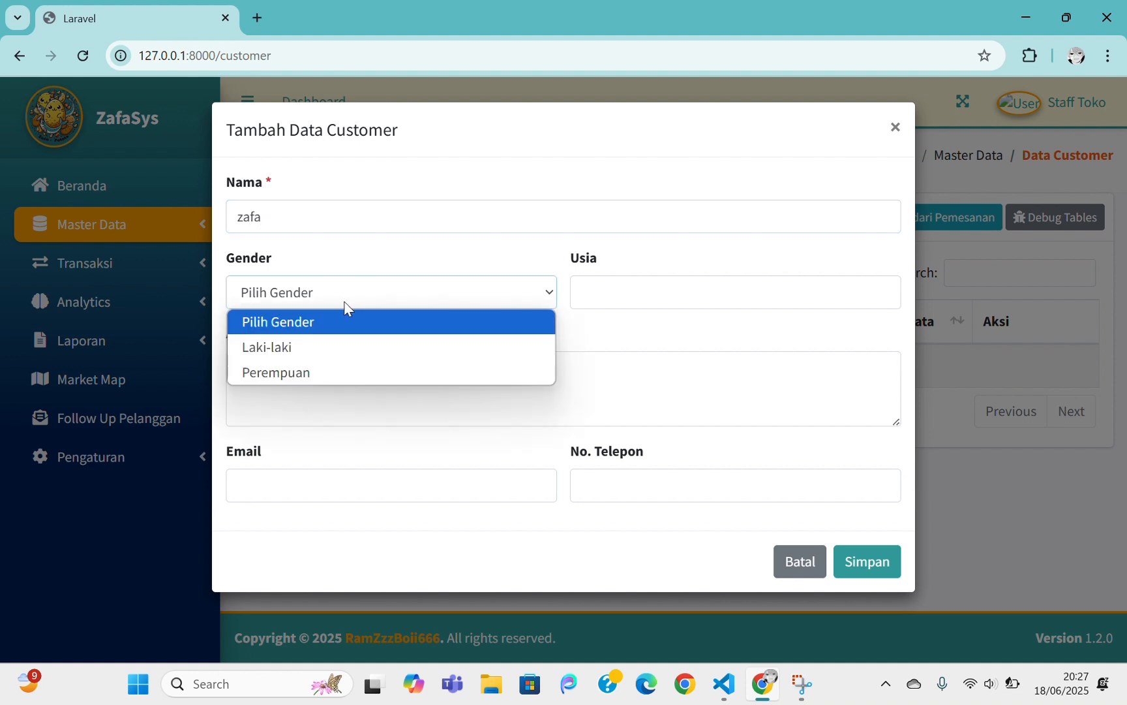
pyautogui.click(289, 347)
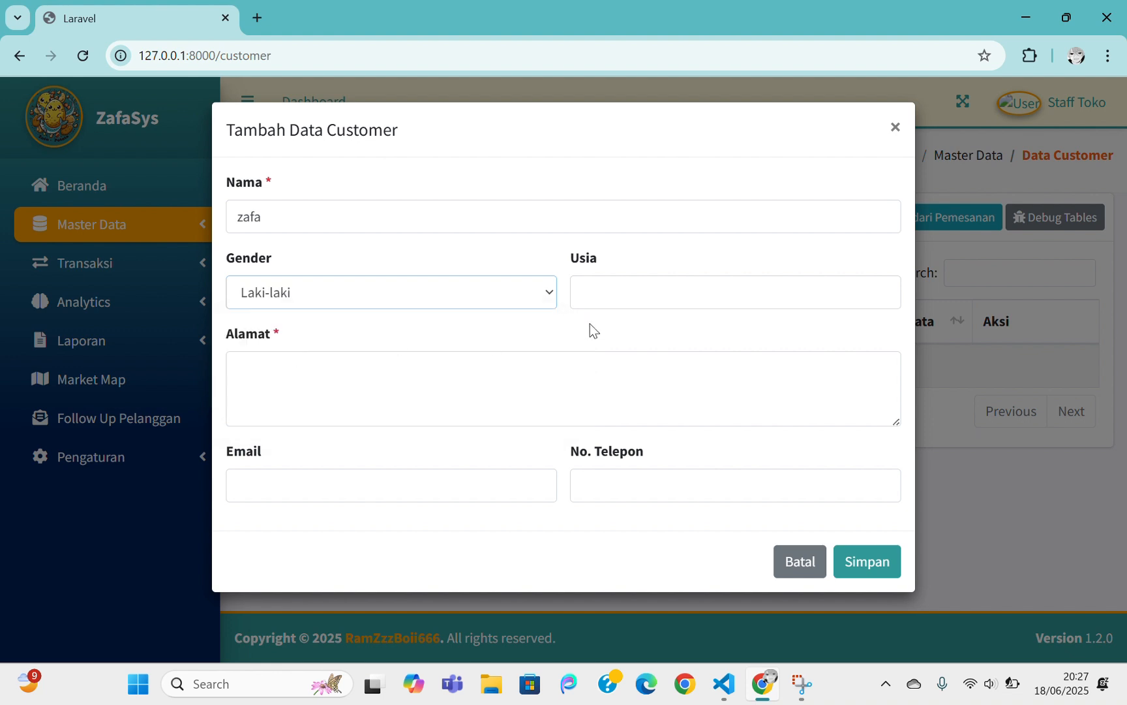
pyautogui.click(606, 293)
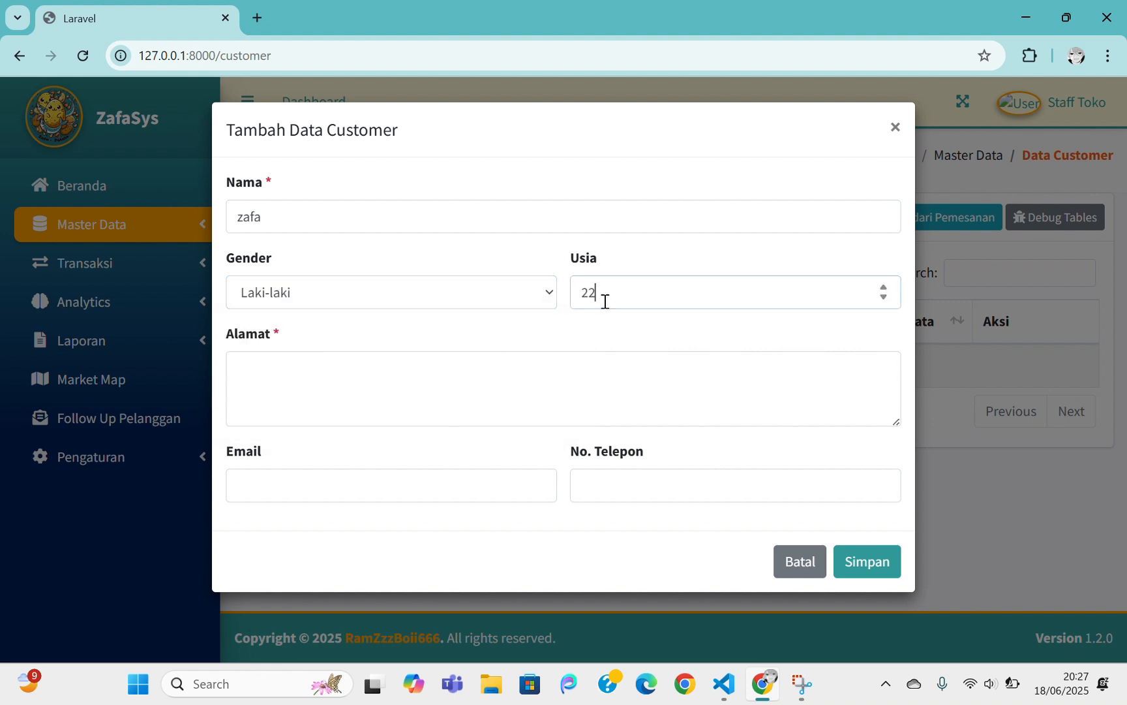
pyautogui.click(470, 376)
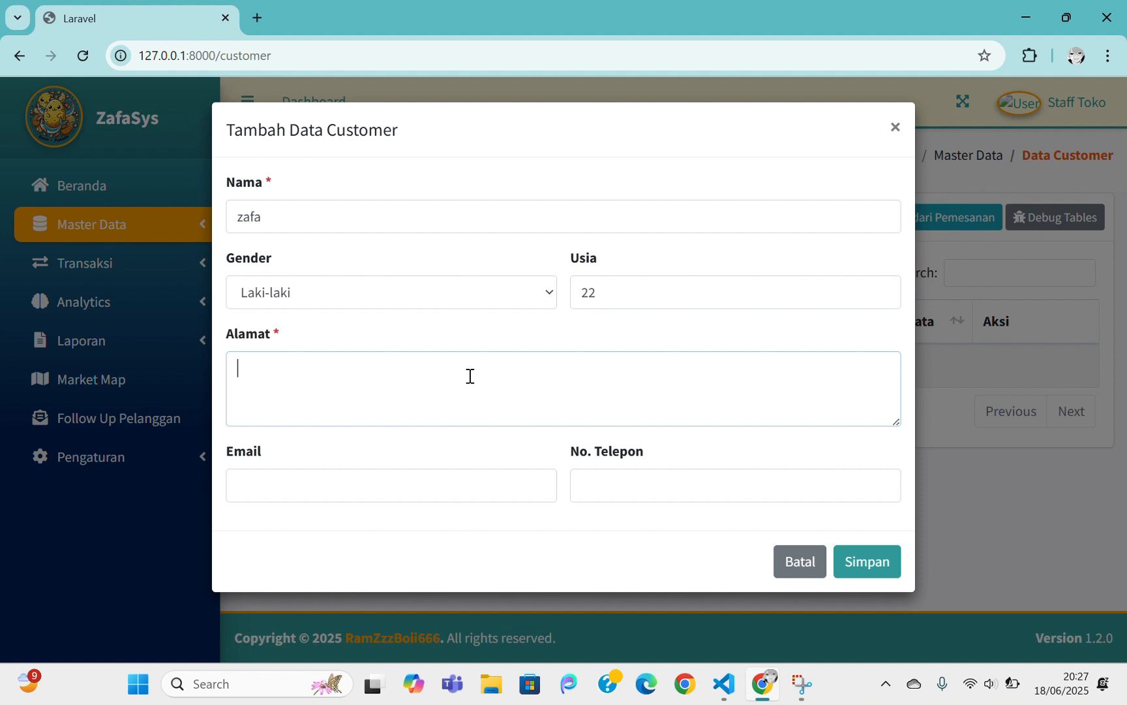
pyautogui.write('Polinema')
# Fill in the customer's Gmail e-mail address, correcting the typos
pyautogui.click(359, 490)
pyautogui.write('polin')
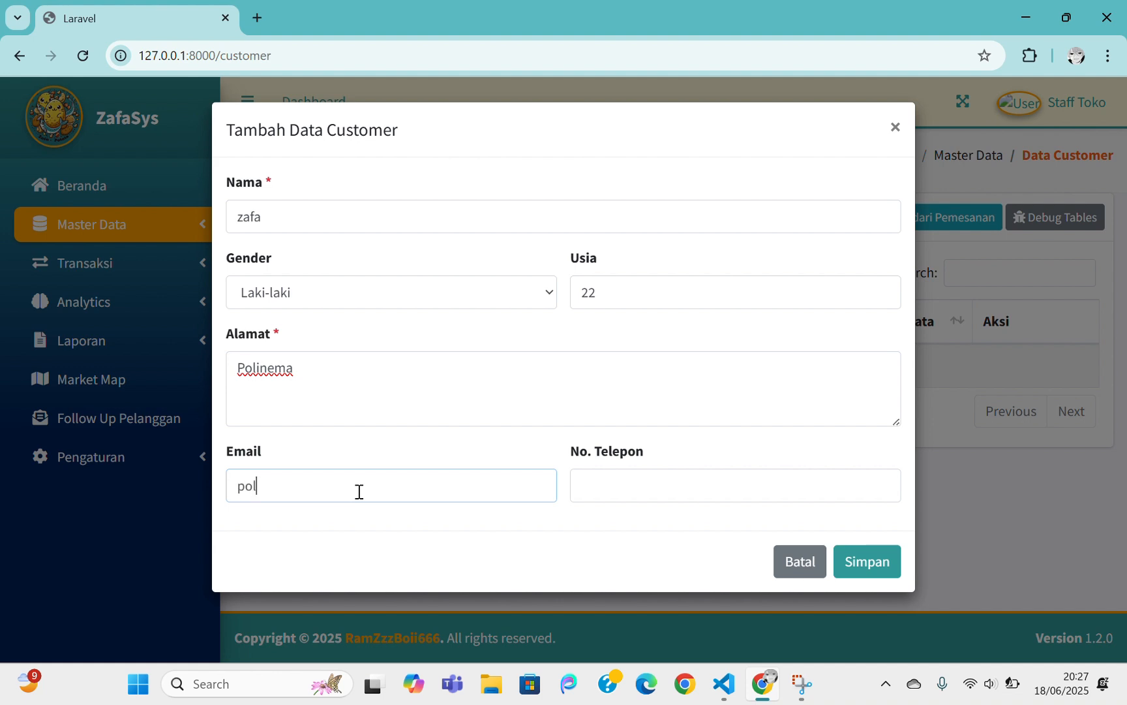
pyautogui.write('ema')
pyautogui.write('josgand')
pyautogui.write('os')
pyautogui.hotkey('ctrl', 'a')
pyautogui.press('BackSpace')
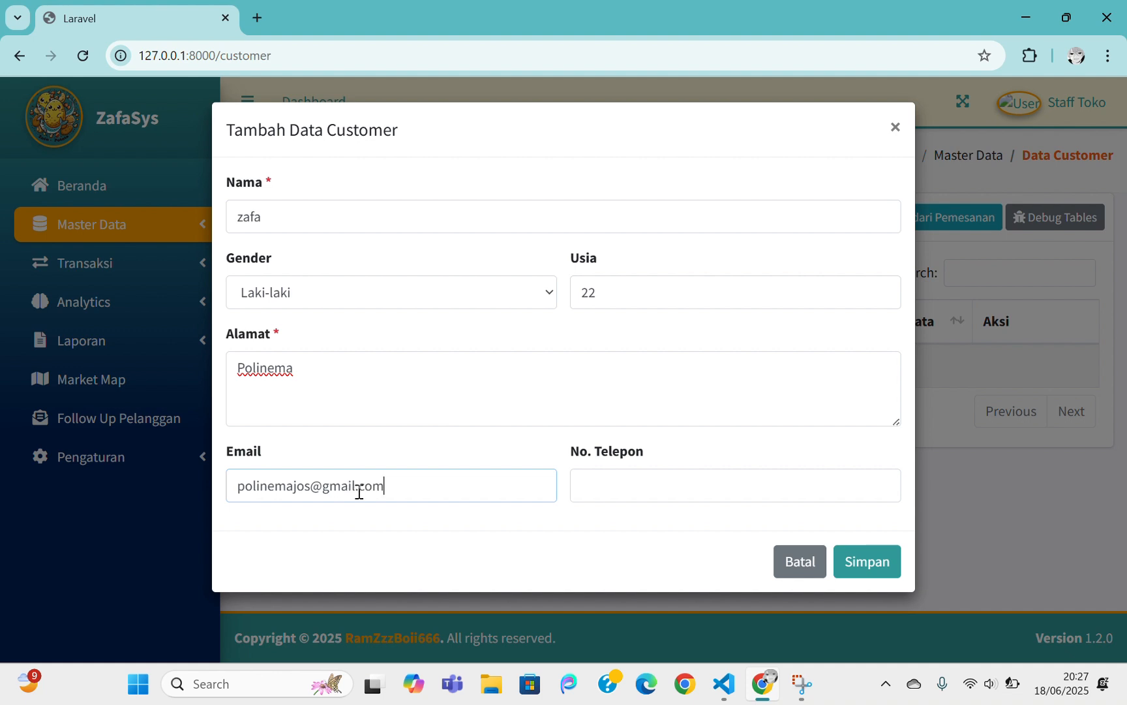
# Enter the customer's phone number and save the new customer
pyautogui.click(608, 500)
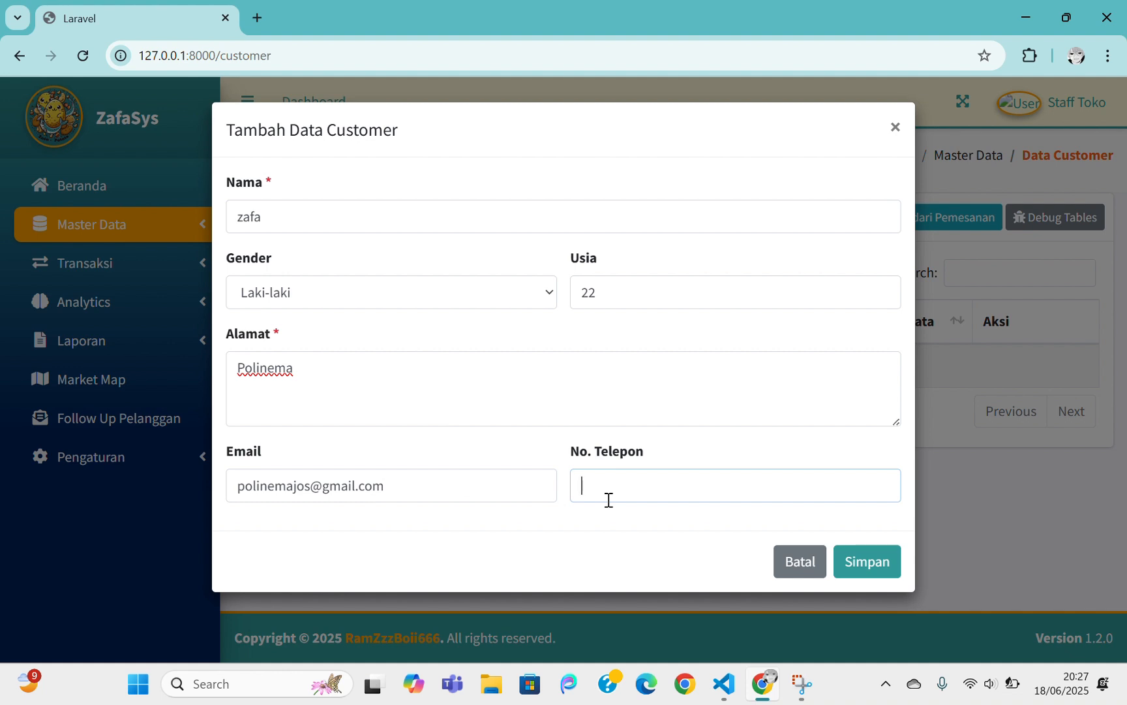
pyautogui.write('0812')
pyautogui.press('BackSpace')
pyautogui.press('BackSpace')
pyautogui.press('BackSpace')
pyautogui.press('BackSpace')
pyautogui.write('6208')
pyautogui.press('BackSpace')
pyautogui.press('BackSpace')
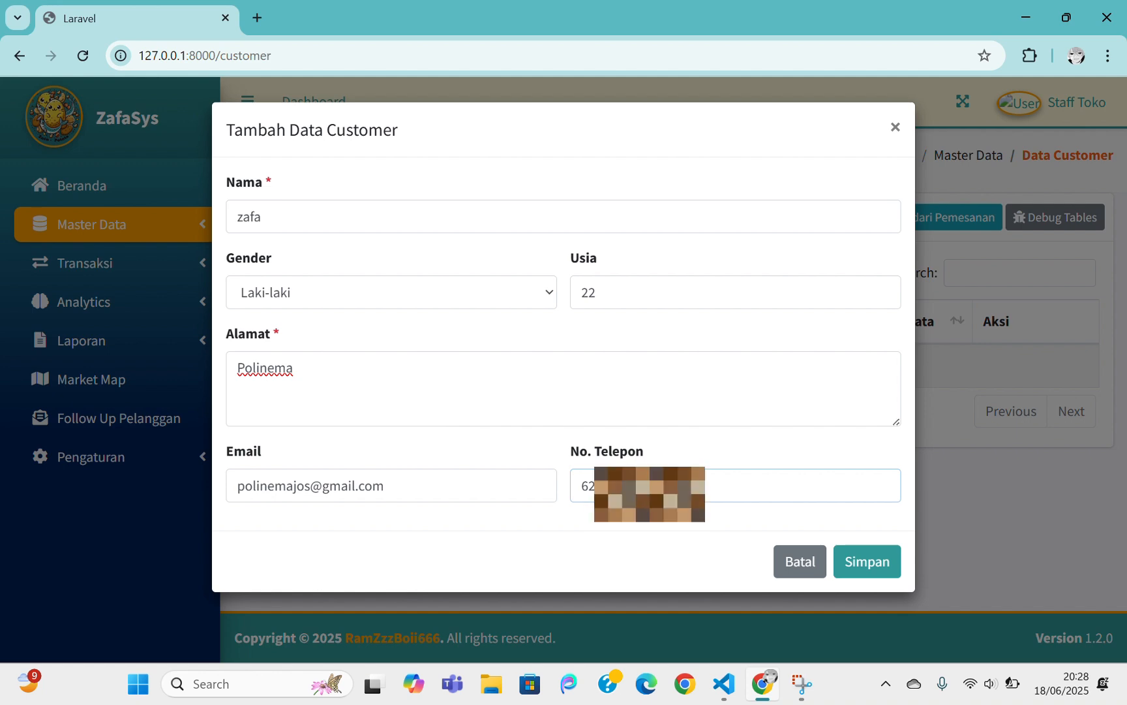
pyautogui.click(875, 565)
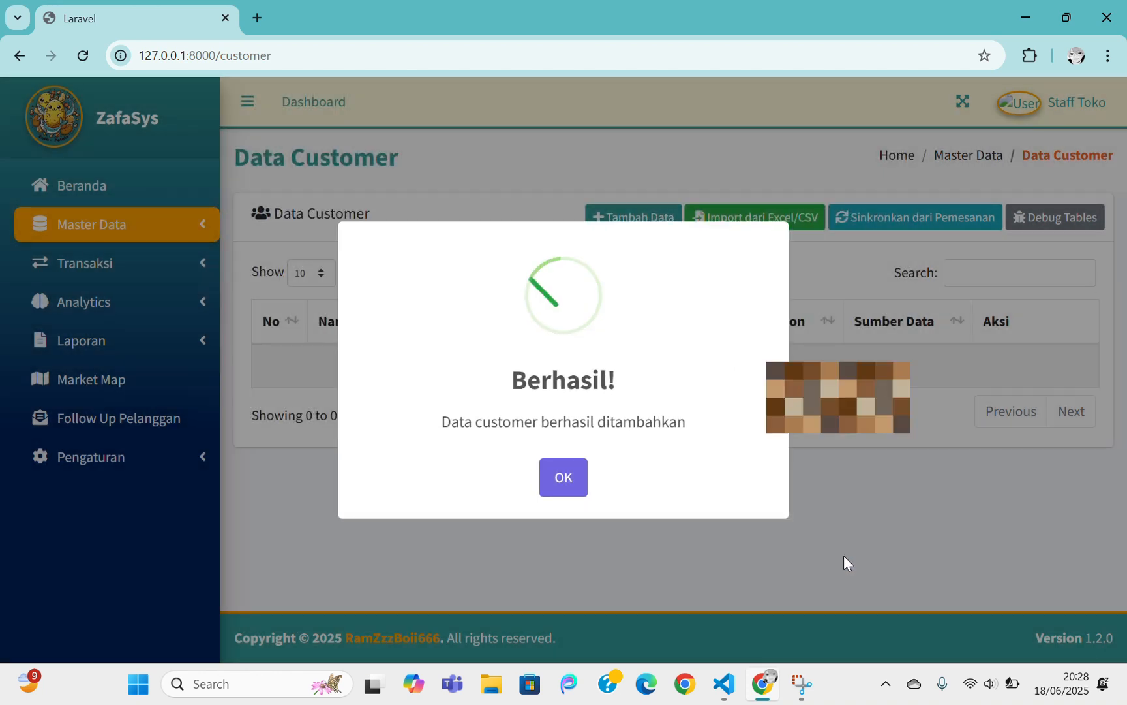
pyautogui.click(563, 475)
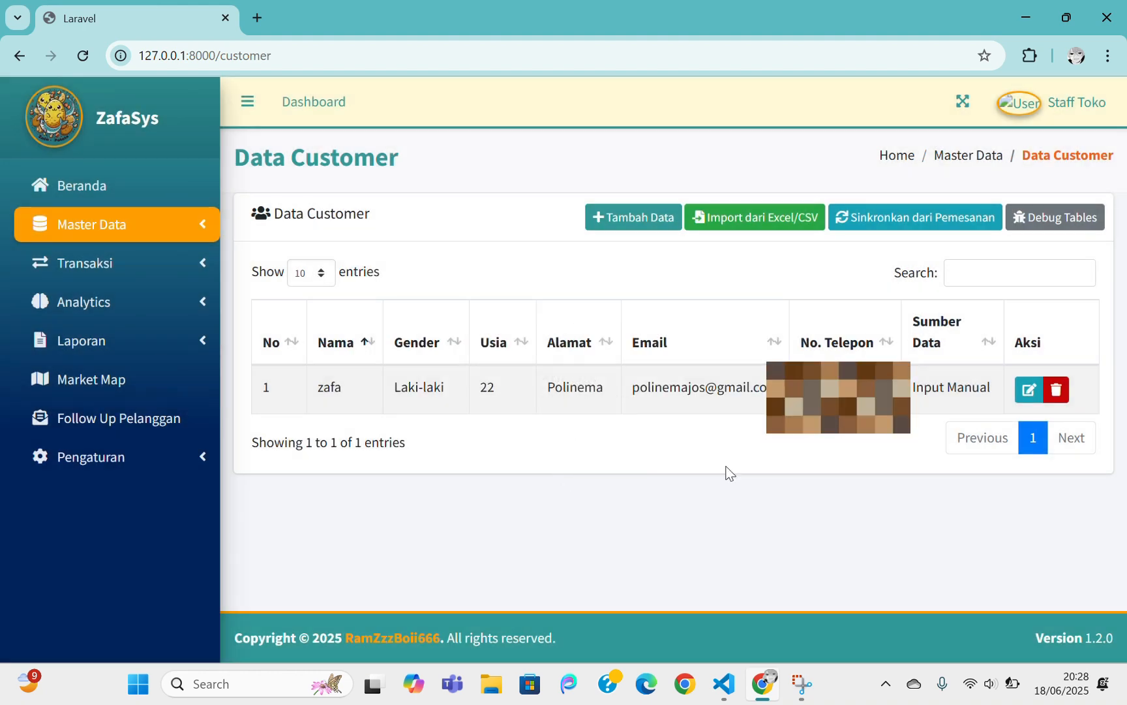
# Try syncing customers from orders (none new), then open and close the import form
pyautogui.click(927, 216)
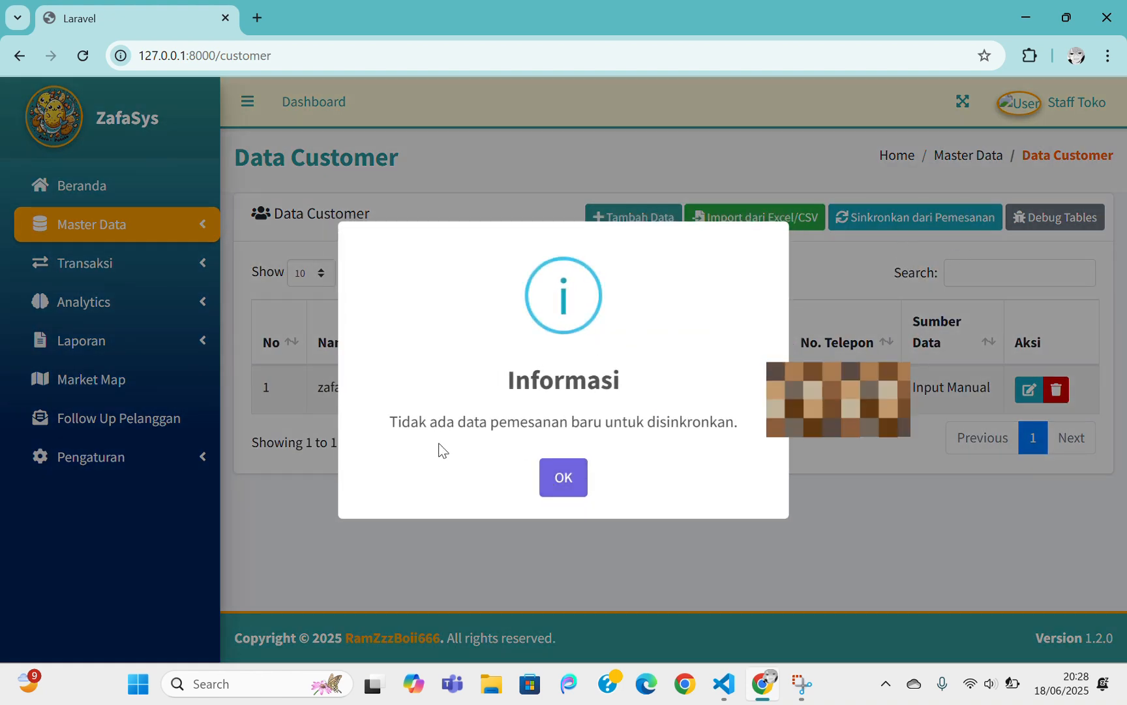
pyautogui.click(581, 484)
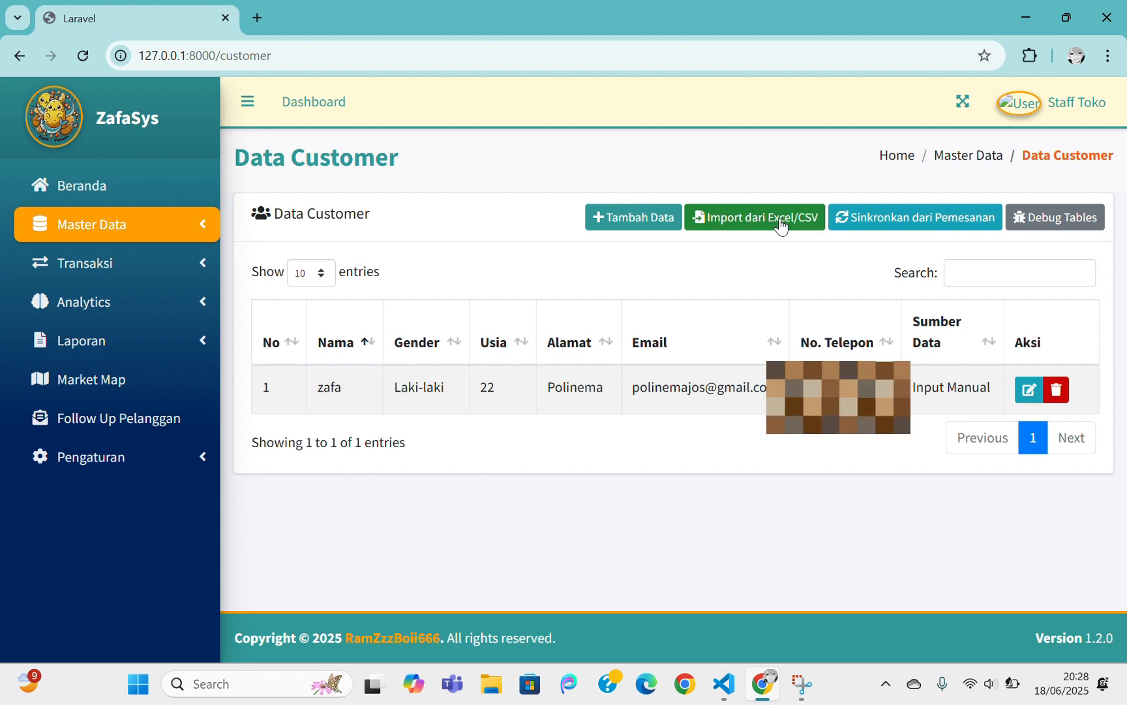
pyautogui.click(758, 225)
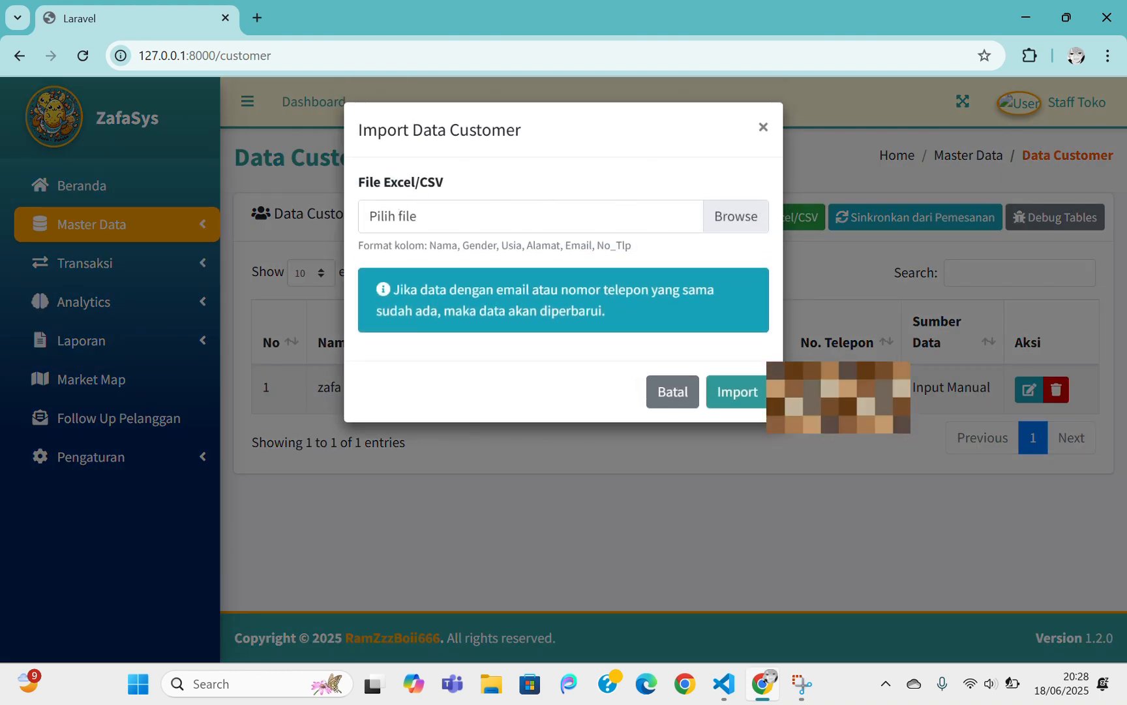
pyautogui.click(763, 126)
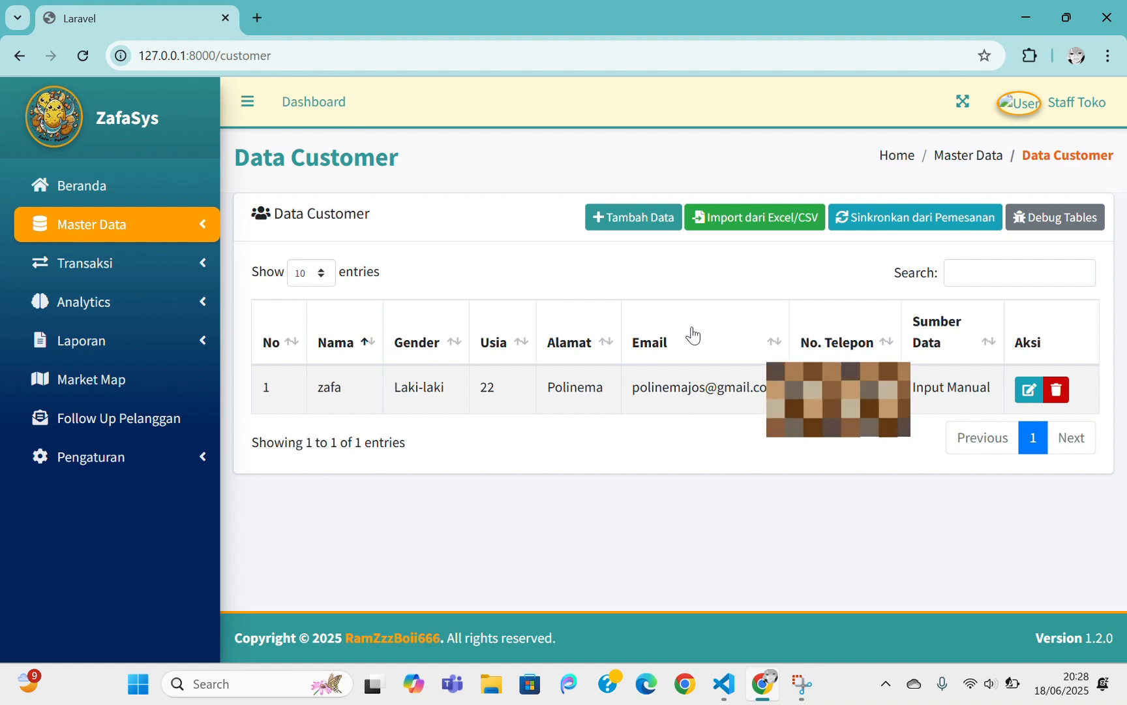
pyautogui.click(693, 336)
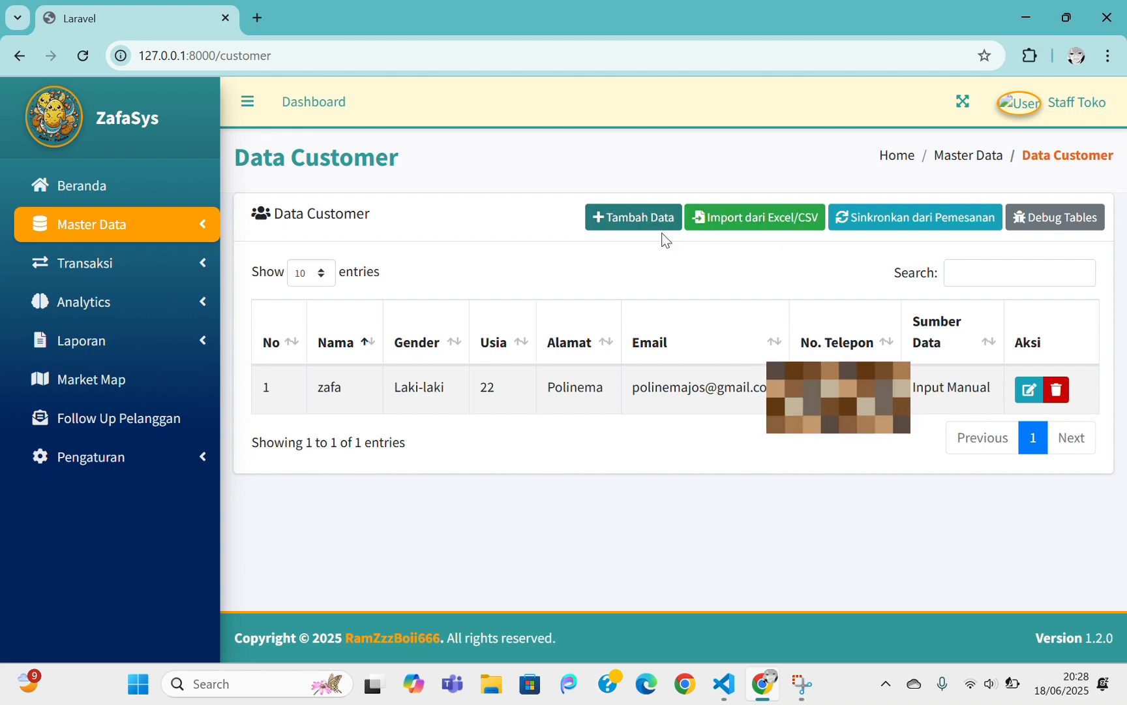
# Open the Excel/CSV customer import and browse for a file, then cancel without importing
pyautogui.click(701, 232)
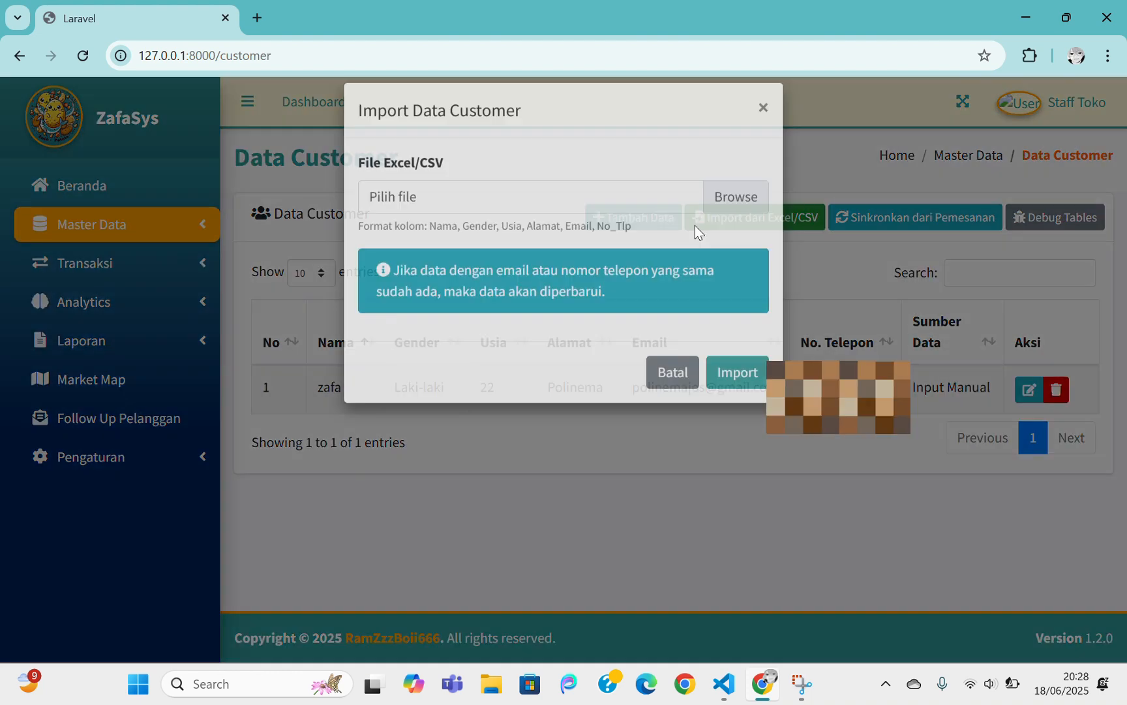
pyautogui.click(733, 218)
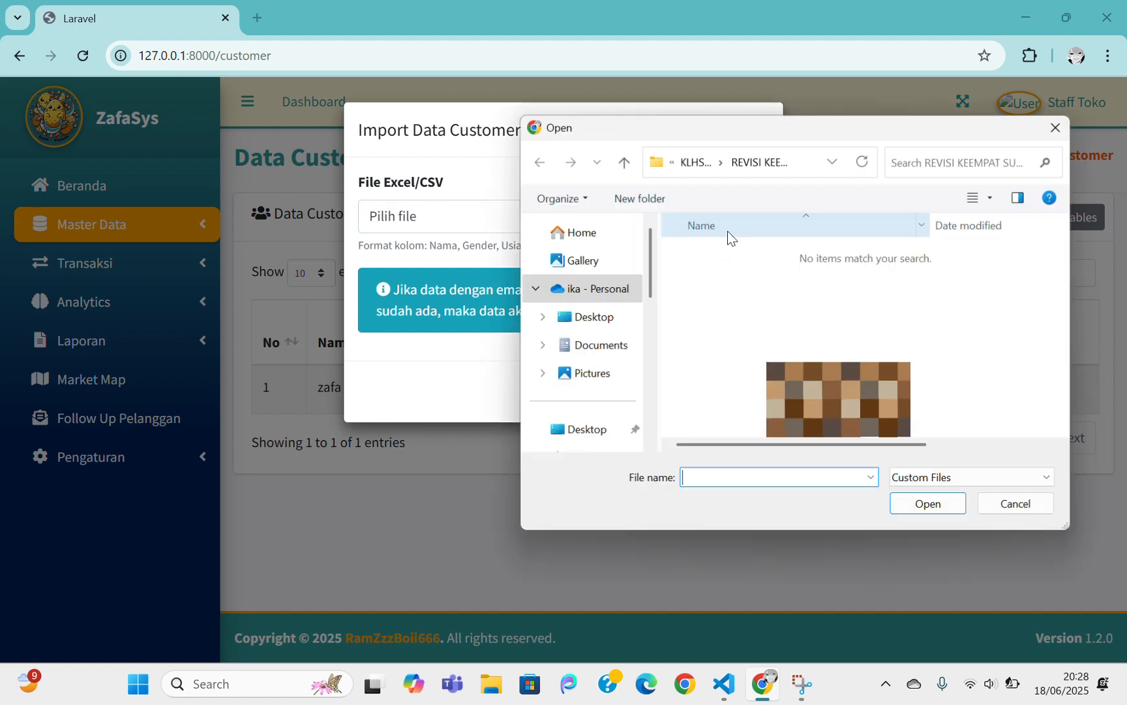
pyautogui.click(1057, 128)
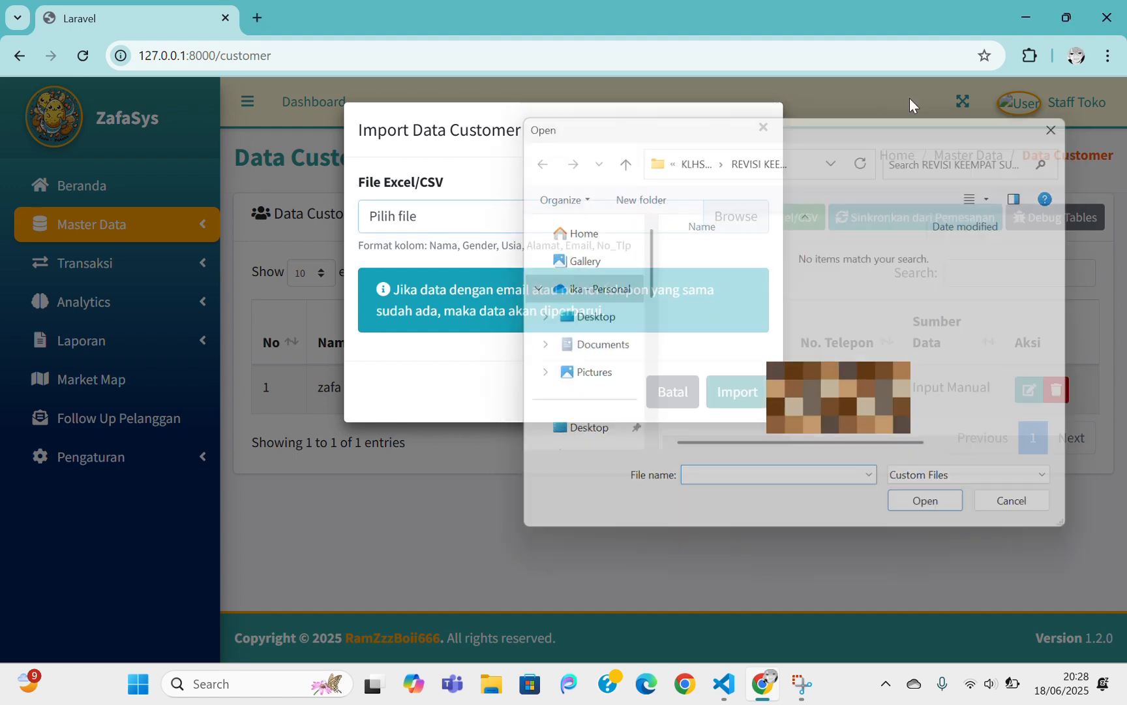
pyautogui.click(767, 127)
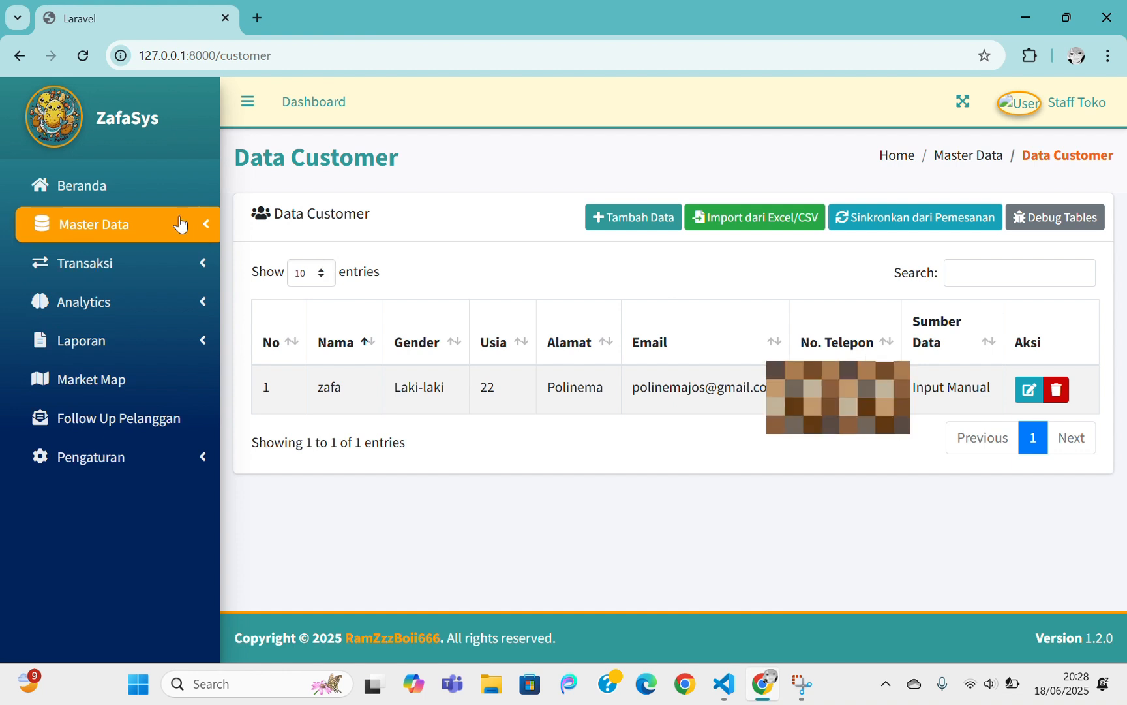
# Expand the Transaksi section of the sidebar navigation
pyautogui.click(180, 224)
pyautogui.click(179, 228)
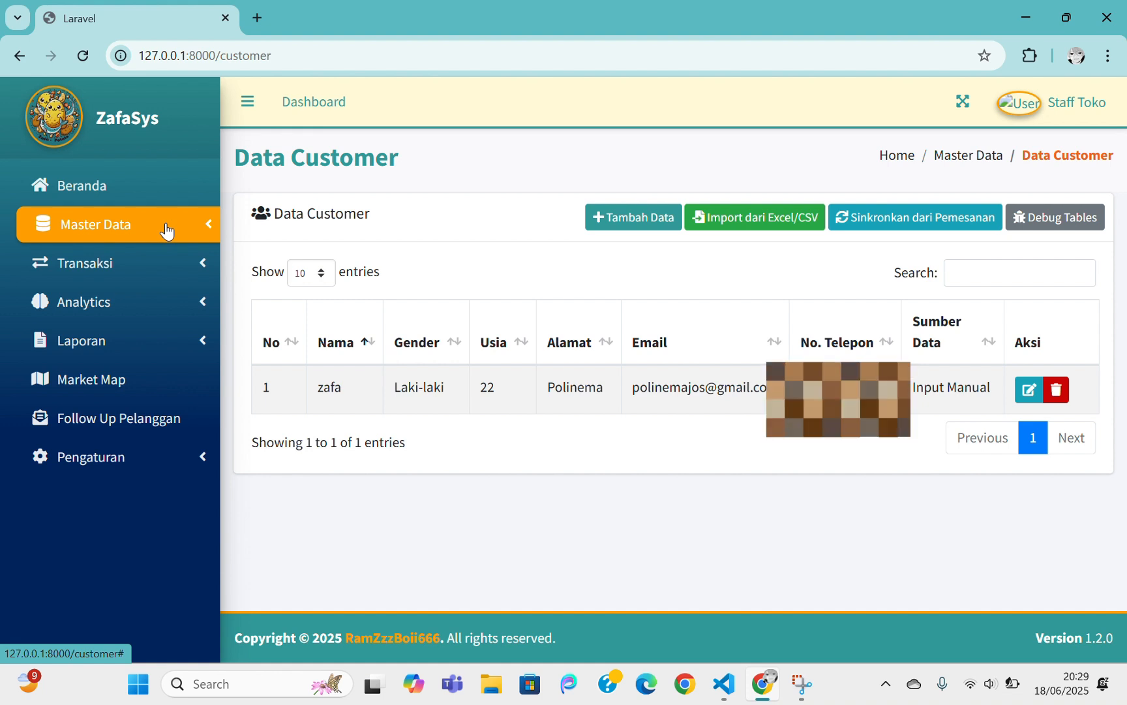
pyautogui.click(187, 271)
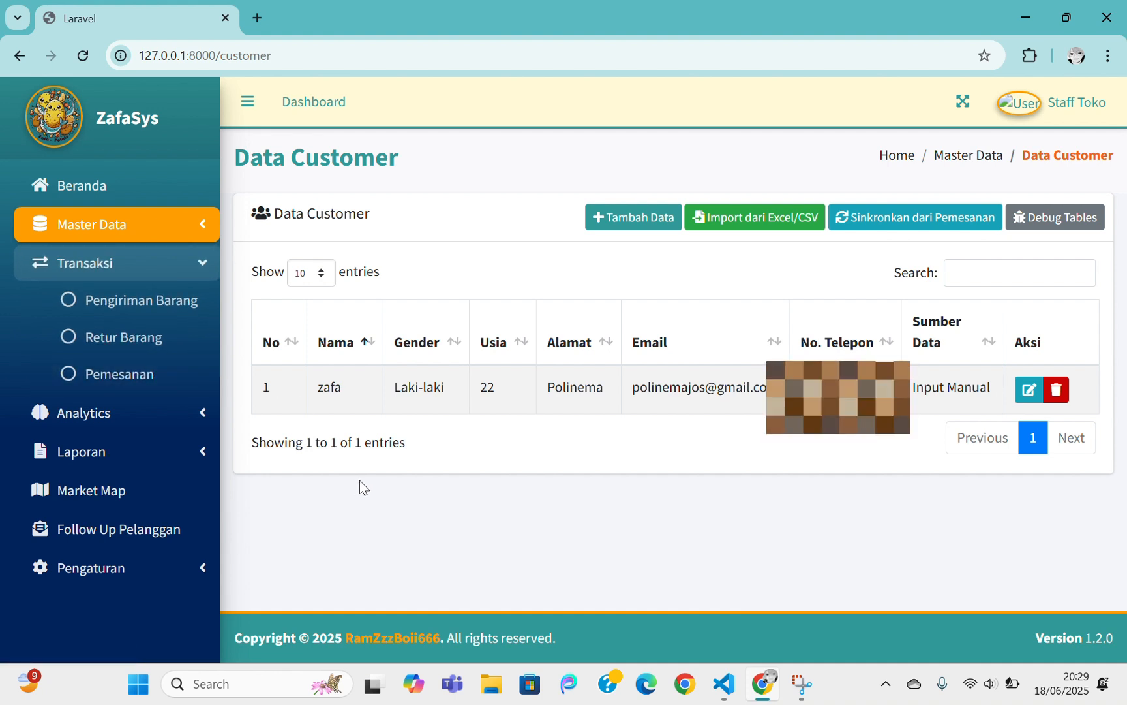
# Browse the Pengiriman Barang list and begin new shipment PNG373 dated 18/06/2025
pyautogui.click(151, 301)
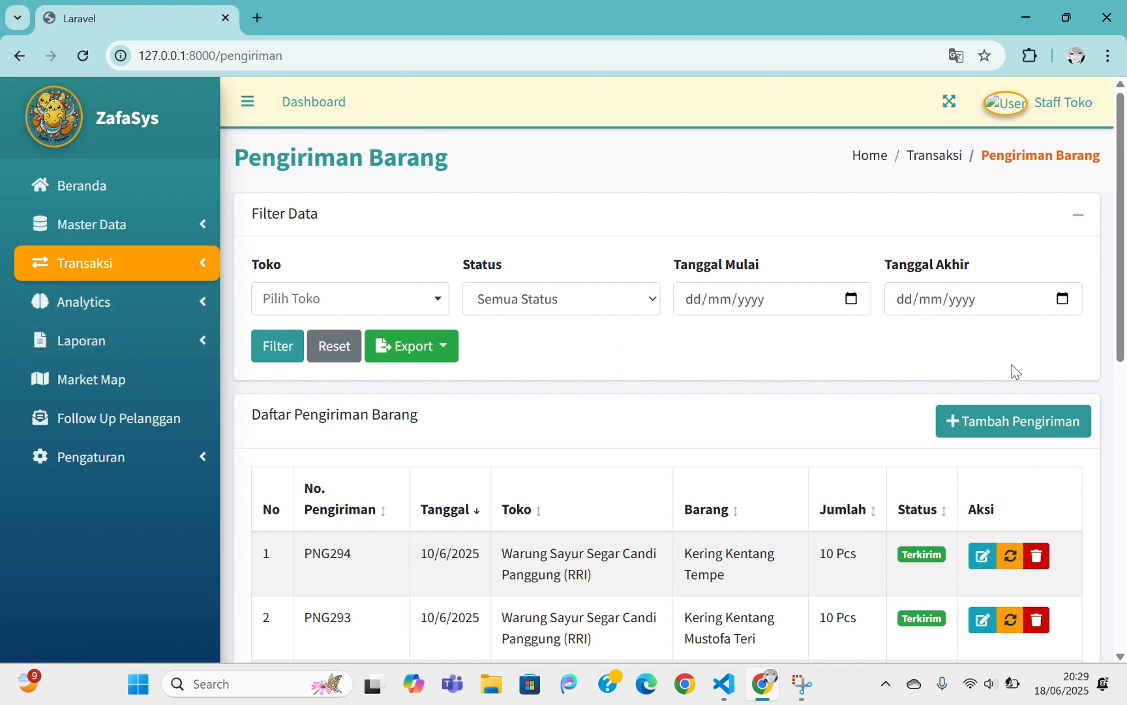
pyautogui.scroll(-5, 1027, 428)
pyautogui.scroll(5, 1027, 432)
pyautogui.scroll(-1, 789, 241)
pyautogui.scroll(1, 789, 240)
pyautogui.scroll(-8, 790, 241)
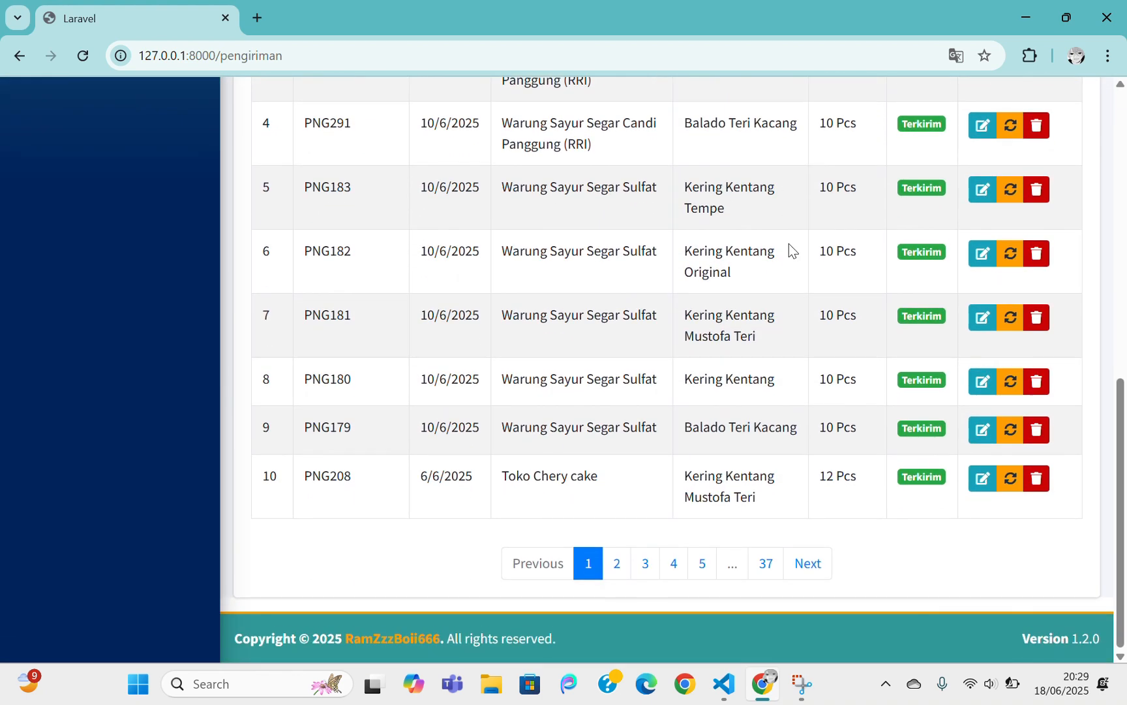
pyautogui.scroll(6, 789, 242)
pyautogui.scroll(3, 790, 244)
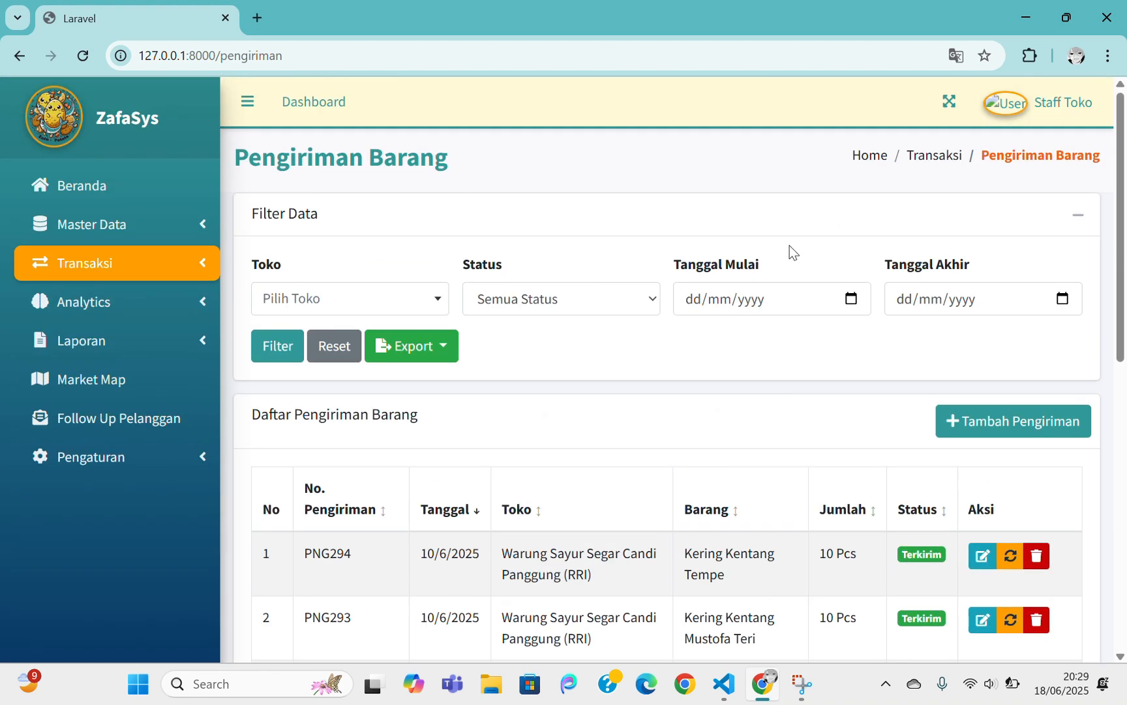
pyautogui.click(993, 427)
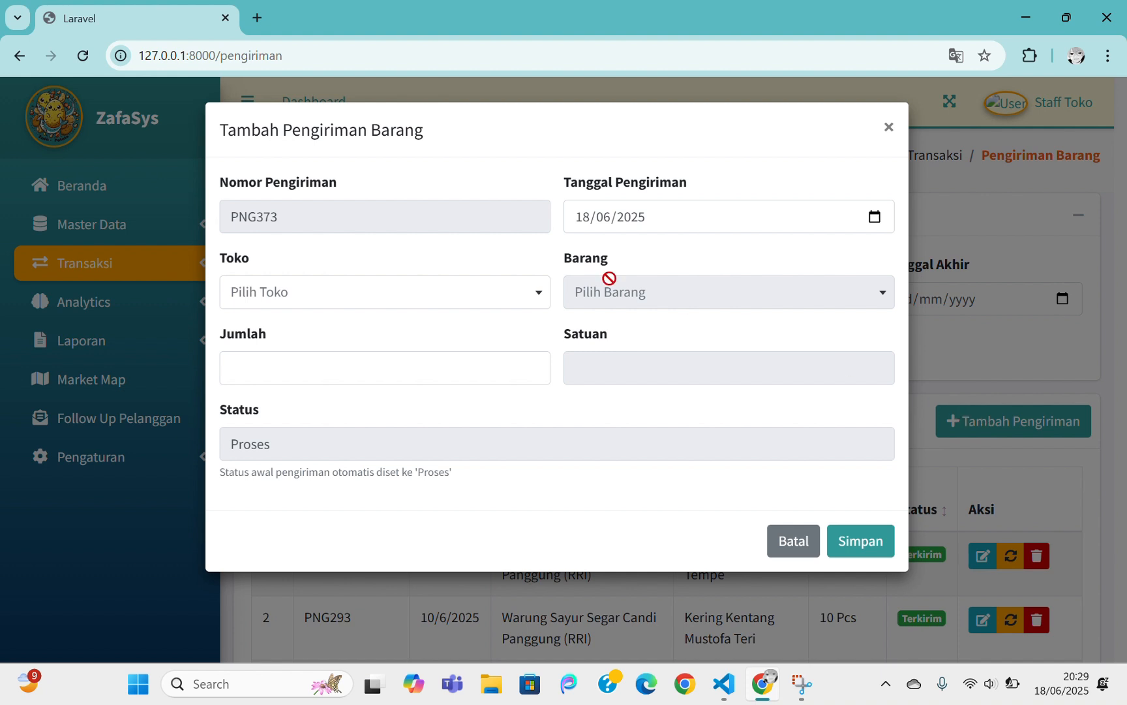
# Ship 10 Pcs of BRG006 - Kopi Hitam to the polinema store and save it
pyautogui.click(371, 289)
pyautogui.click(311, 391)
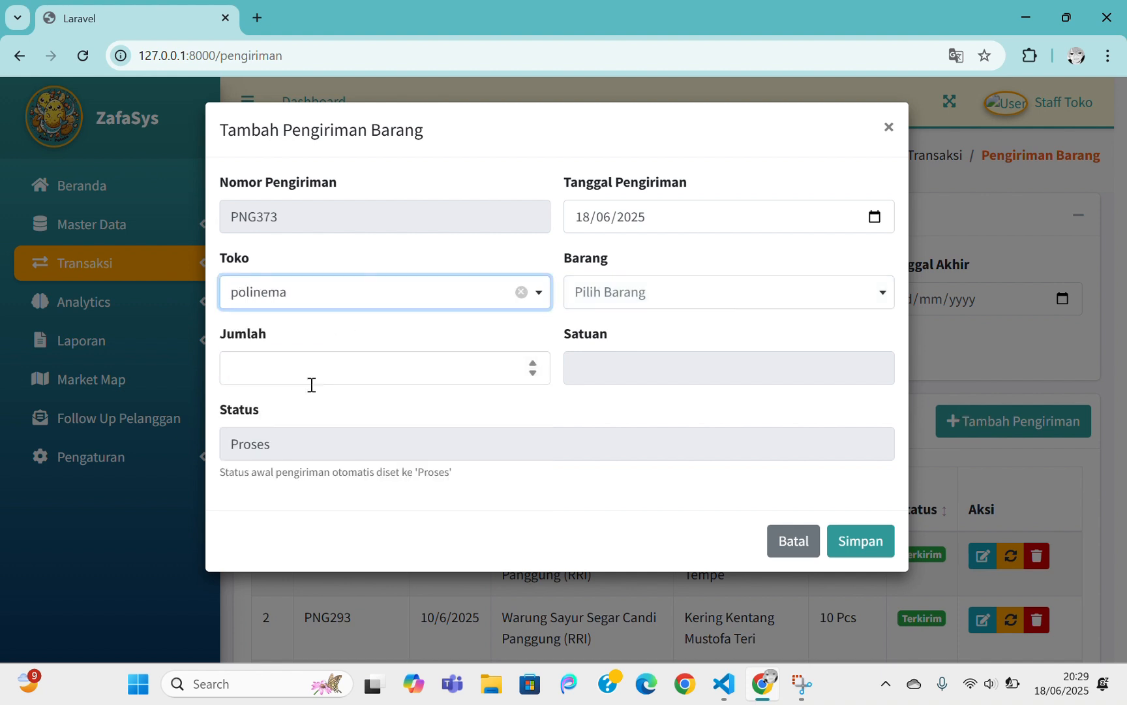
pyautogui.click(668, 303)
pyautogui.click(637, 355)
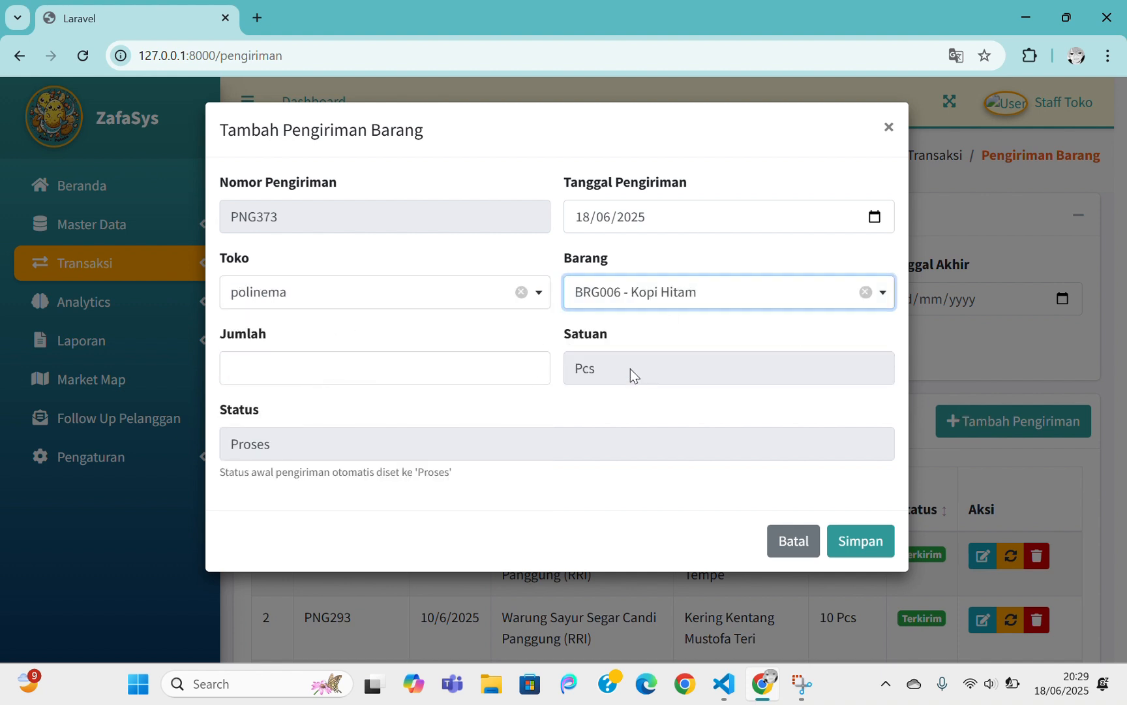
pyautogui.click(311, 370)
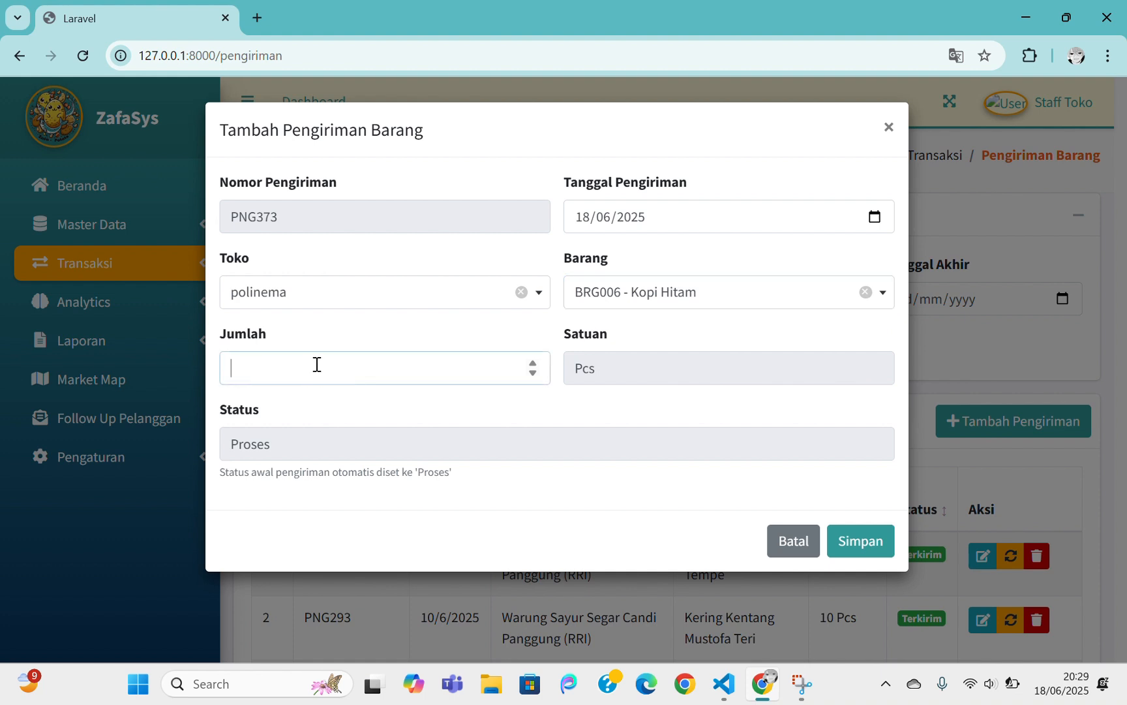
pyautogui.write('10')
pyautogui.click(868, 541)
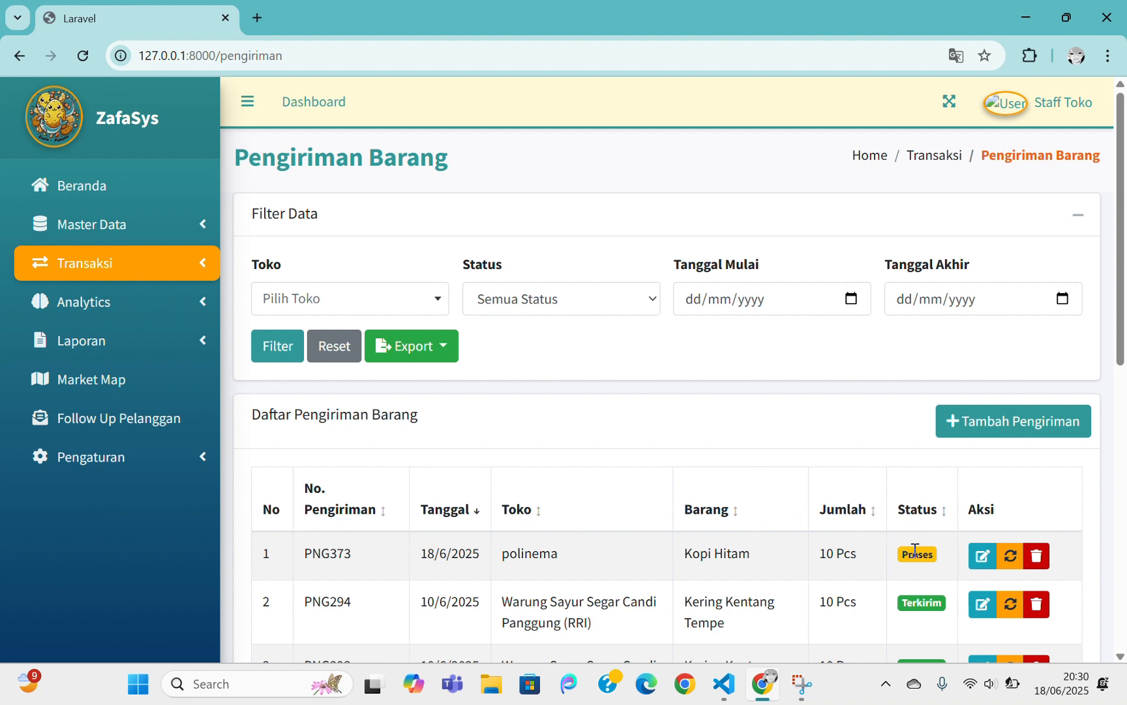
pyautogui.scroll(-1, 912, 552)
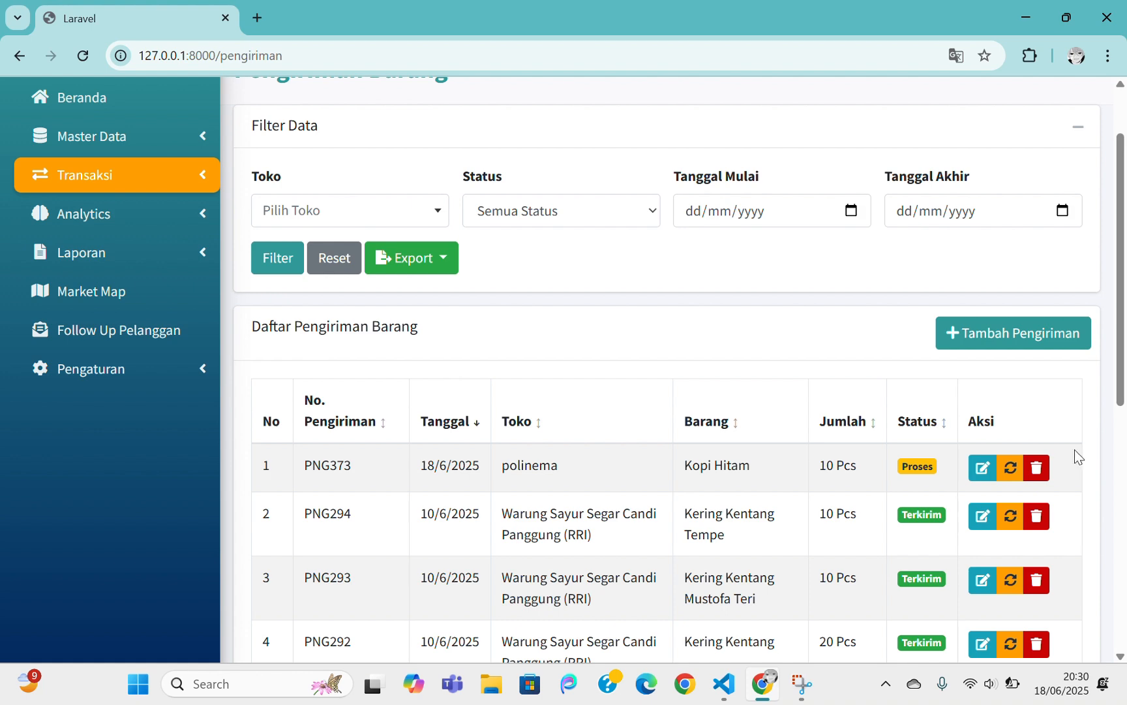
# Change shipment PNG373's status from Proses to Terkirim and save it
pyautogui.click(1011, 467)
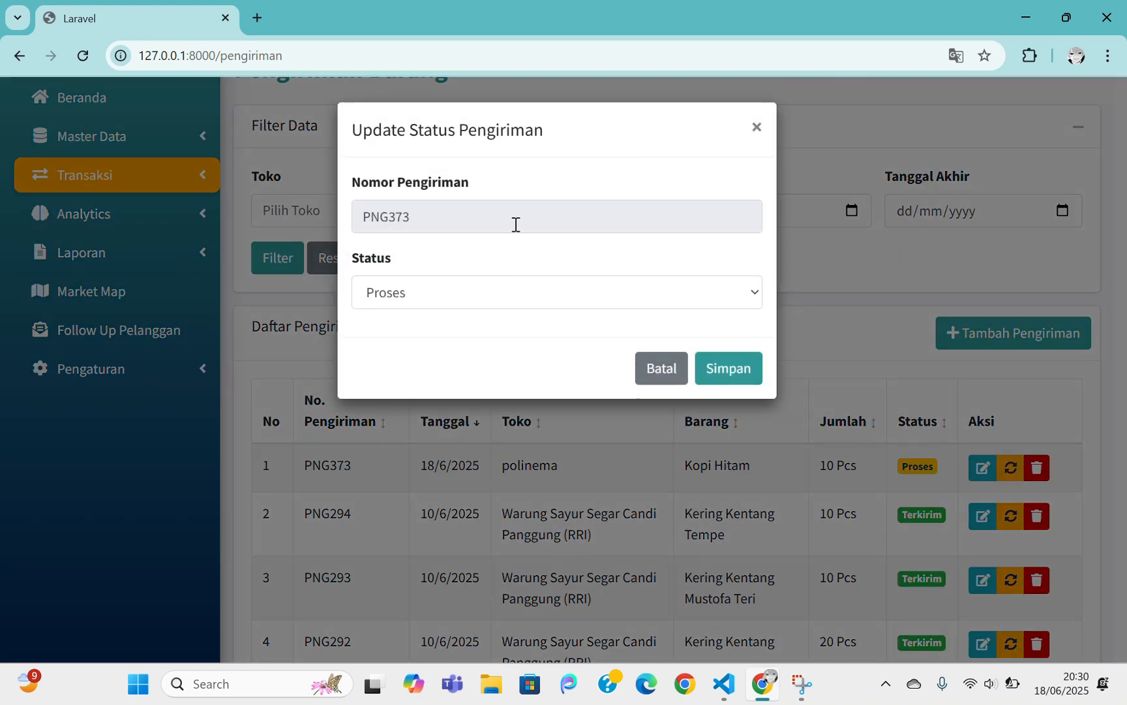
pyautogui.click(468, 297)
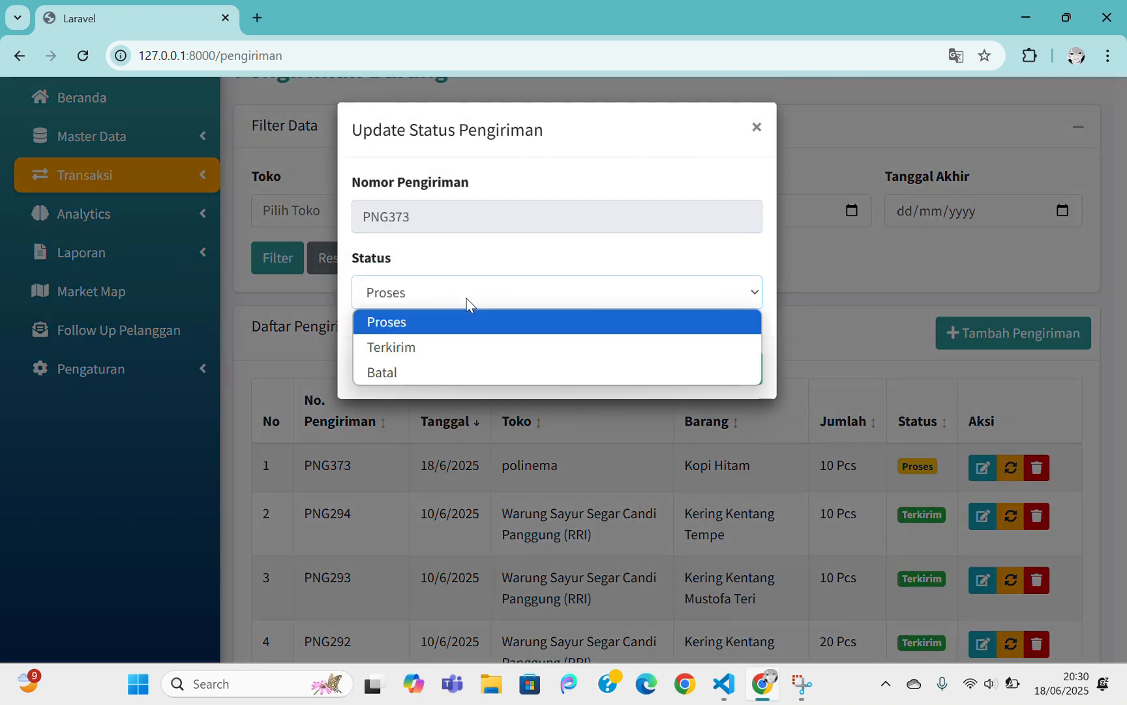
pyautogui.click(407, 350)
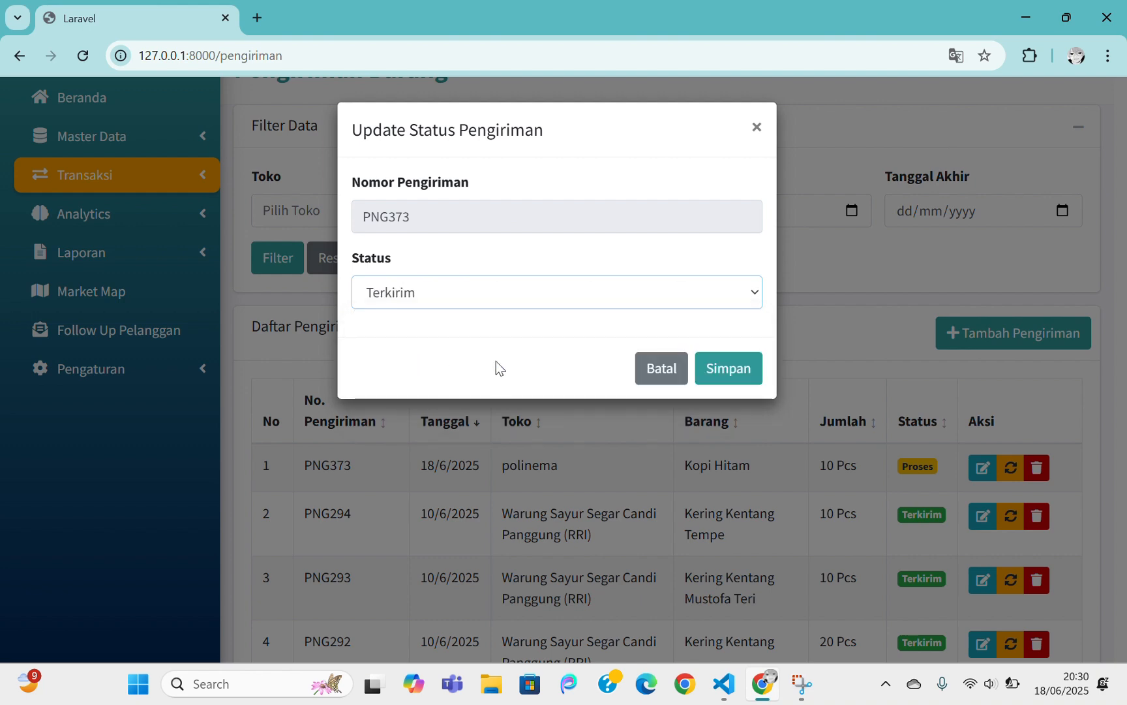
pyautogui.click(732, 369)
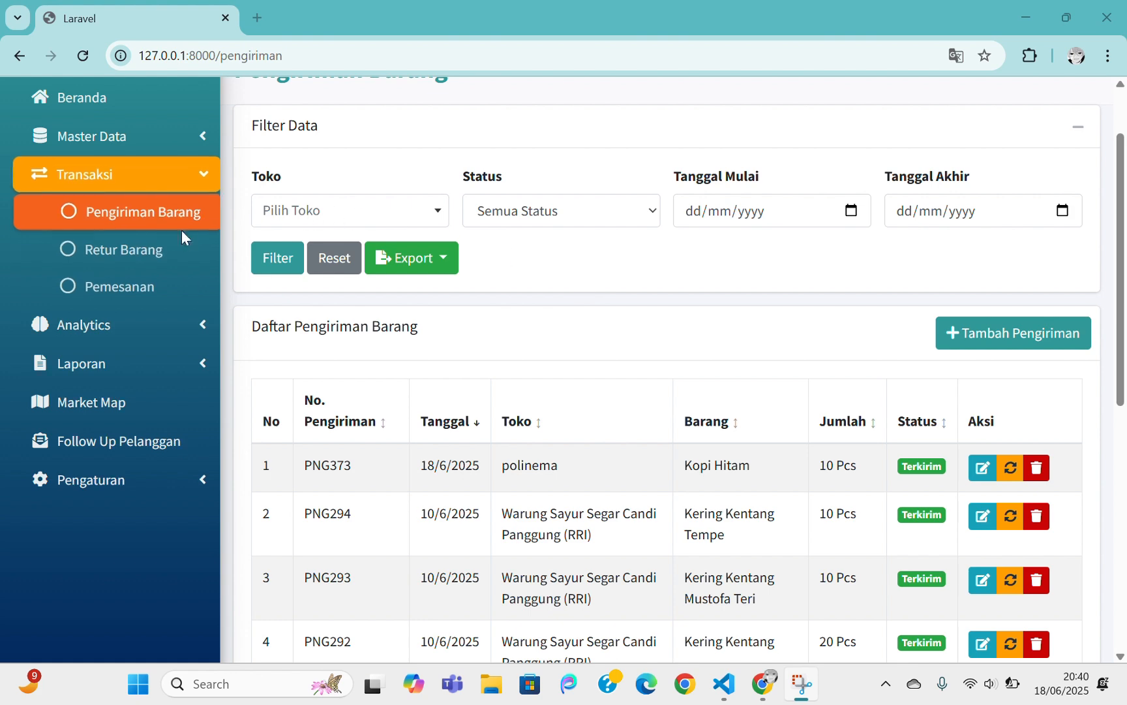
# Start a new return on the Retur Barang page and pick polinema's shipment PNG373
pyautogui.click(176, 250)
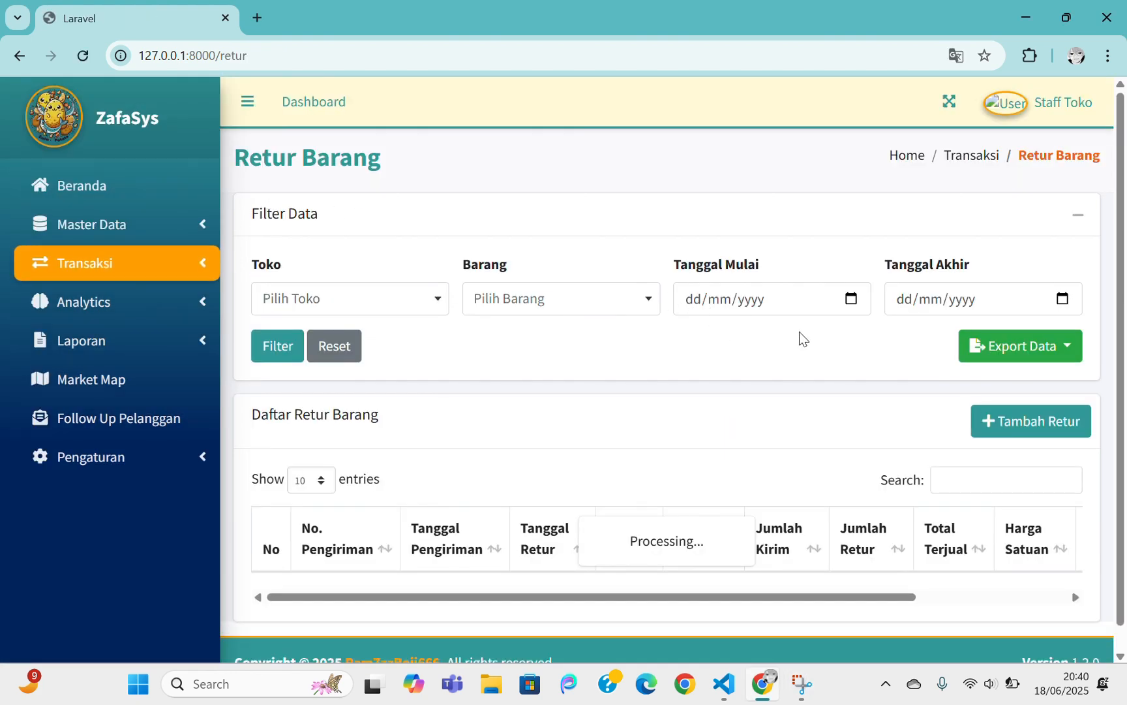
pyautogui.scroll(-1, 991, 392)
pyautogui.click(1009, 334)
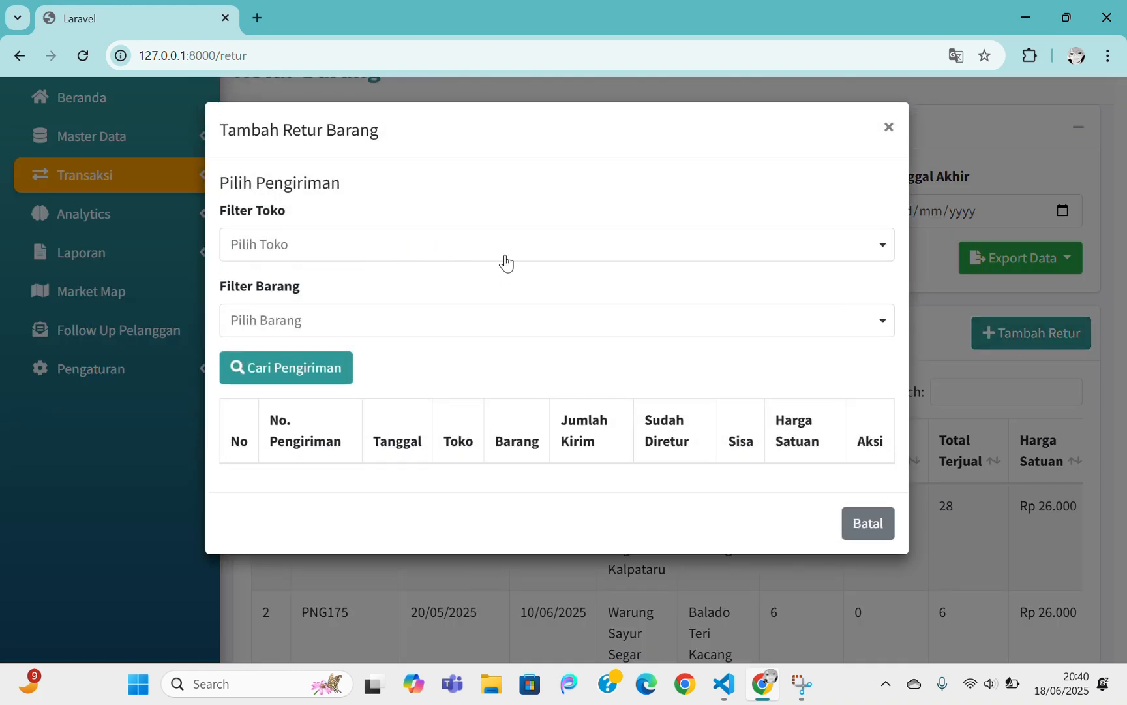
pyautogui.click(428, 246)
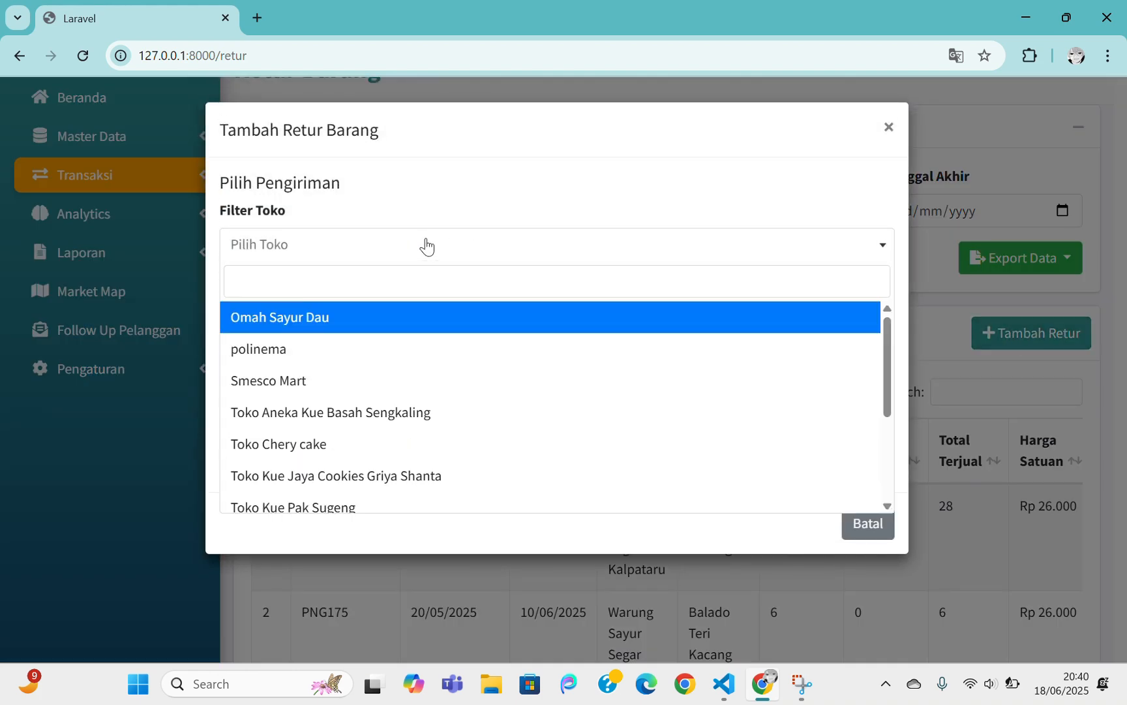
pyautogui.click(305, 350)
pyautogui.click(302, 367)
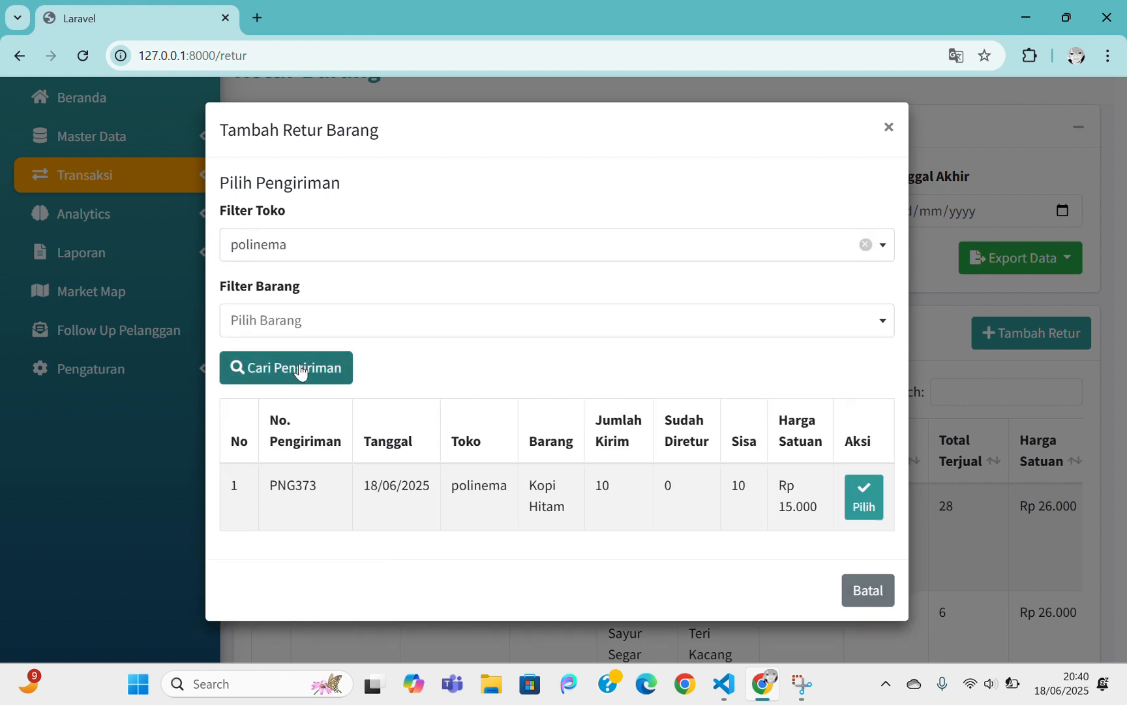
pyautogui.click(864, 497)
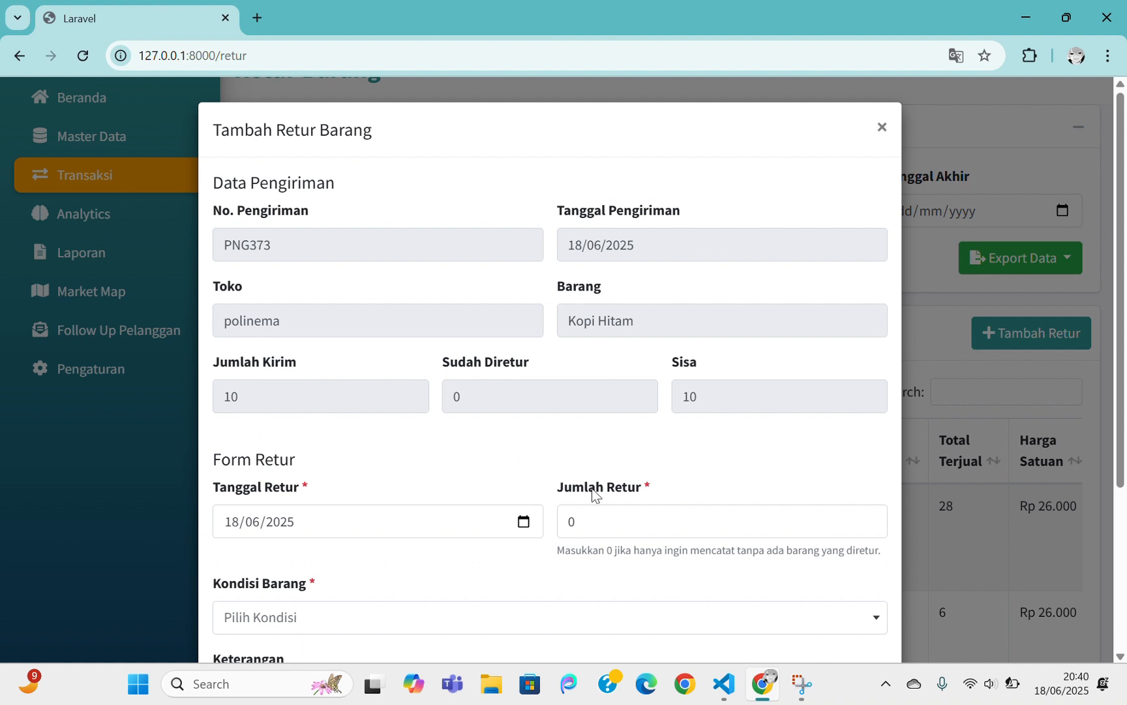
# Return 5 Kopi Hitam with condition Tidak Laku and save the return record
pyautogui.scroll(-1, 572, 491)
pyautogui.scroll(-1, 541, 401)
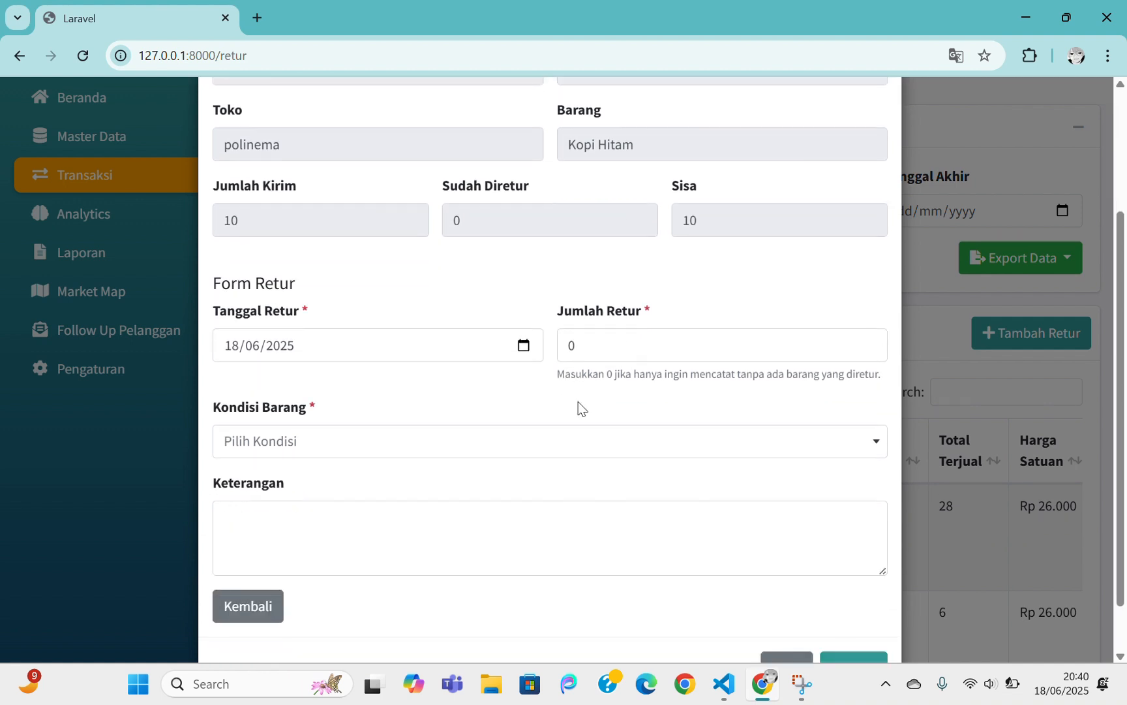
pyautogui.click(632, 345)
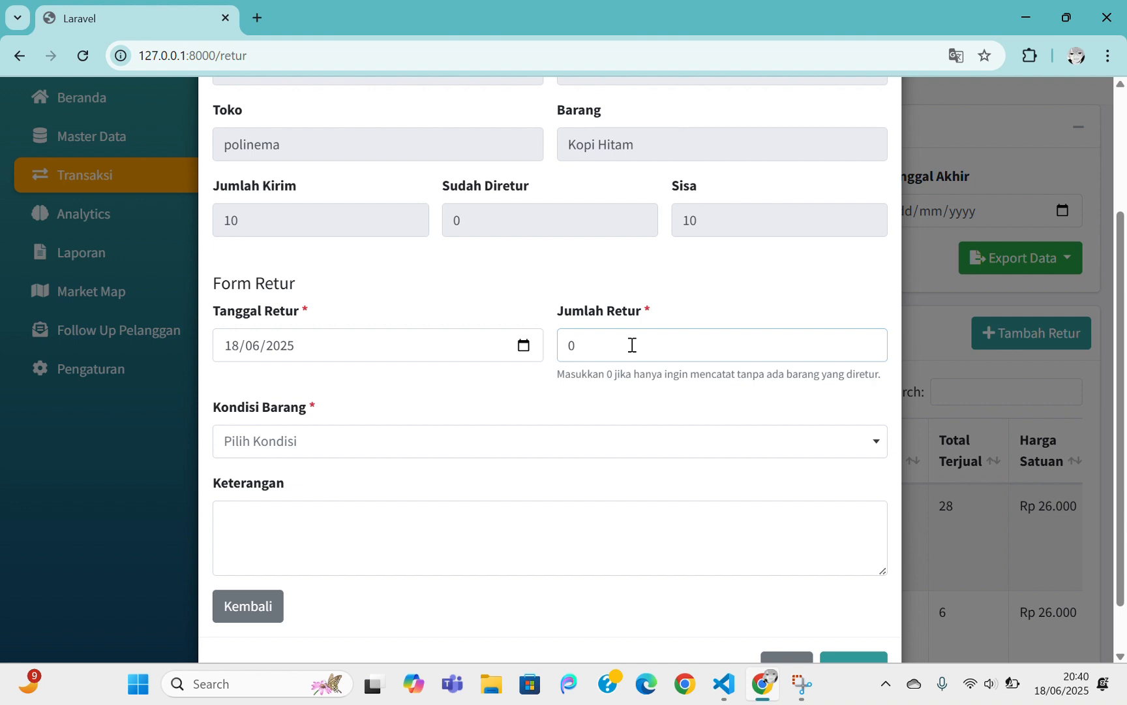
pyautogui.click(338, 444)
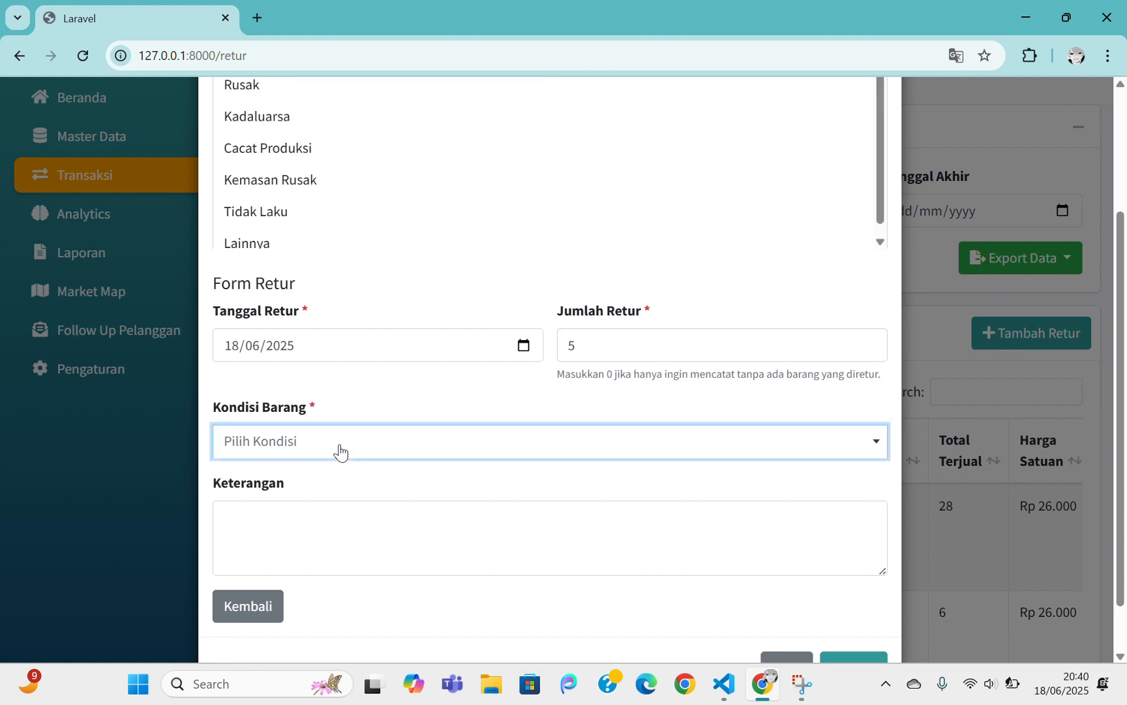
pyautogui.click(272, 209)
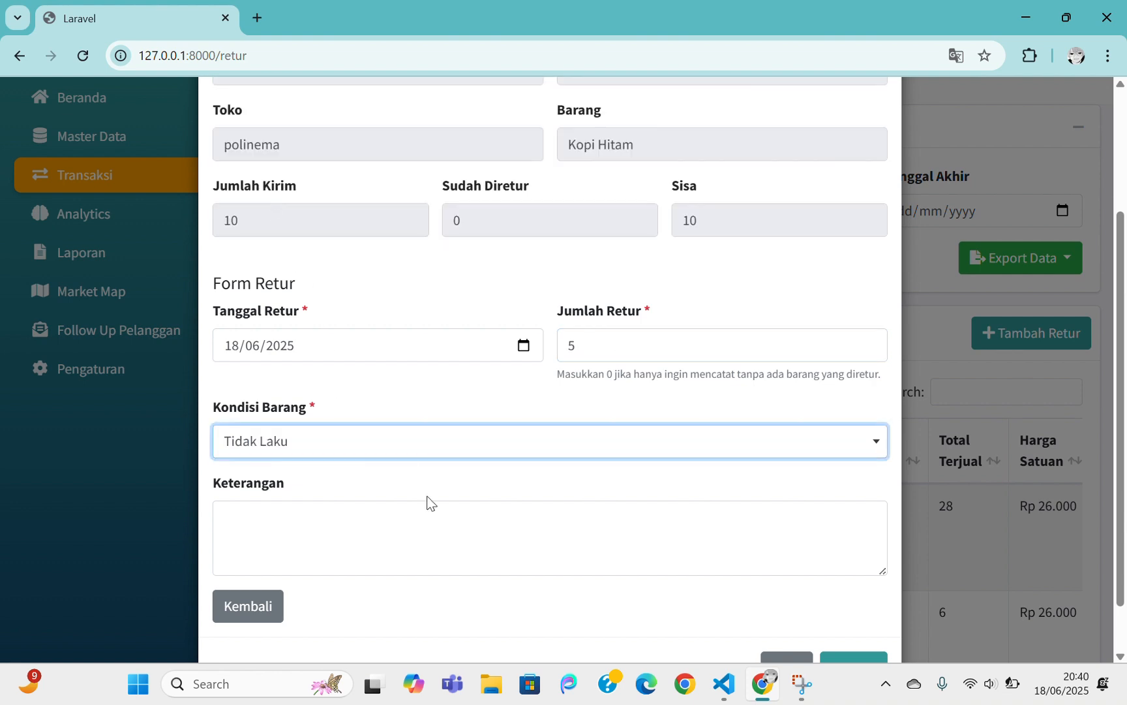
pyautogui.scroll(-1, 460, 525)
pyautogui.click(654, 477)
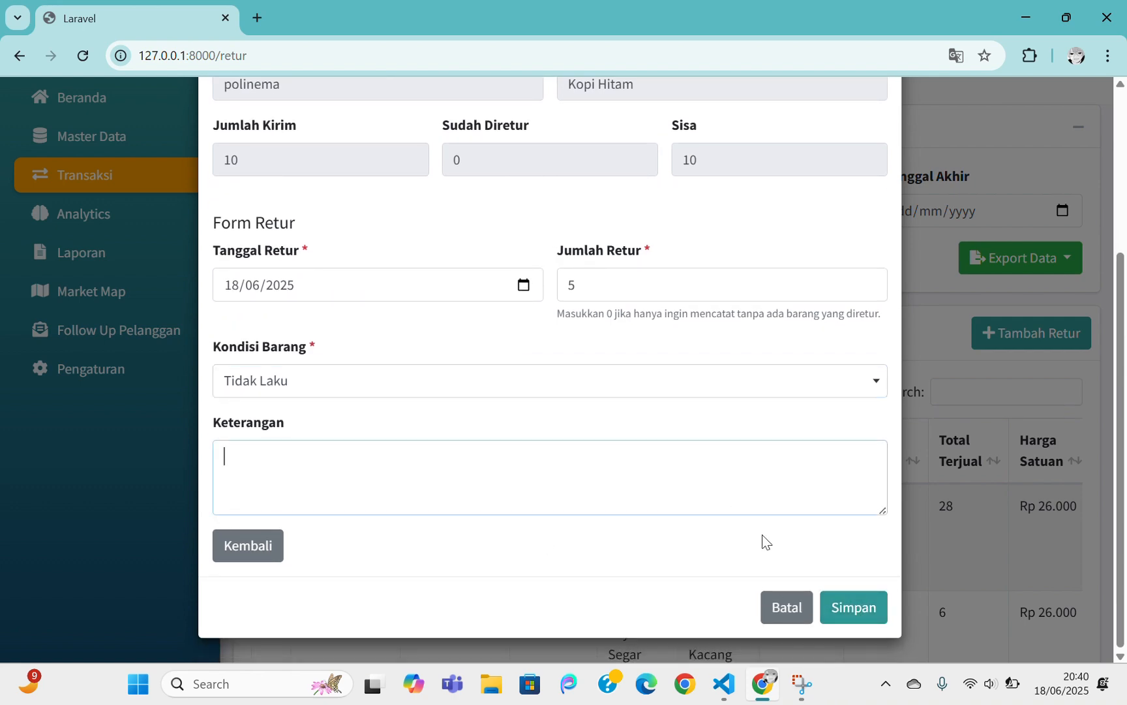
pyautogui.click(855, 608)
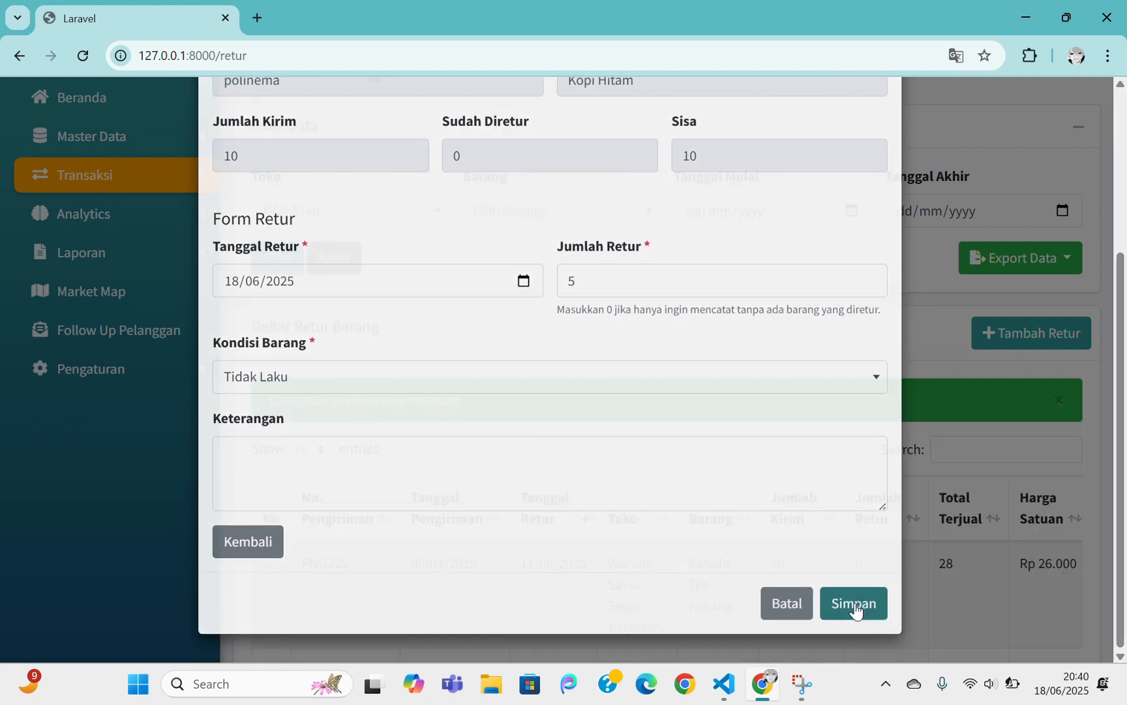
pyautogui.scroll(-1, 802, 488)
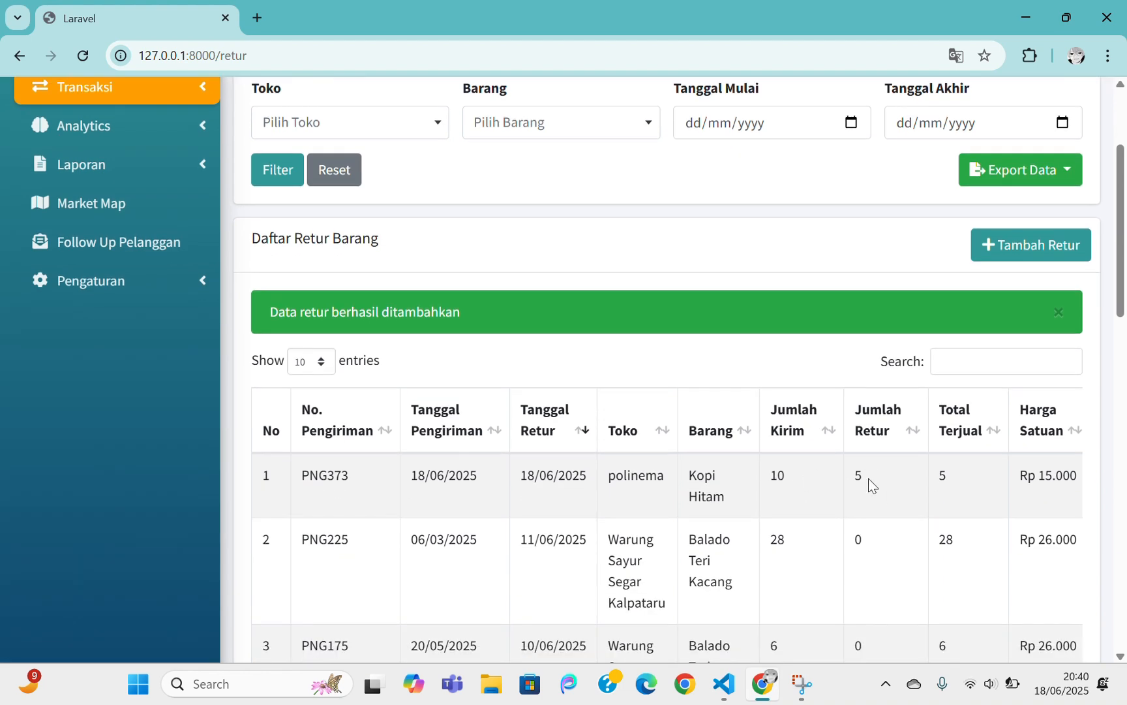
pyautogui.scroll(-15, 870, 484)
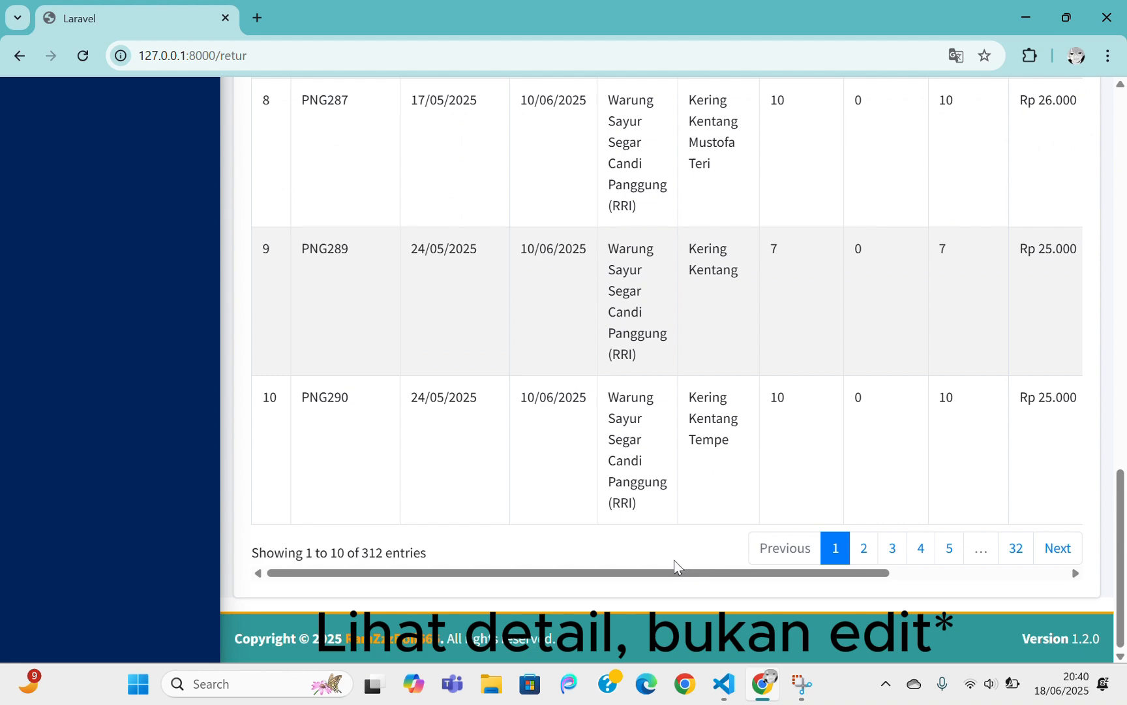
pyautogui.moveTo(675, 568); pyautogui.dragTo(1009, 495)
pyautogui.scroll(11, 1010, 489)
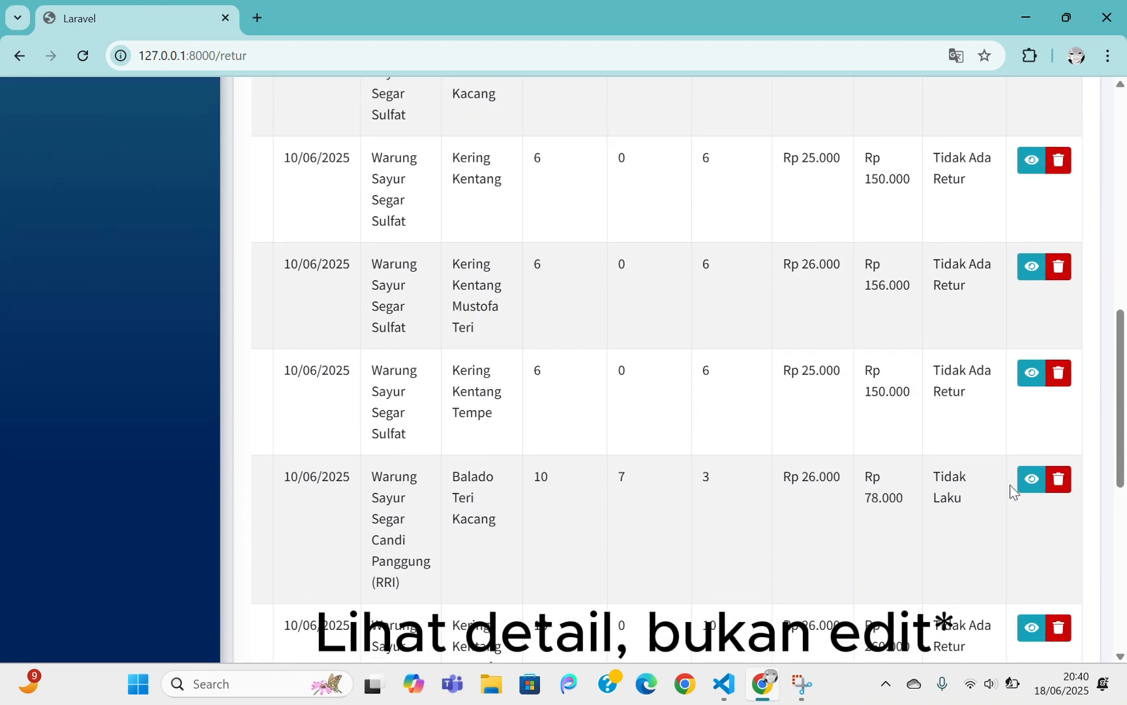
pyautogui.scroll(1, 1010, 484)
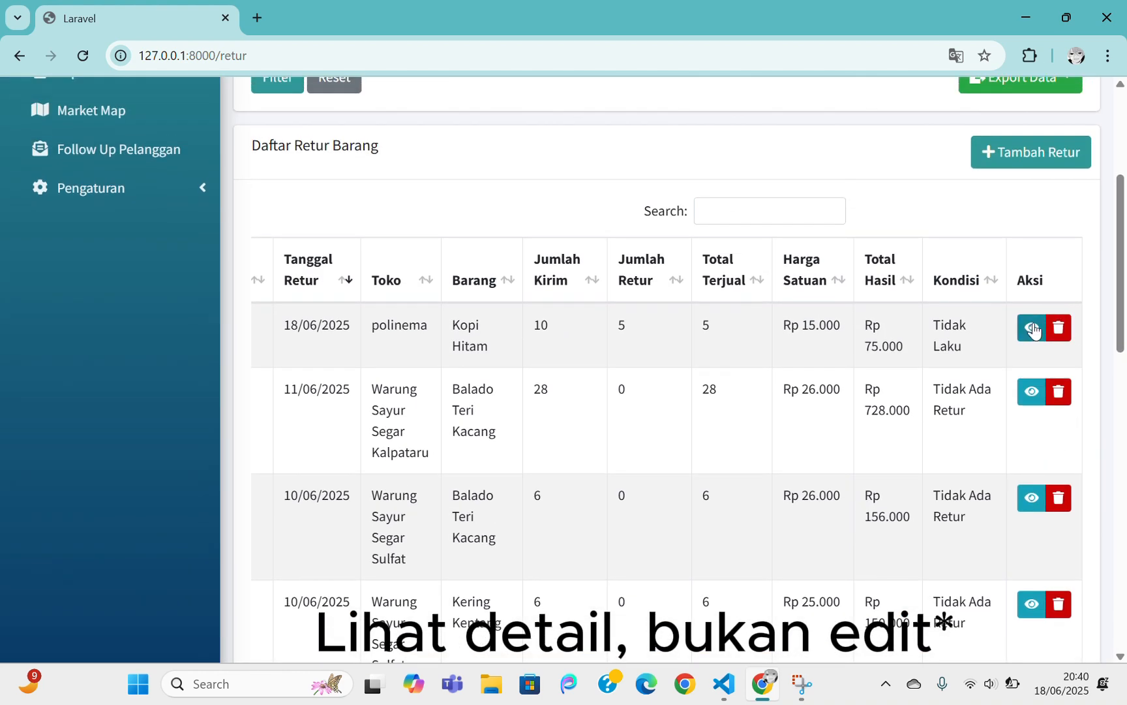
pyautogui.scroll(2, 1044, 330)
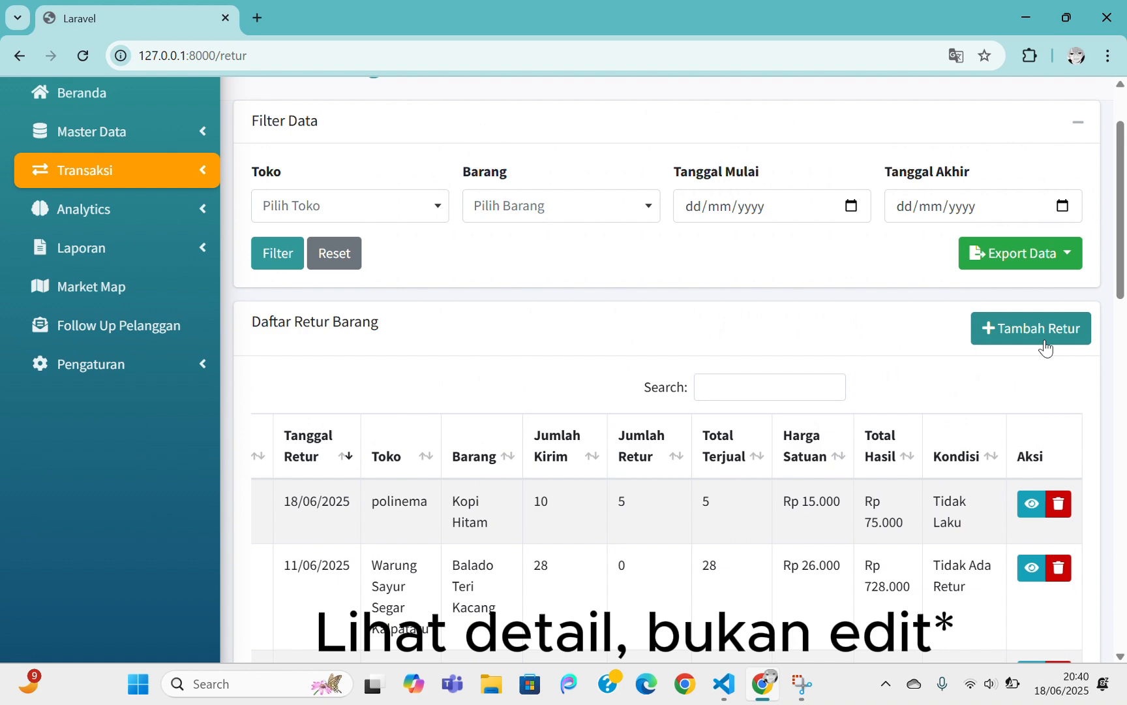
pyautogui.click(1028, 505)
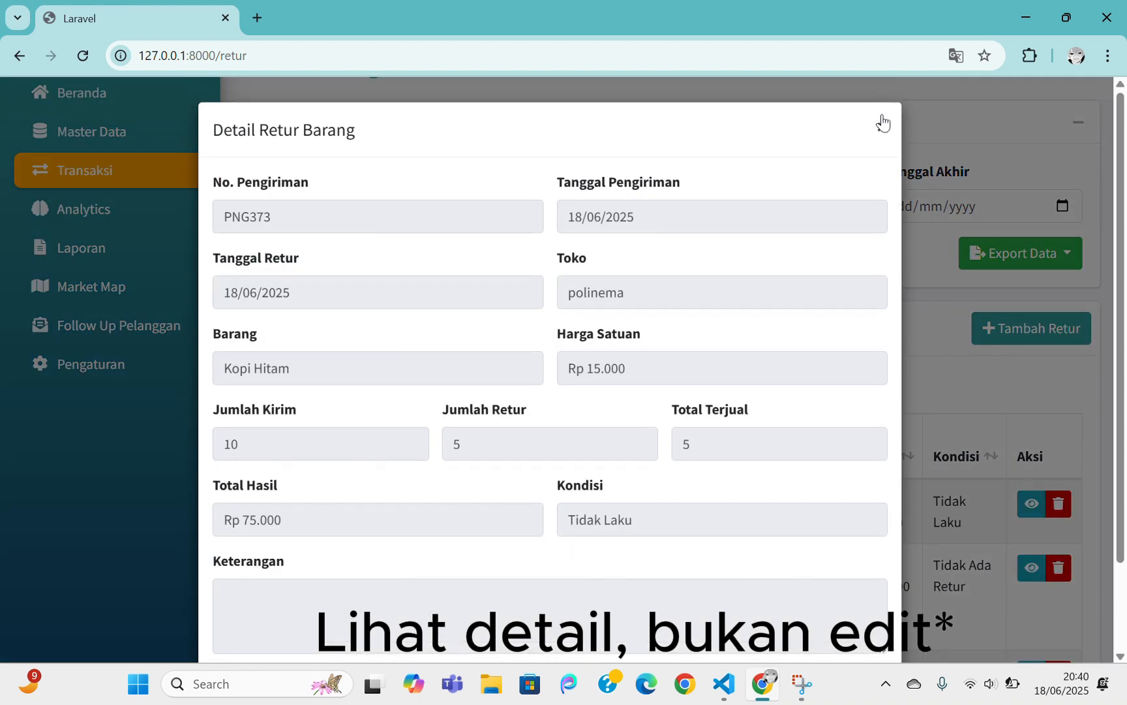
pyautogui.click(882, 122)
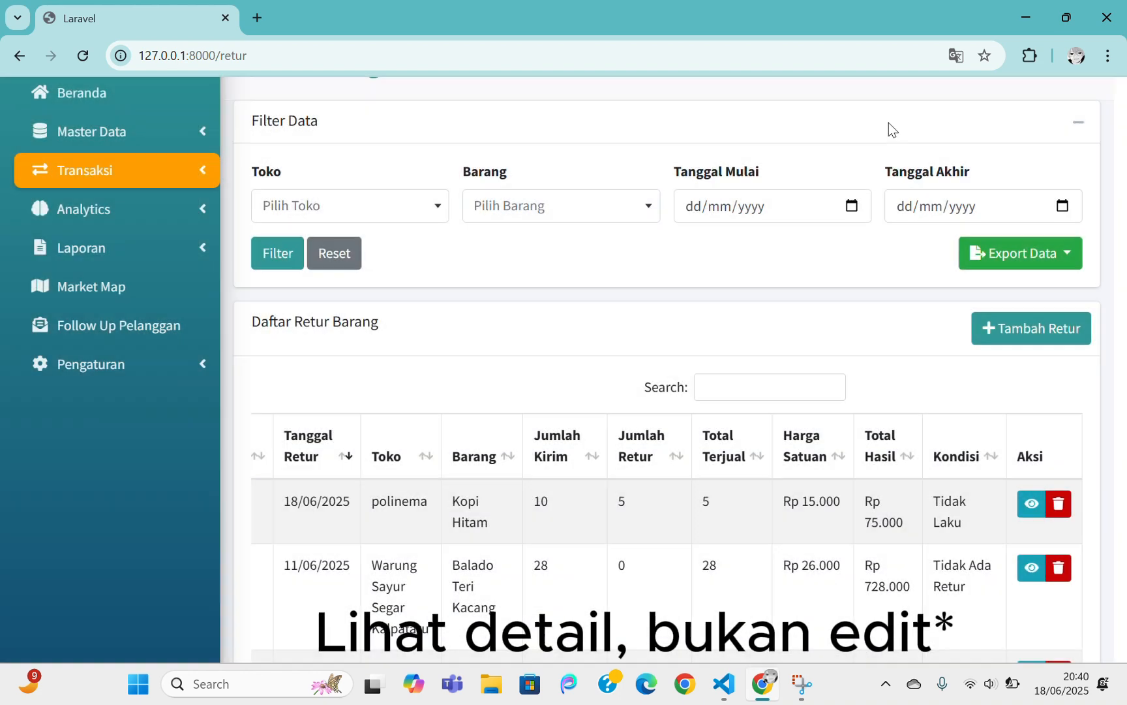
pyautogui.click(1072, 512)
pyautogui.click(752, 121)
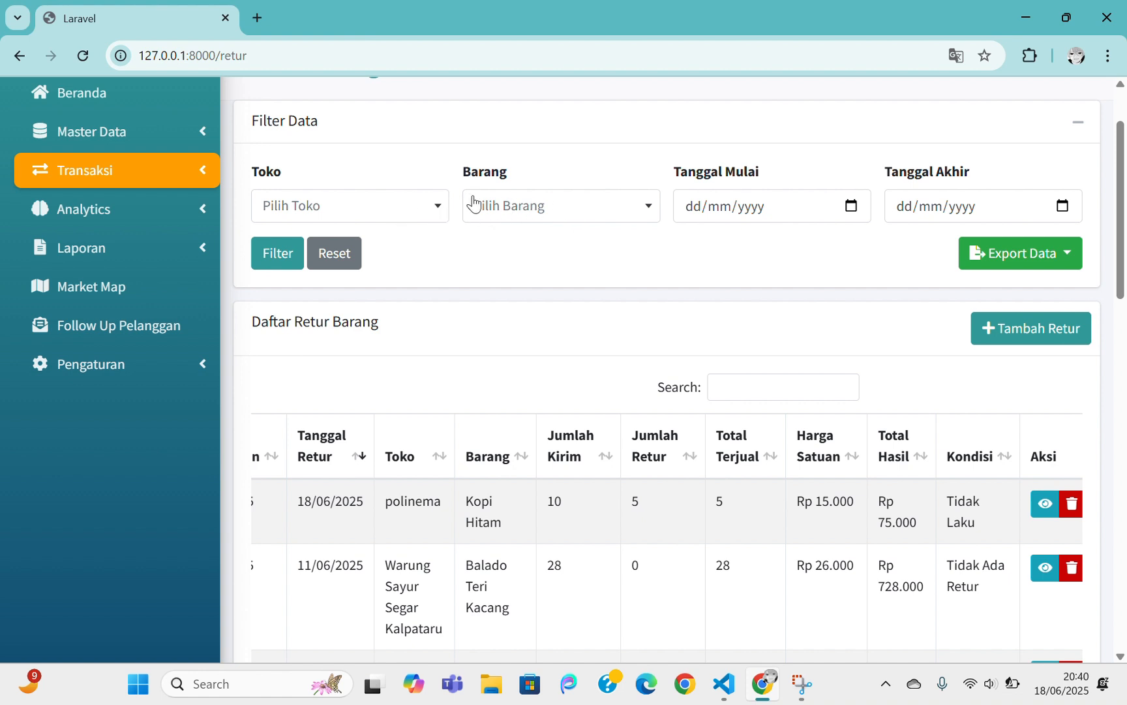
# Filter the returns list by store polinema, leaving only the Kopi Hitam return of 5
pyautogui.click(431, 210)
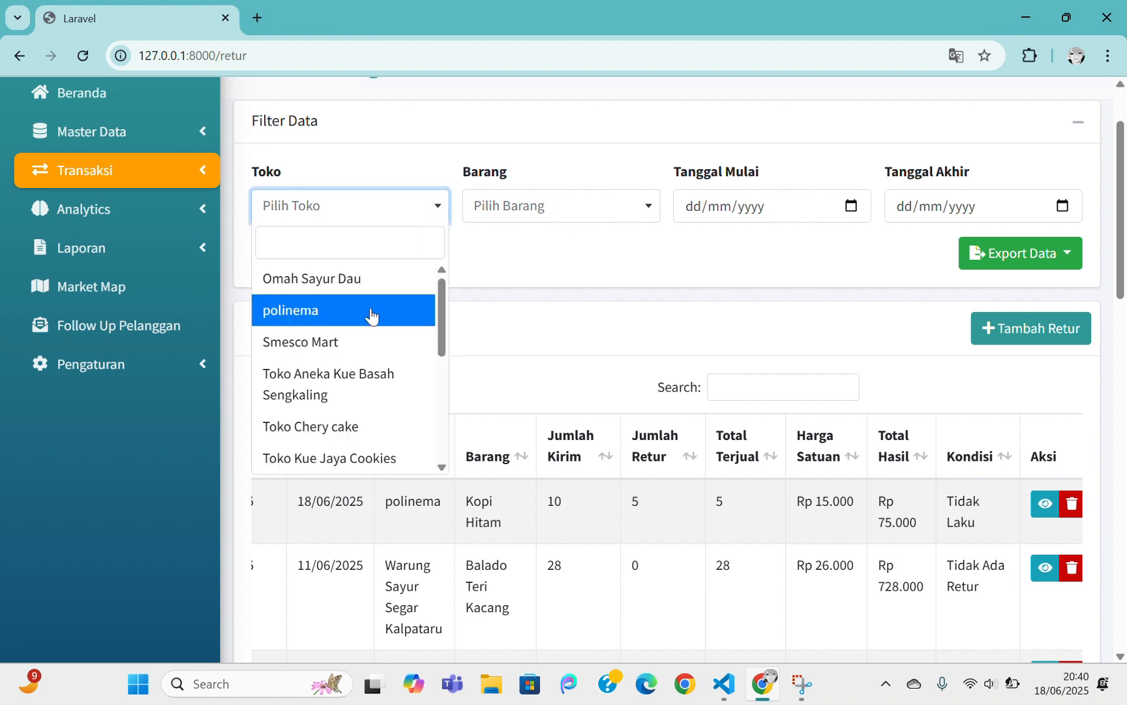
pyautogui.click(537, 218)
pyautogui.click(754, 211)
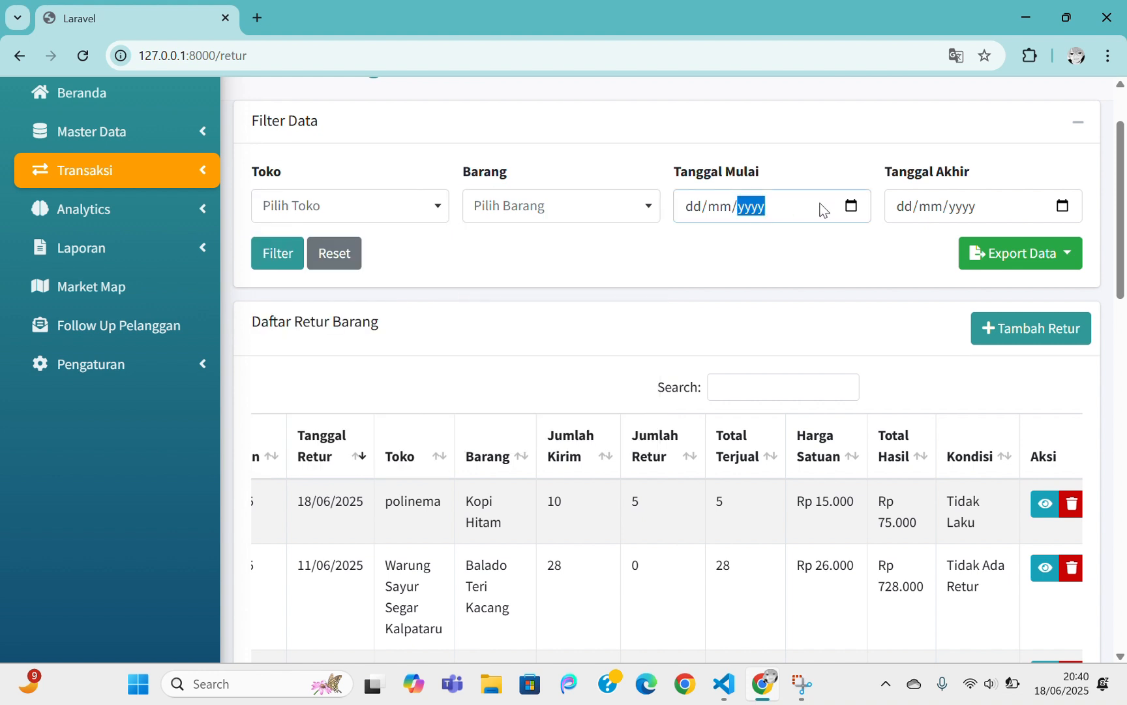
pyautogui.click(176, 172)
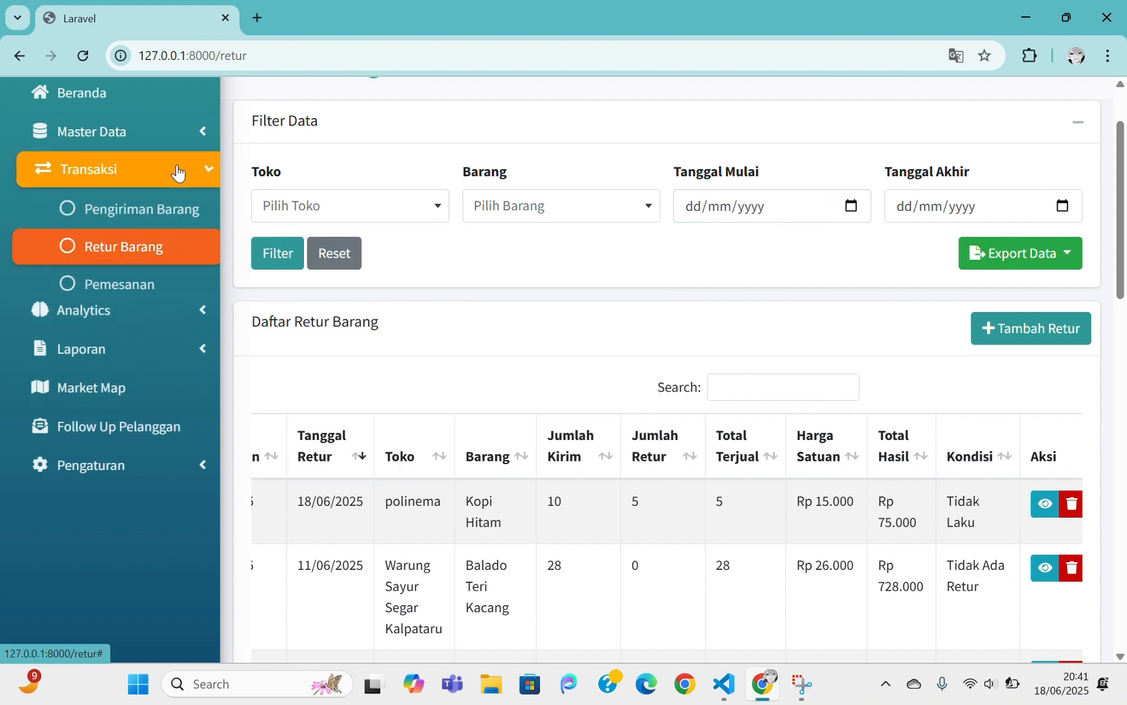
pyautogui.click(329, 194)
pyautogui.click(316, 310)
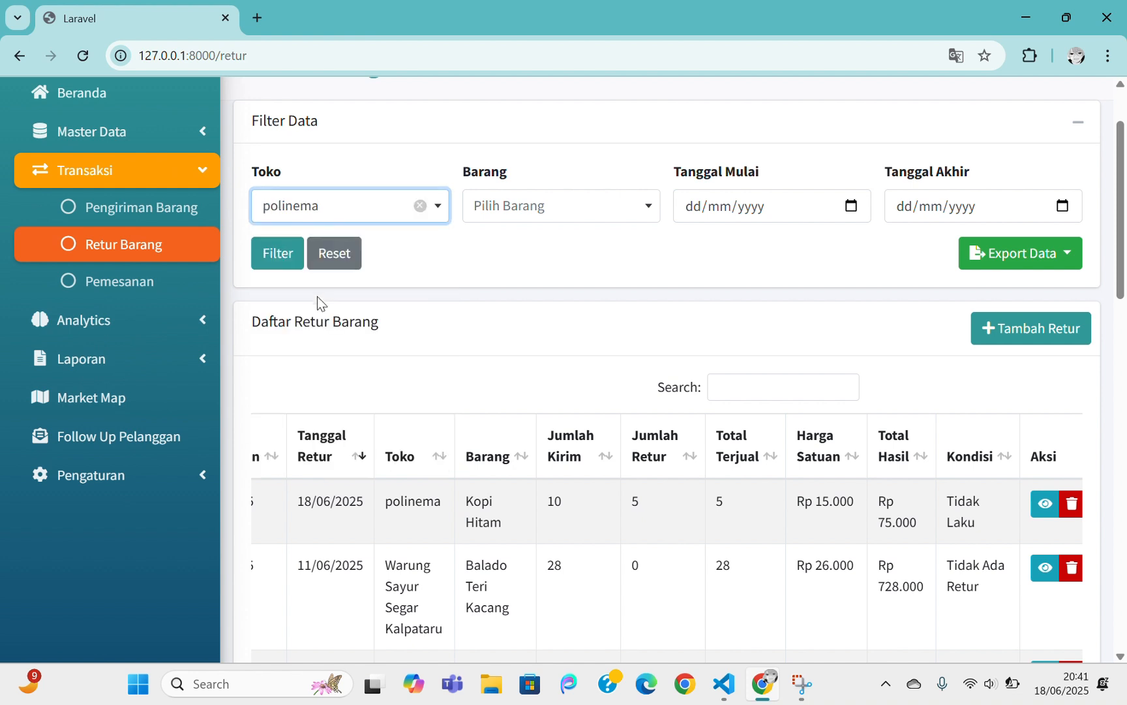
pyautogui.click(266, 255)
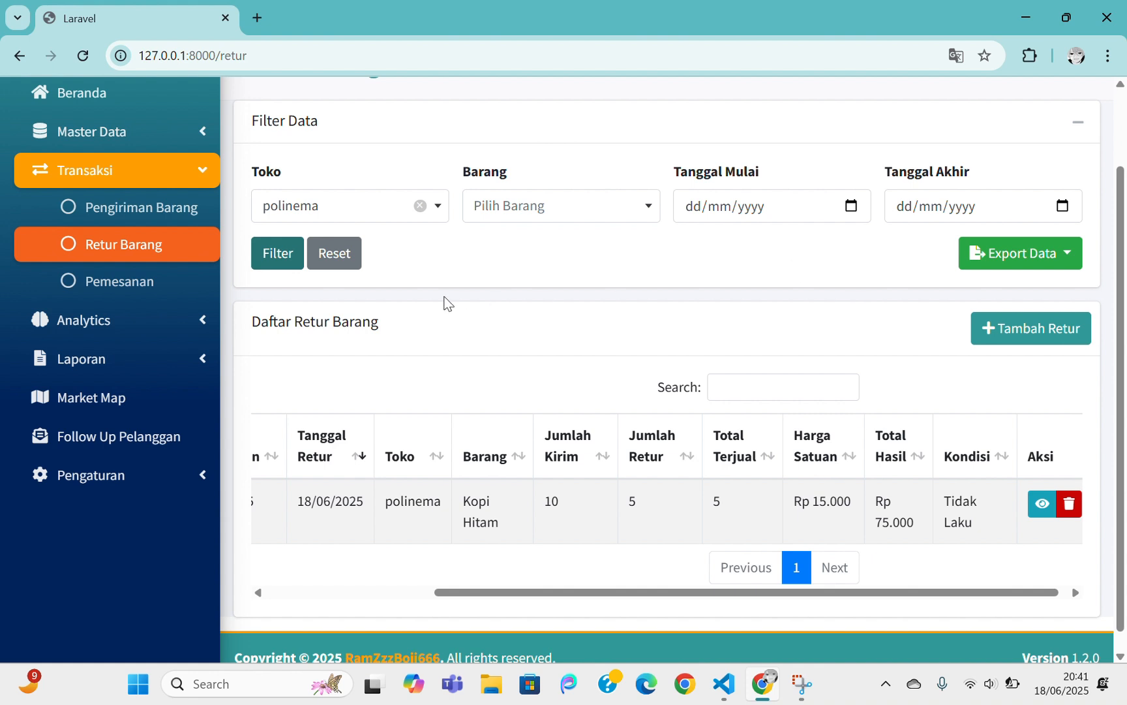
# Reset the returns filter to show all returns, and glance at the Export Data options without exporting
pyautogui.click(330, 258)
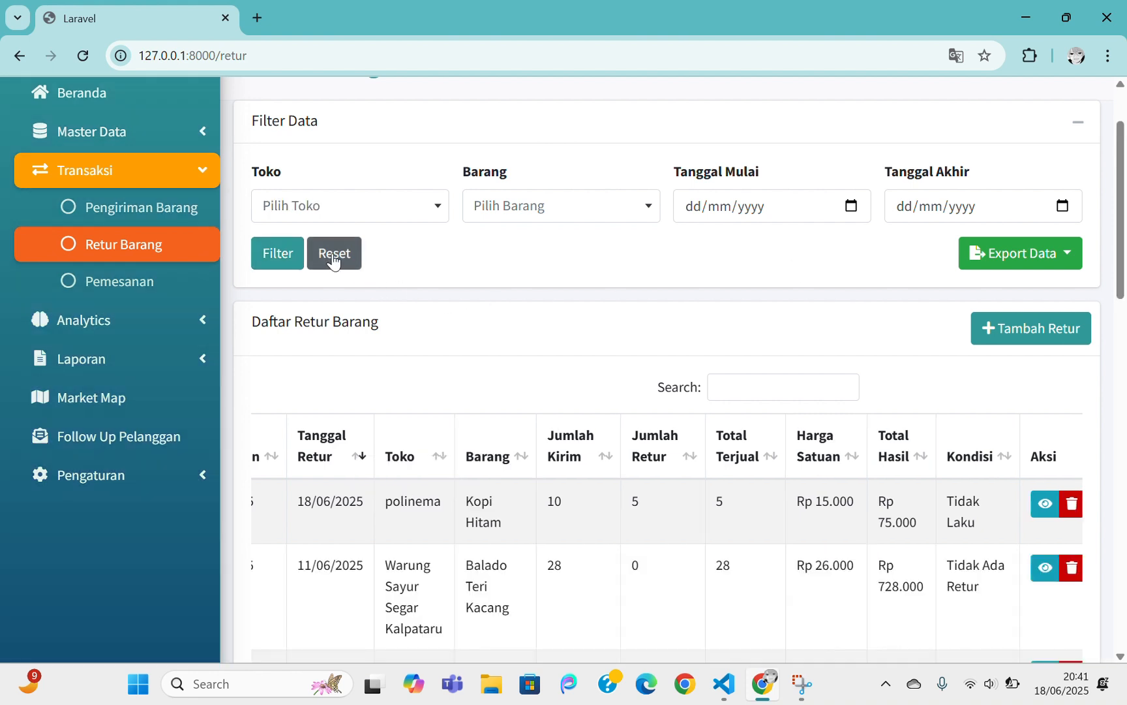
pyautogui.scroll(2, 447, 352)
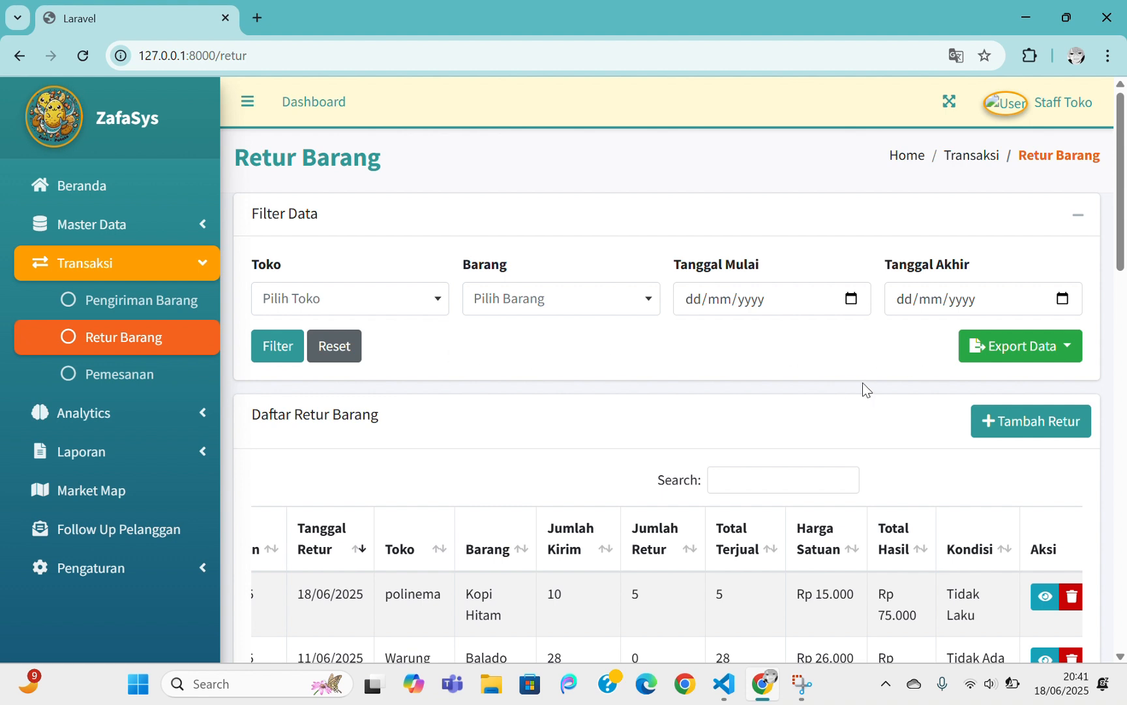
pyautogui.click(994, 359)
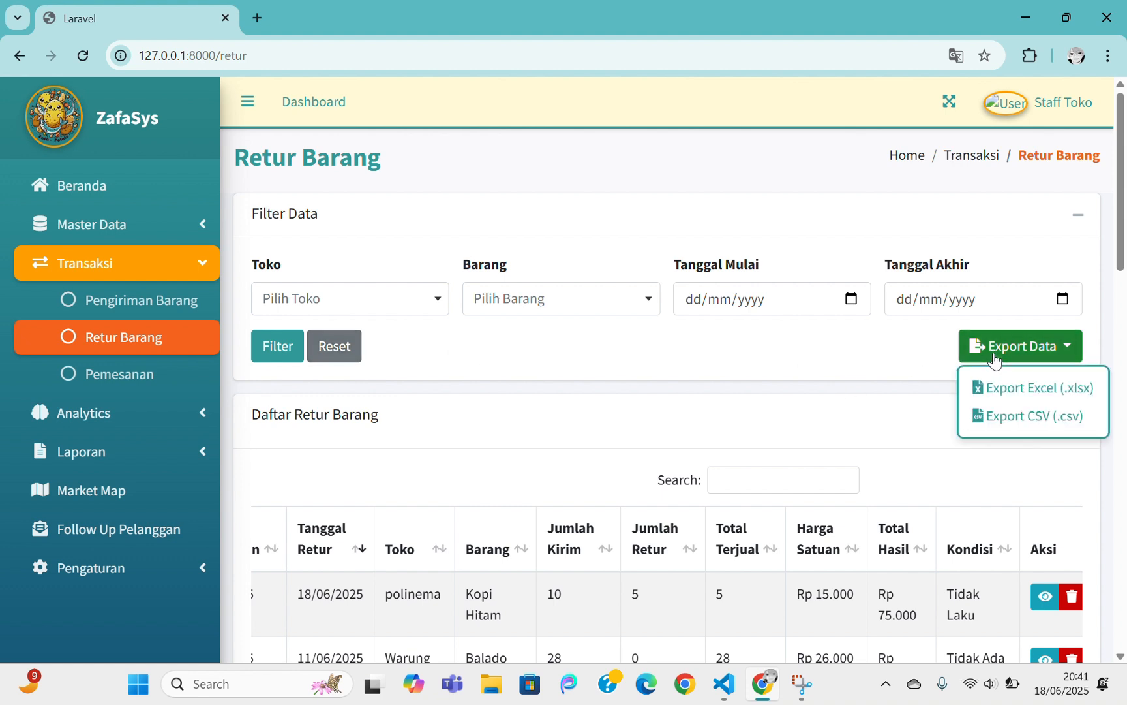
pyautogui.click(995, 359)
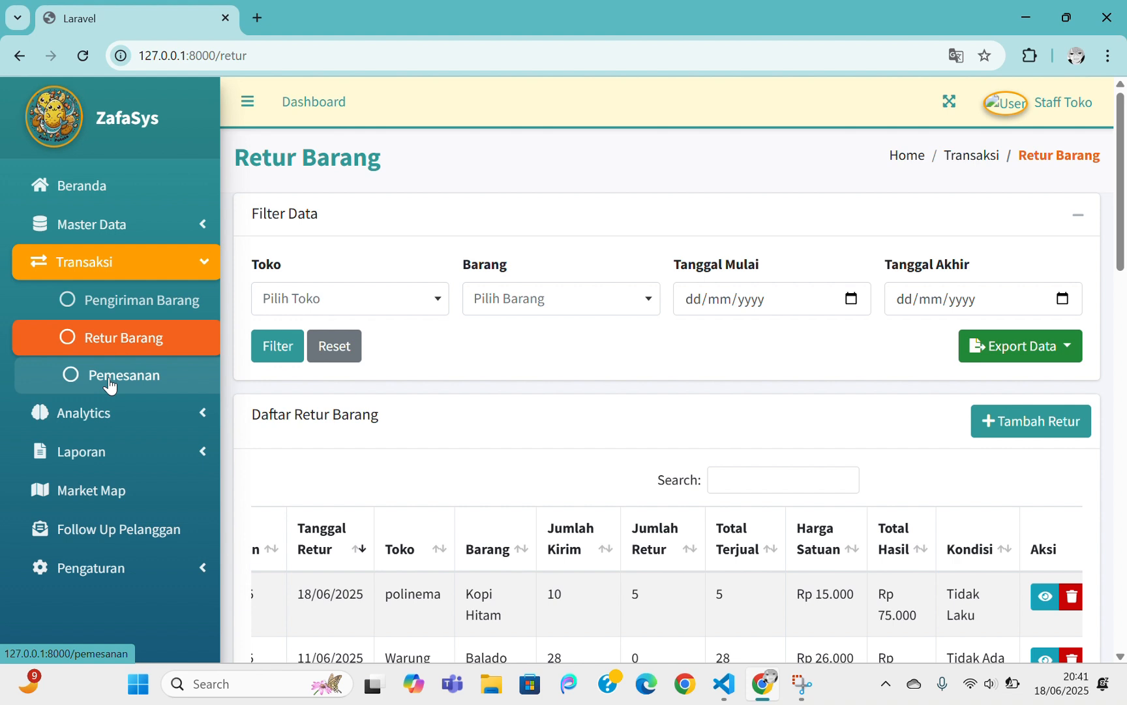
# Open the Pemesanan page and bring up the Tambah Pemesanan form prefilled with PO-00001
pyautogui.click(109, 384)
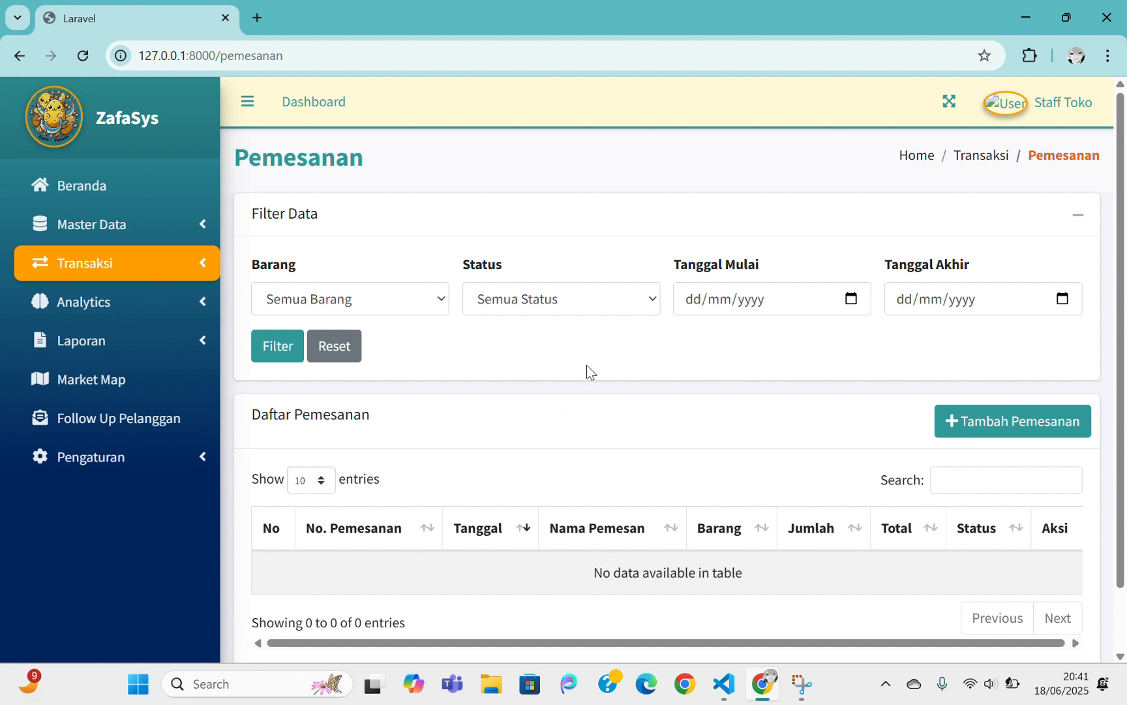
pyautogui.click(990, 418)
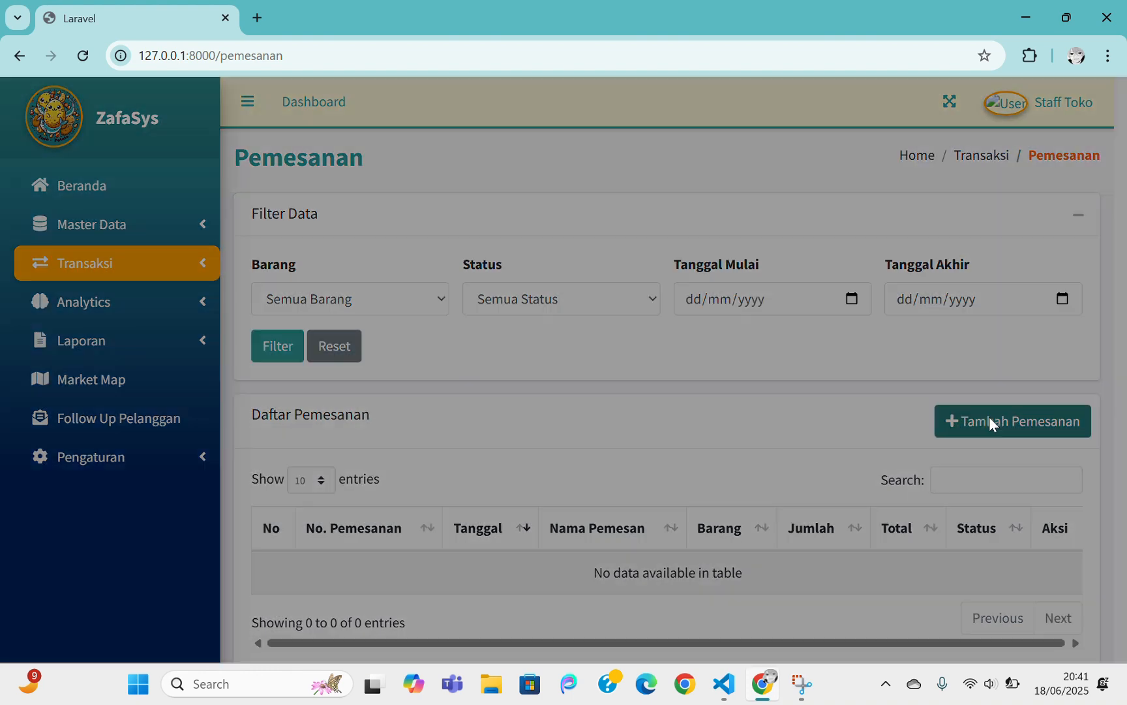
pyautogui.scroll(-4, 837, 455)
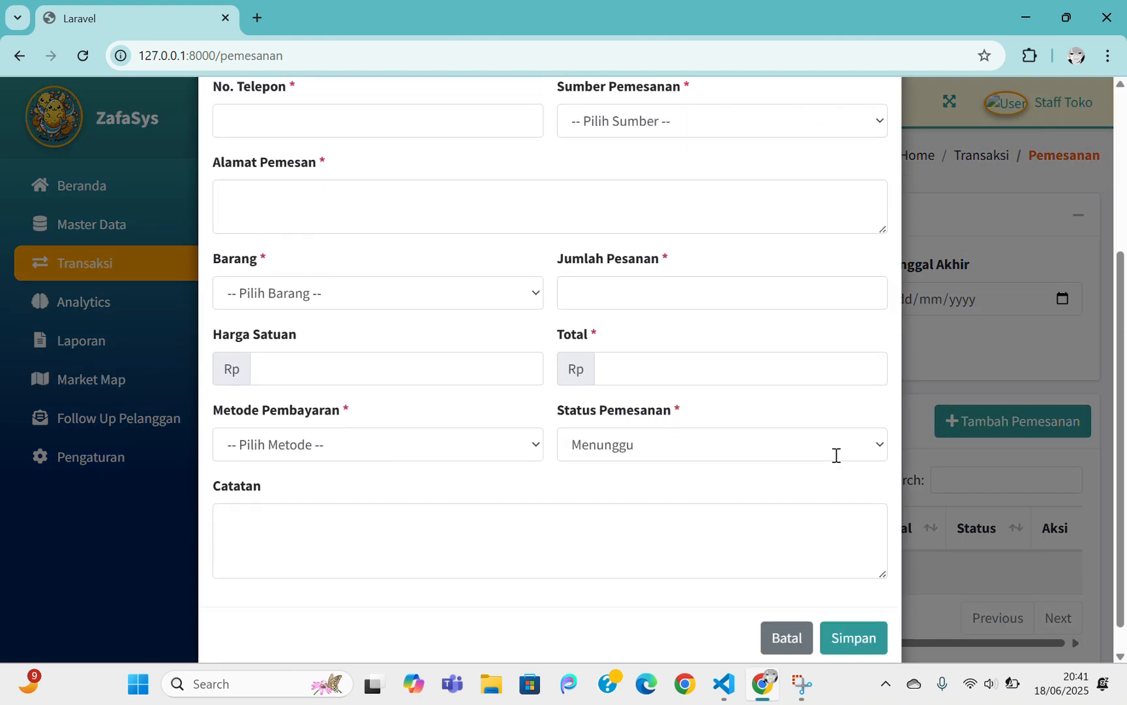
pyautogui.scroll(3, 835, 454)
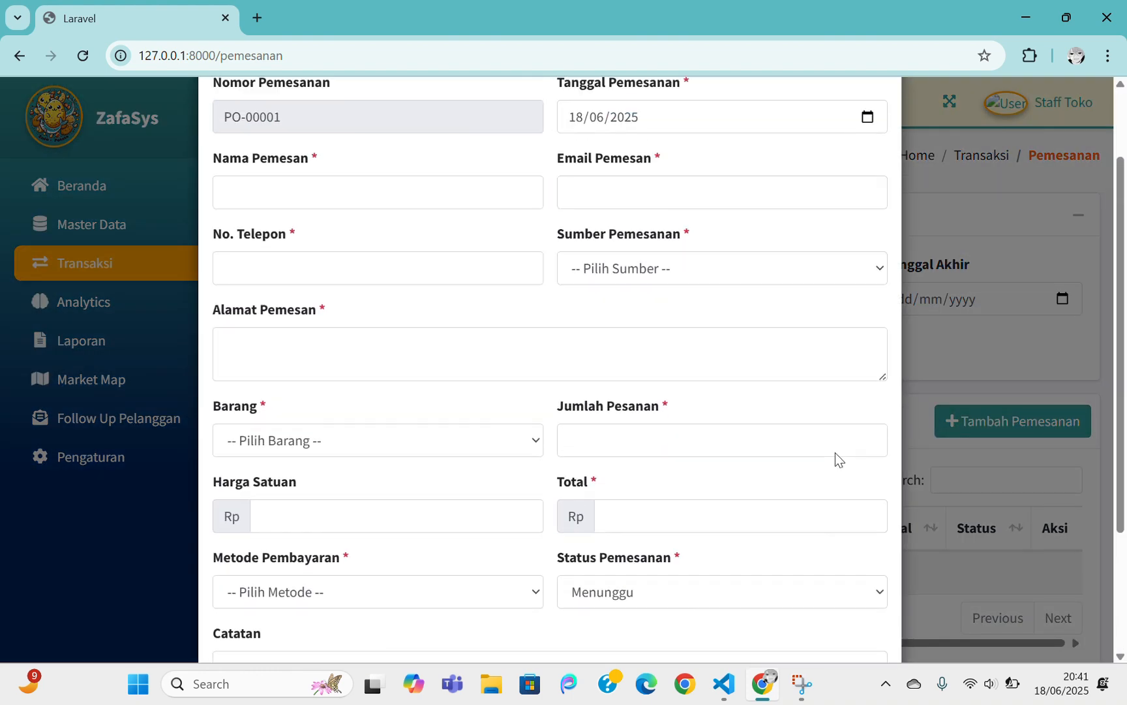
pyautogui.scroll(1, 835, 452)
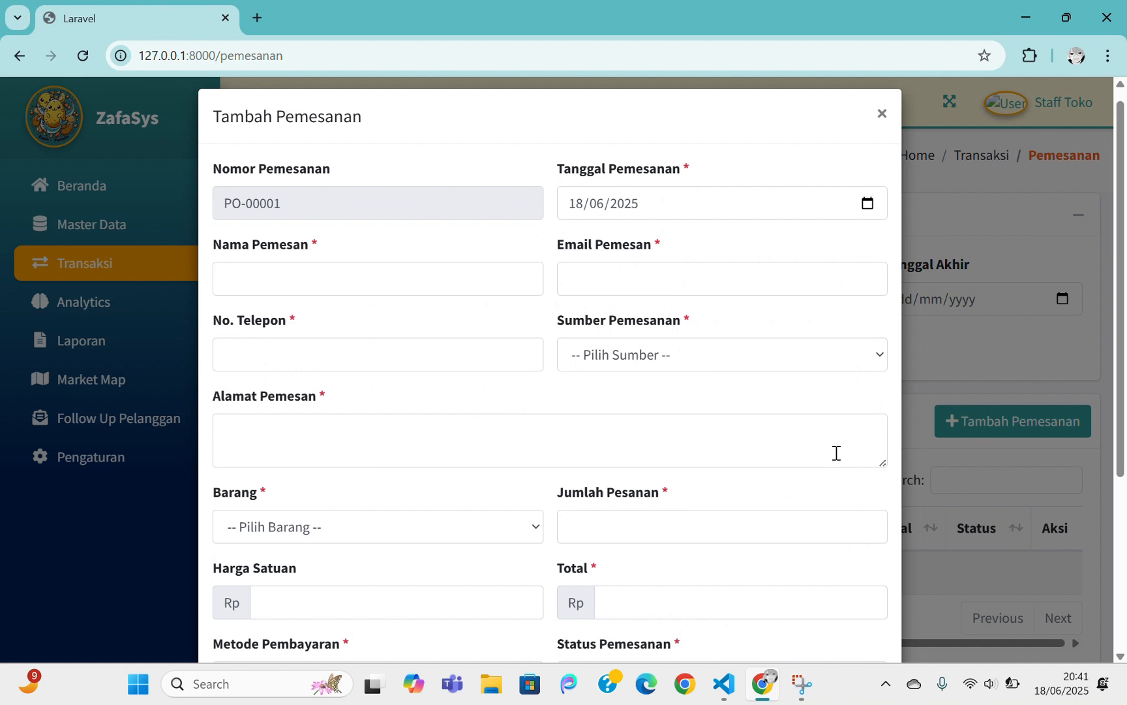
# Fill in the orderer's name, e-mail address and phone number
pyautogui.click(400, 267)
pyautogui.write('po')
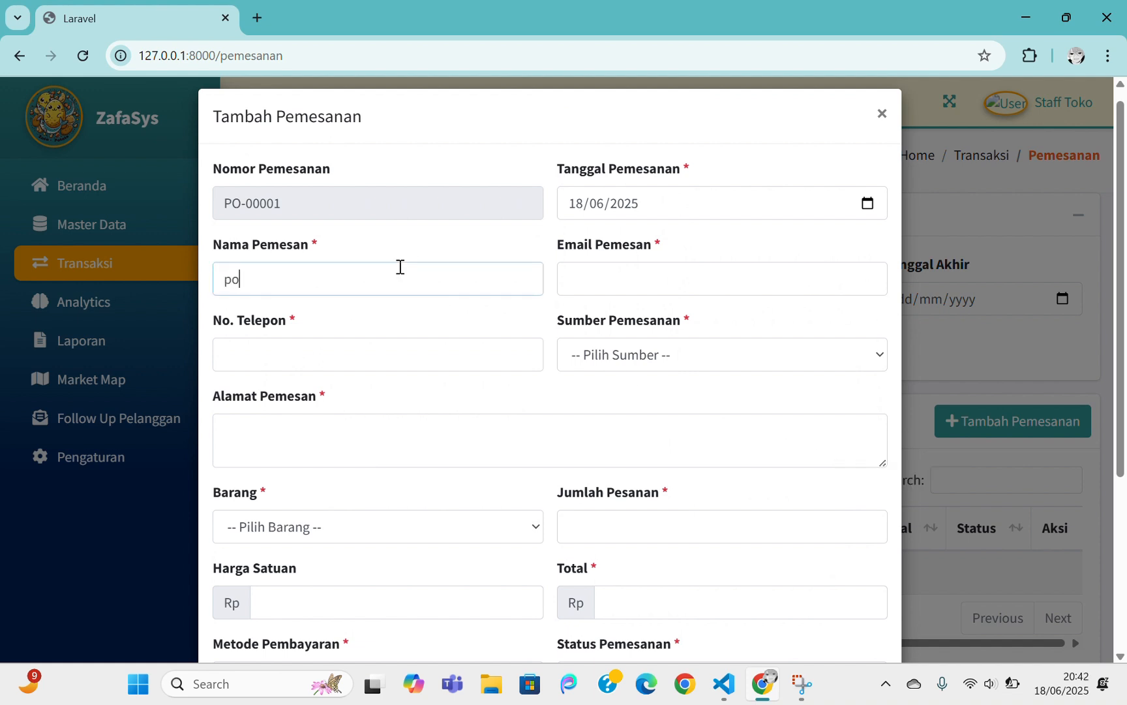
pyautogui.write('linema pesen')
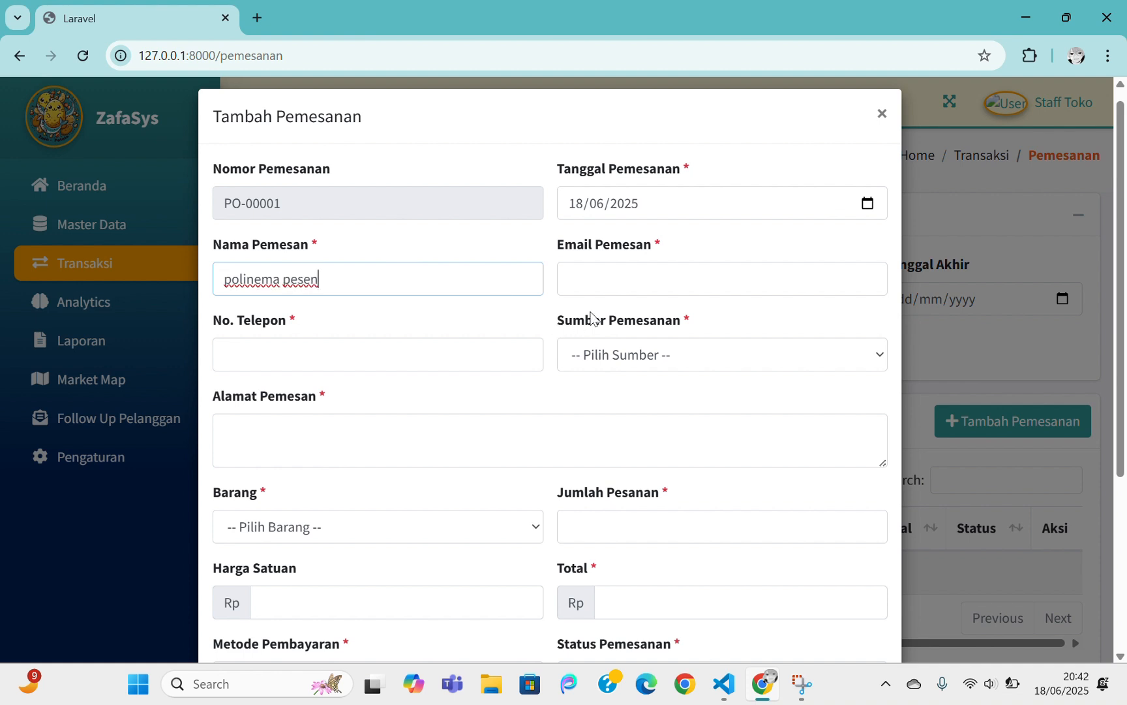
pyautogui.click(633, 278)
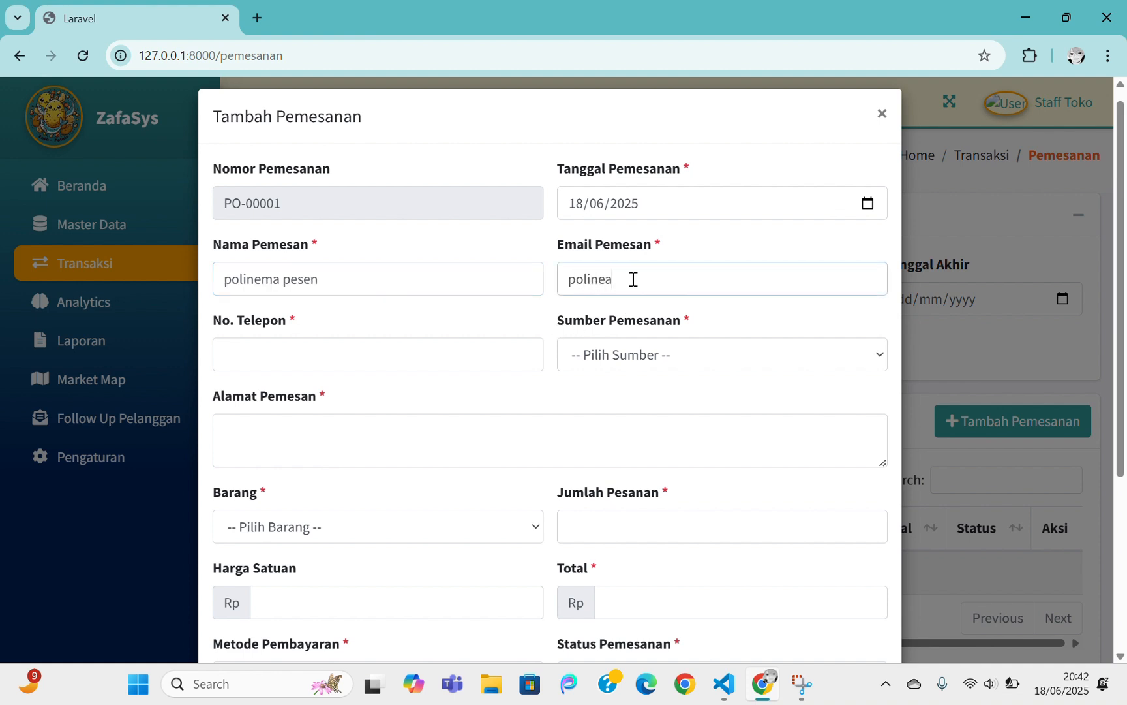
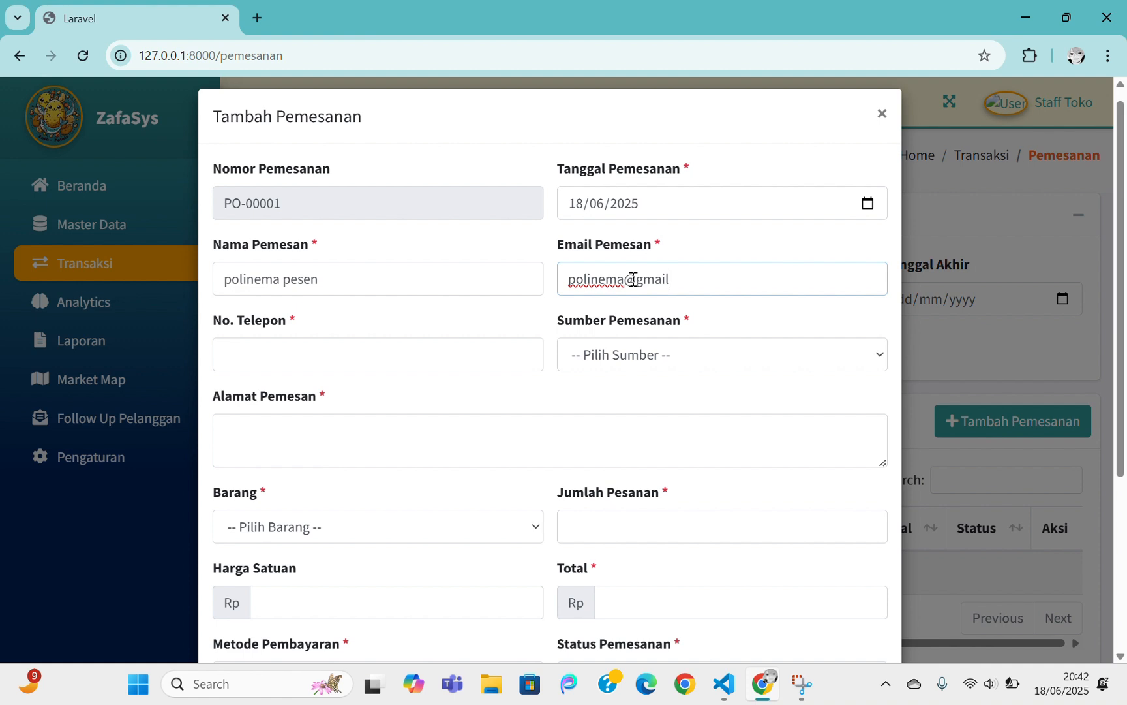
pyautogui.click(419, 360)
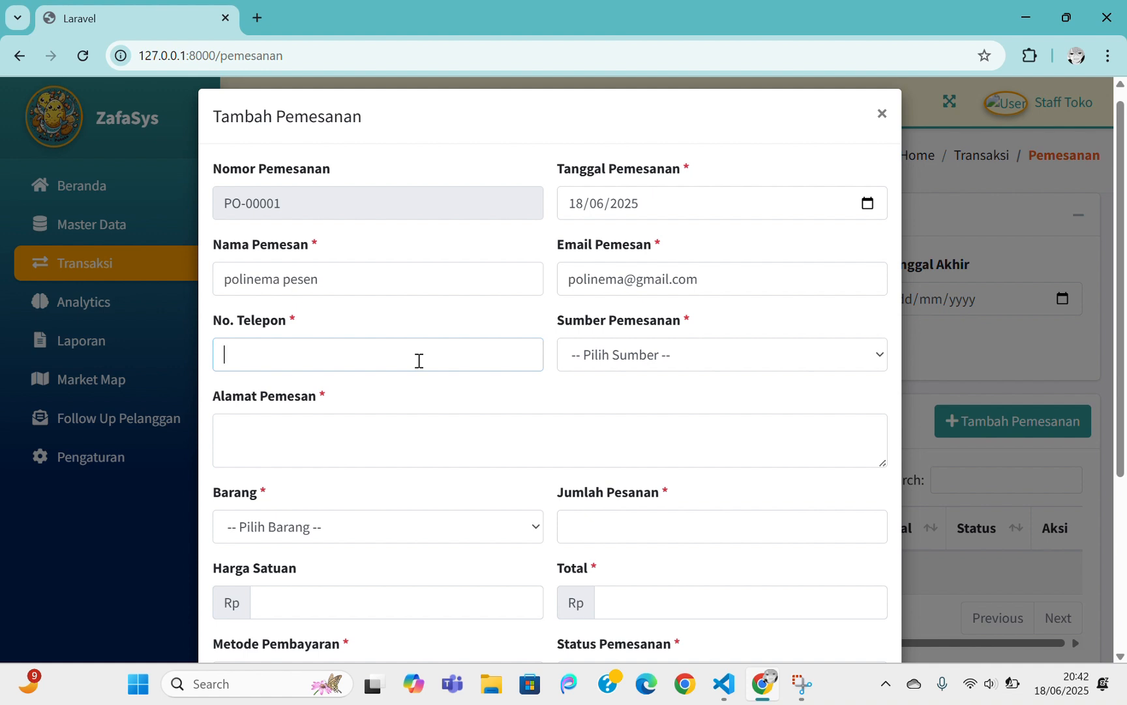
pyautogui.write('628')
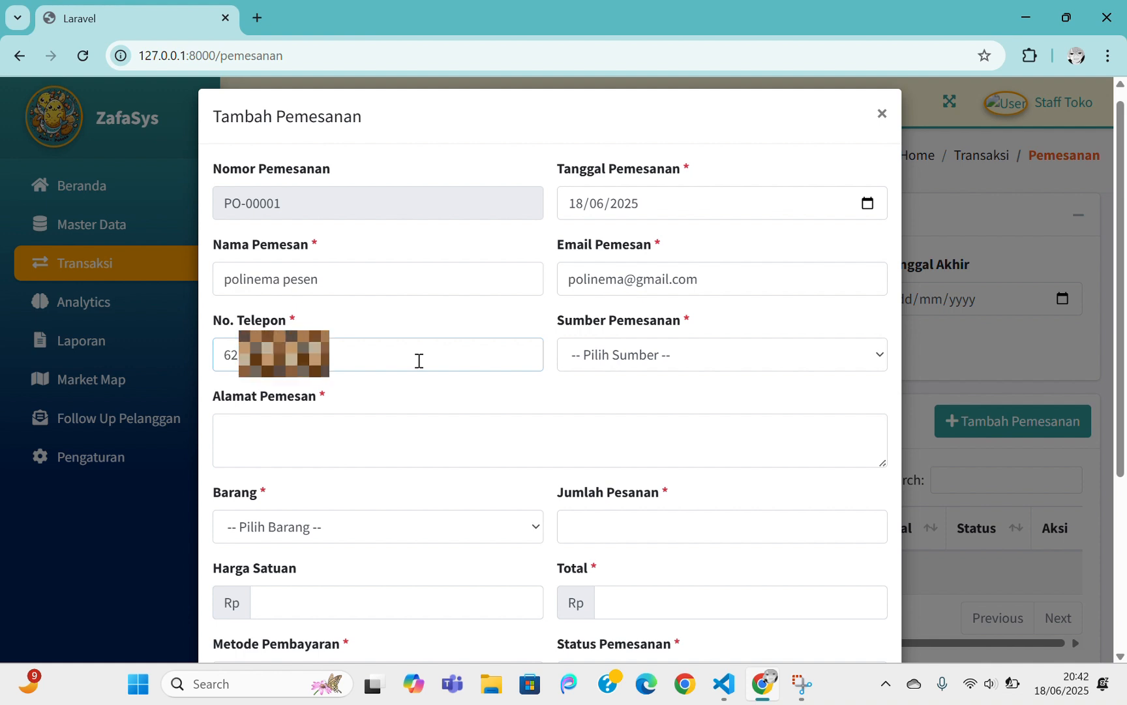
pyautogui.press('BackSpace')
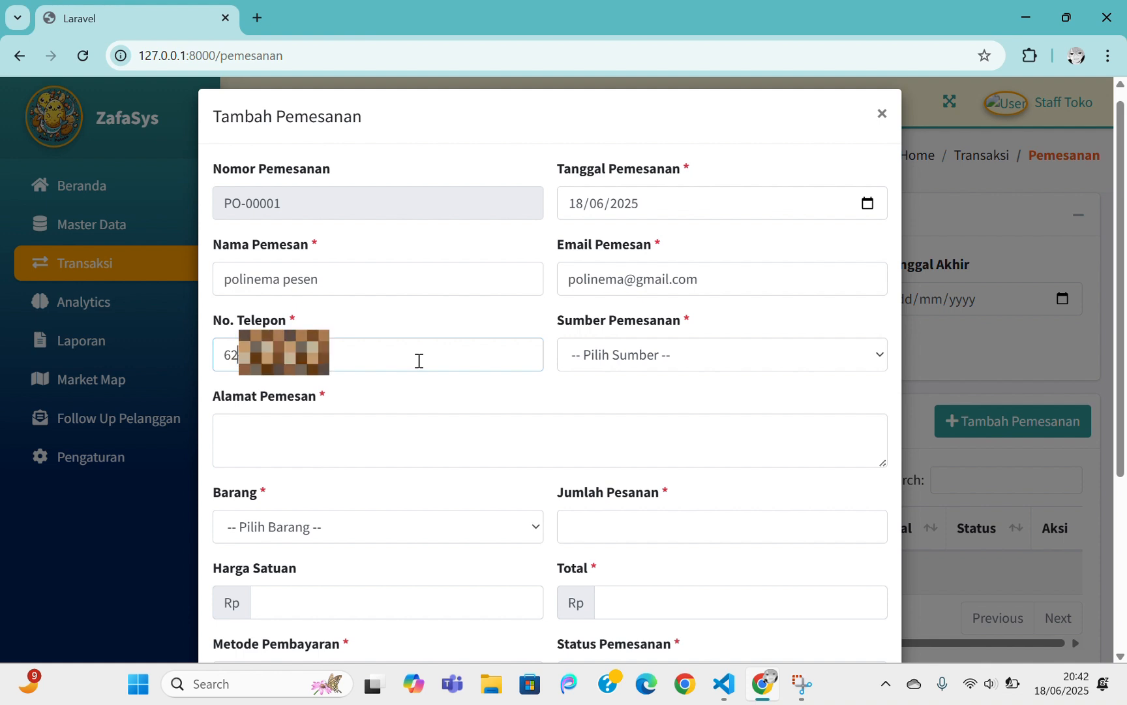
pyautogui.write('8')
# Set the order source to Instagram, enter the address, and order 20 Kopi Hitam
pyautogui.click(587, 358)
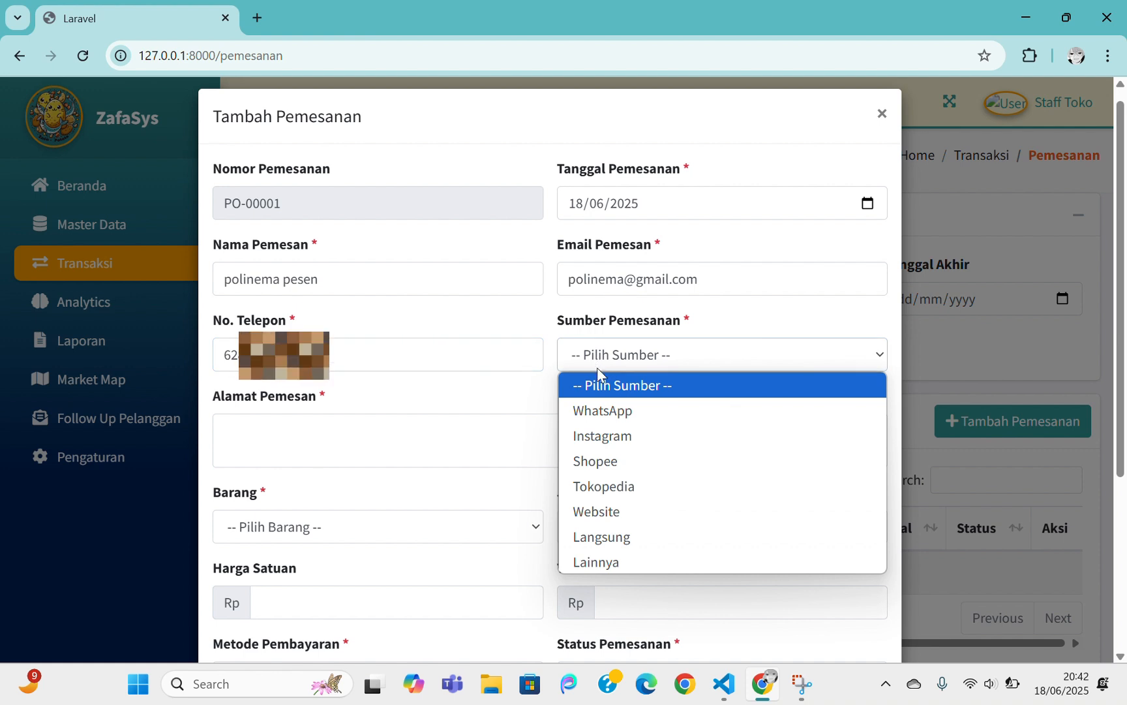
pyautogui.click(600, 434)
pyautogui.click(341, 437)
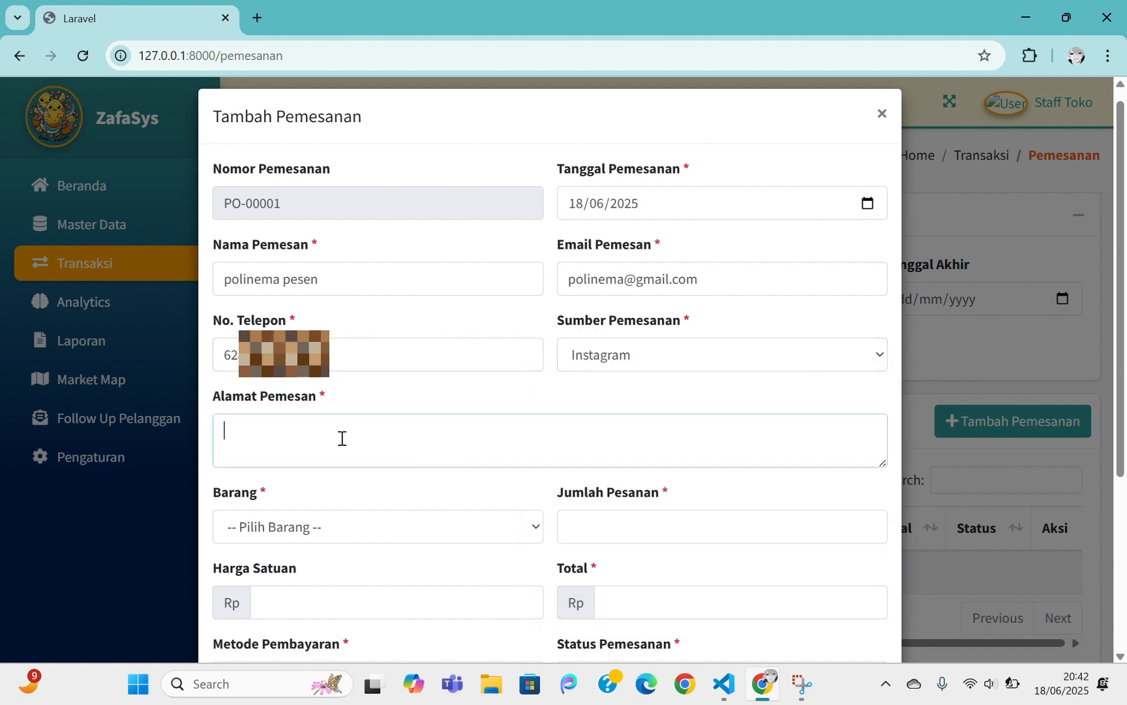
pyautogui.write('polinema')
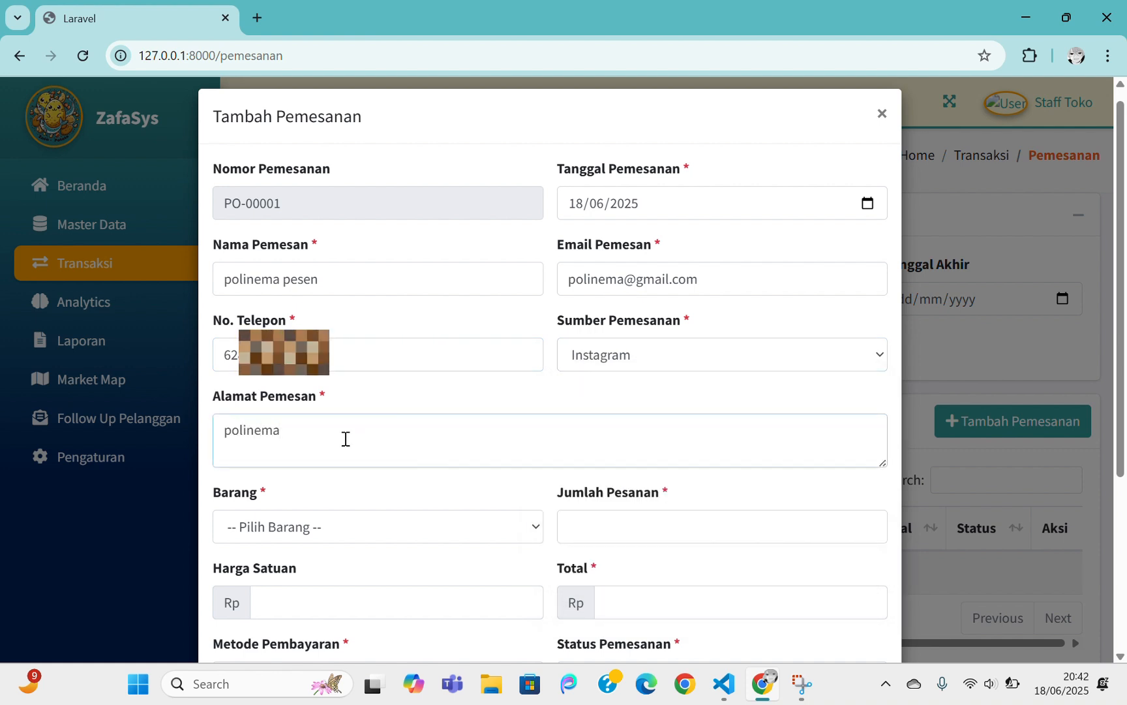
pyautogui.scroll(-1, 419, 487)
pyautogui.click(313, 444)
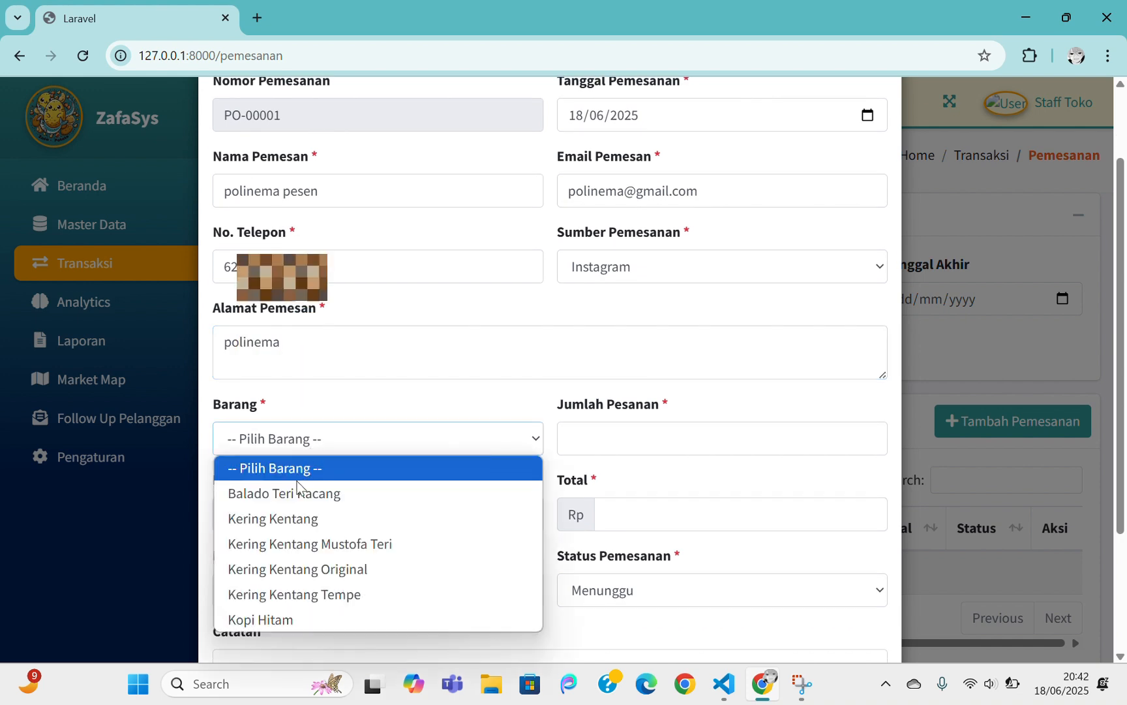
pyautogui.click(293, 494)
pyautogui.click(334, 447)
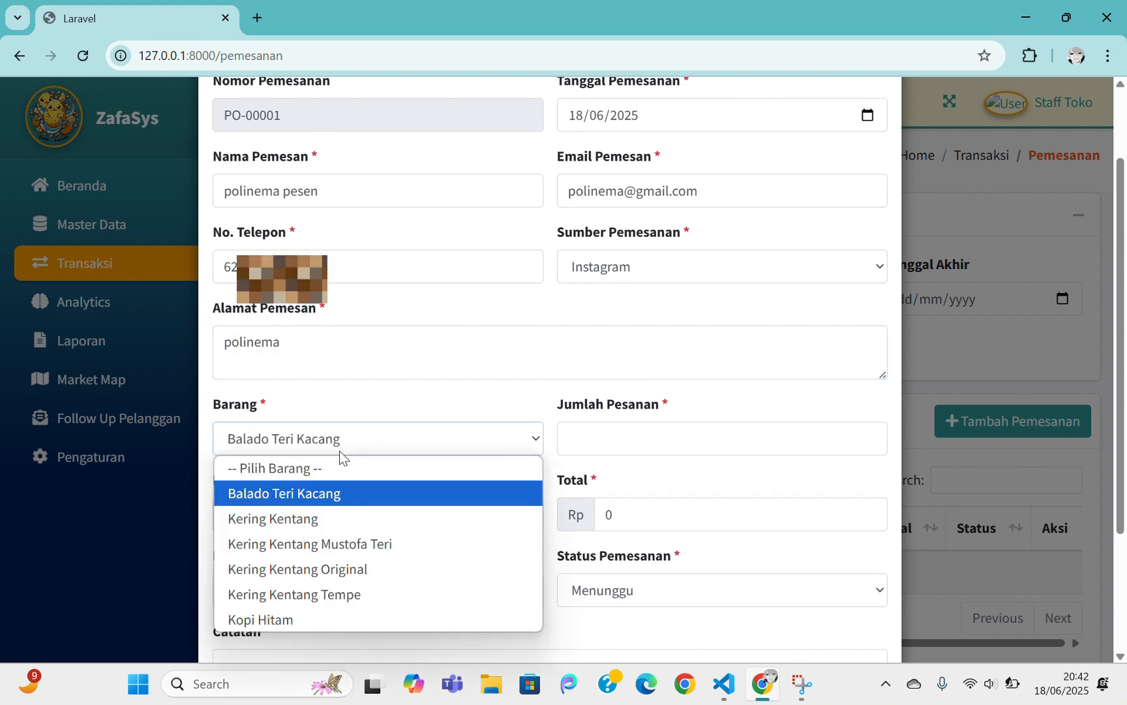
pyautogui.click(284, 617)
pyautogui.click(628, 438)
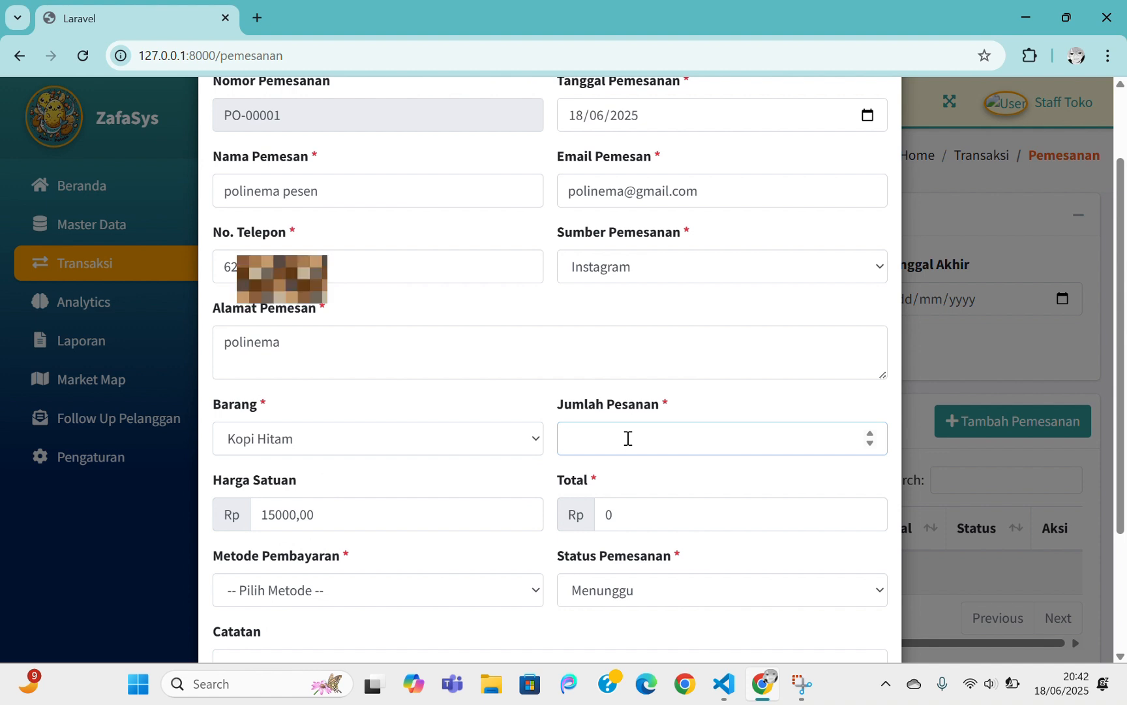
pyautogui.write('20')
# Choose Transfer Bank payment and status Diproses, then save the Rp 300.000 order
pyautogui.scroll(-1, 628, 439)
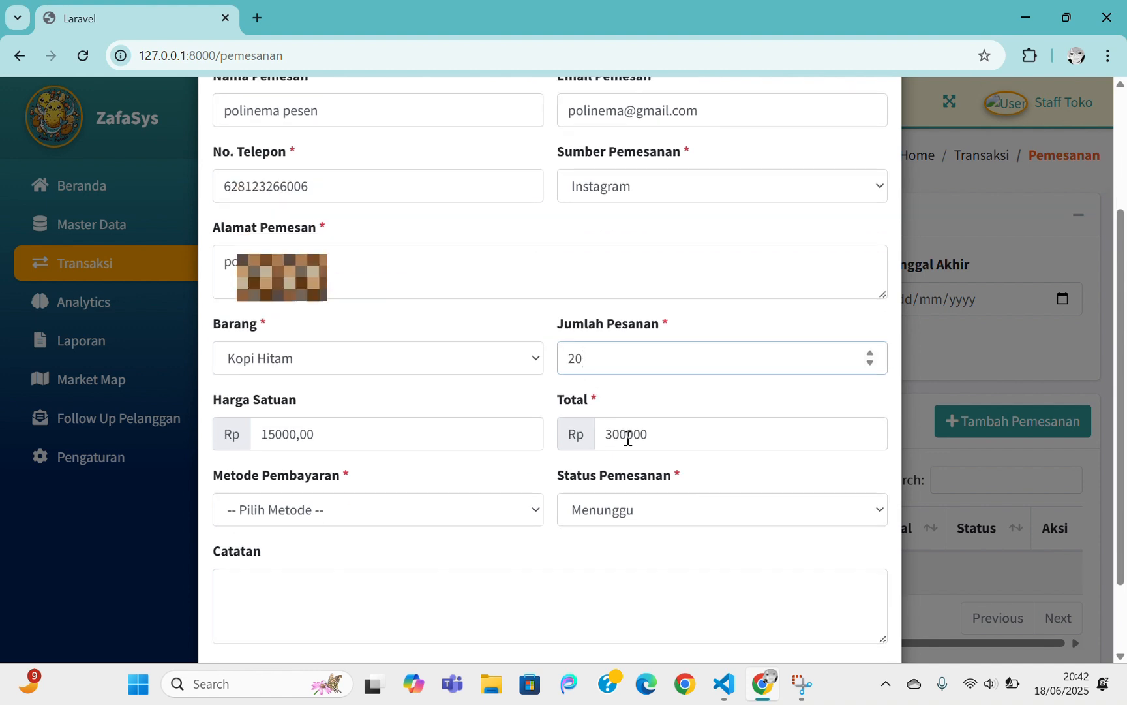
pyautogui.click(377, 501)
pyautogui.click(292, 377)
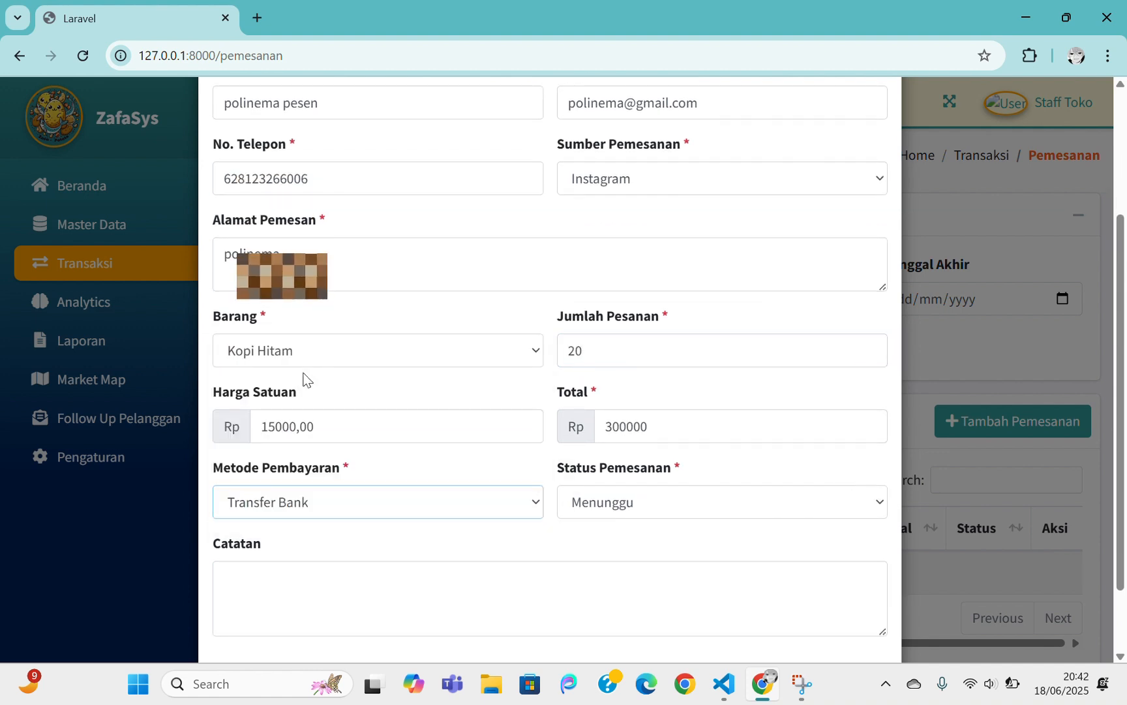
pyautogui.click(625, 504)
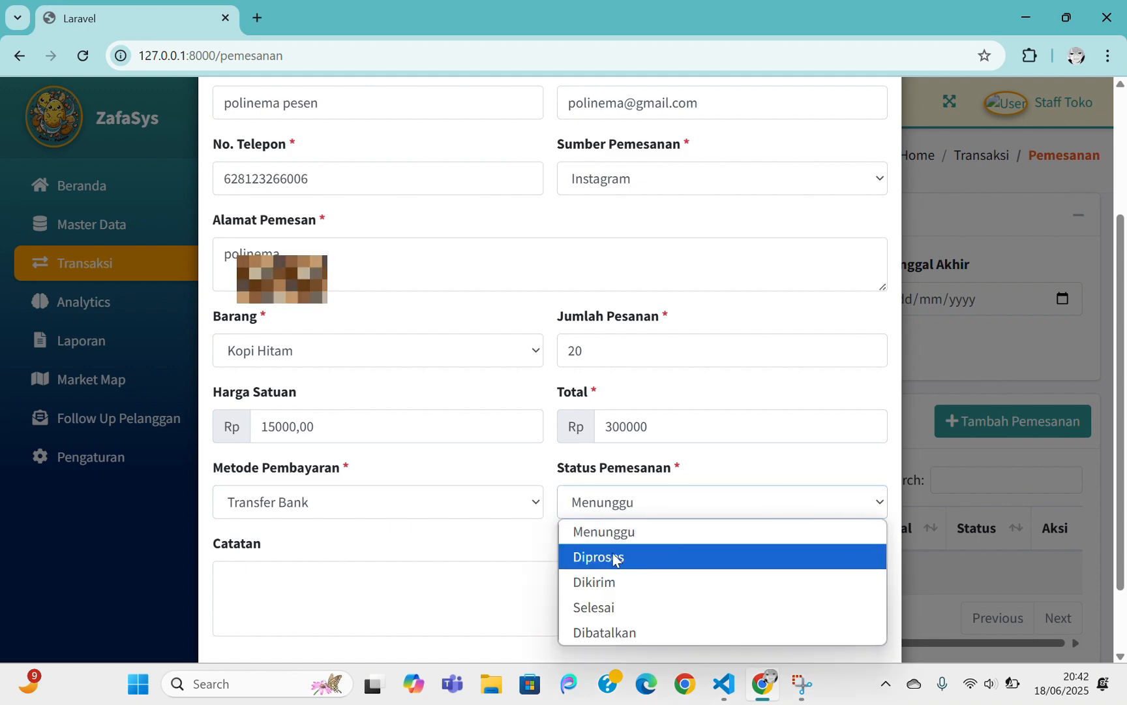
pyautogui.click(595, 557)
pyautogui.scroll(-1, 807, 467)
pyautogui.scroll(-1, 754, 524)
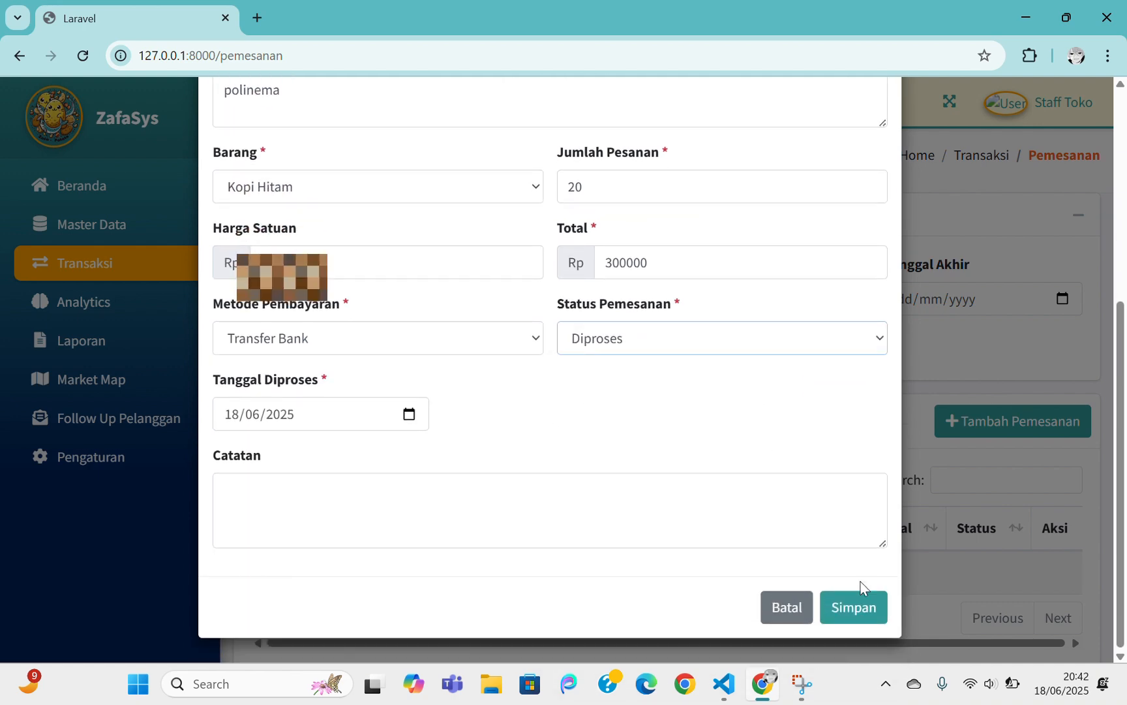
pyautogui.click(856, 608)
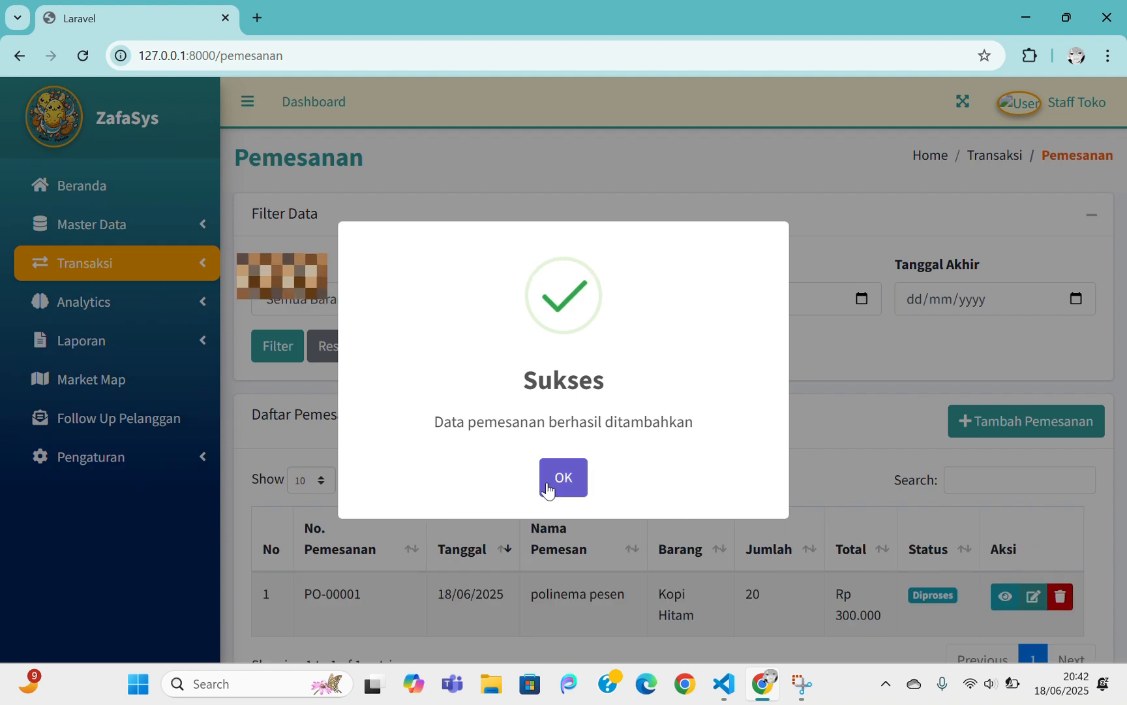
pyautogui.click(560, 482)
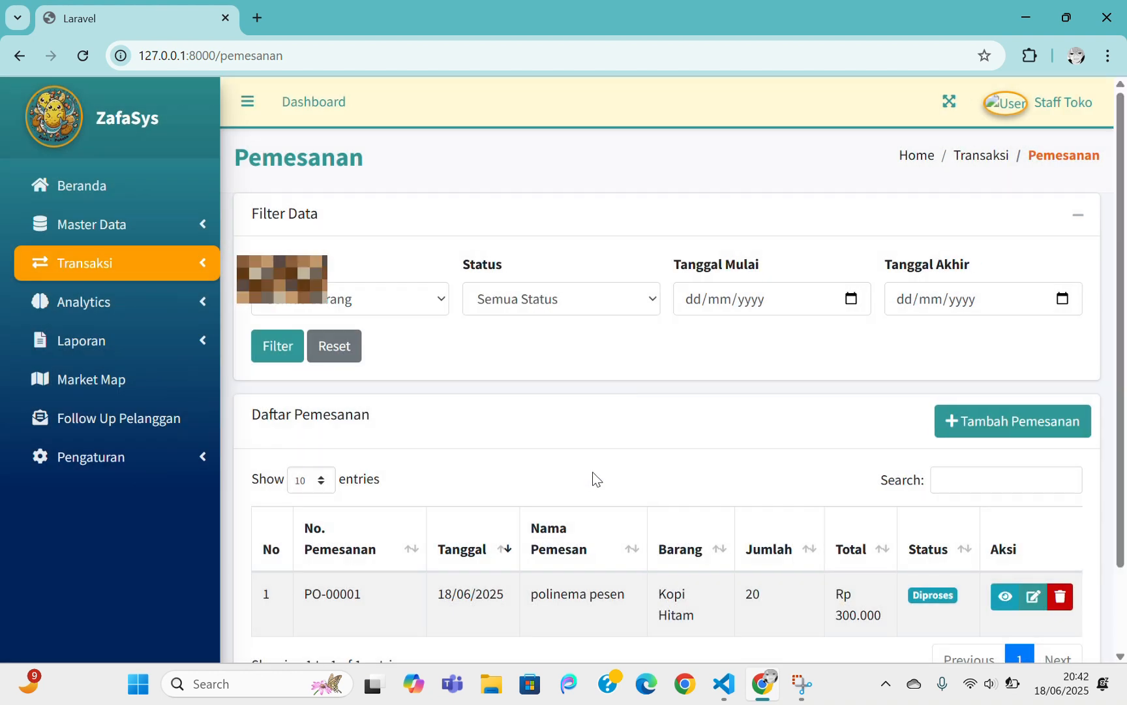
pyautogui.scroll(-1, 621, 458)
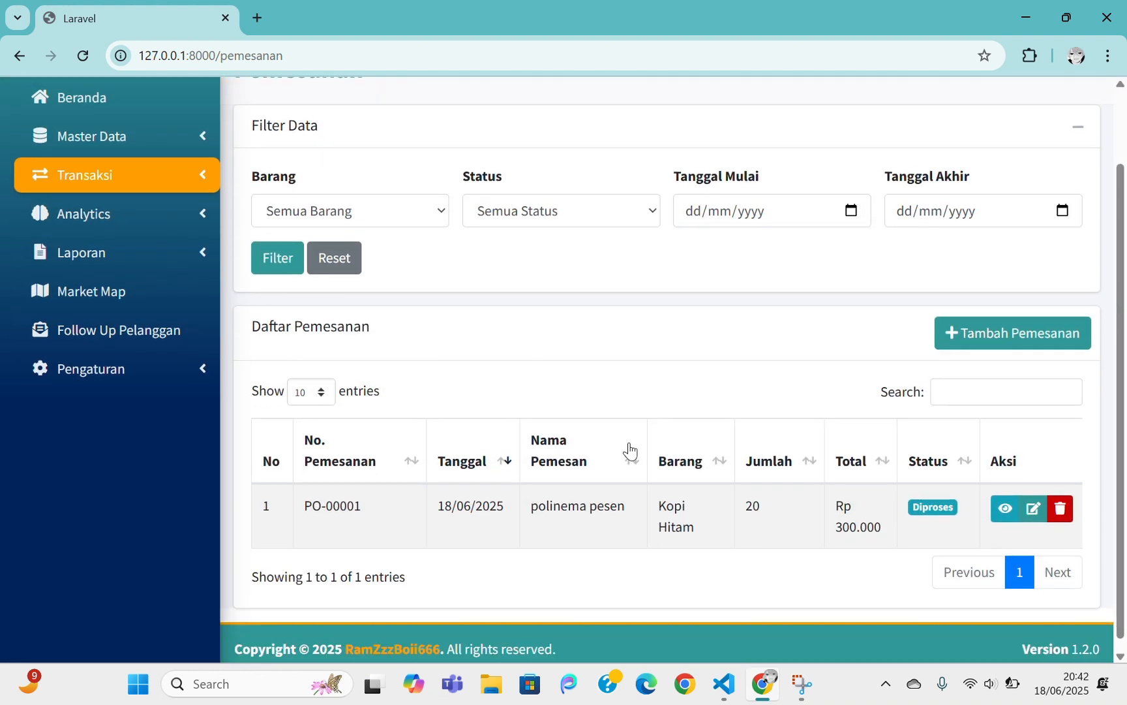
pyautogui.click(1004, 508)
pyautogui.scroll(-5, 767, 407)
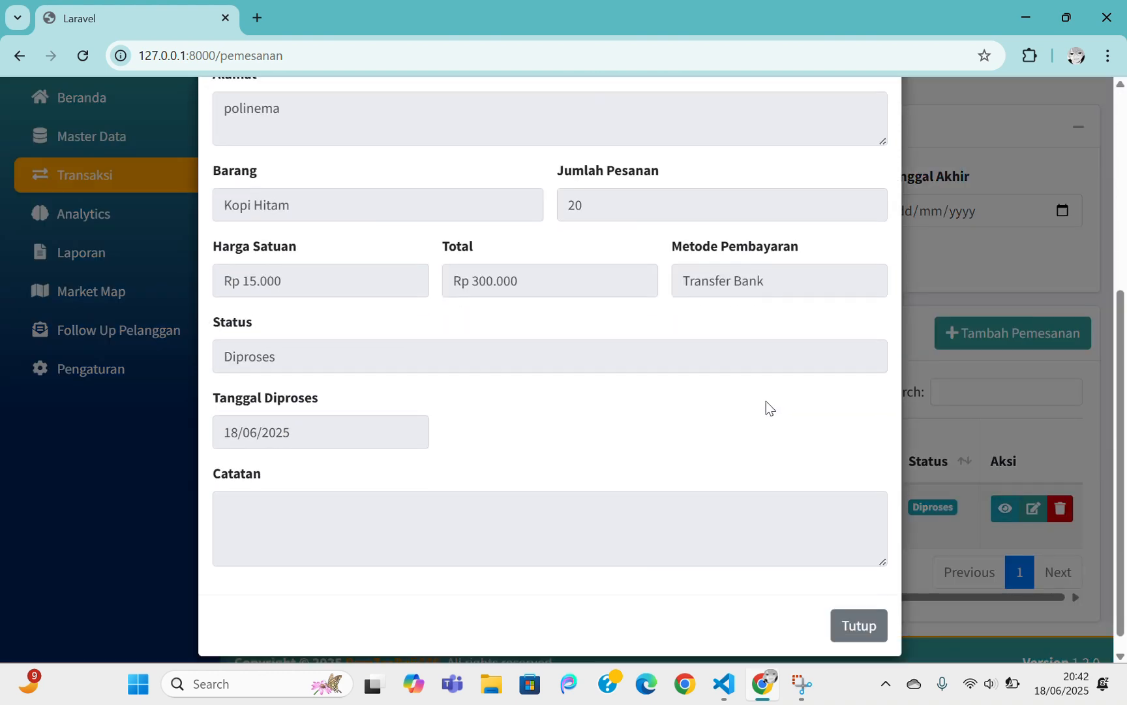
pyautogui.scroll(5, 769, 404)
pyautogui.click(878, 124)
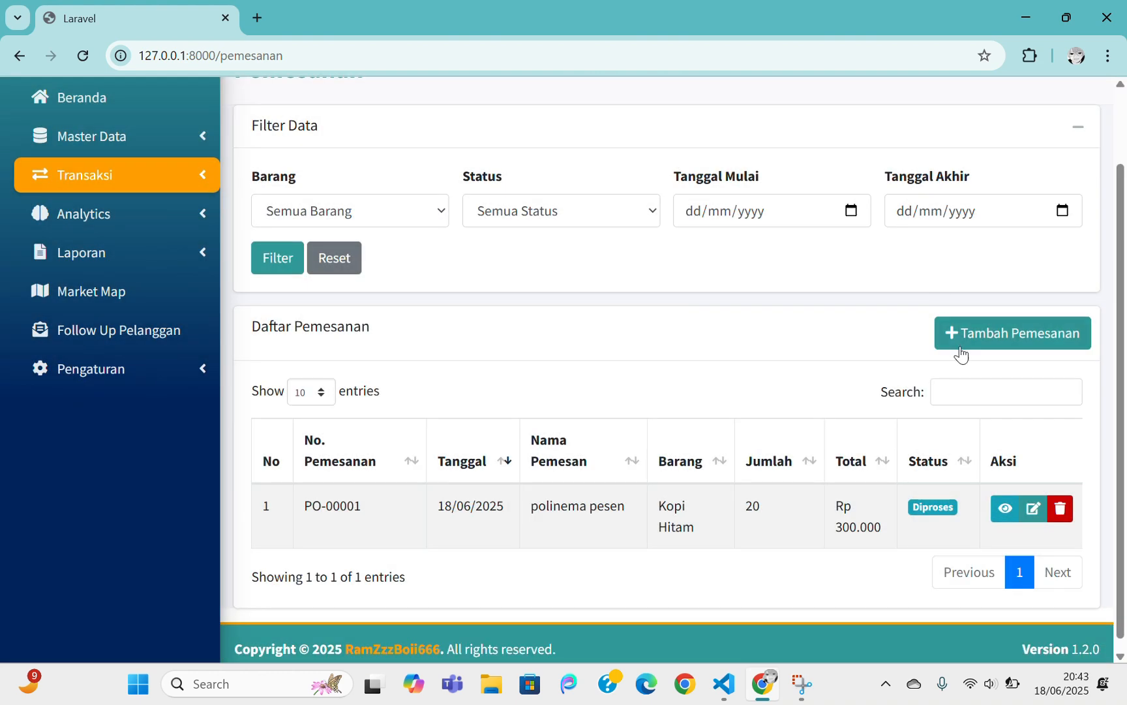
pyautogui.click(1031, 514)
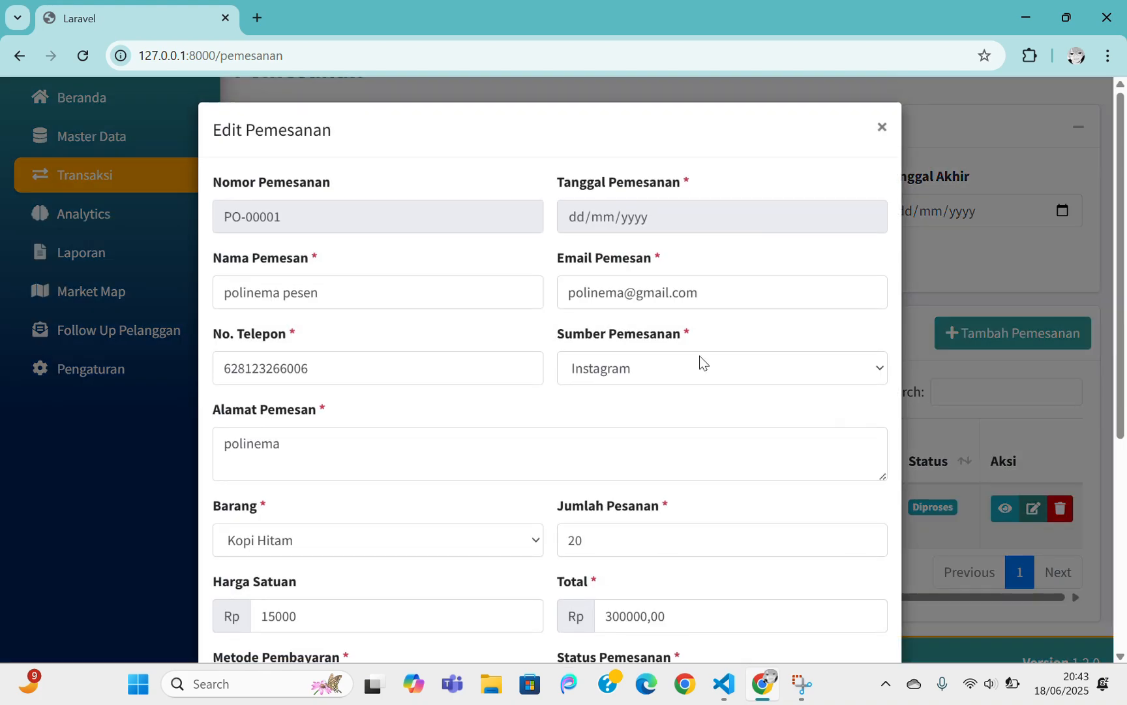
pyautogui.scroll(-3, 698, 355)
pyautogui.scroll(-2, 693, 356)
pyautogui.scroll(5, 797, 406)
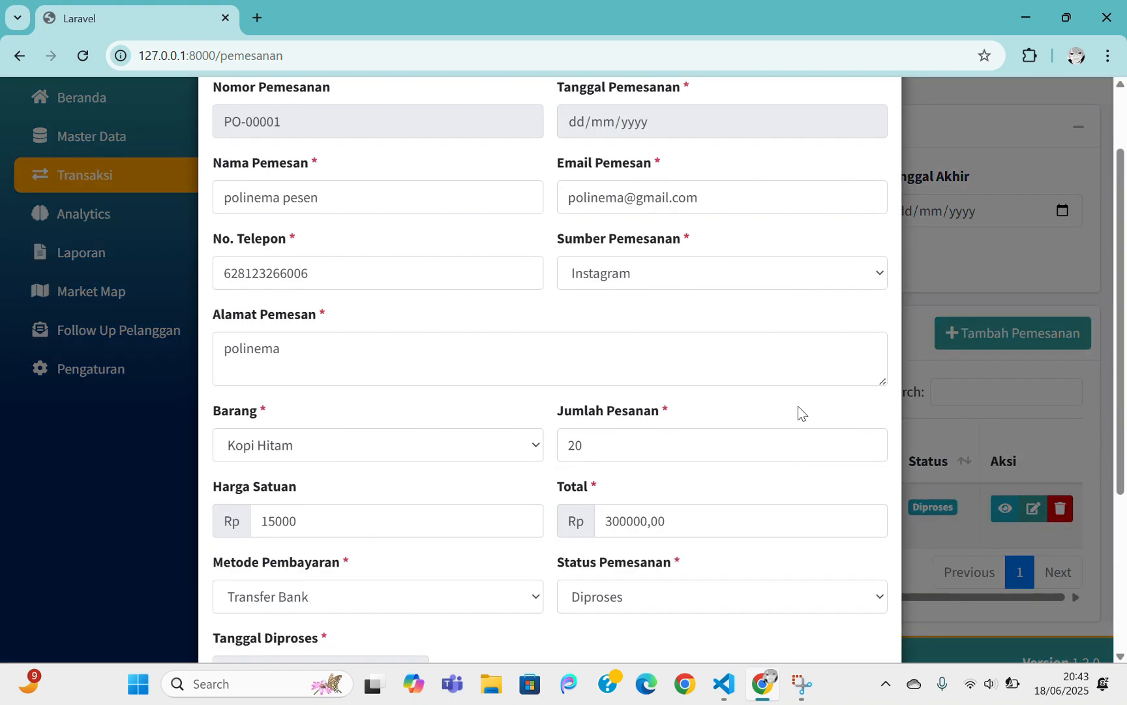
pyautogui.click(878, 127)
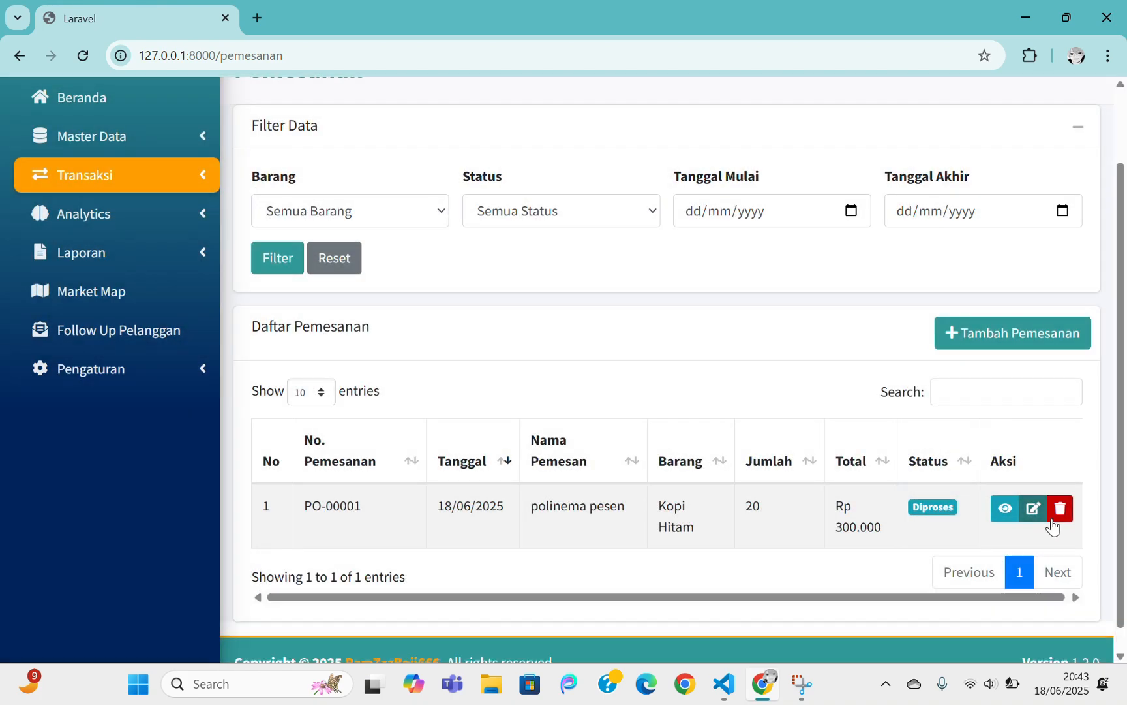
pyautogui.click(1058, 511)
pyautogui.click(756, 129)
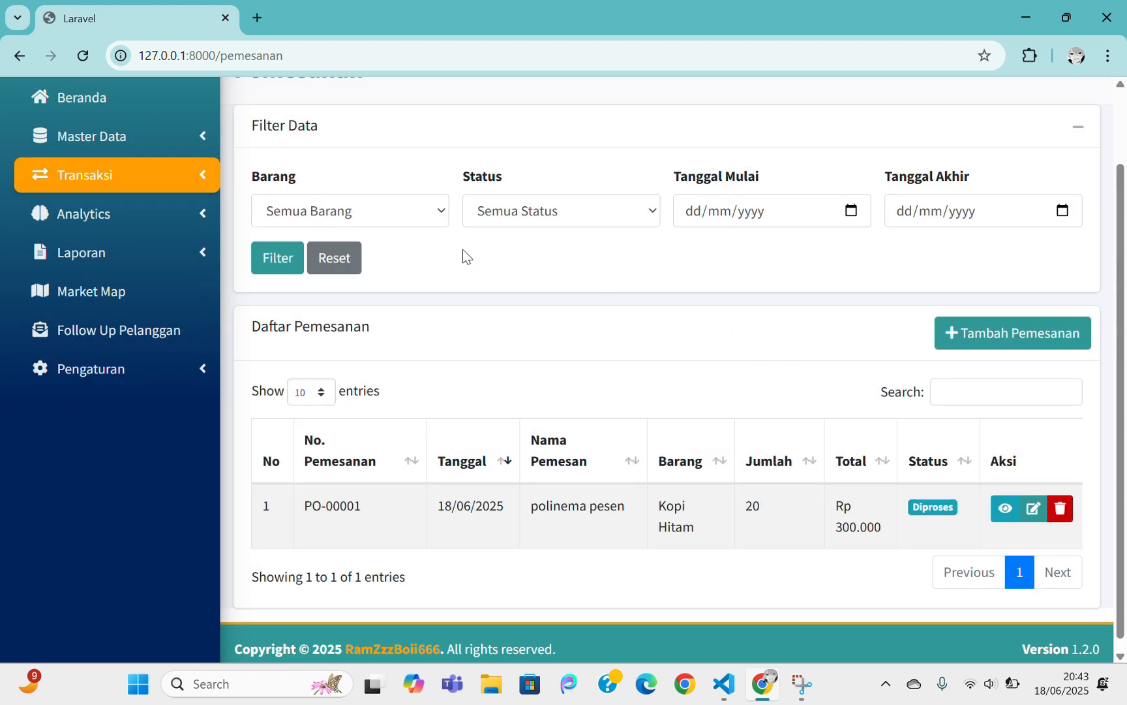
# Filter the orders by item Kopi Hitam and open order PO-00001 for editing
pyautogui.click(386, 212)
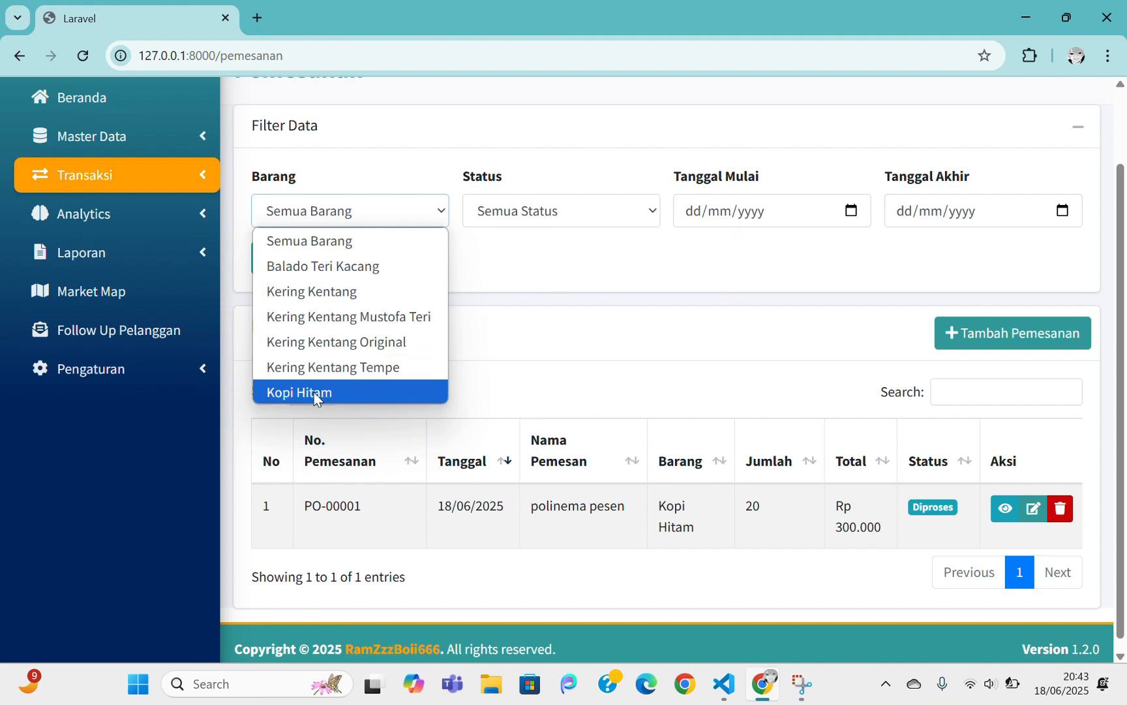
pyautogui.click(314, 392)
pyautogui.click(412, 210)
pyautogui.click(578, 208)
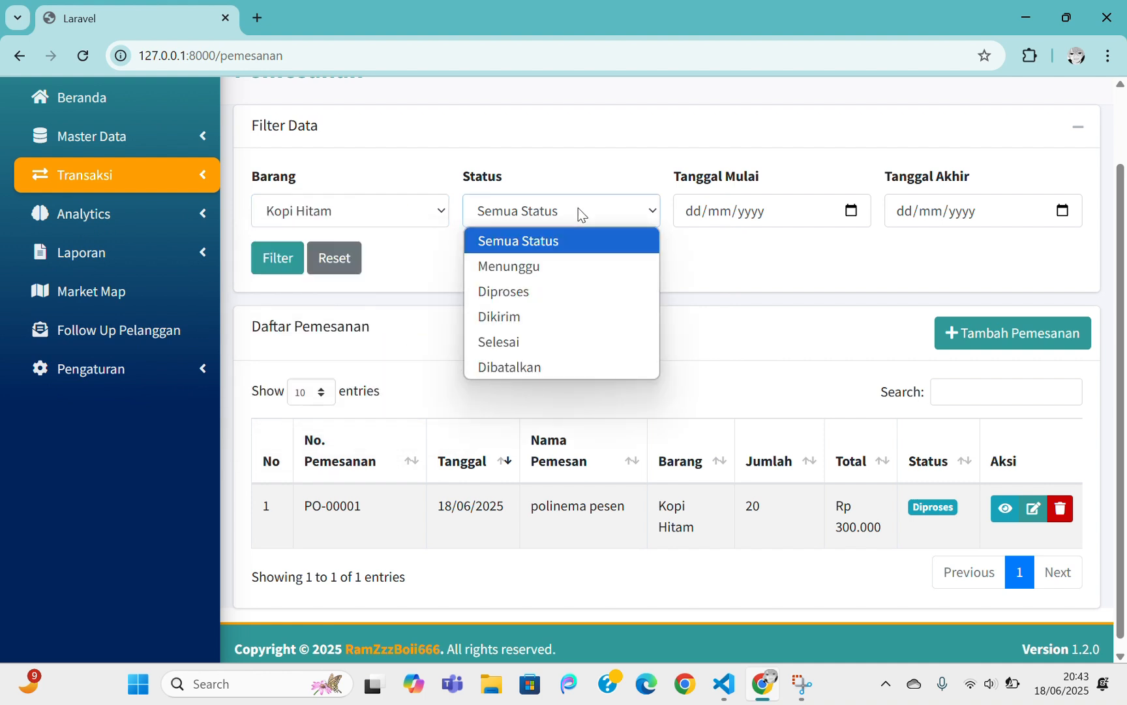
pyautogui.click(751, 210)
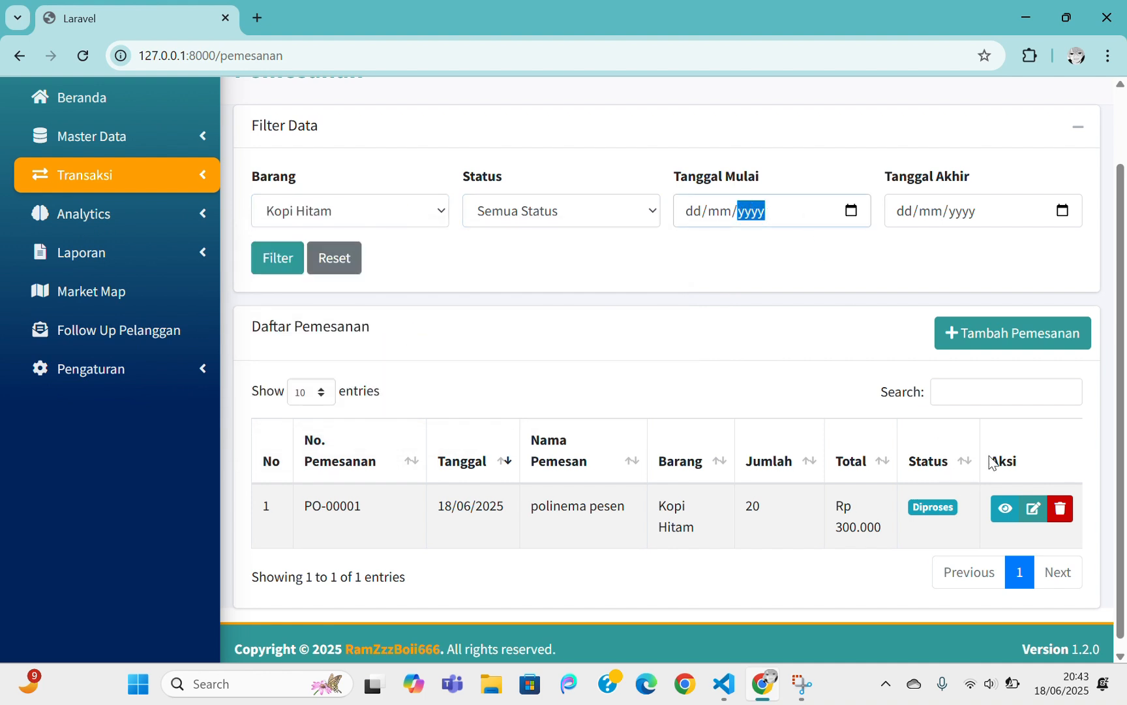
pyautogui.click(984, 436)
pyautogui.click(1034, 507)
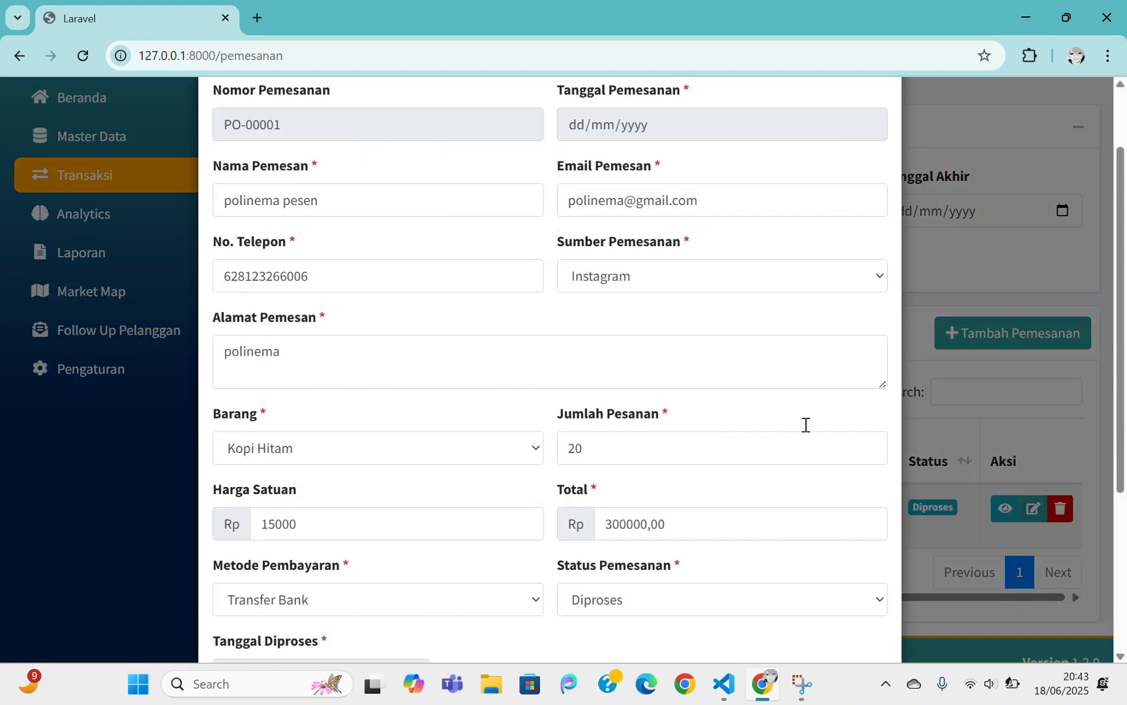
# Change order PO-00001's status to Selesai, save it, and reset the item filter to Semua Barang
pyautogui.scroll(-4, 807, 421)
pyautogui.click(788, 341)
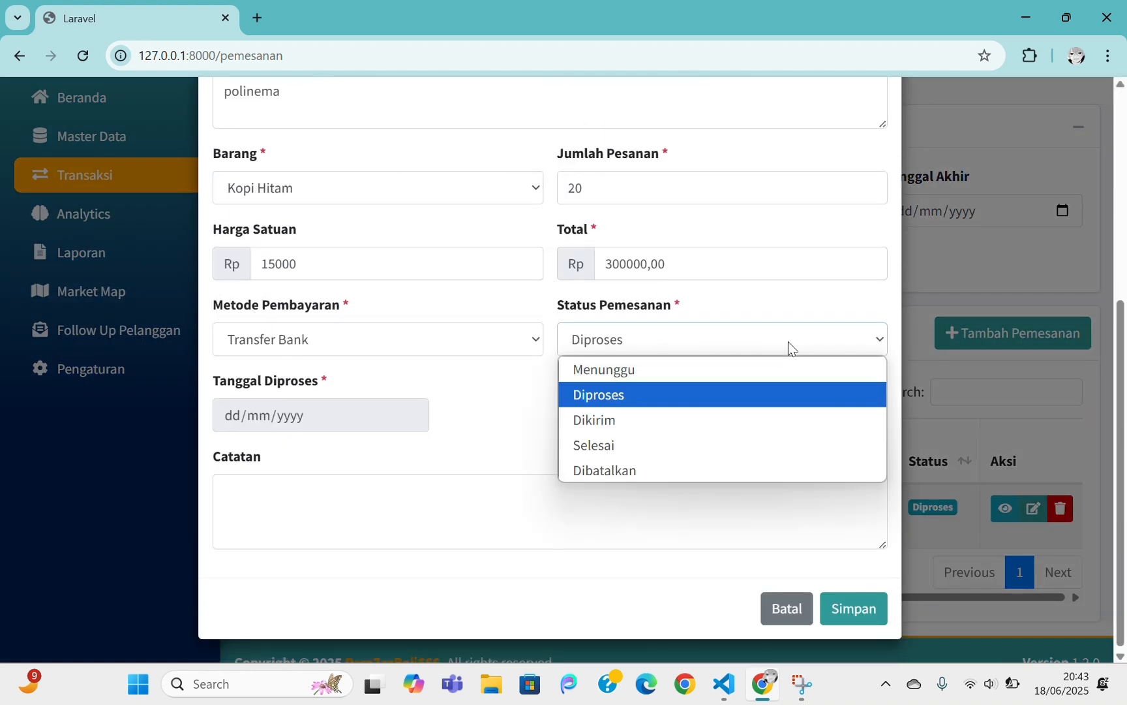
pyautogui.click(629, 424)
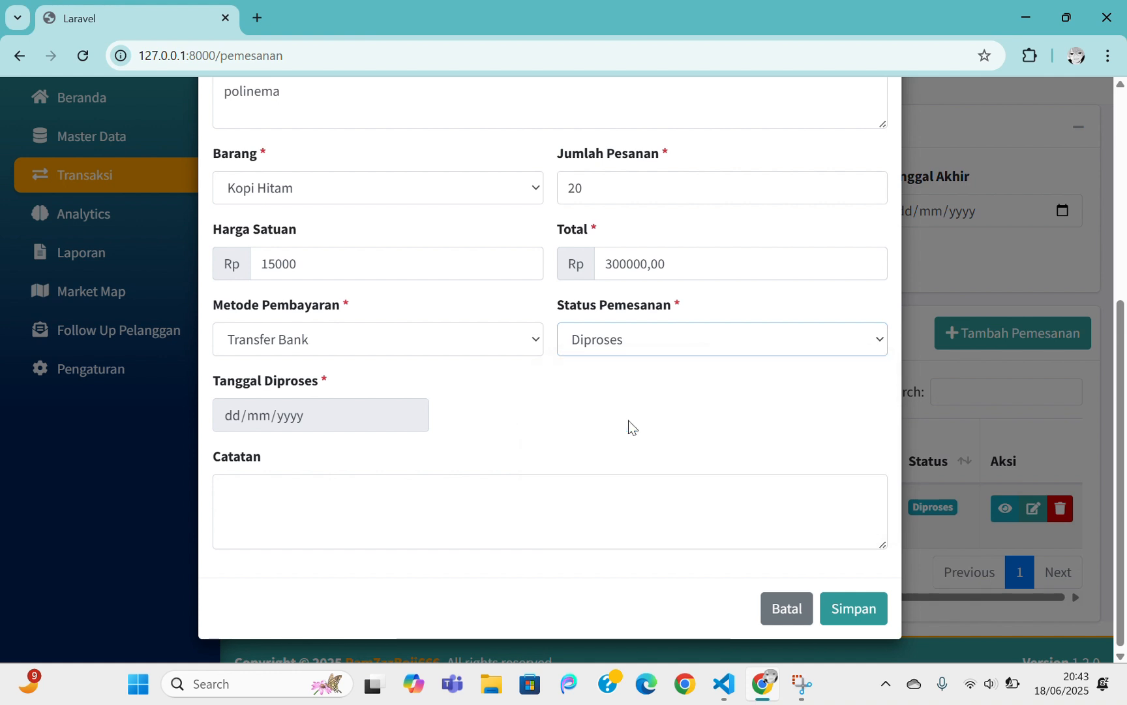
pyautogui.click(779, 340)
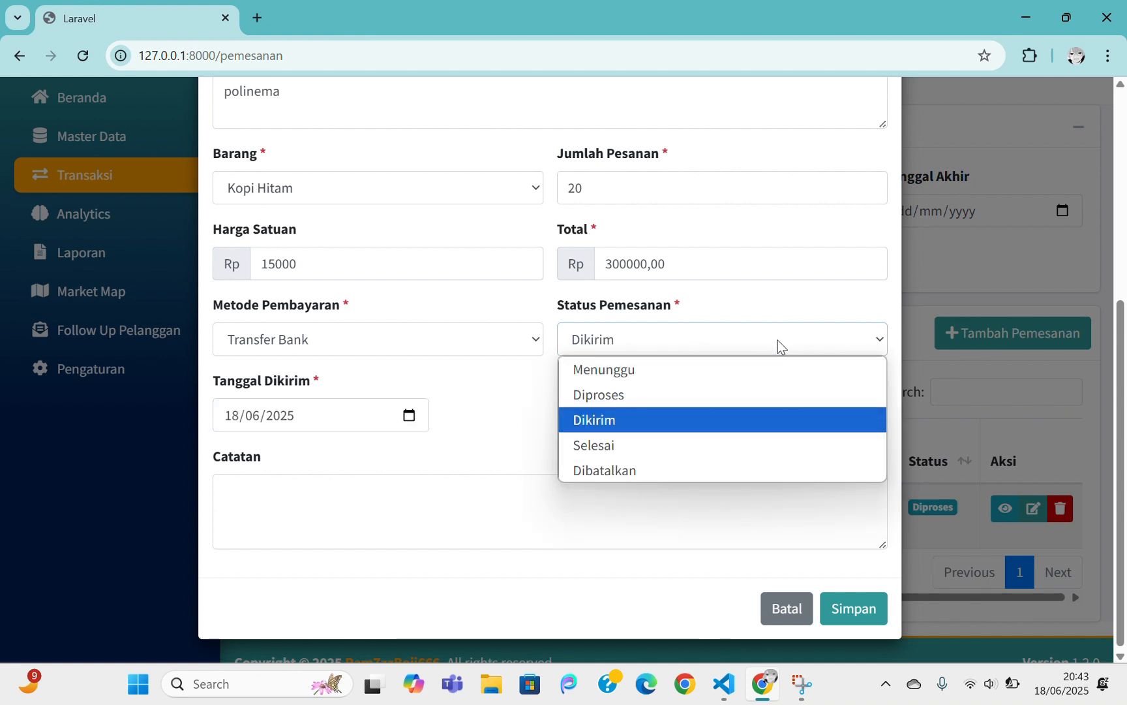
pyautogui.click(614, 445)
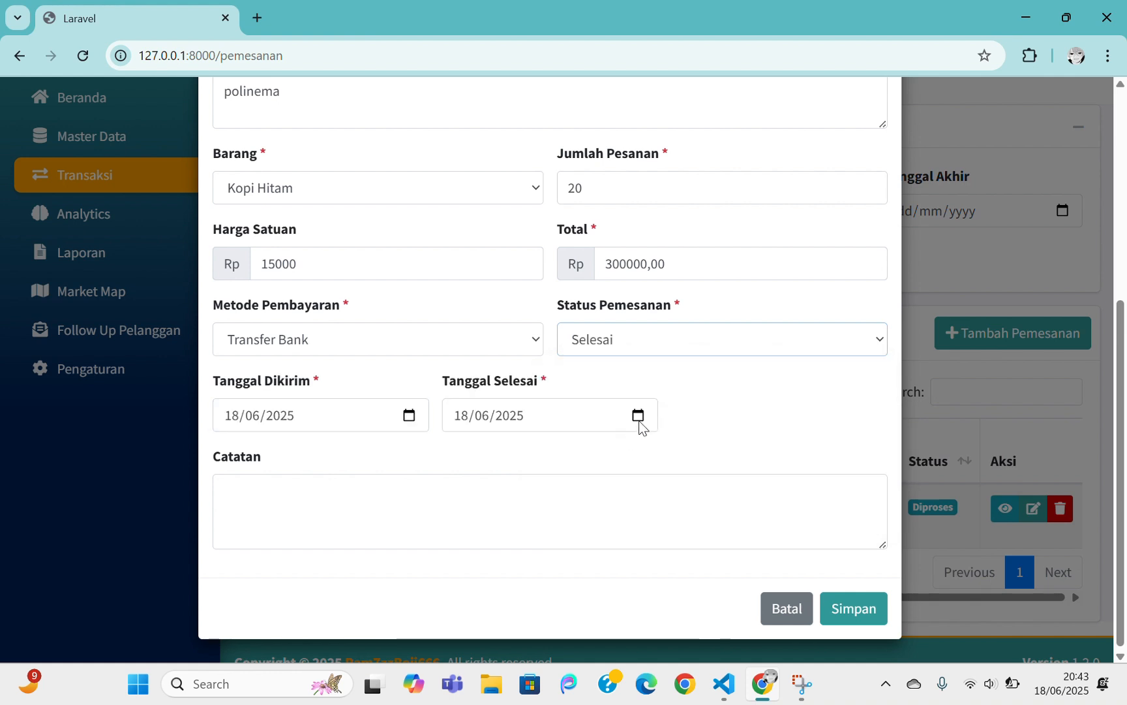
pyautogui.click(866, 614)
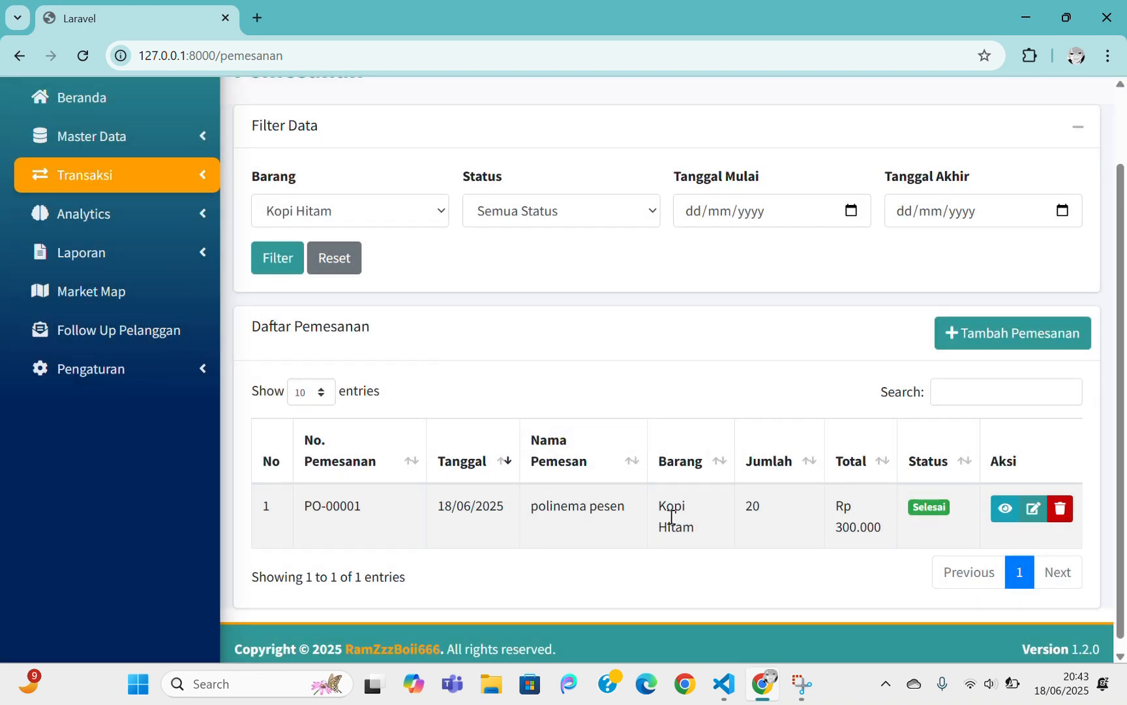
pyautogui.click(335, 257)
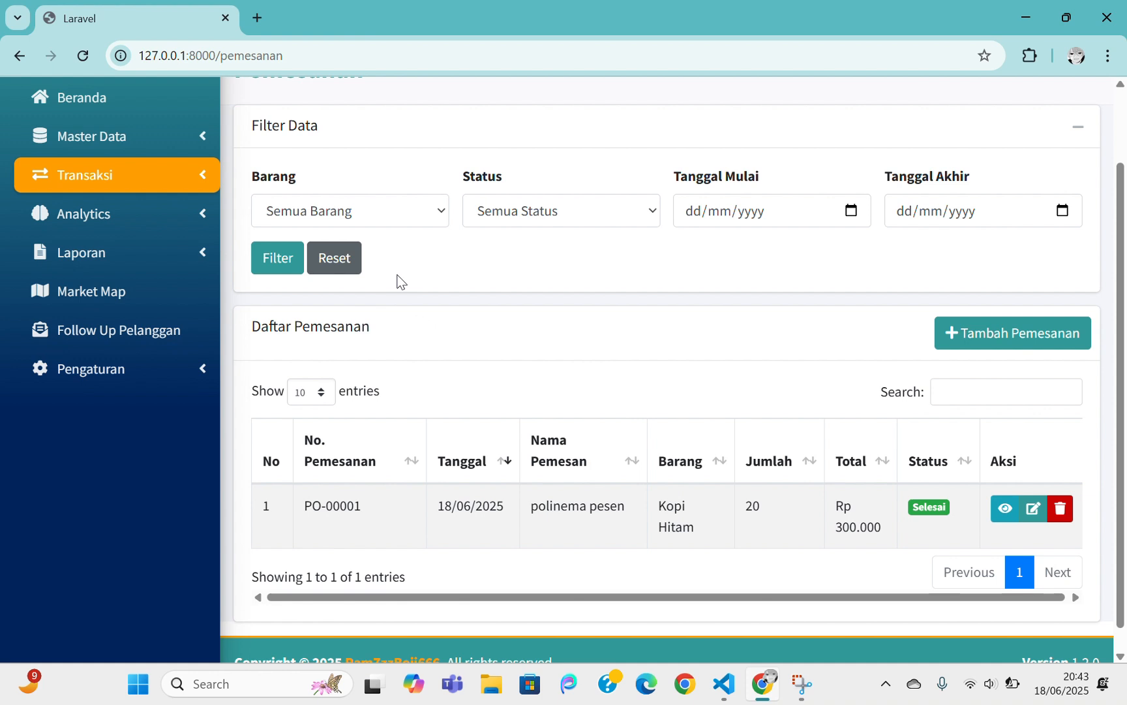
pyautogui.click(144, 173)
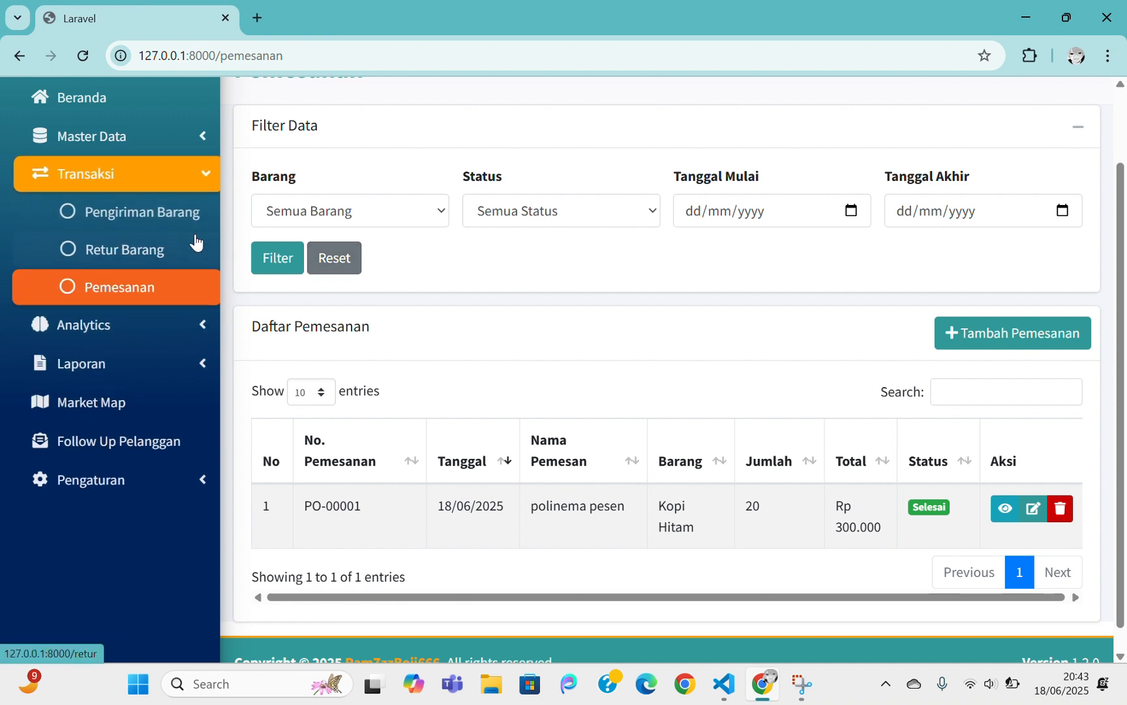
# Collapse the Transaksi menu in the sidebar and expand the Analytics menu
pyautogui.click(196, 176)
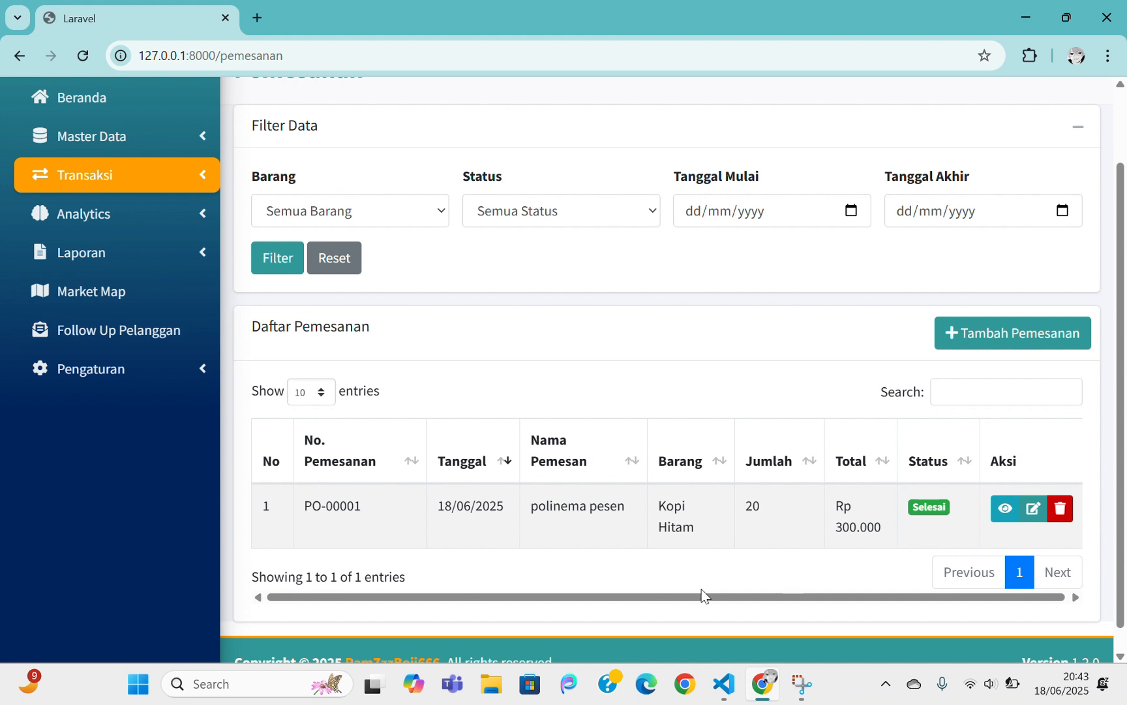
pyautogui.scroll(1, 282, 296)
pyautogui.scroll(1, 282, 302)
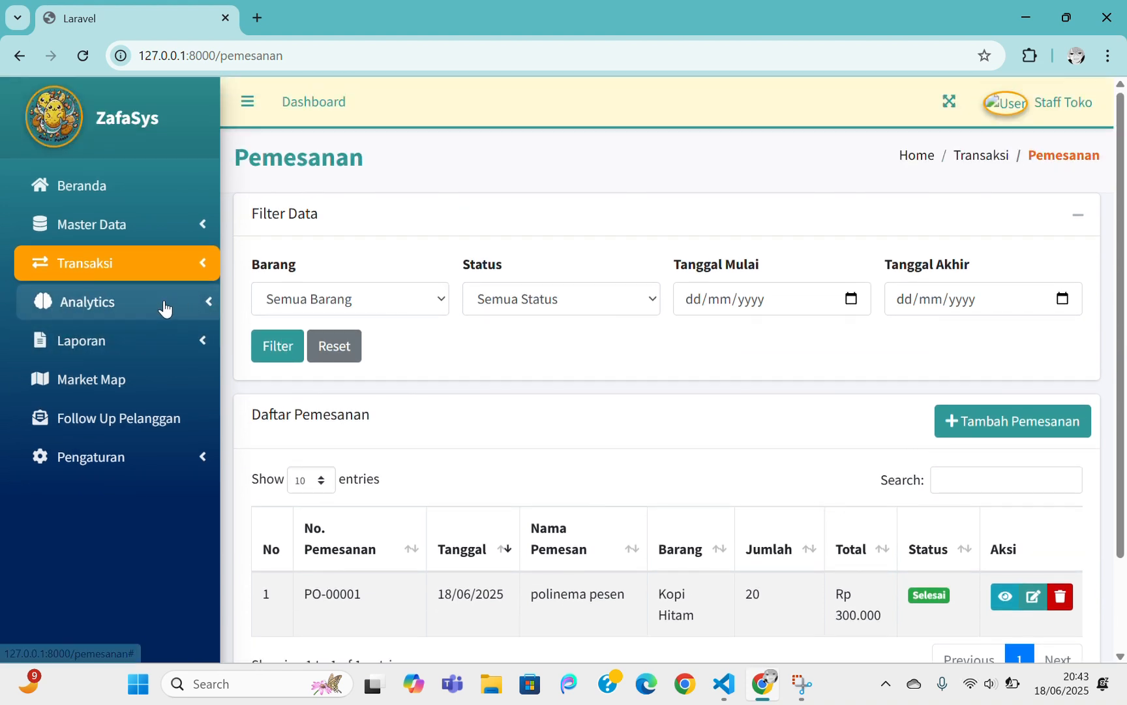
pyautogui.click(164, 306)
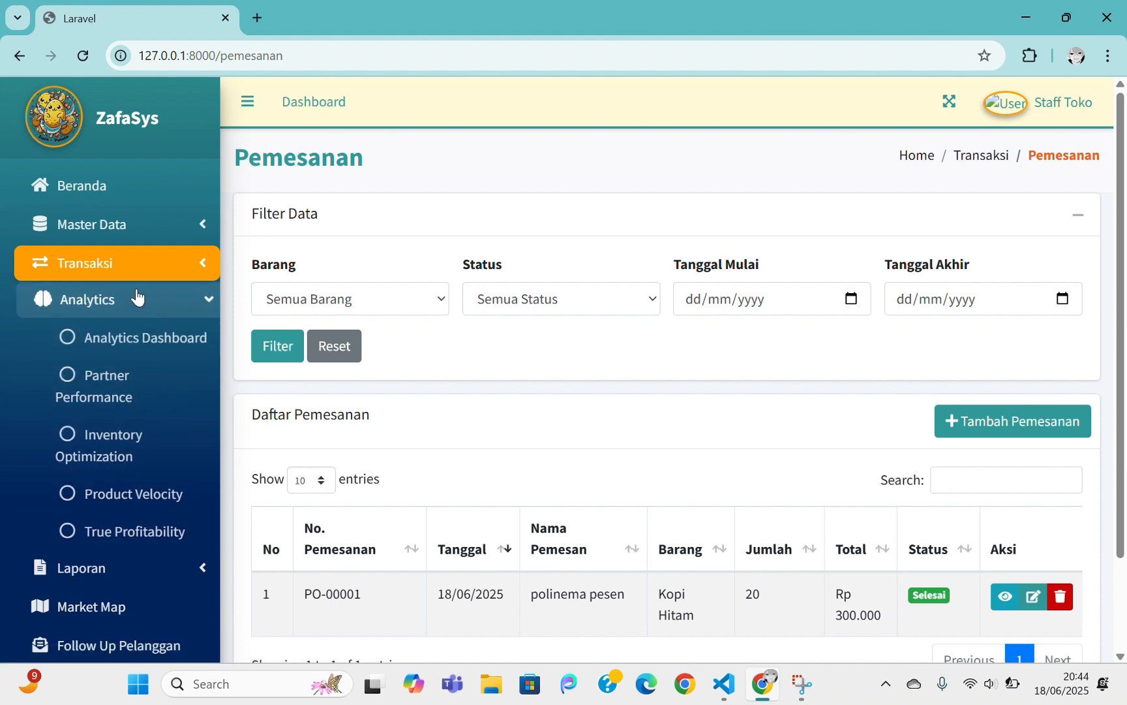
pyautogui.click(78, 301)
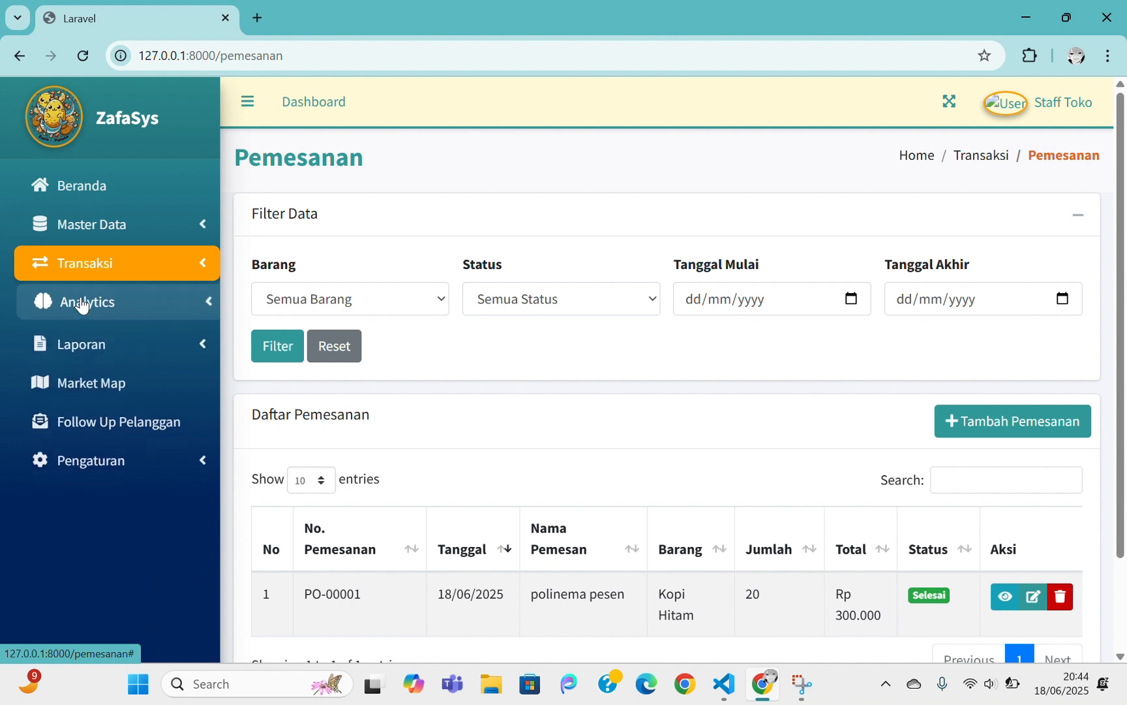
pyautogui.click(83, 304)
# Open the Analytics Dashboard and scroll through its Partner Performance, Inventory, Velocity and Profitability panels
pyautogui.click(118, 338)
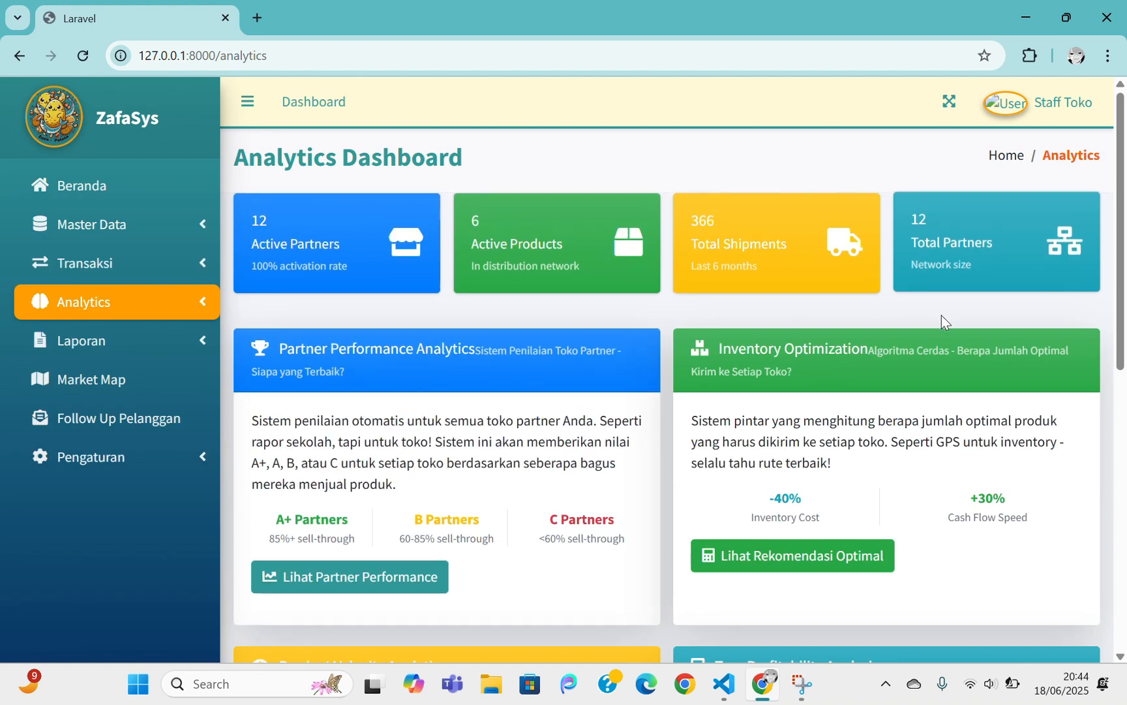
pyautogui.scroll(-4, 939, 339)
pyautogui.scroll(-5, 930, 385)
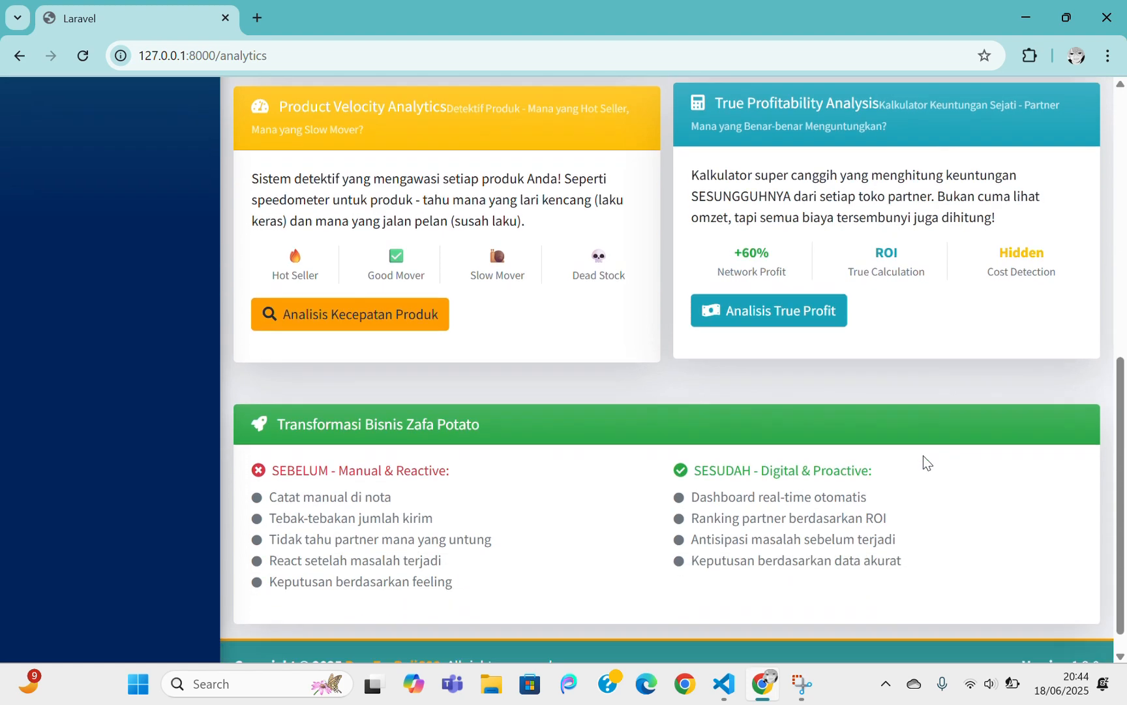
pyautogui.scroll(9, 621, 596)
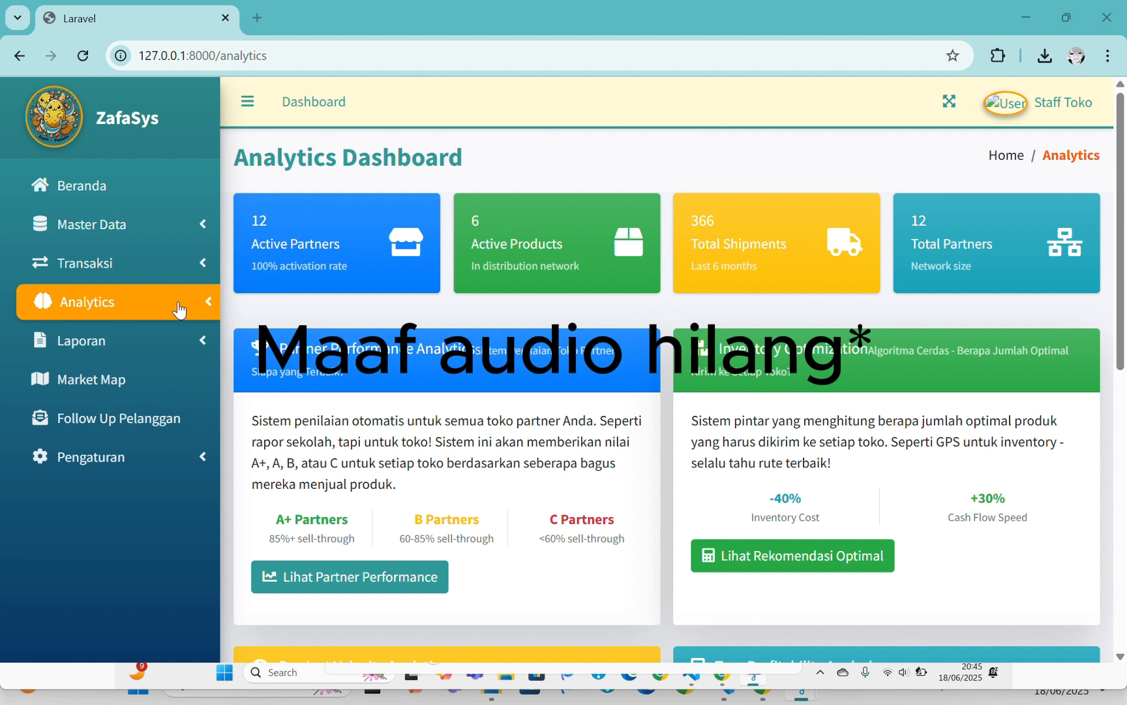
pyautogui.click(179, 305)
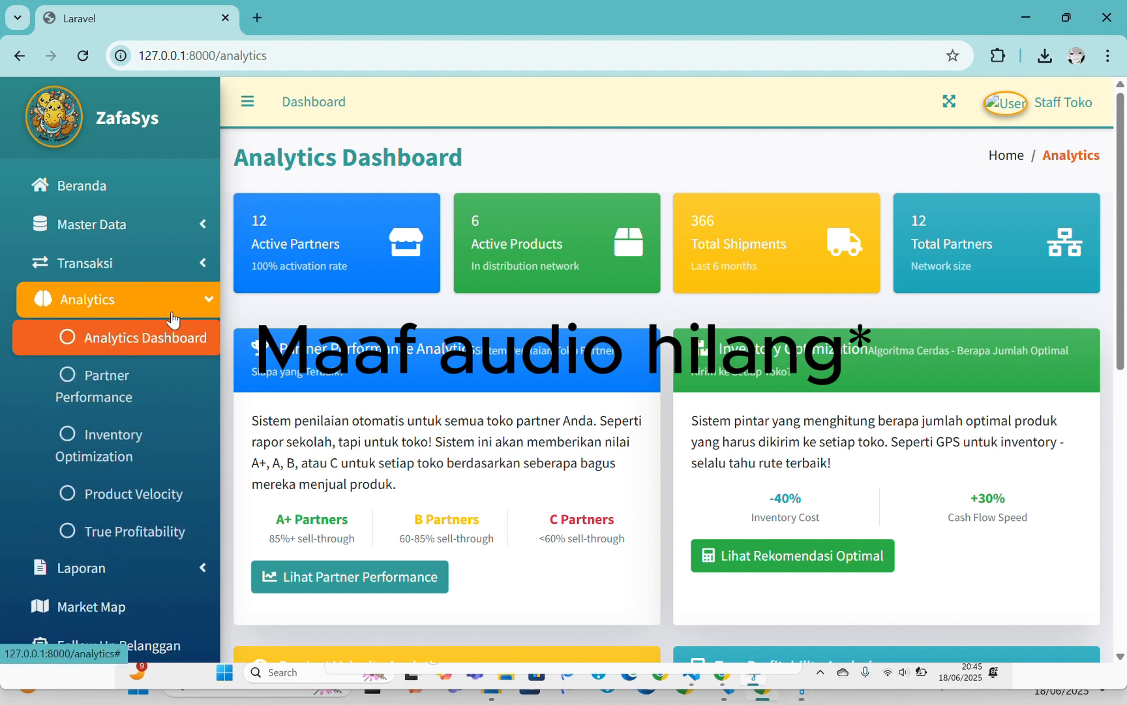
# Open Partner Performance and review the ranking table: 10 A+, 1 A, 1 C, polinema 12th at 50.0%
pyautogui.click(109, 379)
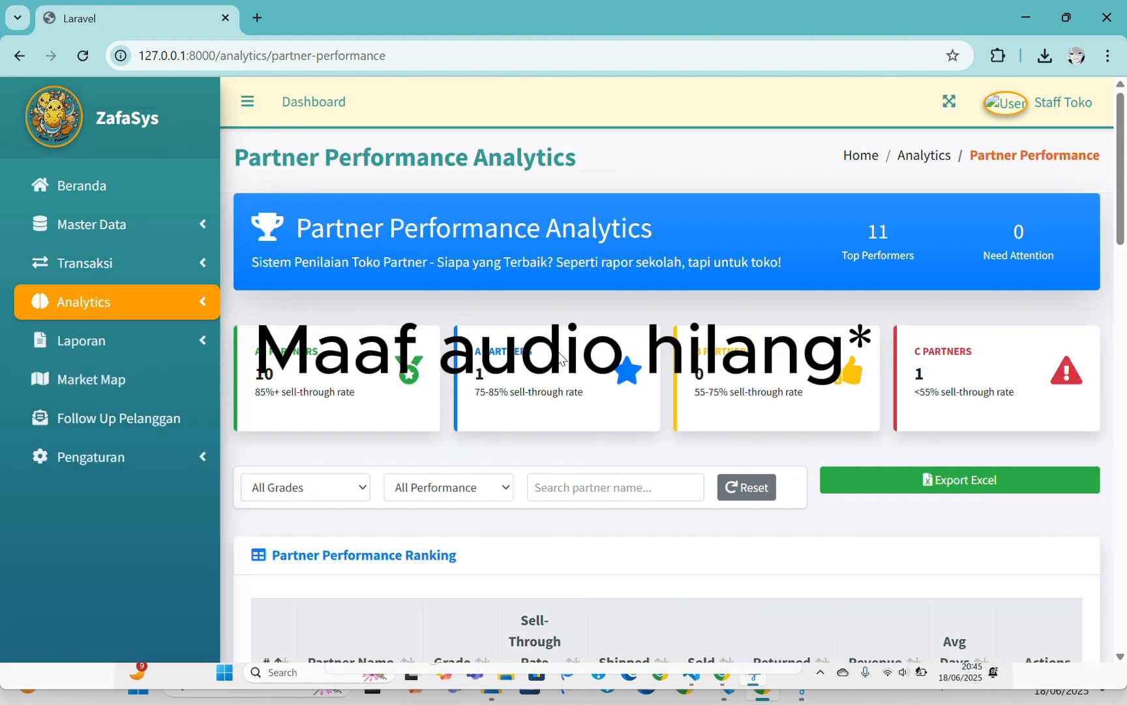
pyautogui.scroll(-1, 605, 358)
pyautogui.scroll(-6, 606, 358)
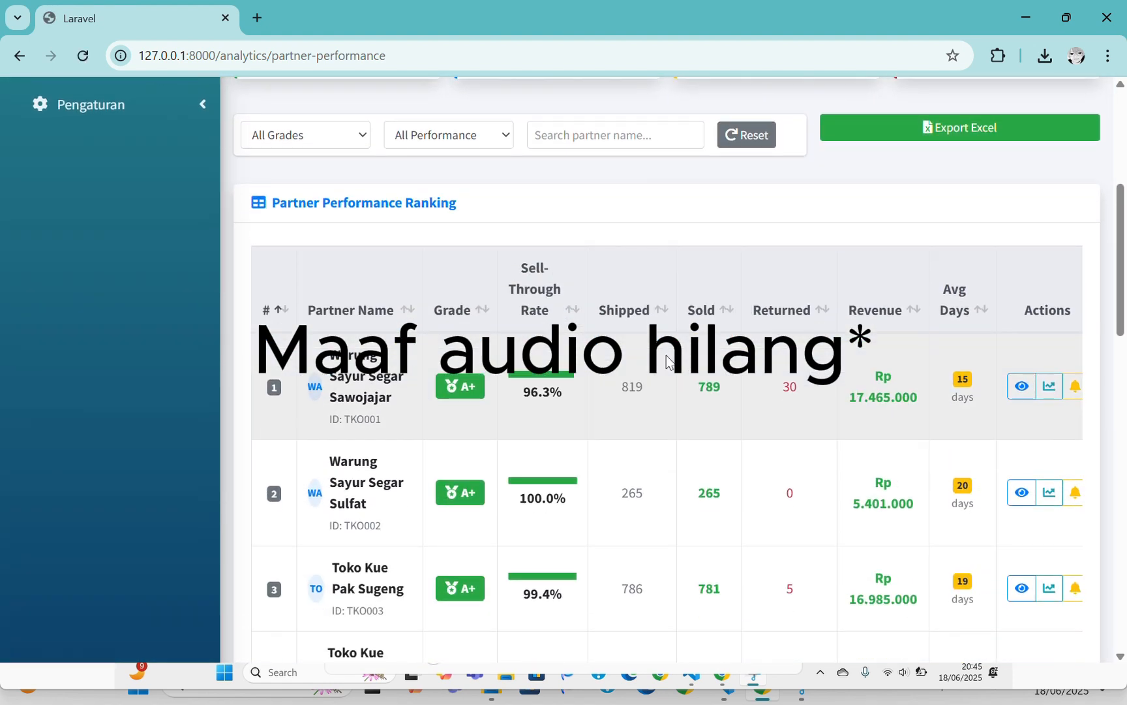
pyautogui.scroll(-5, 667, 361)
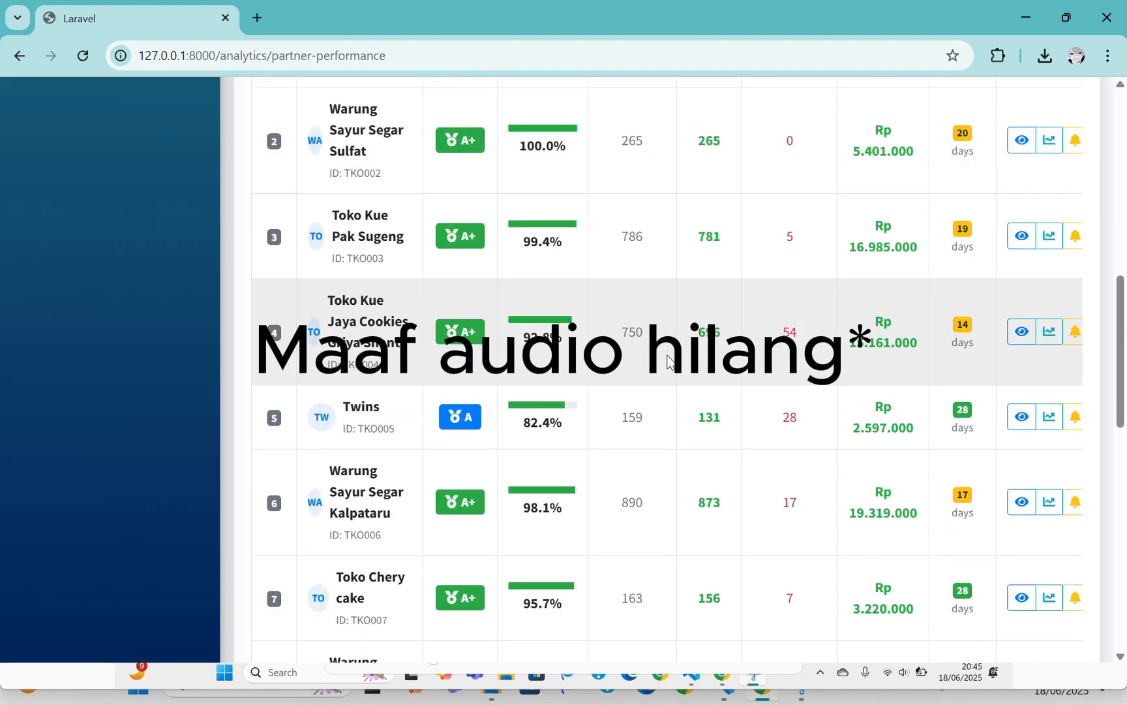
pyautogui.scroll(-7, 668, 360)
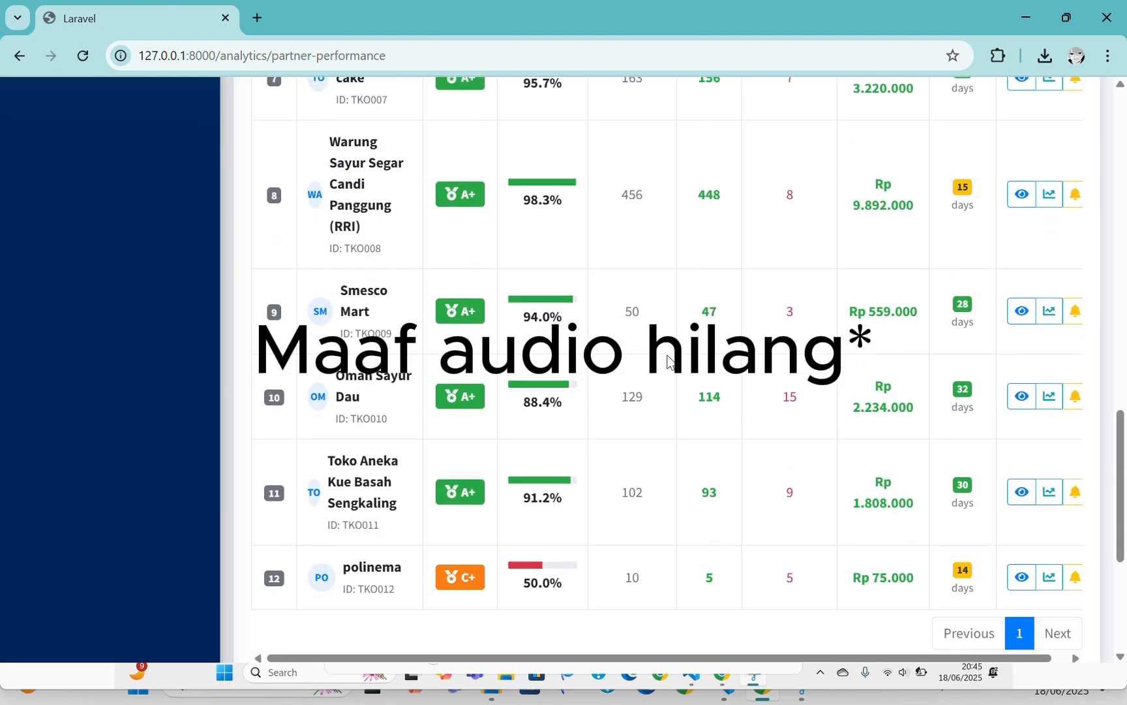
pyautogui.scroll(8, 668, 356)
pyautogui.scroll(6, 666, 355)
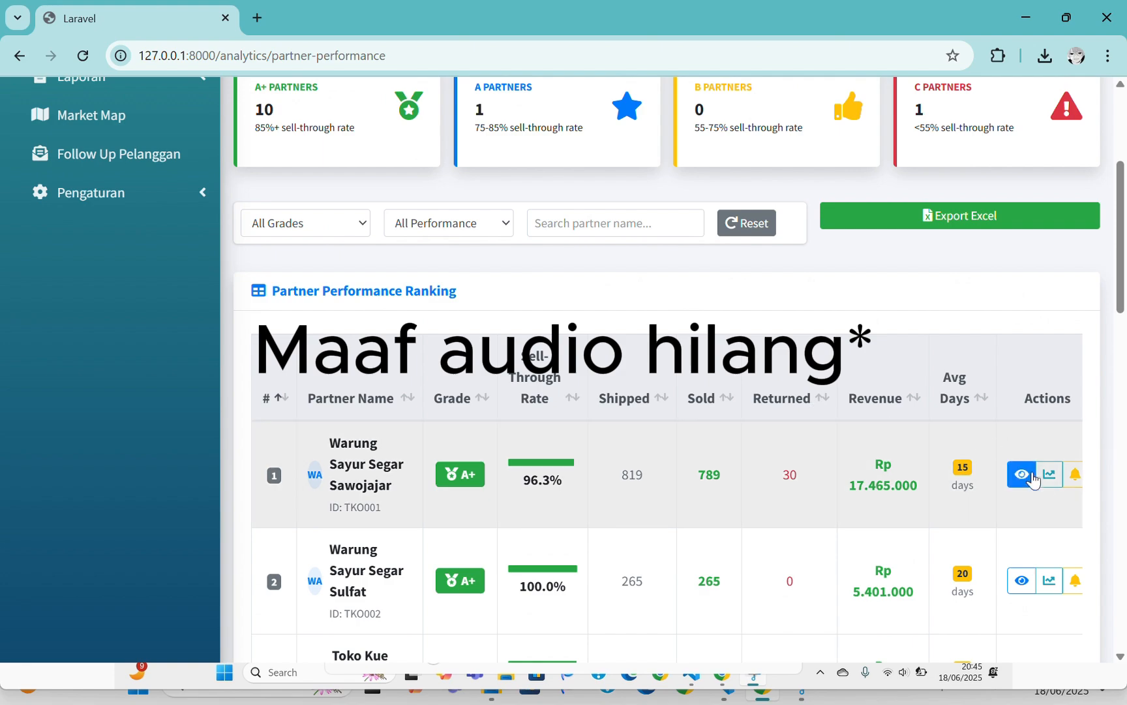
# View the rank-1 partner's history chart and details (96.34% sell-through), then go back to the dashboard
pyautogui.click(1048, 477)
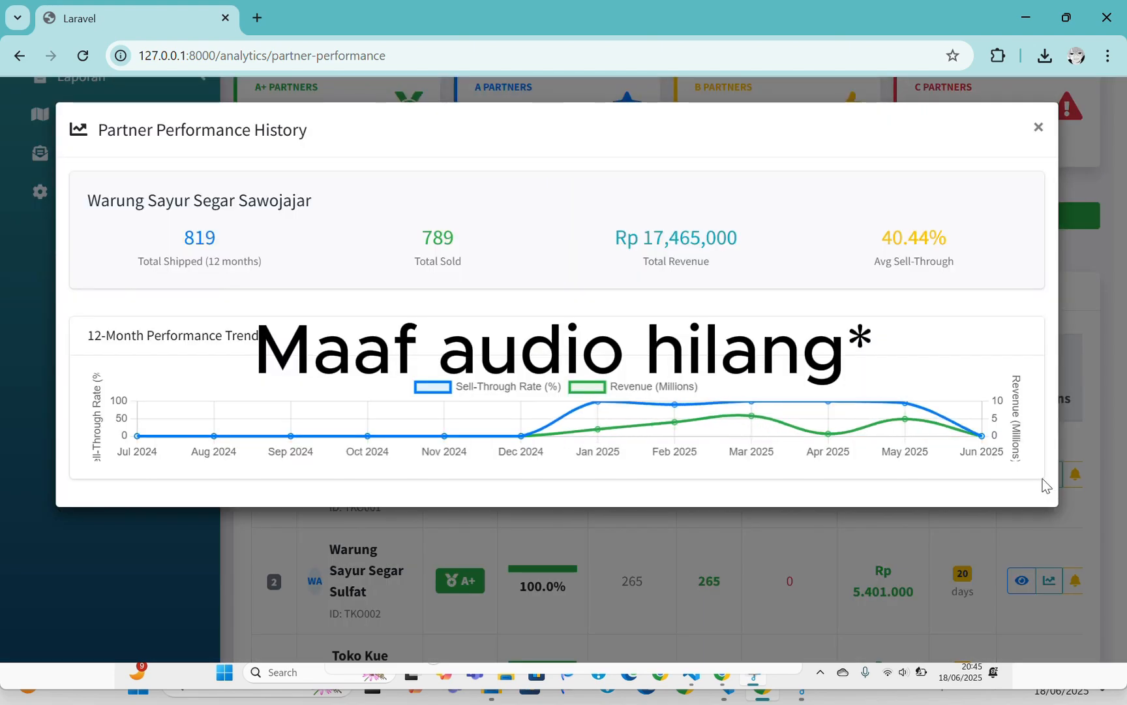
pyautogui.click(1038, 128)
pyautogui.click(1020, 475)
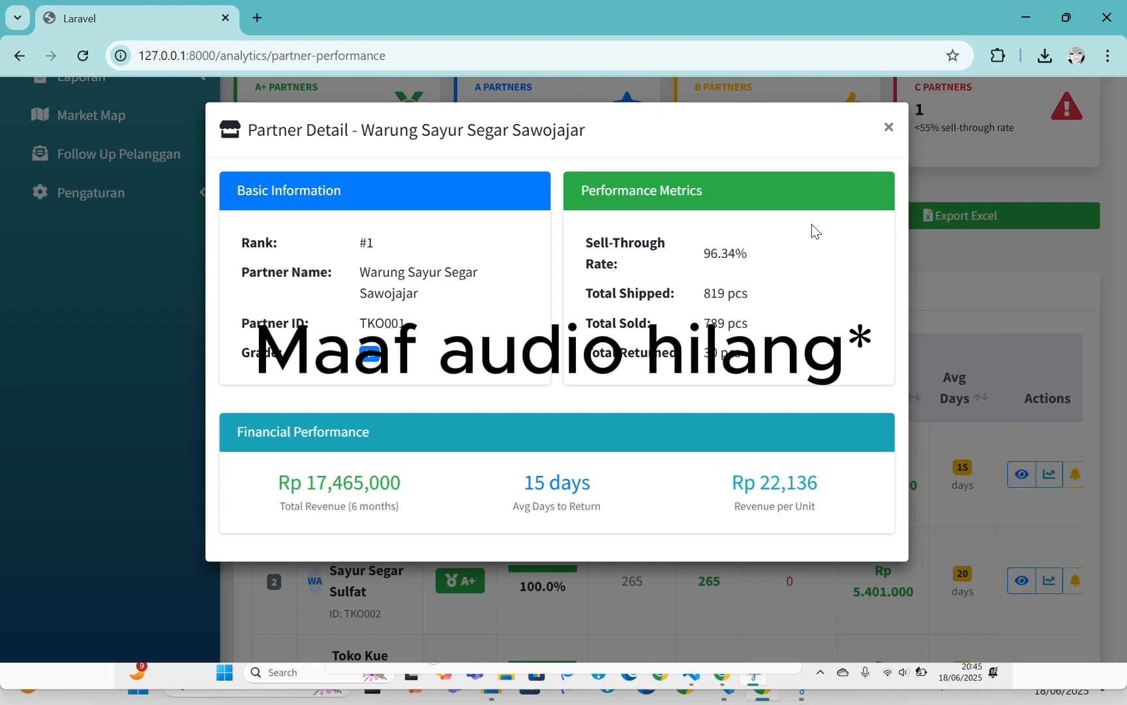
pyautogui.click(888, 127)
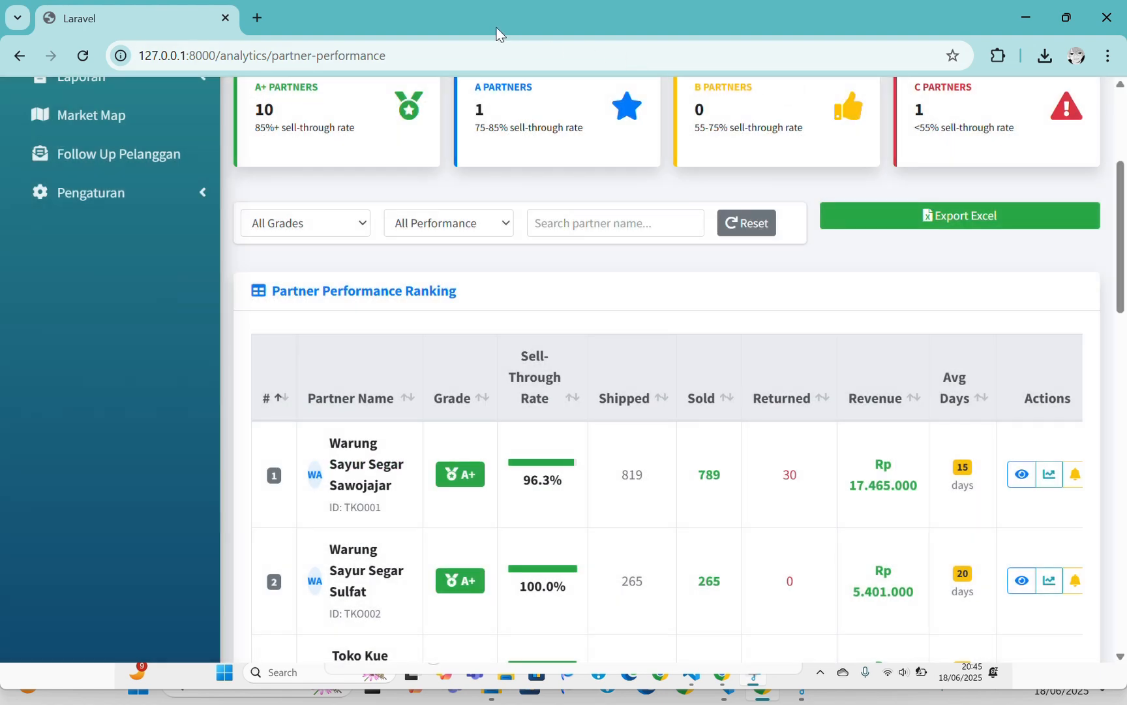
pyautogui.hotkey('alt', 'Left')
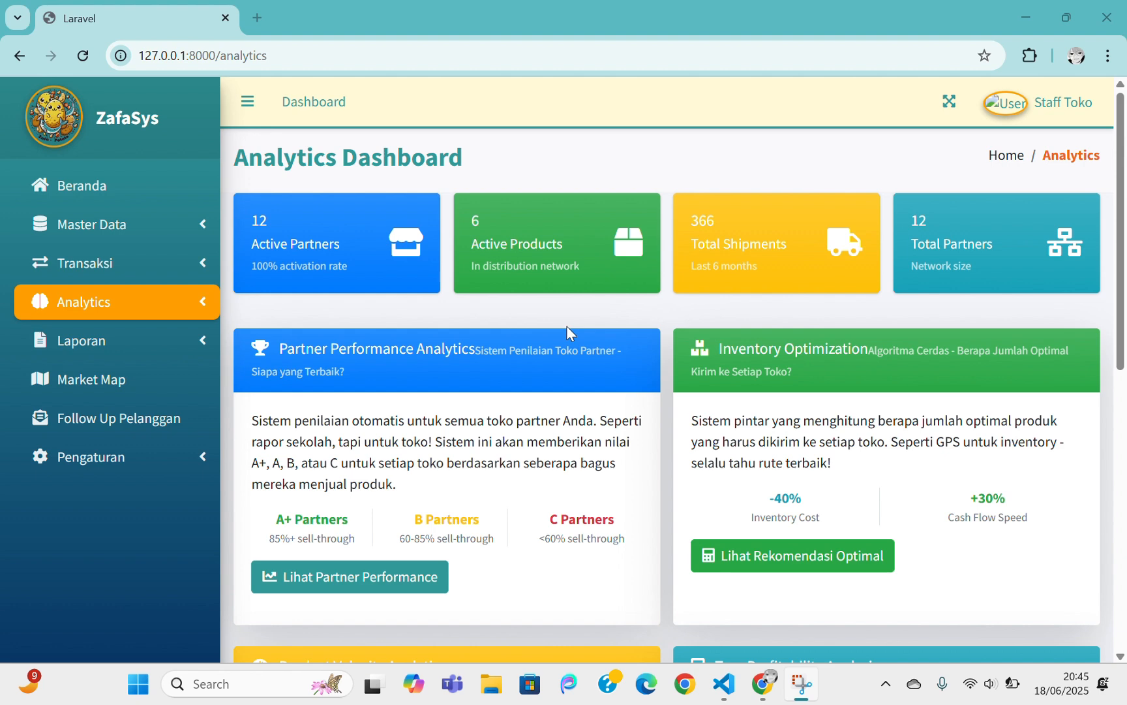
# Open the optimal inventory recommendations and scroll through the 53 product-store rows
pyautogui.click(769, 556)
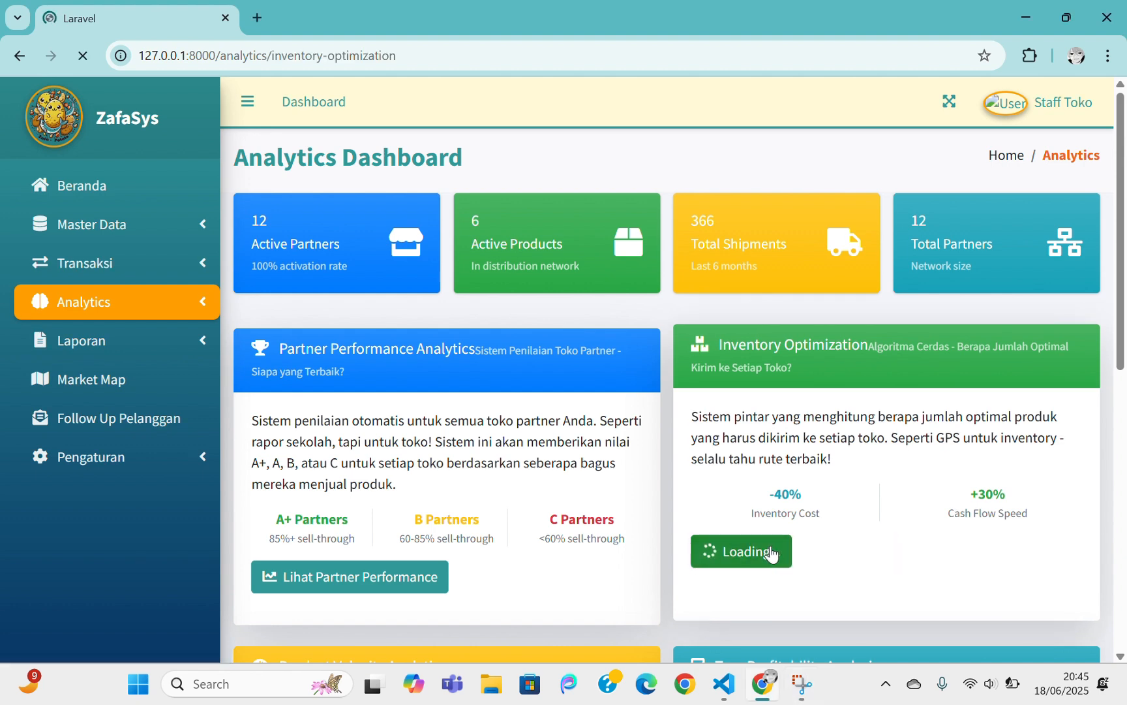
pyautogui.scroll(-2, 799, 502)
pyautogui.scroll(-6, 800, 501)
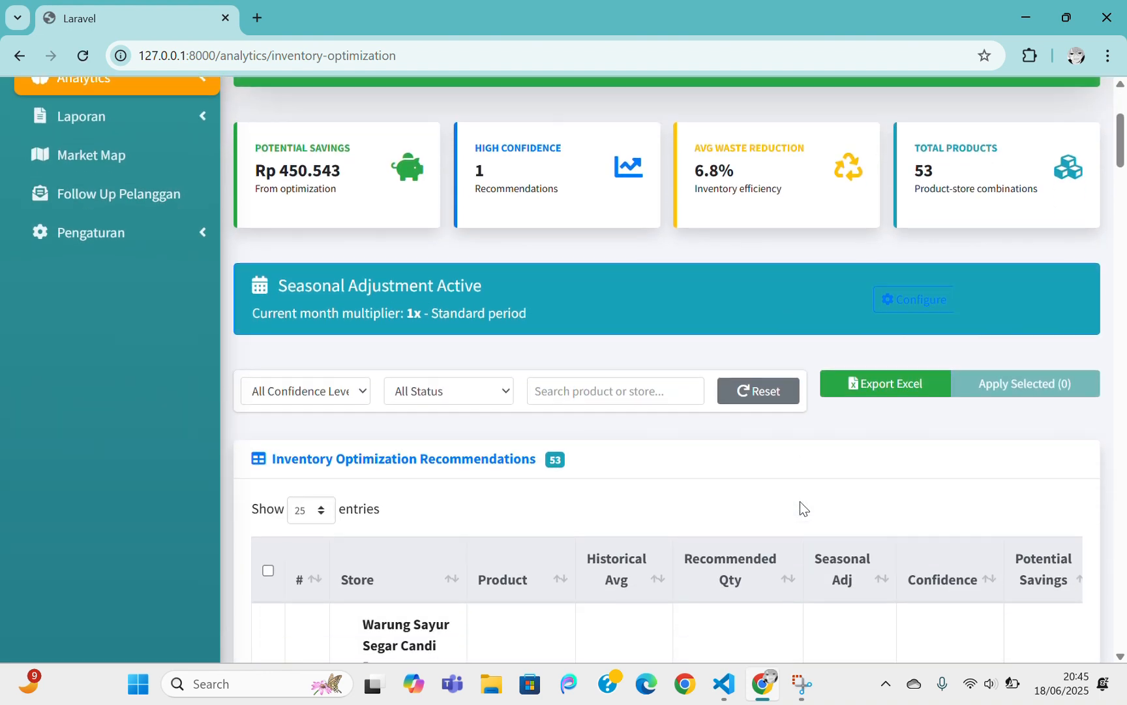
pyautogui.scroll(-8, 802, 495)
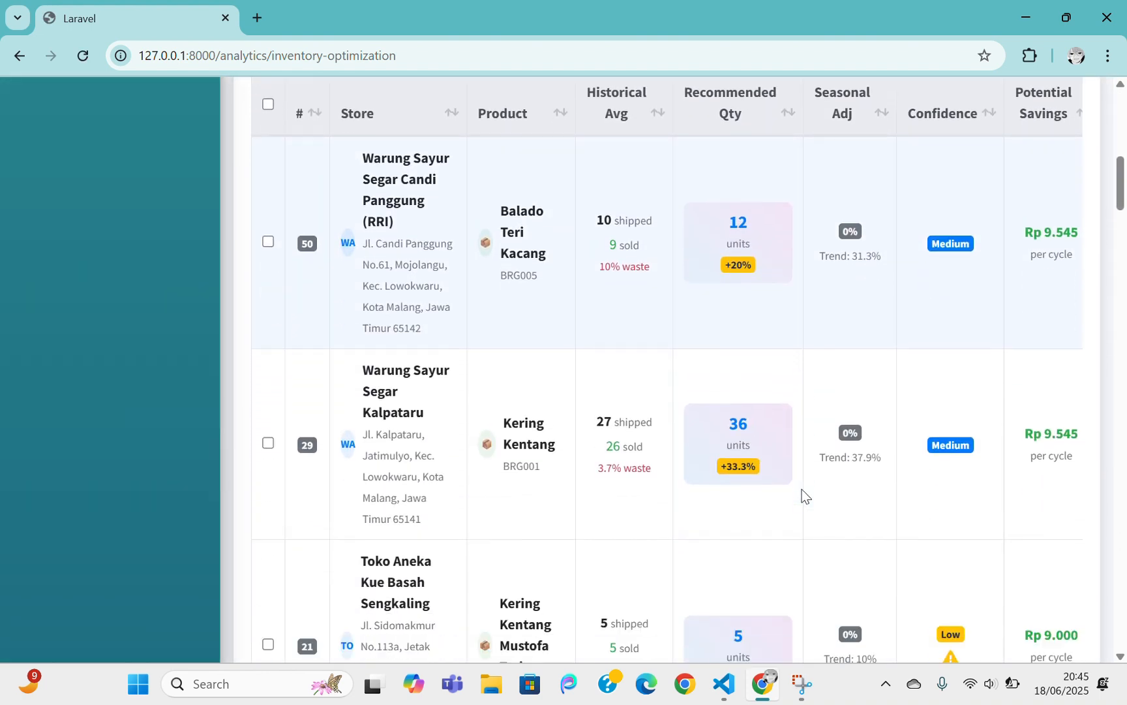
pyautogui.scroll(-5, 801, 496)
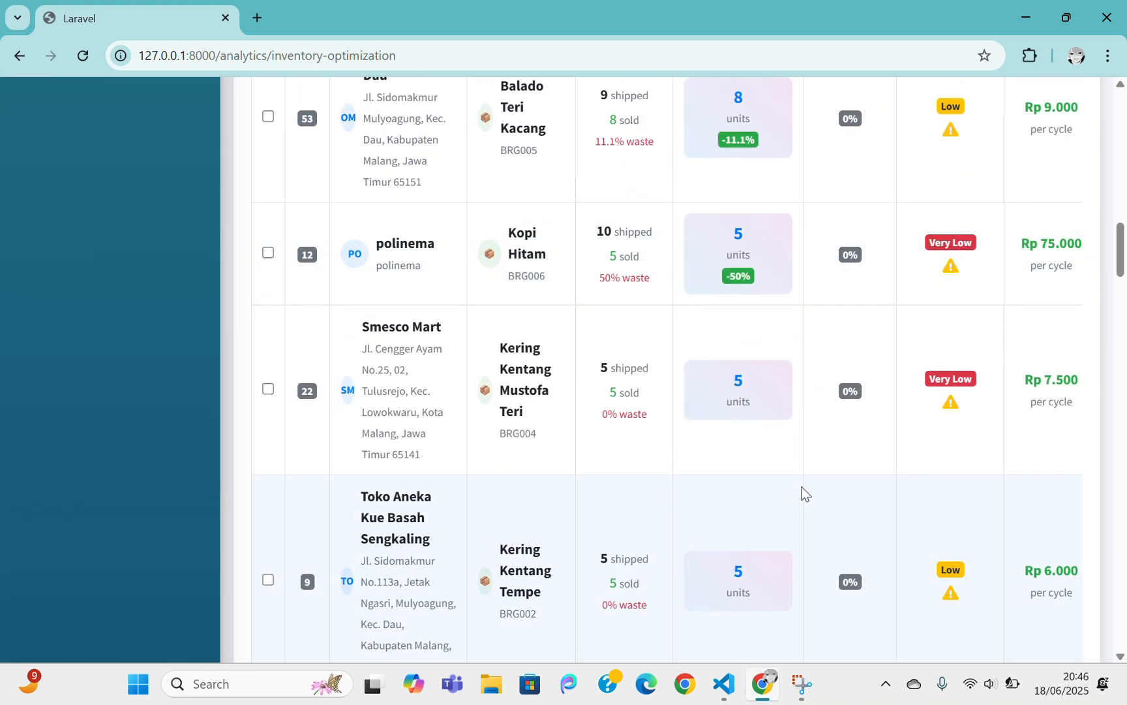
pyautogui.scroll(-4, 801, 487)
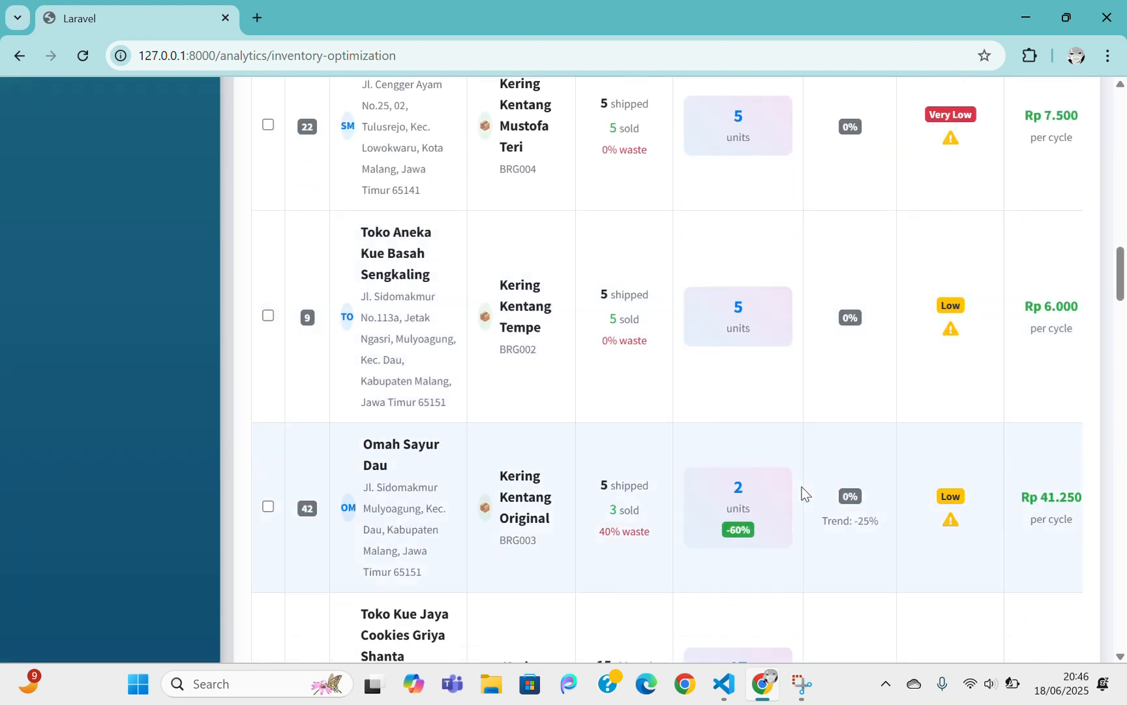
pyautogui.scroll(-4, 801, 487)
pyautogui.scroll(3, 848, 485)
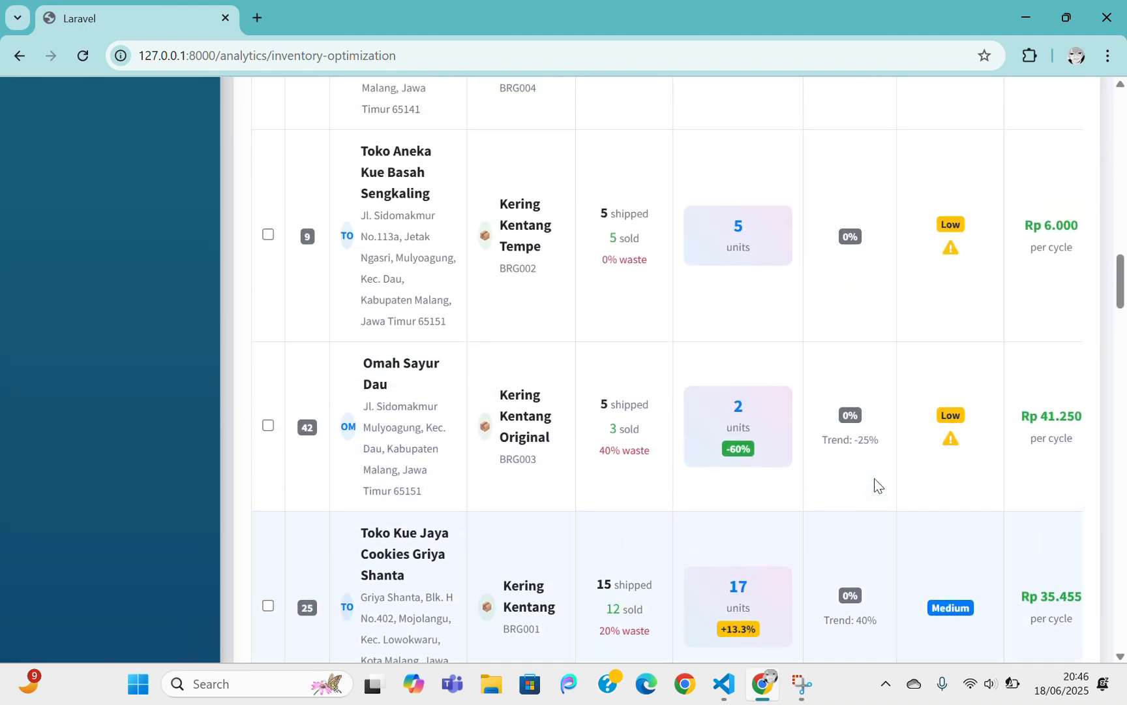
pyautogui.scroll(20, 876, 484)
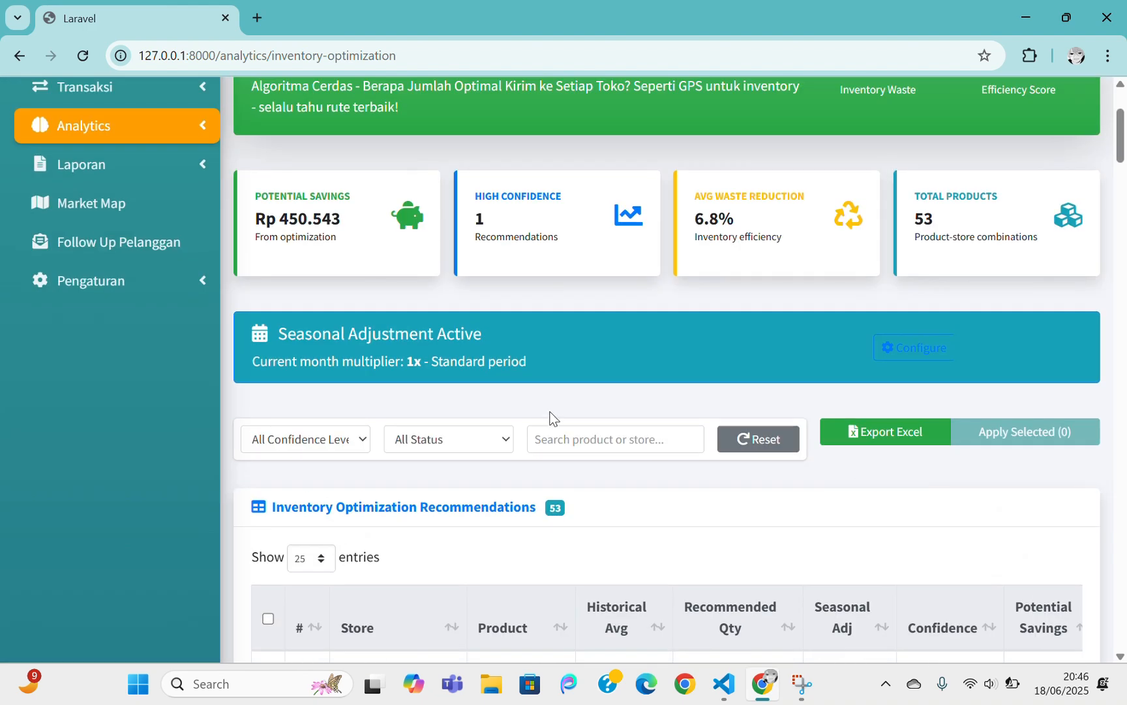
# Check the Confidence and Status filter options without changing them, and focus the search box
pyautogui.click(339, 439)
pyautogui.click(455, 437)
pyautogui.click(456, 438)
pyautogui.click(585, 441)
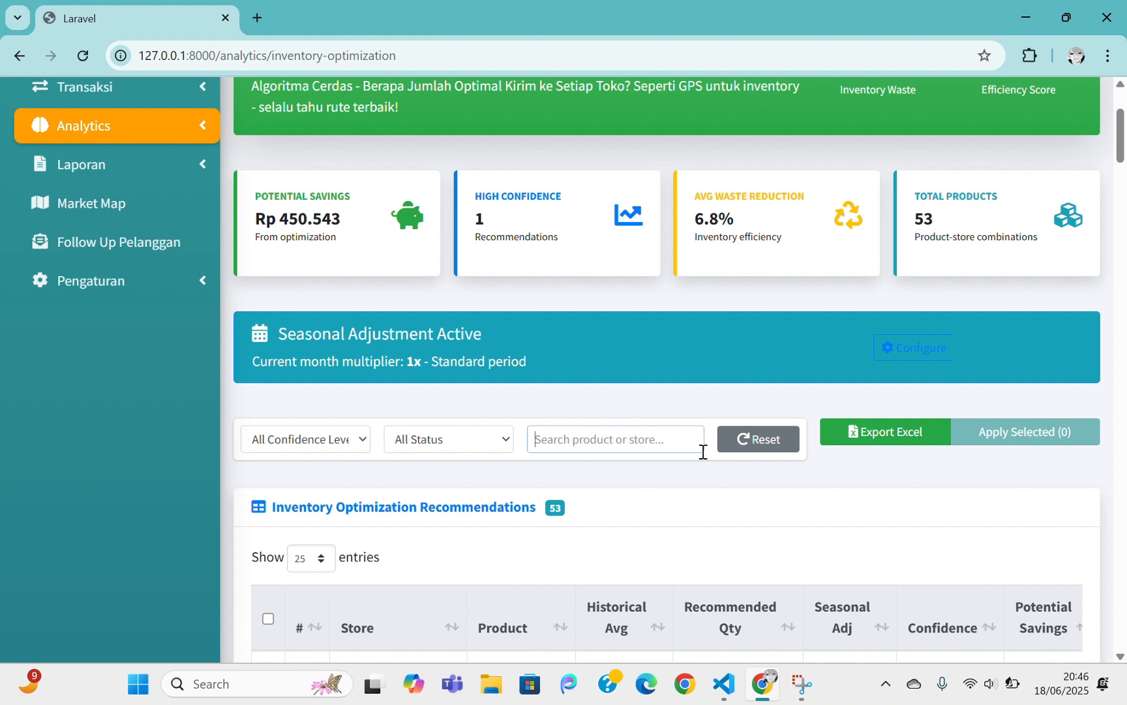
# Export the inventory optimization recommendations to Excel and dismiss the Export started notice
pyautogui.click(887, 441)
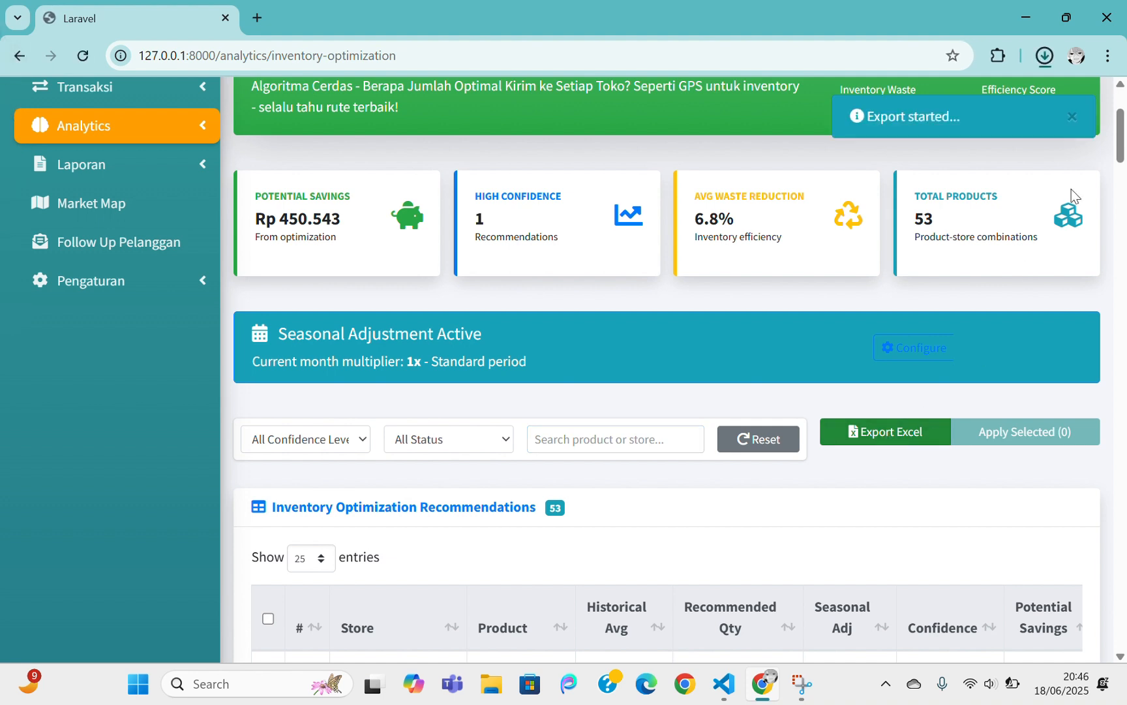
pyautogui.click(1070, 117)
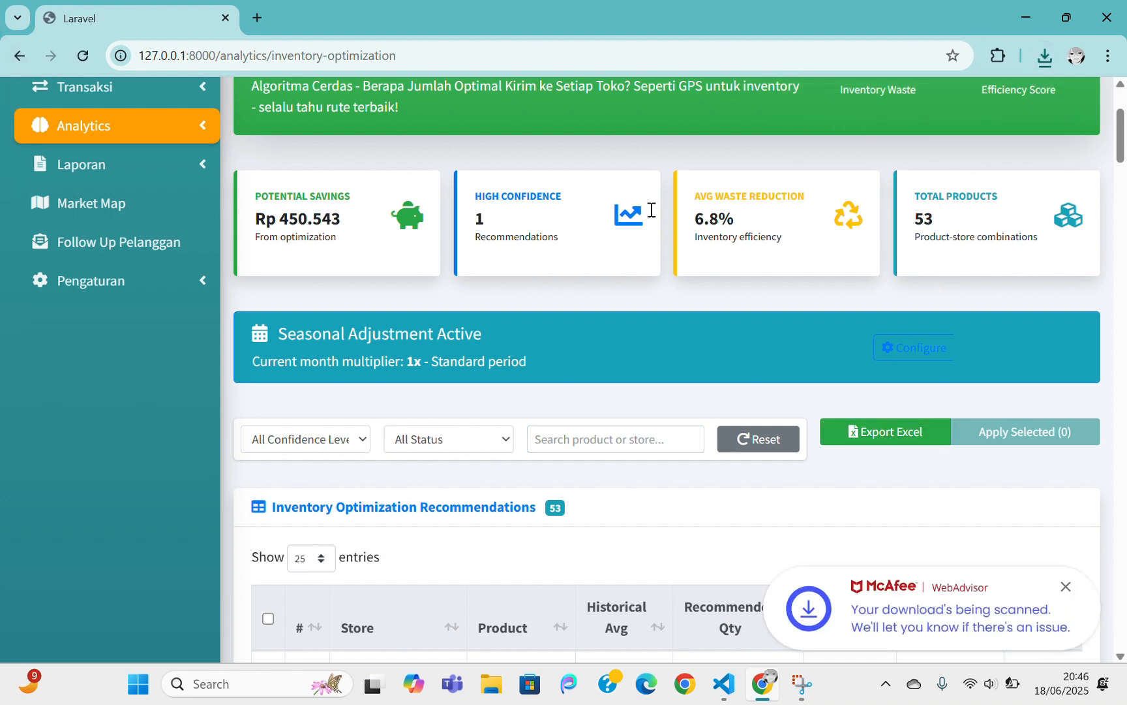
pyautogui.scroll(1, 191, 139)
pyautogui.click(174, 225)
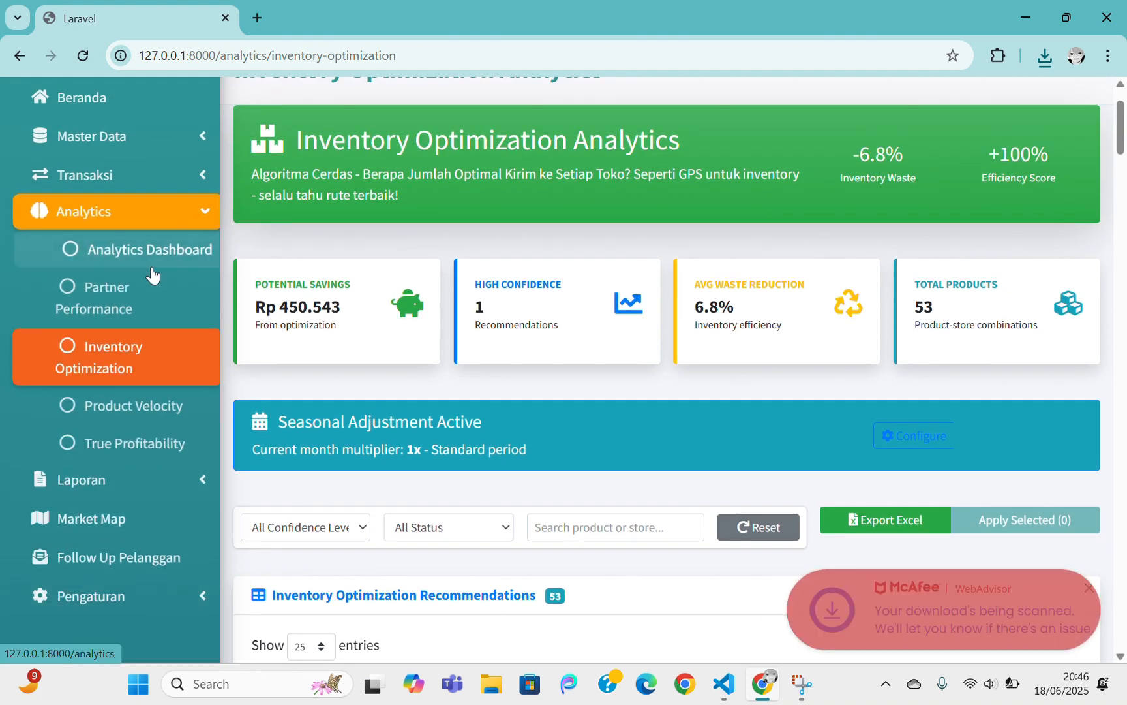
pyautogui.click(149, 408)
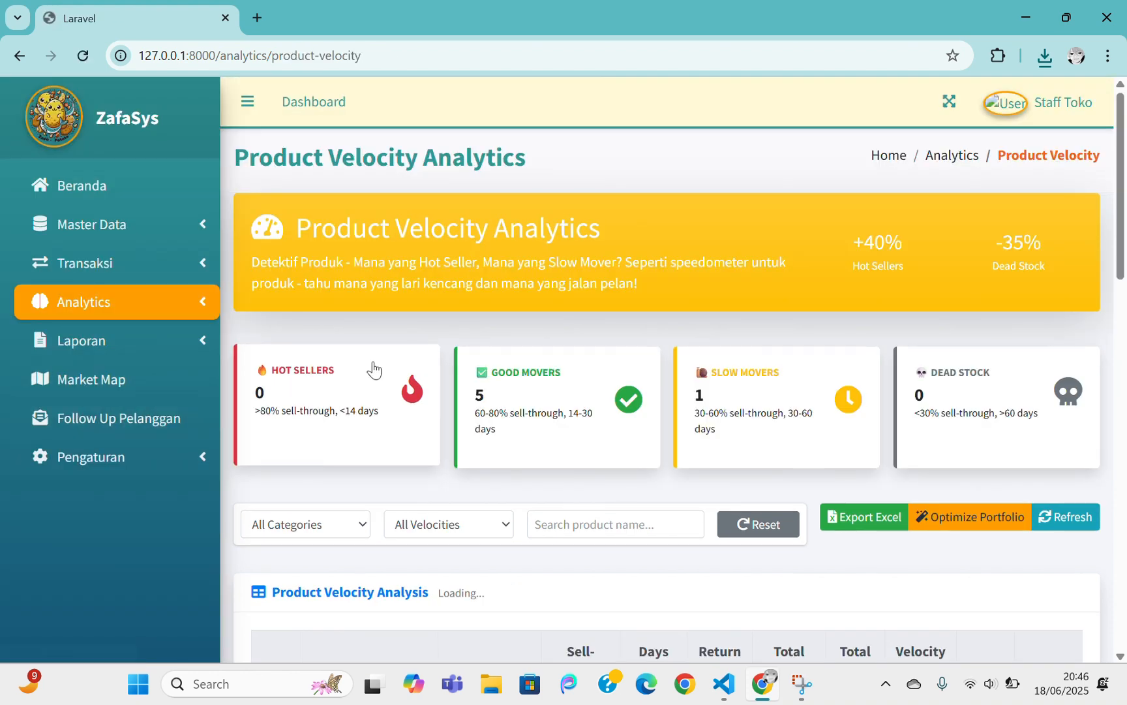
pyautogui.scroll(-1, 372, 373)
pyautogui.scroll(-1, 373, 369)
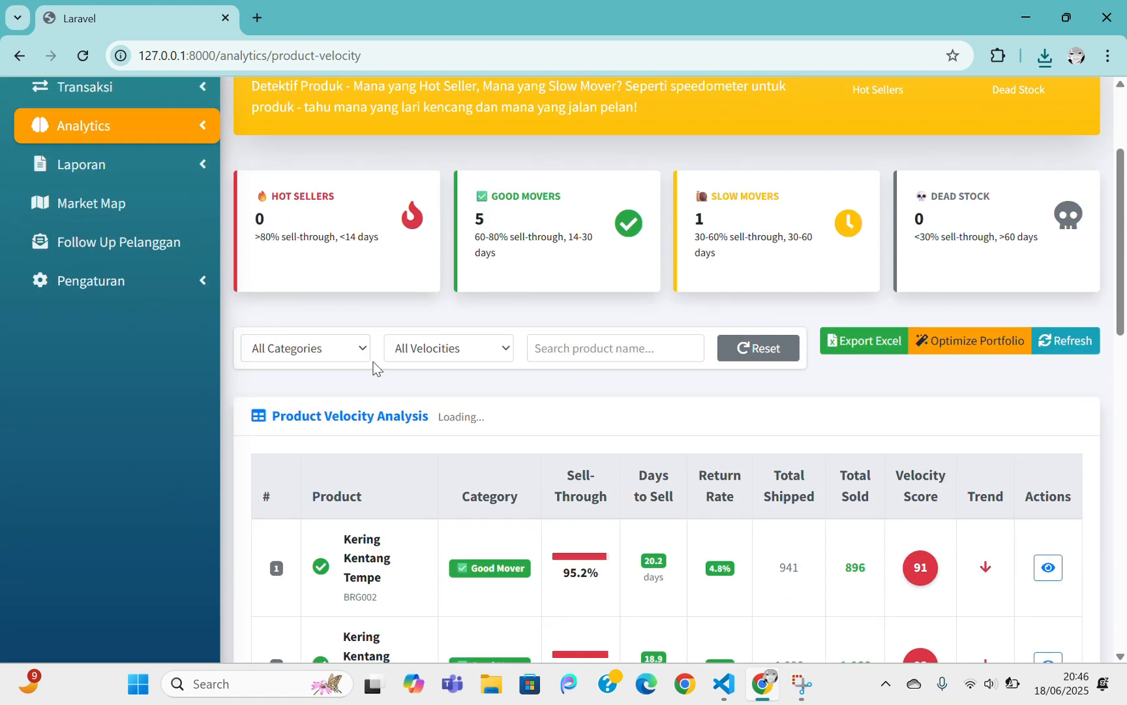
pyautogui.scroll(-1, 373, 363)
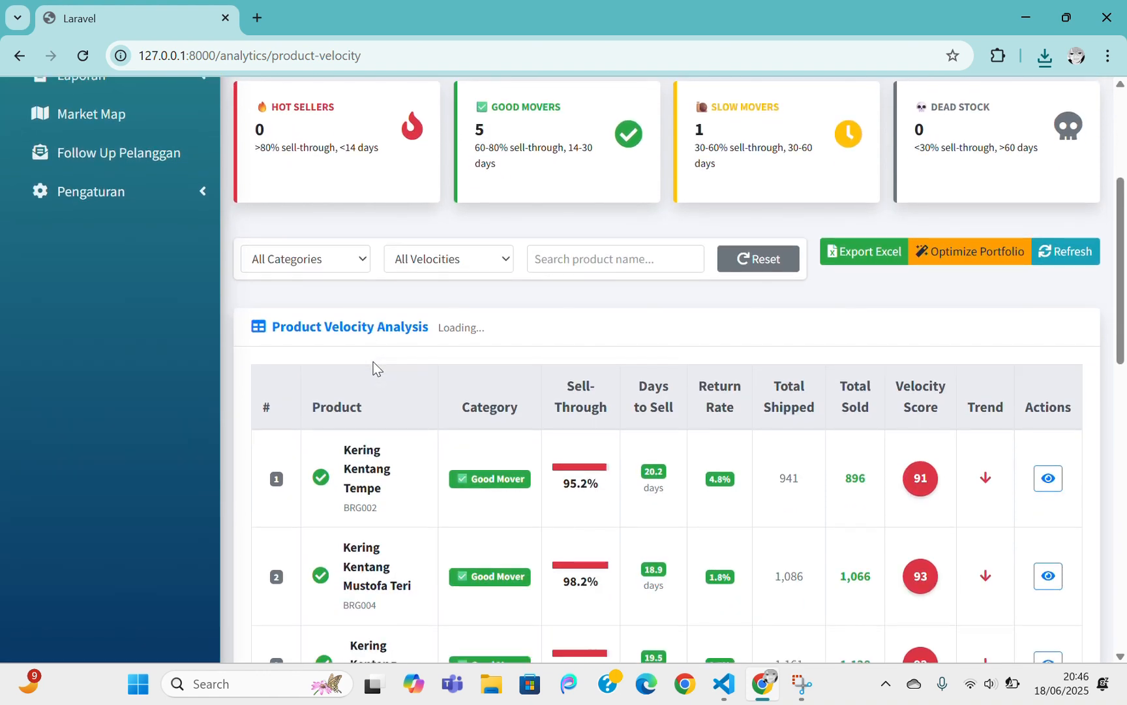
pyautogui.scroll(-5, 374, 367)
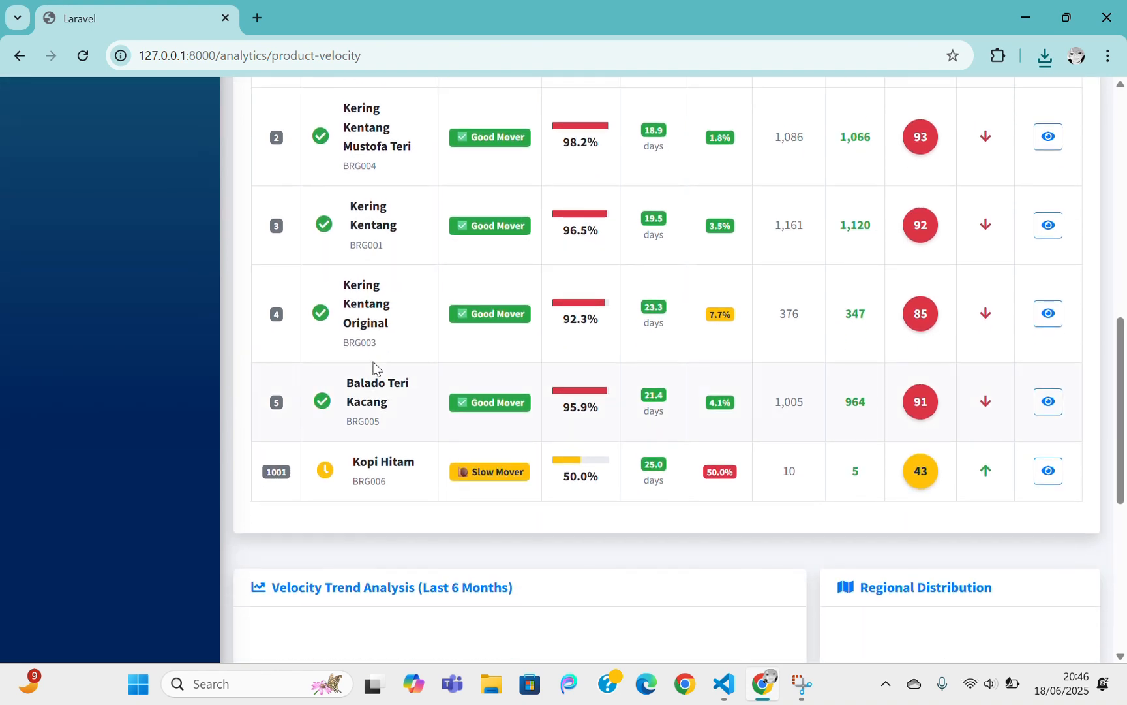
pyautogui.scroll(3, 373, 361)
pyautogui.scroll(5, 373, 362)
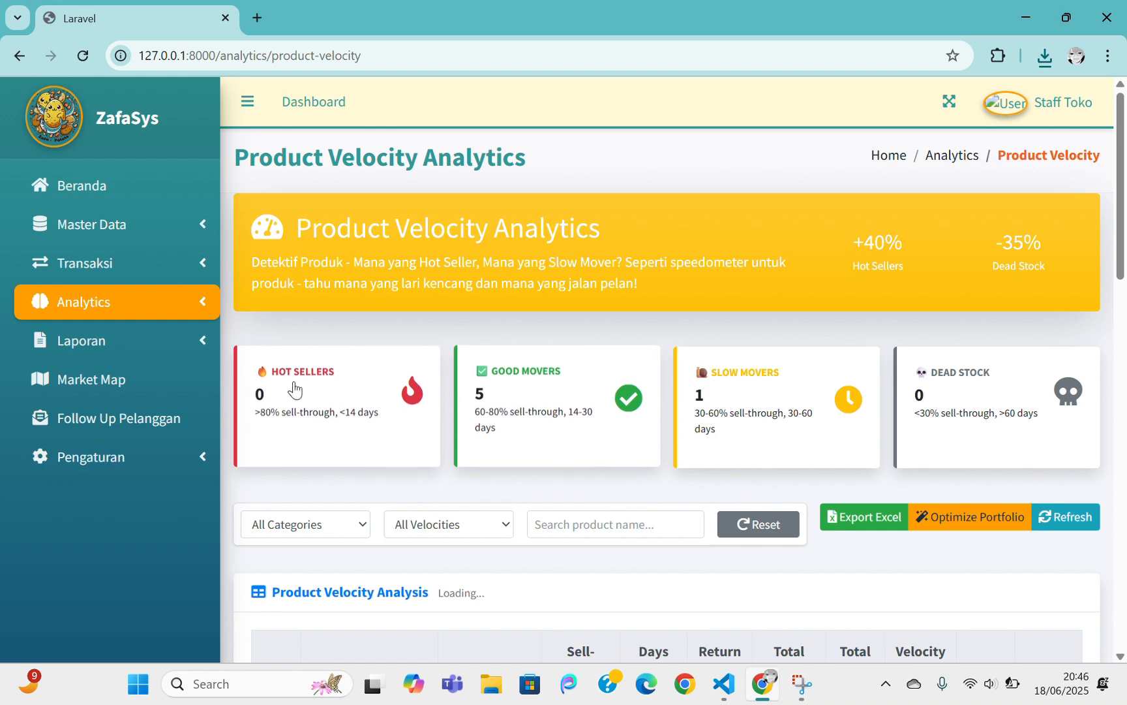
pyautogui.scroll(-2, 467, 382)
pyautogui.scroll(2, 467, 382)
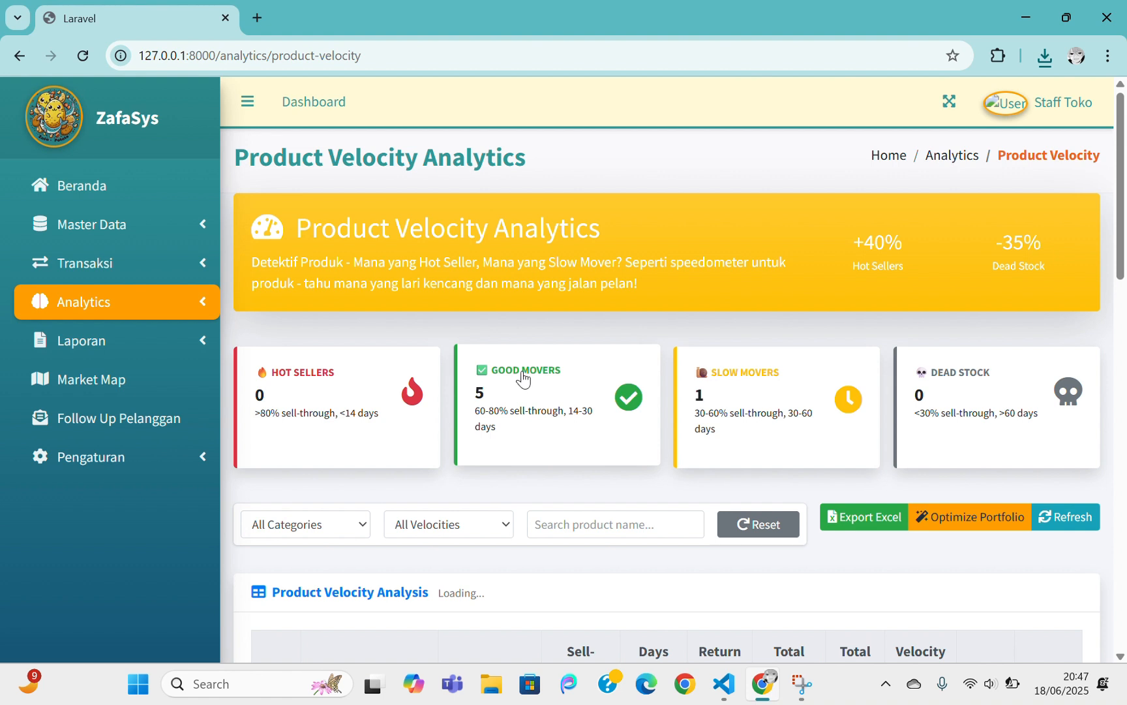
# Leave the Product Velocity filters at All Categories and All Velocities, then expand Analytics
pyautogui.click(338, 523)
pyautogui.click(450, 528)
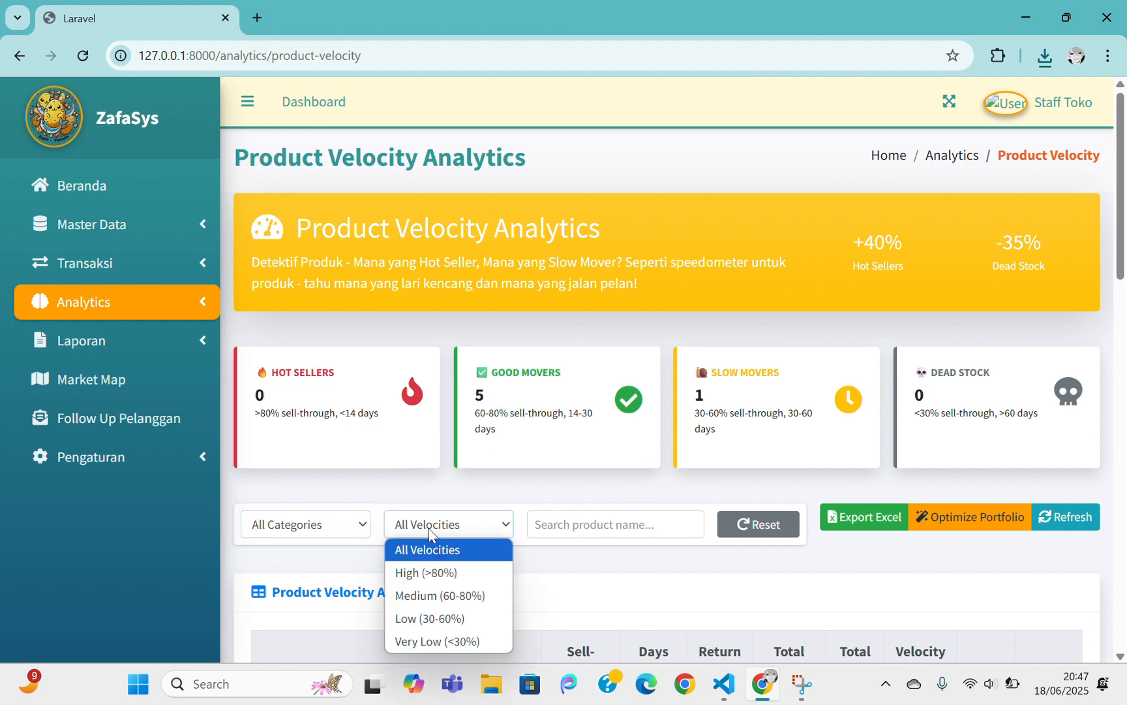
pyautogui.click(452, 528)
pyautogui.click(550, 526)
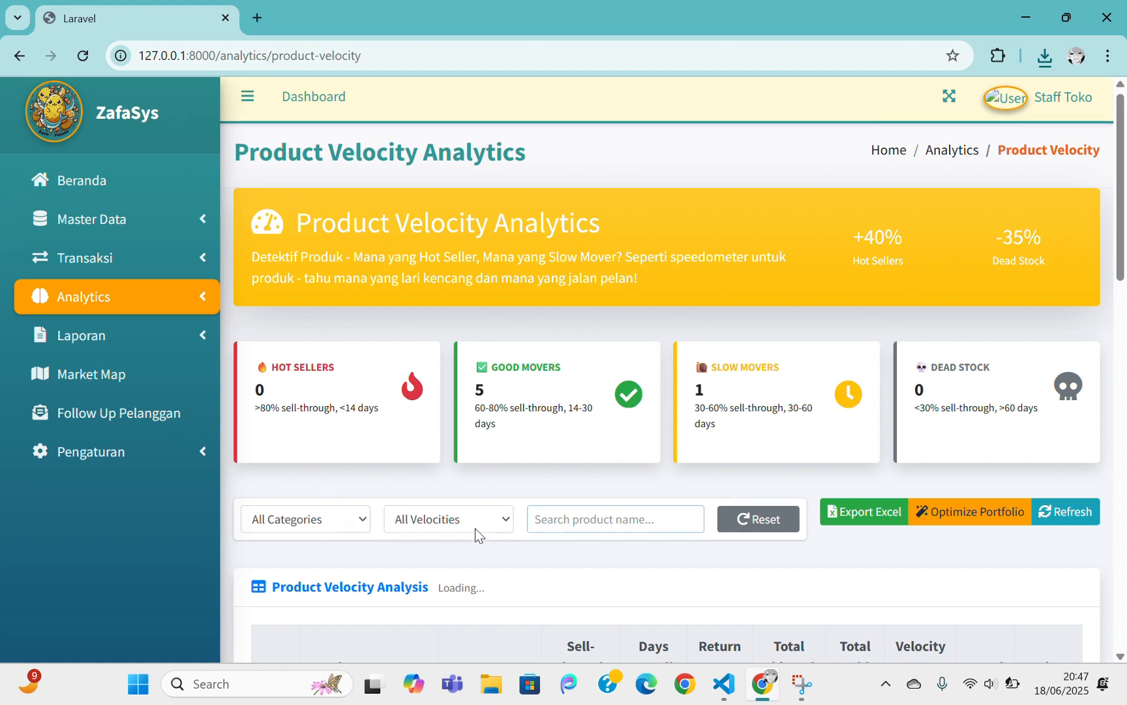
pyautogui.scroll(-3, 475, 527)
pyautogui.scroll(3, 475, 528)
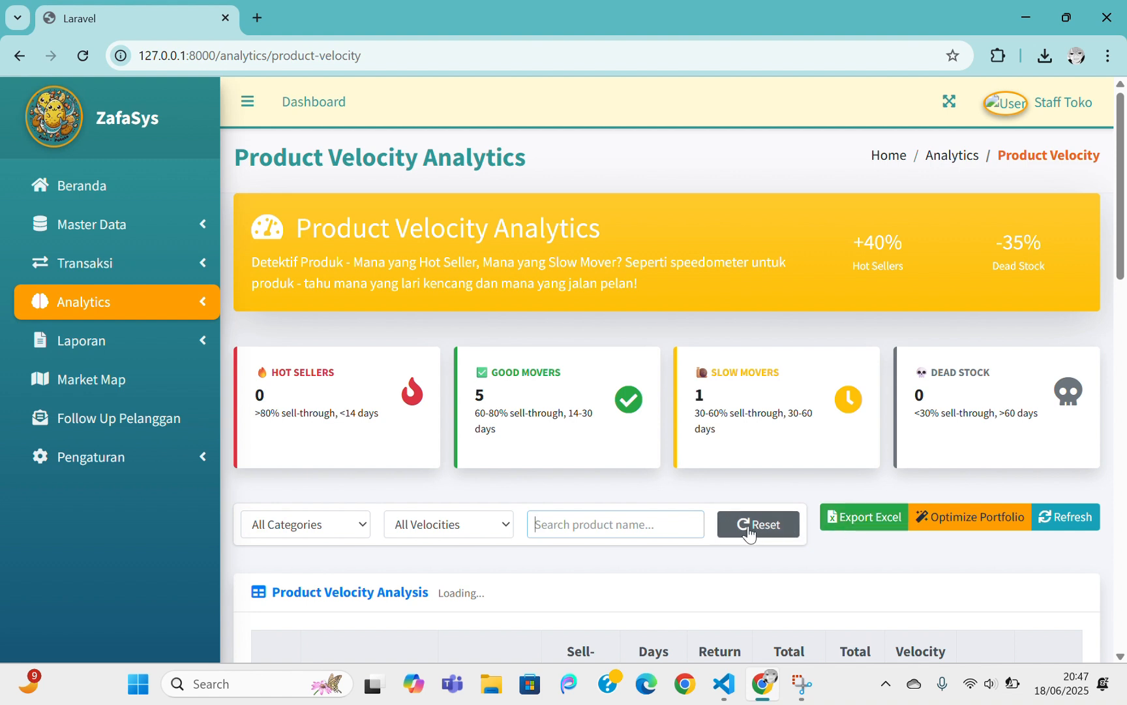
pyautogui.click(173, 312)
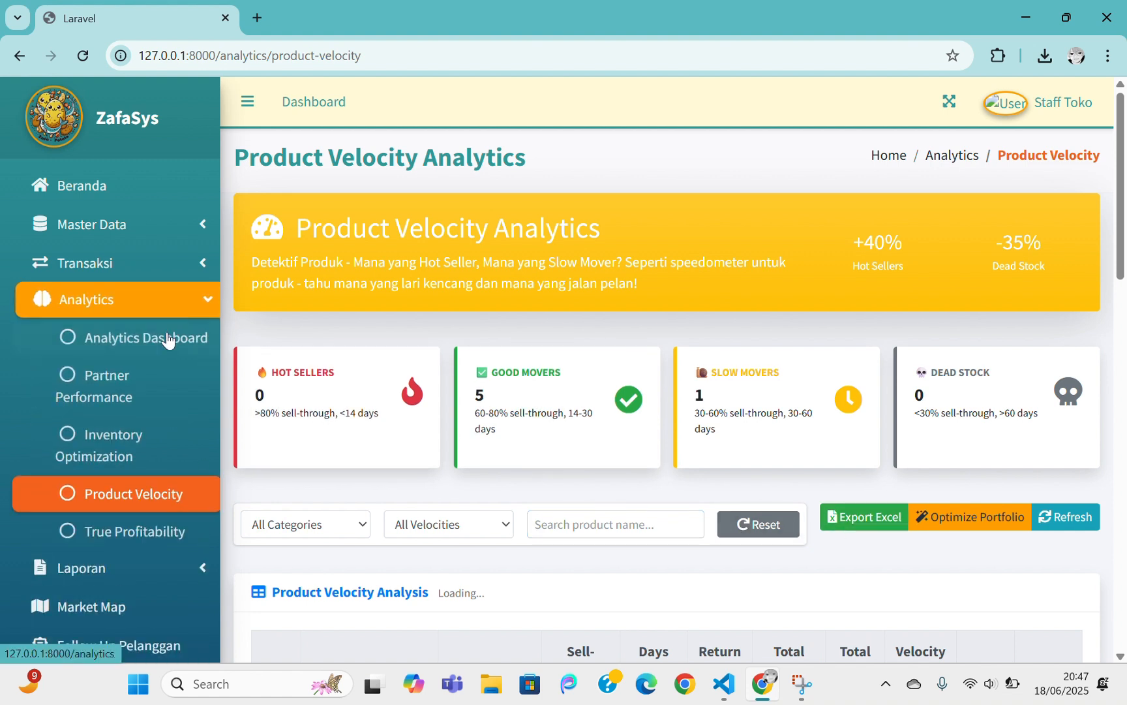
# Open True Profitability and scroll through the cost breakdown to the partner ranking table
pyautogui.click(165, 540)
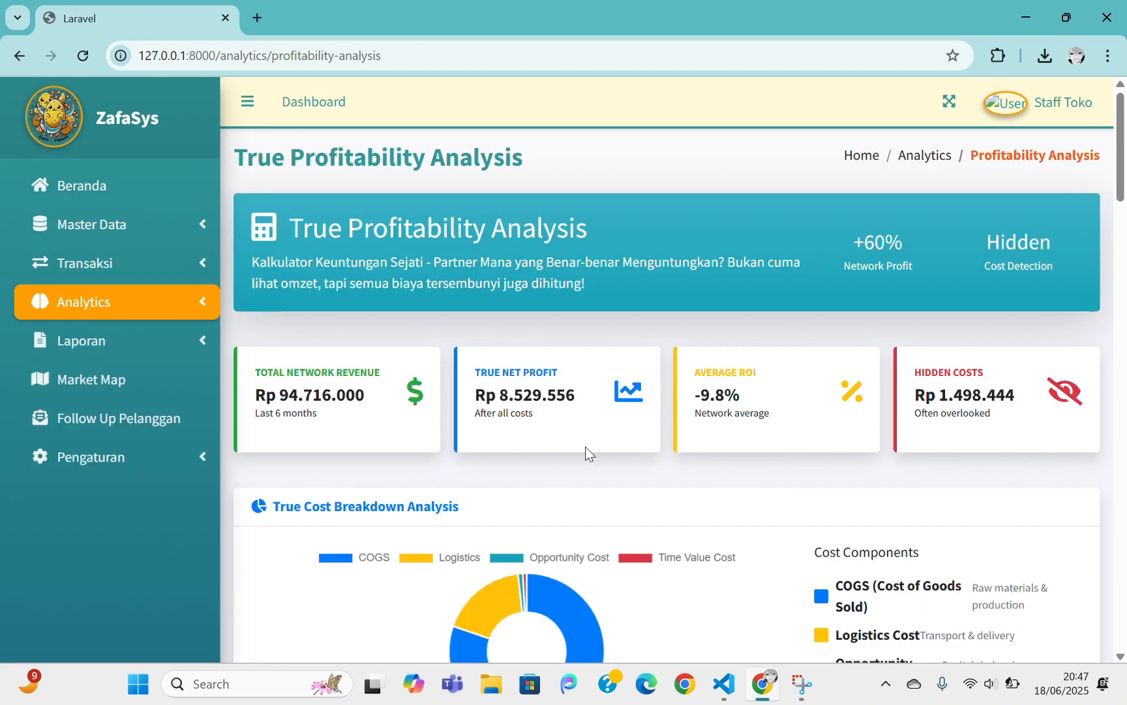
pyautogui.scroll(-1, 588, 451)
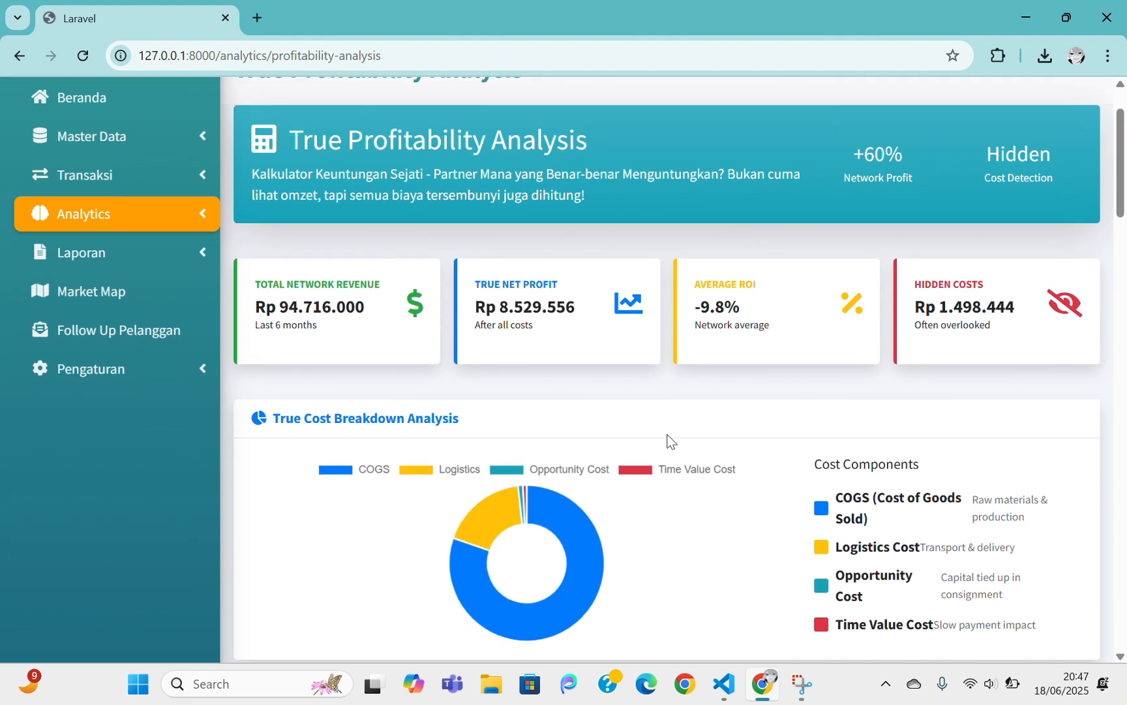
pyautogui.scroll(-1, 670, 441)
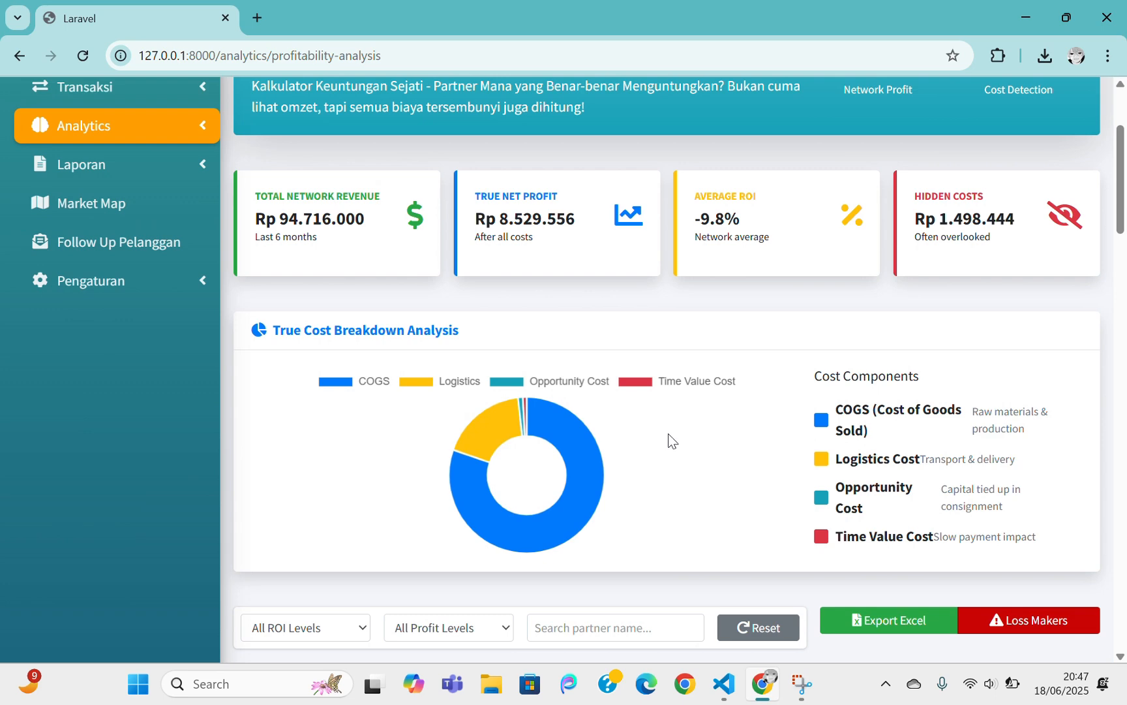
pyautogui.scroll(-2, 669, 433)
pyautogui.scroll(1, 669, 438)
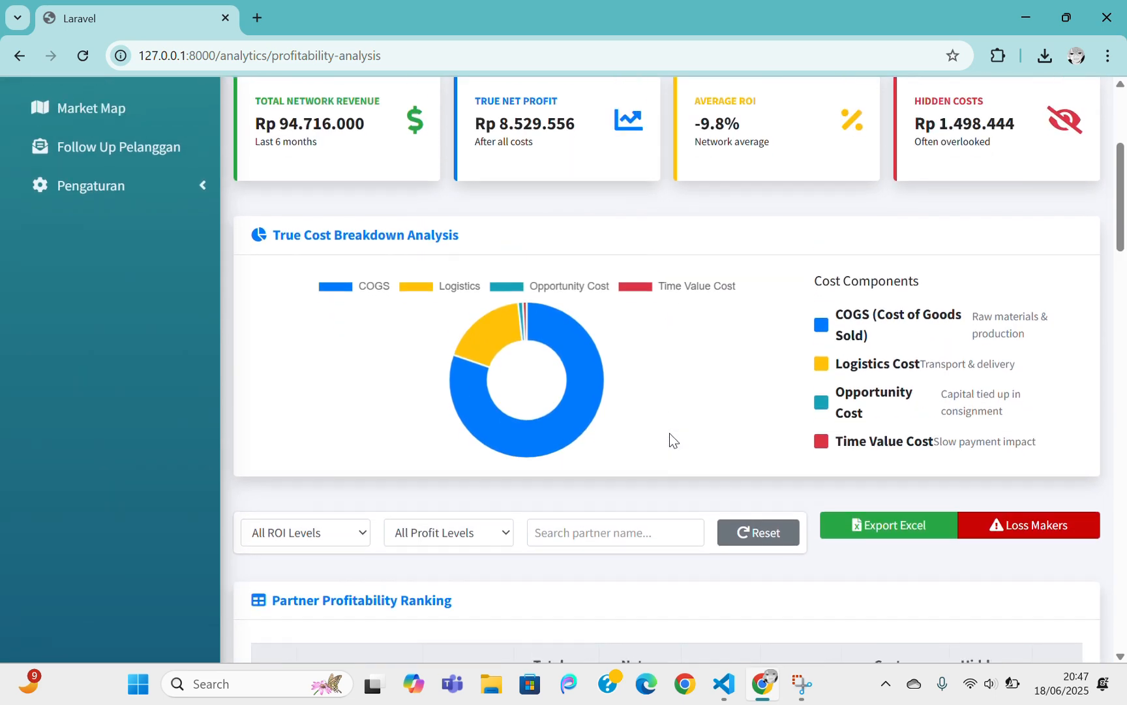
pyautogui.scroll(-1, 672, 441)
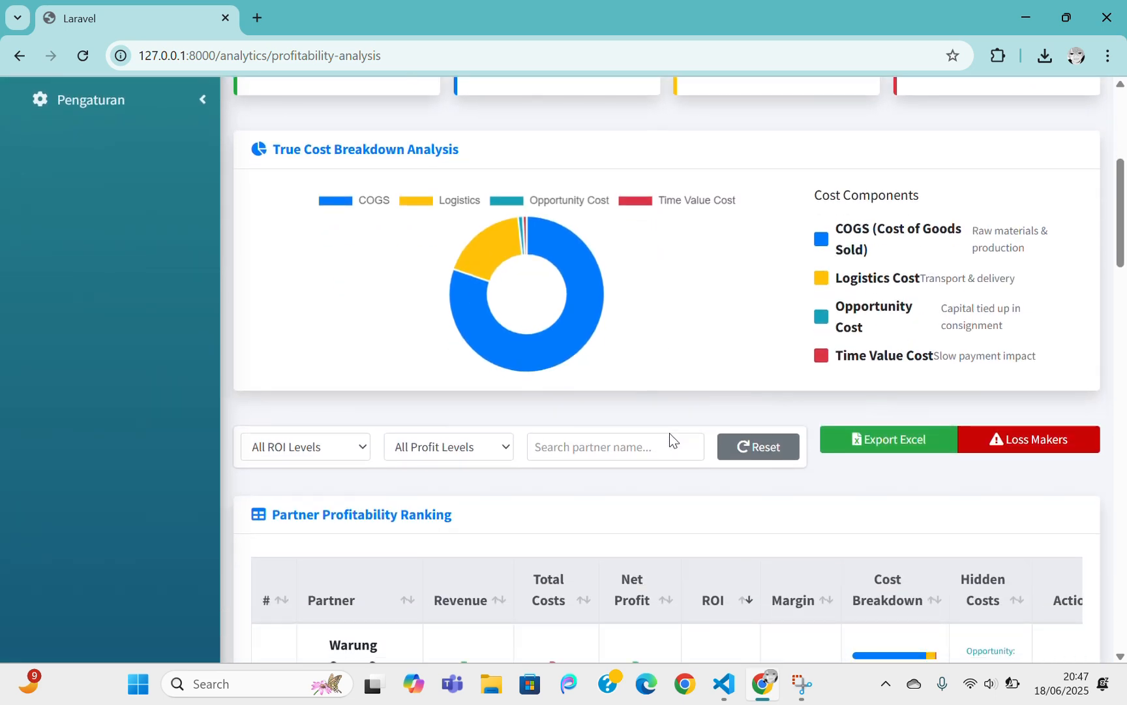
pyautogui.scroll(-3, 670, 437)
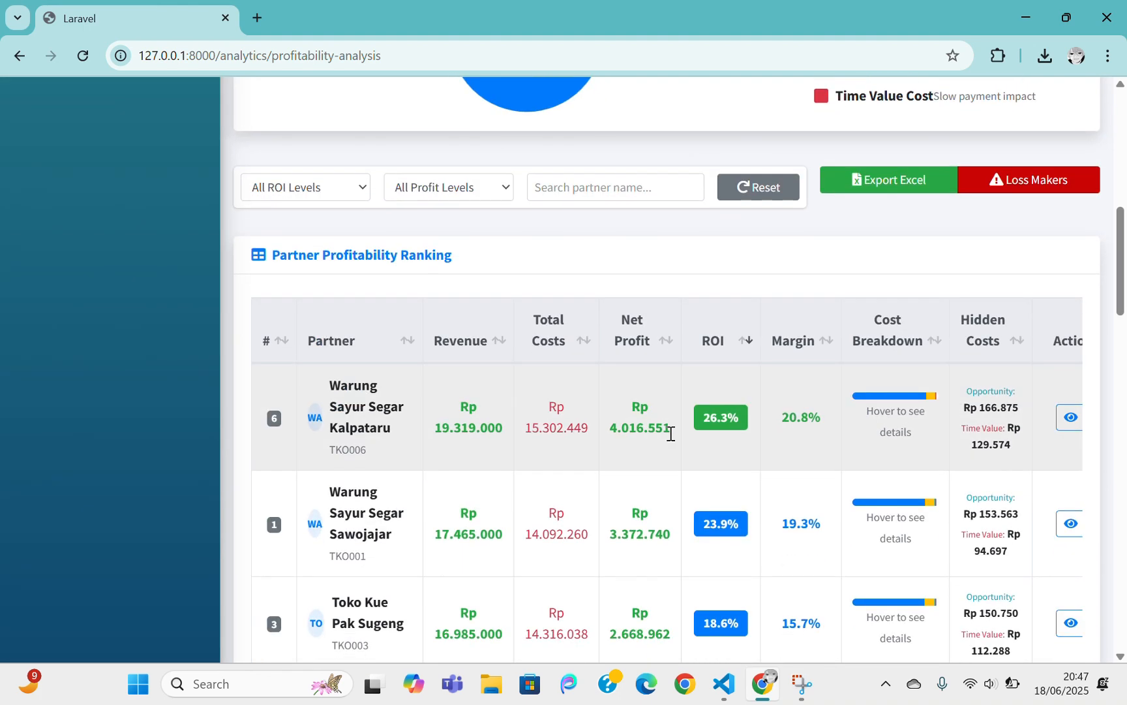
pyautogui.scroll(-1, 671, 433)
pyautogui.scroll(-4, 671, 432)
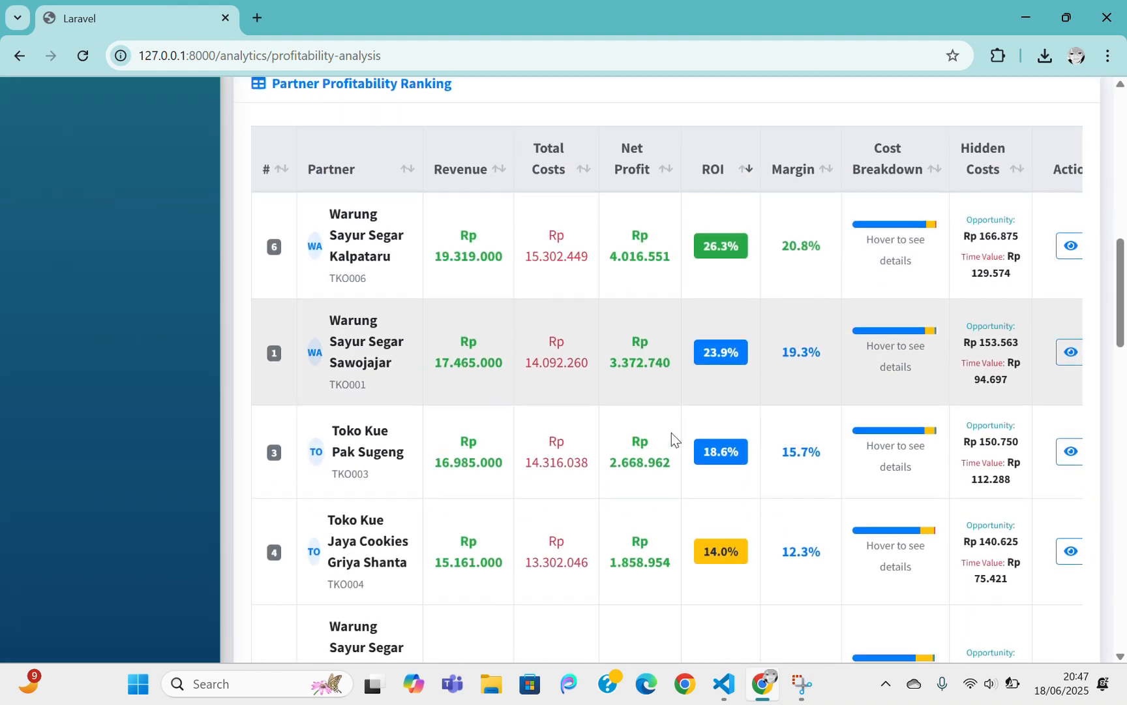
pyautogui.scroll(5, 672, 431)
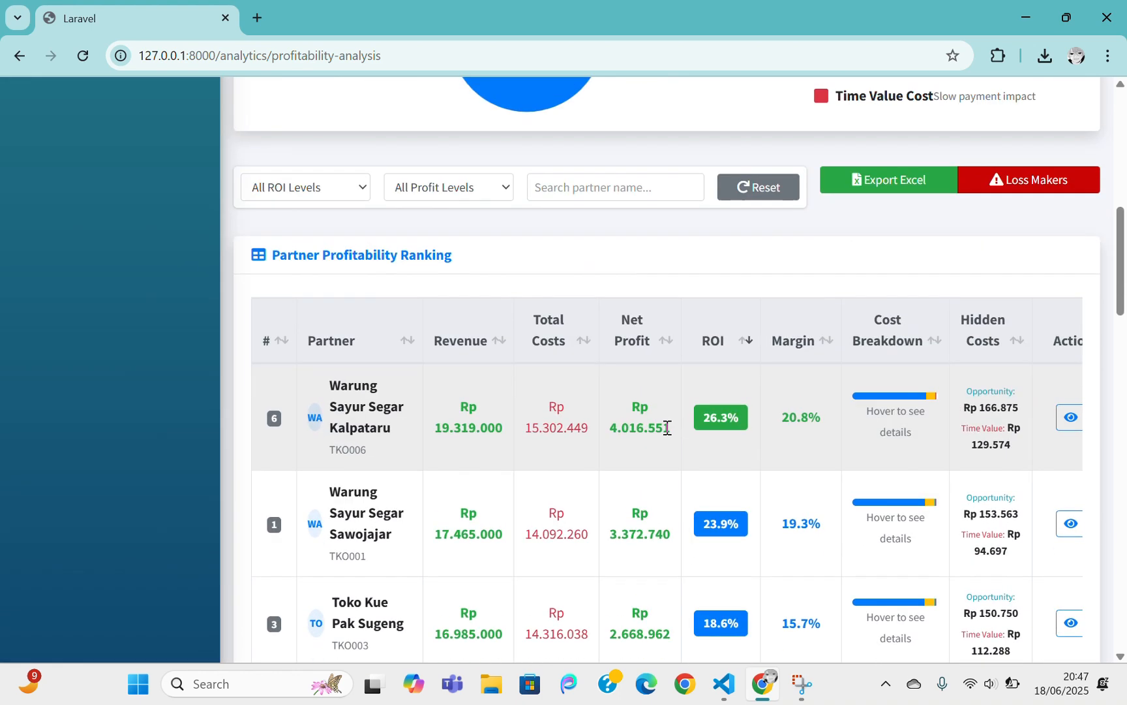
# Check the ROI and Profit Level filter options, leaving both unchanged
pyautogui.click(325, 191)
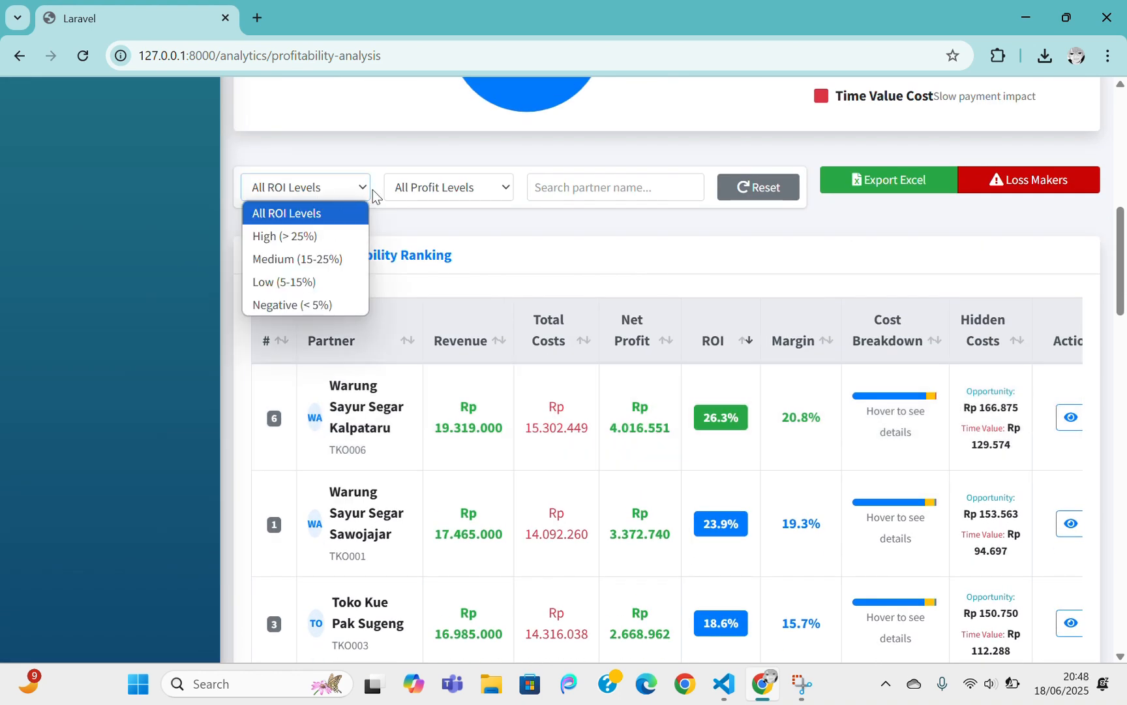
pyautogui.click(447, 187)
pyautogui.click(448, 188)
pyautogui.click(448, 188)
pyautogui.click(448, 188)
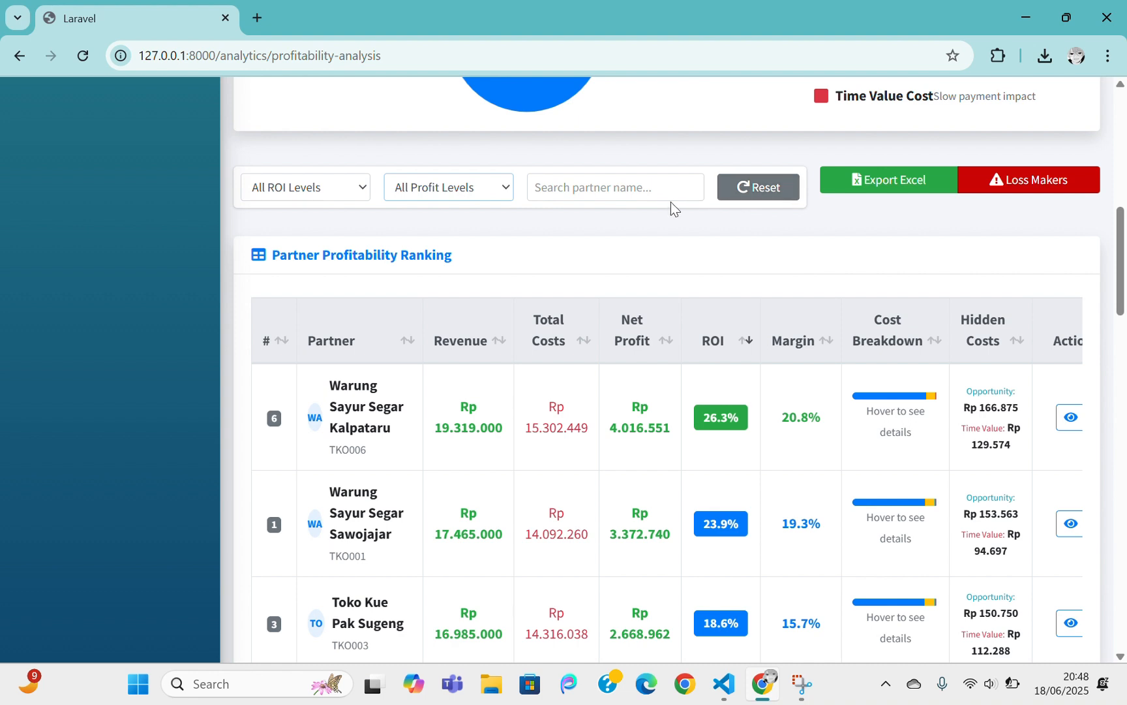
pyautogui.scroll(1, 815, 307)
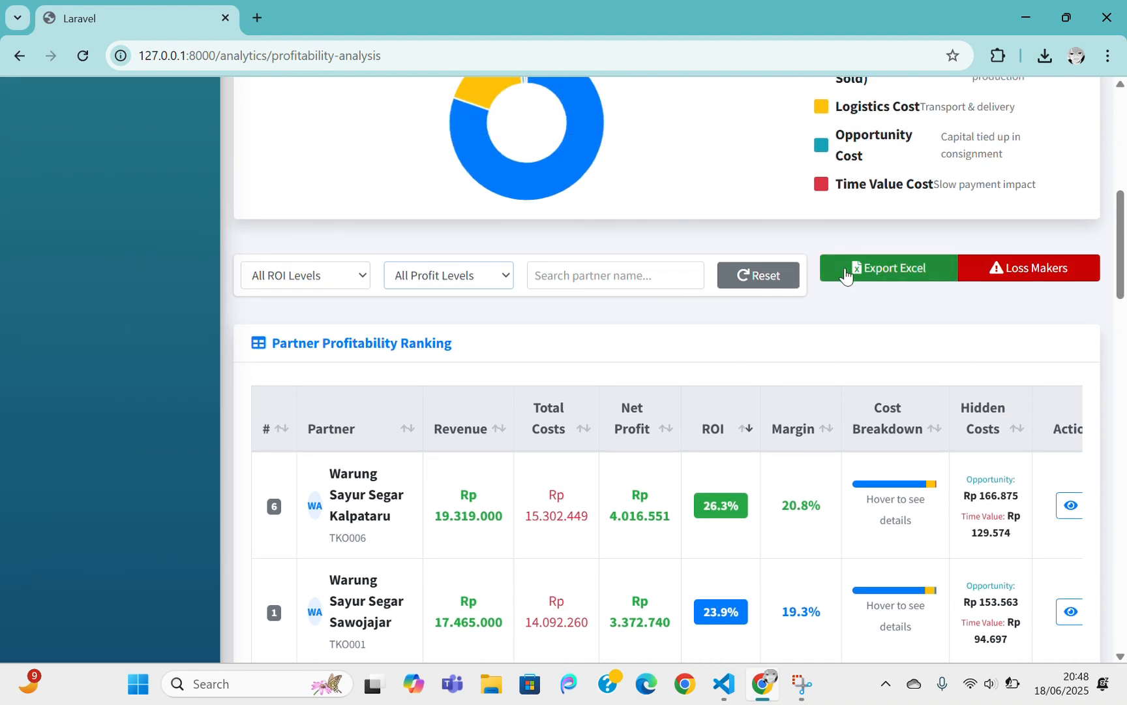
# Export the profitability analysis to Excel, acknowledge the alert, and expand the Laporan menu
pyautogui.click(893, 277)
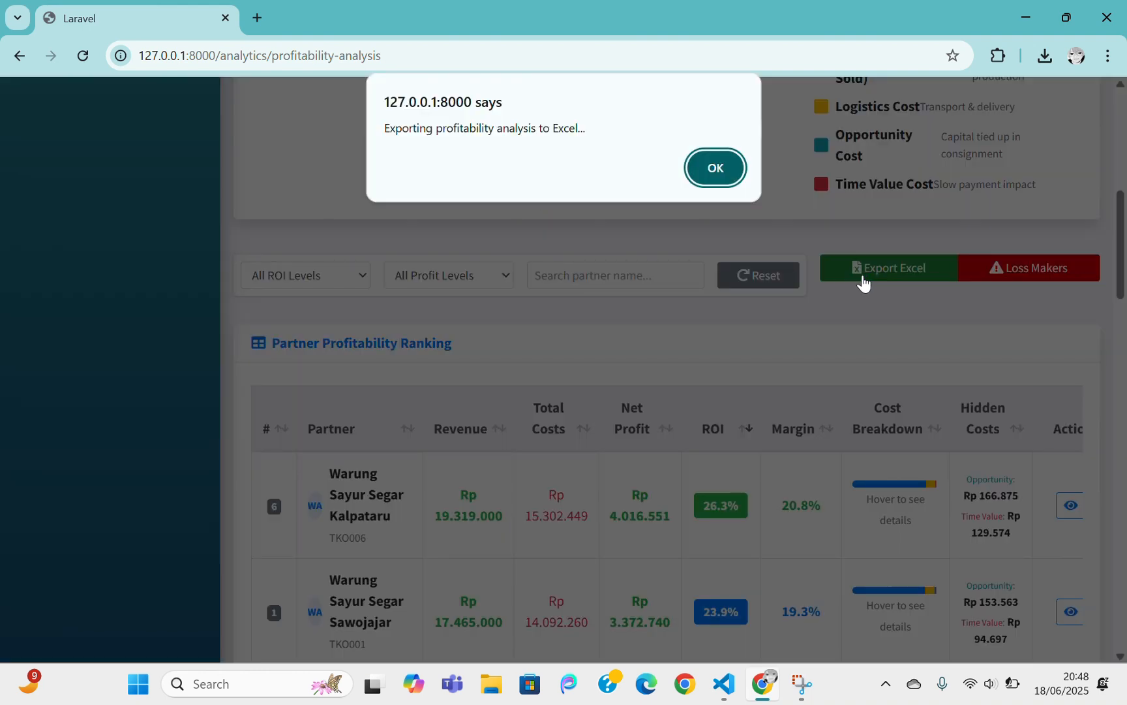
pyautogui.click(716, 166)
pyautogui.scroll(3, 802, 290)
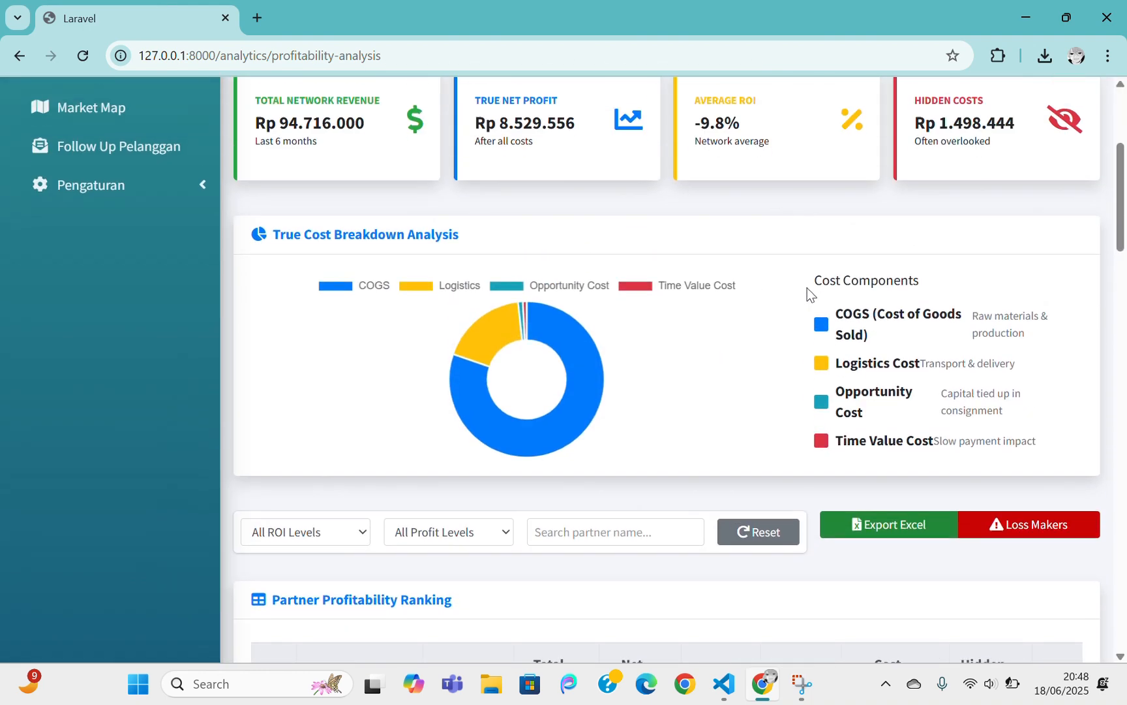
pyautogui.scroll(3, 773, 326)
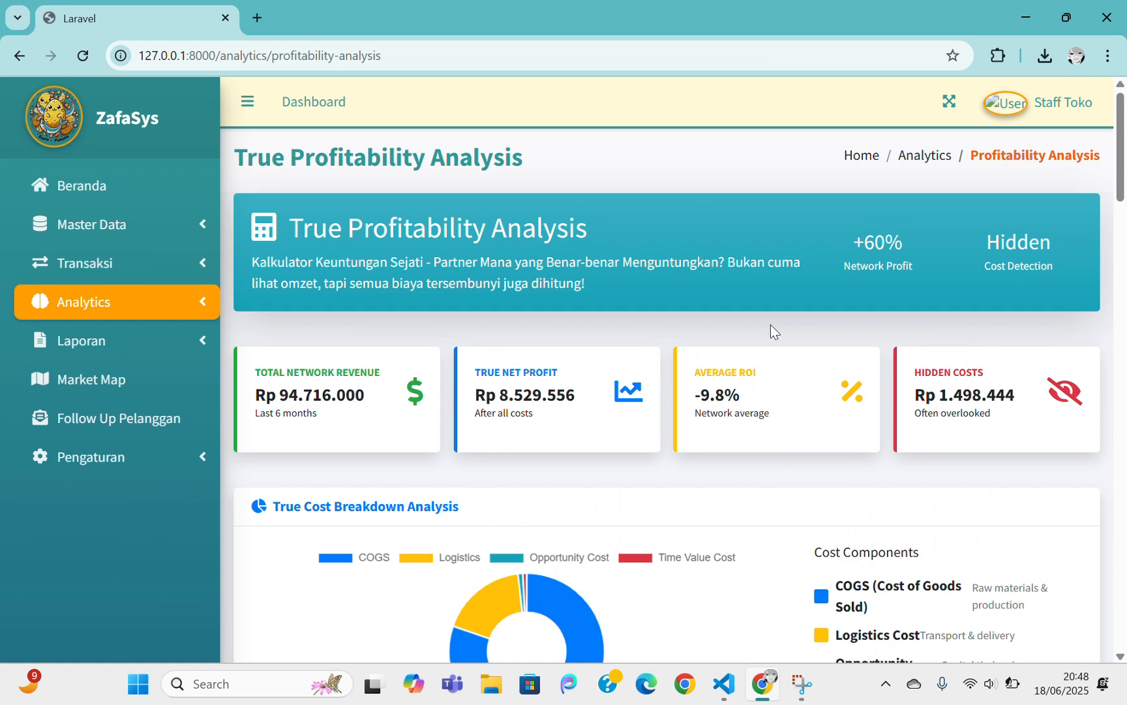
pyautogui.click(157, 297)
pyautogui.click(128, 304)
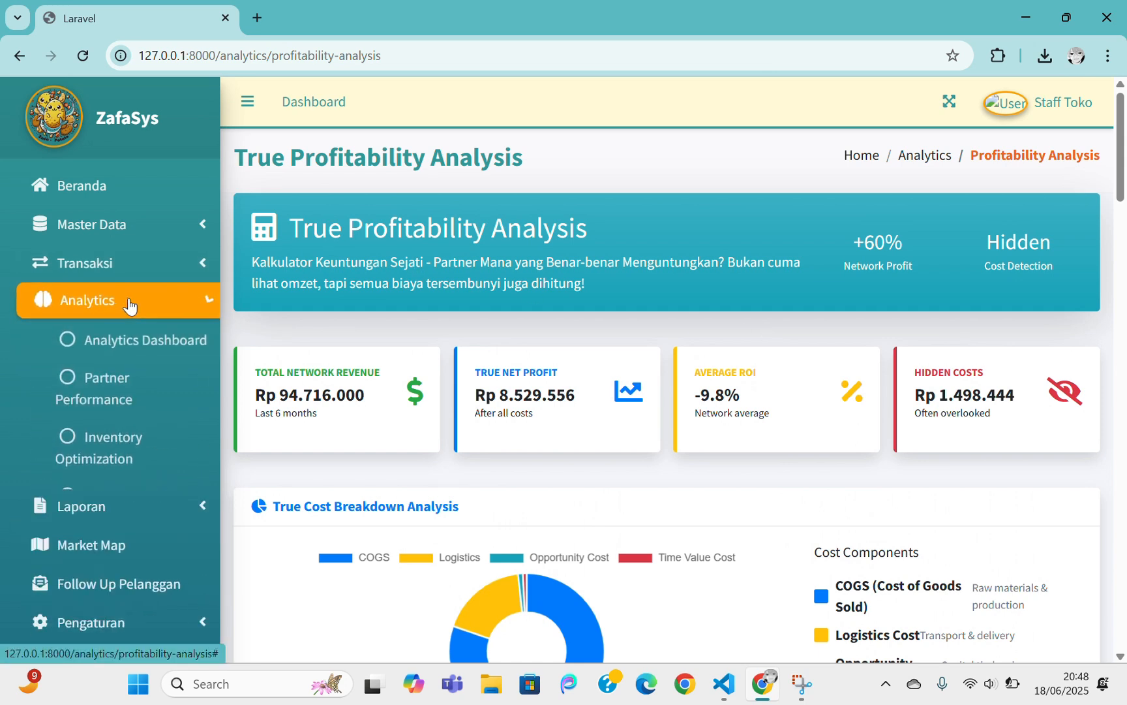
pyautogui.click(177, 350)
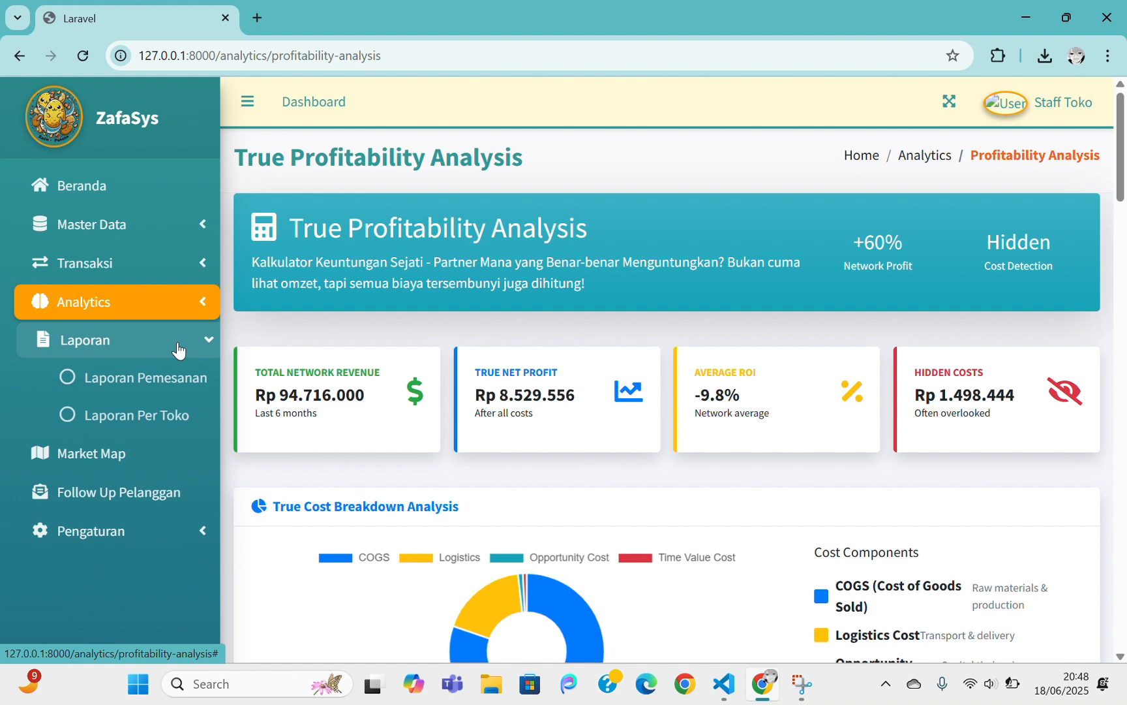
# Open Laporan Pemesanan for Juni 2025 and review its chart and Kopi Hitam table row
pyautogui.click(177, 392)
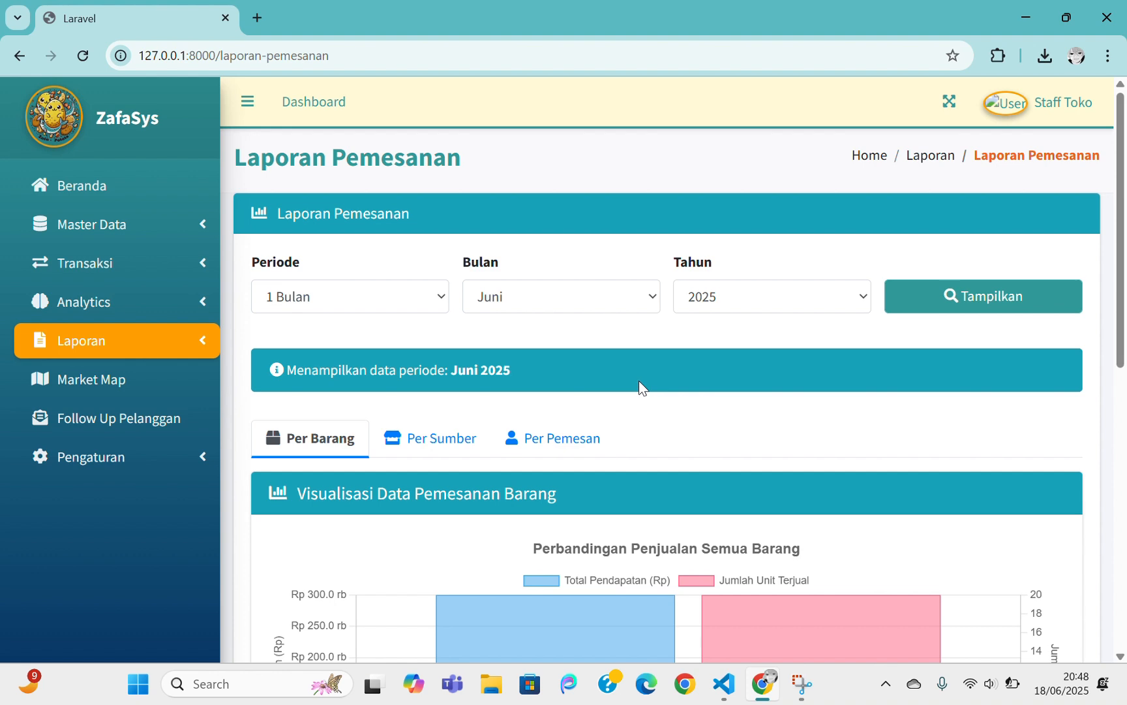
pyautogui.scroll(-6, 639, 380)
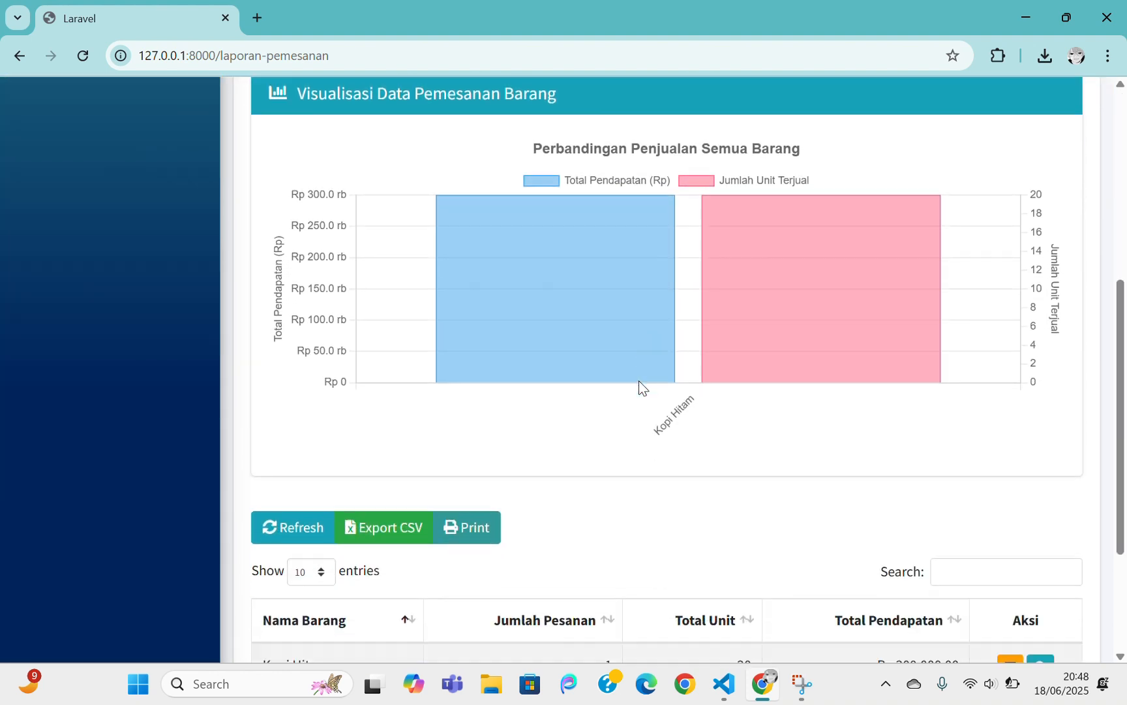
pyautogui.scroll(-3, 638, 380)
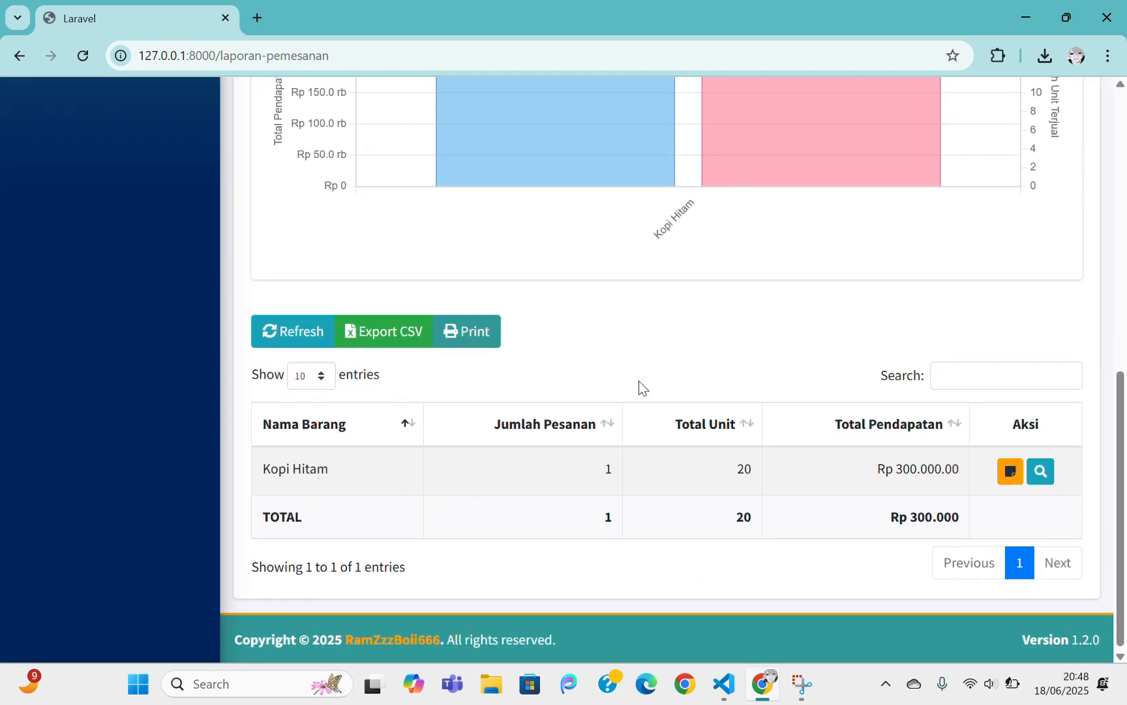
pyautogui.scroll(10, 638, 380)
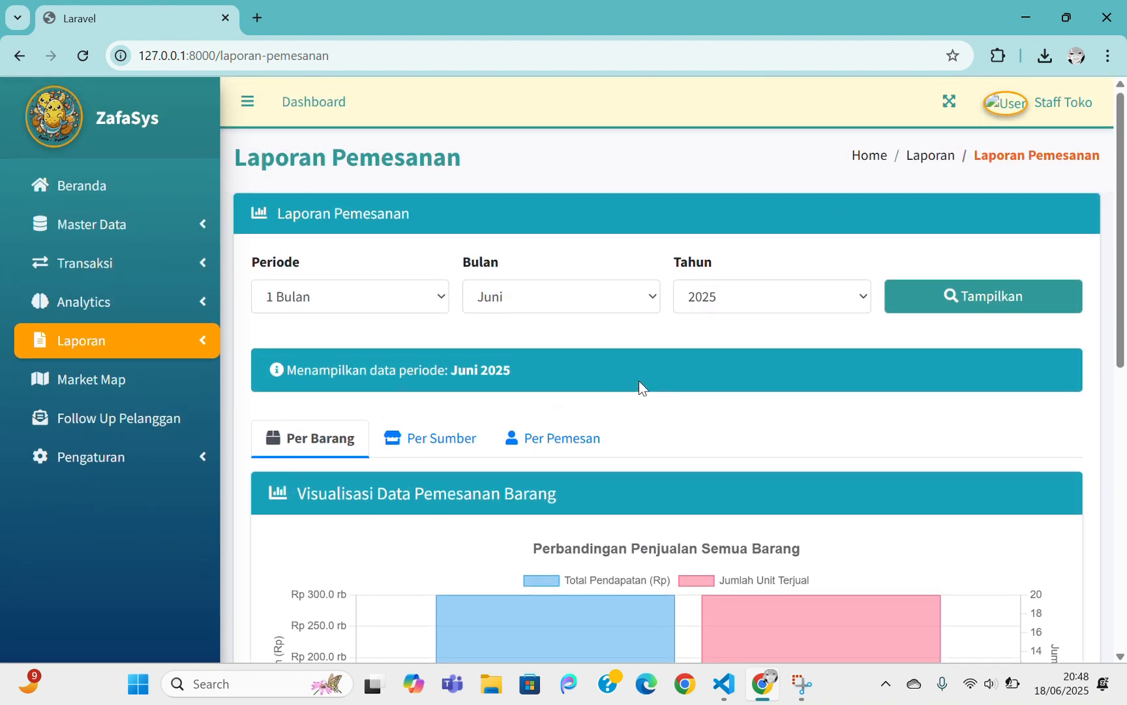
pyautogui.scroll(-3, 639, 382)
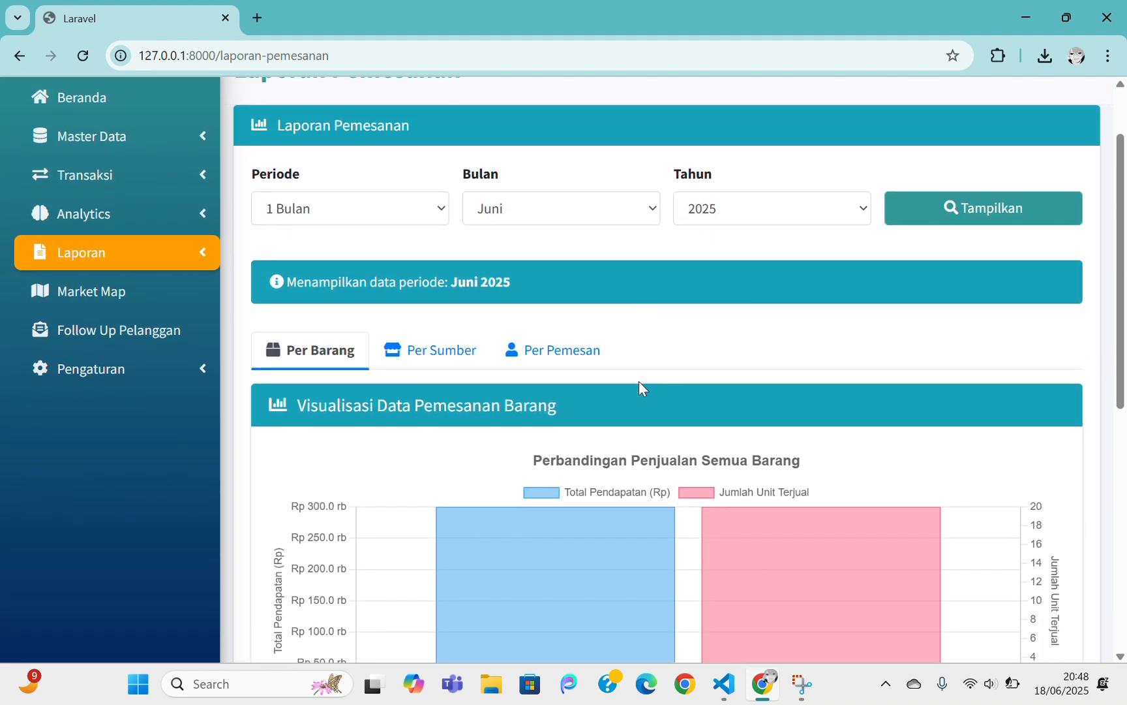
pyautogui.scroll(2, 639, 382)
# Set the order report period to 6 Bulan (Januari–Juni 2025), reload, and review the results
pyautogui.click(437, 213)
pyautogui.click(436, 221)
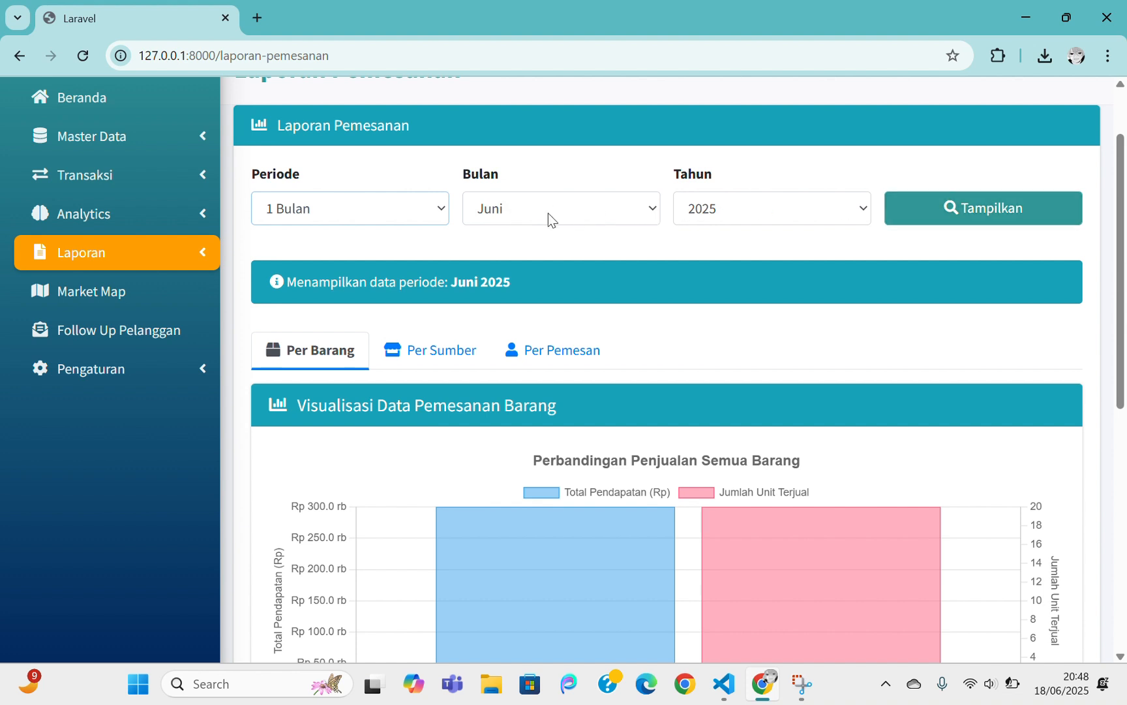
pyautogui.click(415, 215)
pyautogui.click(352, 265)
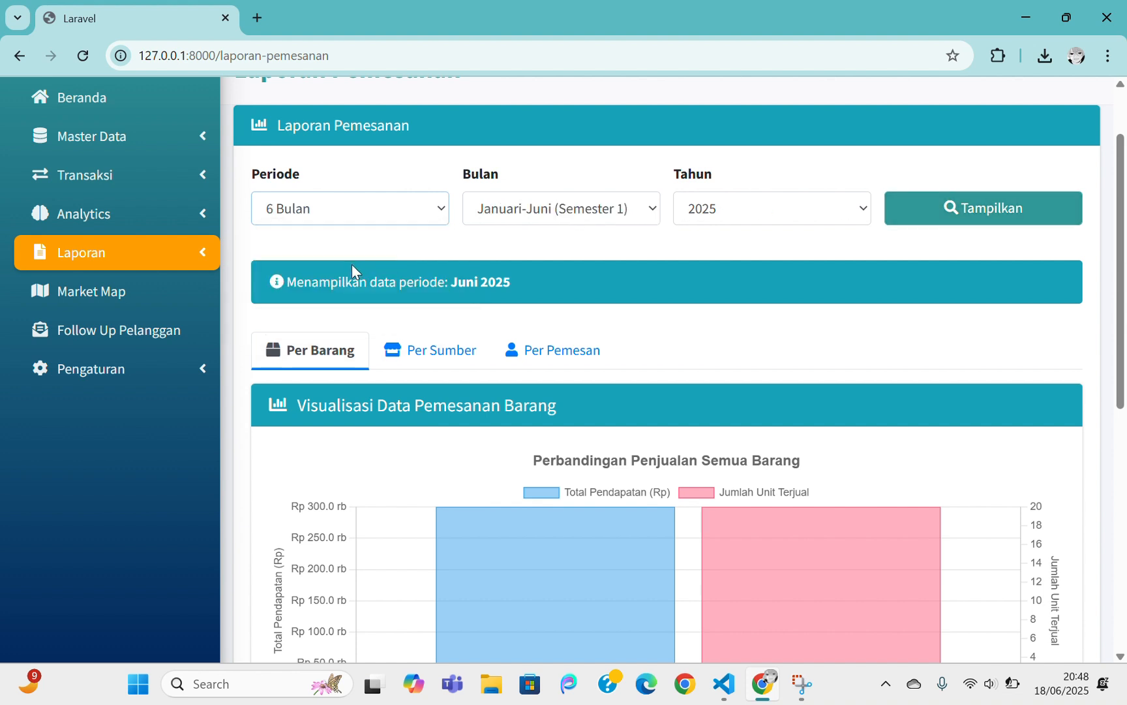
pyautogui.click(898, 209)
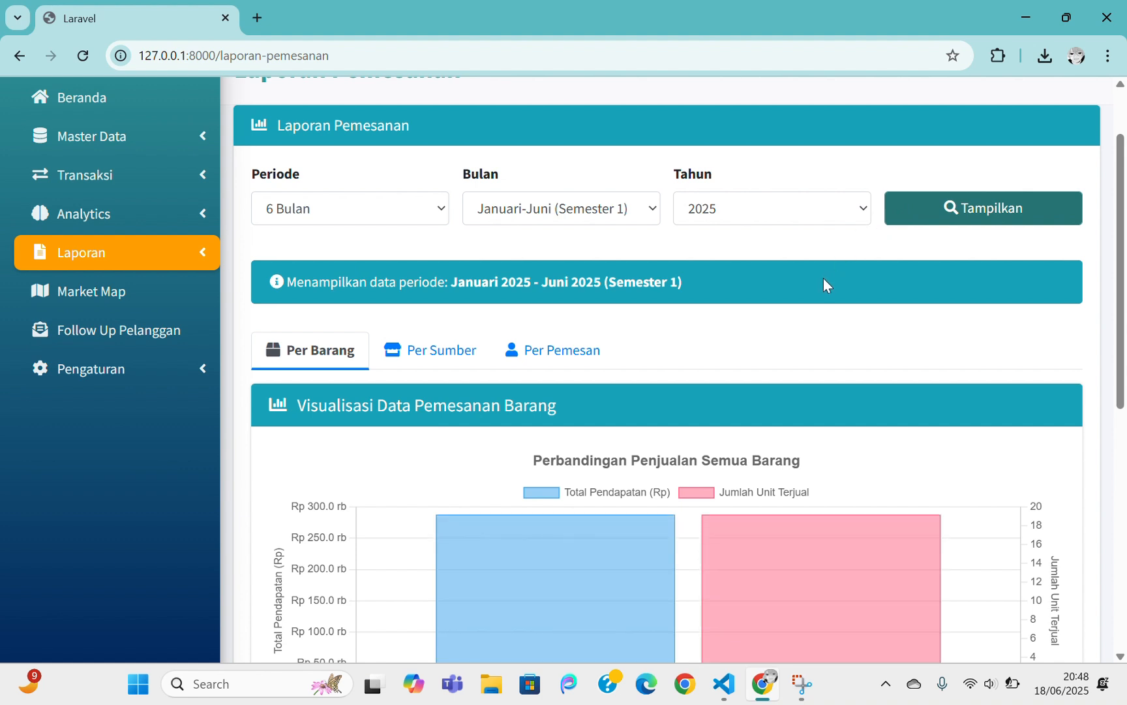
pyautogui.scroll(-1, 826, 285)
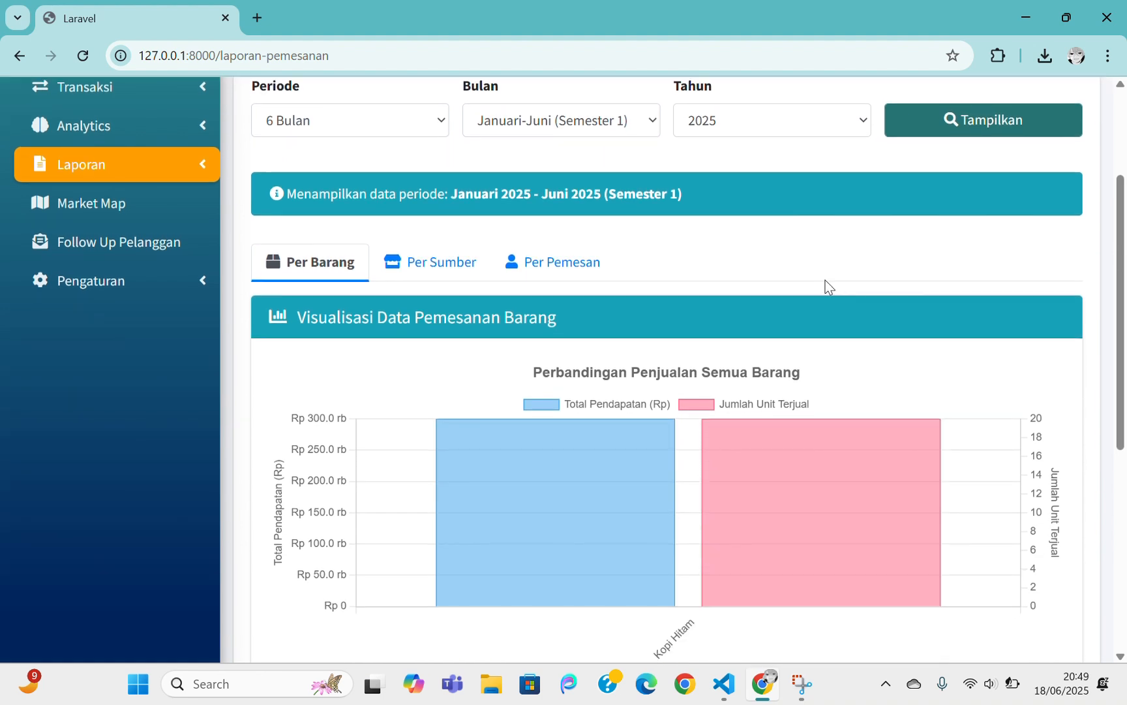
pyautogui.scroll(-1, 842, 404)
pyautogui.moveTo(769, 371)
pyautogui.scroll(-1, 862, 374)
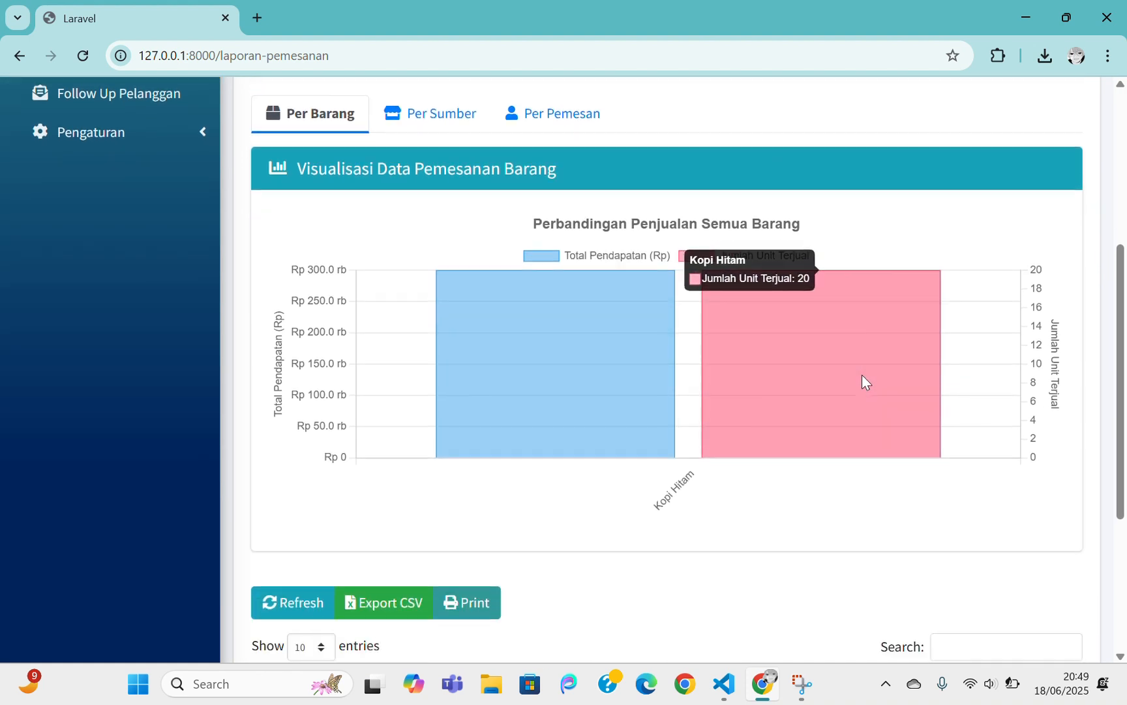
pyautogui.scroll(-1, 672, 398)
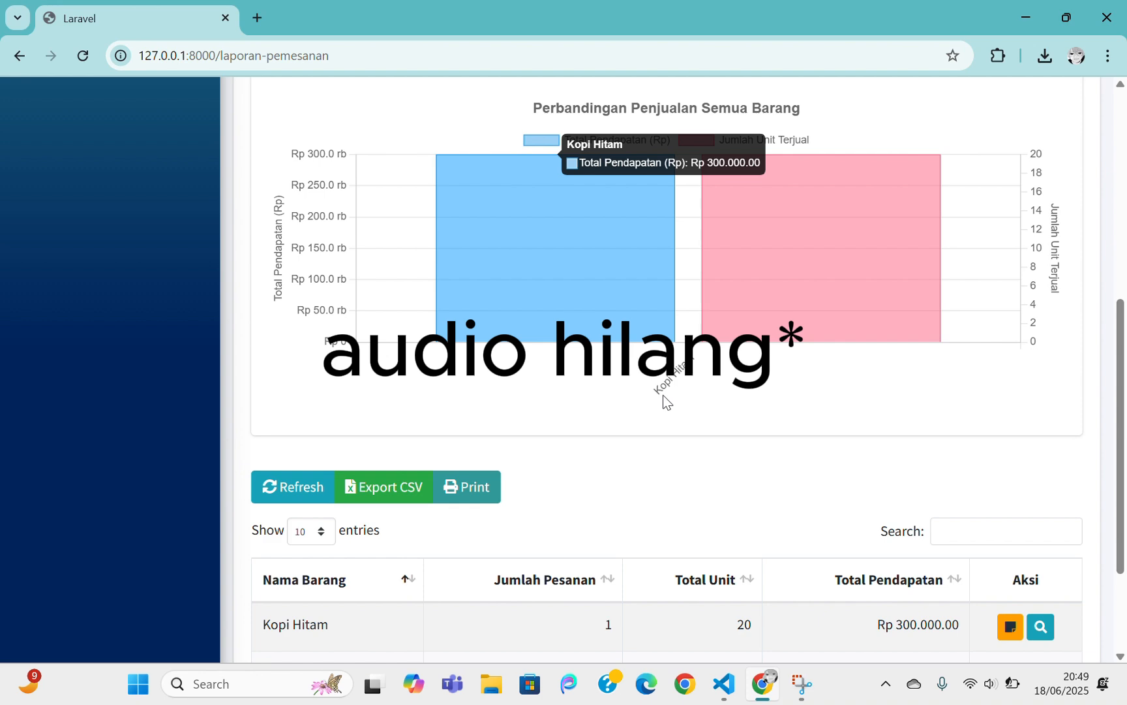
pyautogui.scroll(3, 663, 395)
# Review the order breakdowns on the Per Sumber and Per Pemesan tabs
pyautogui.click(435, 264)
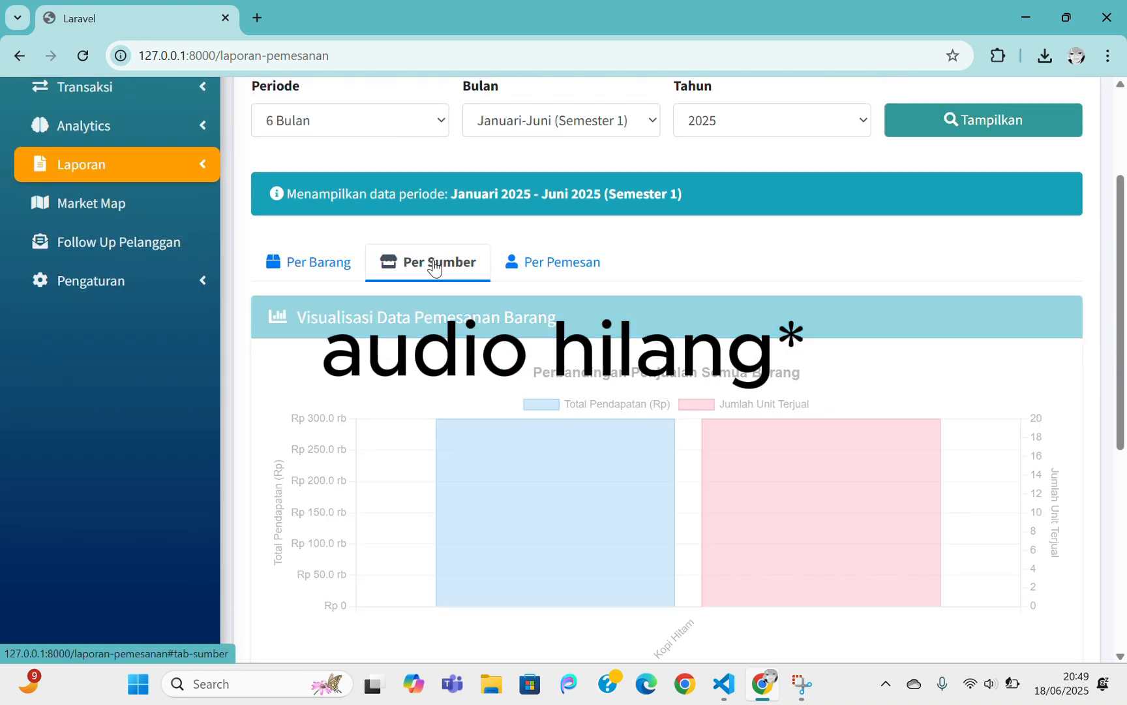
pyautogui.scroll(-5, 622, 272)
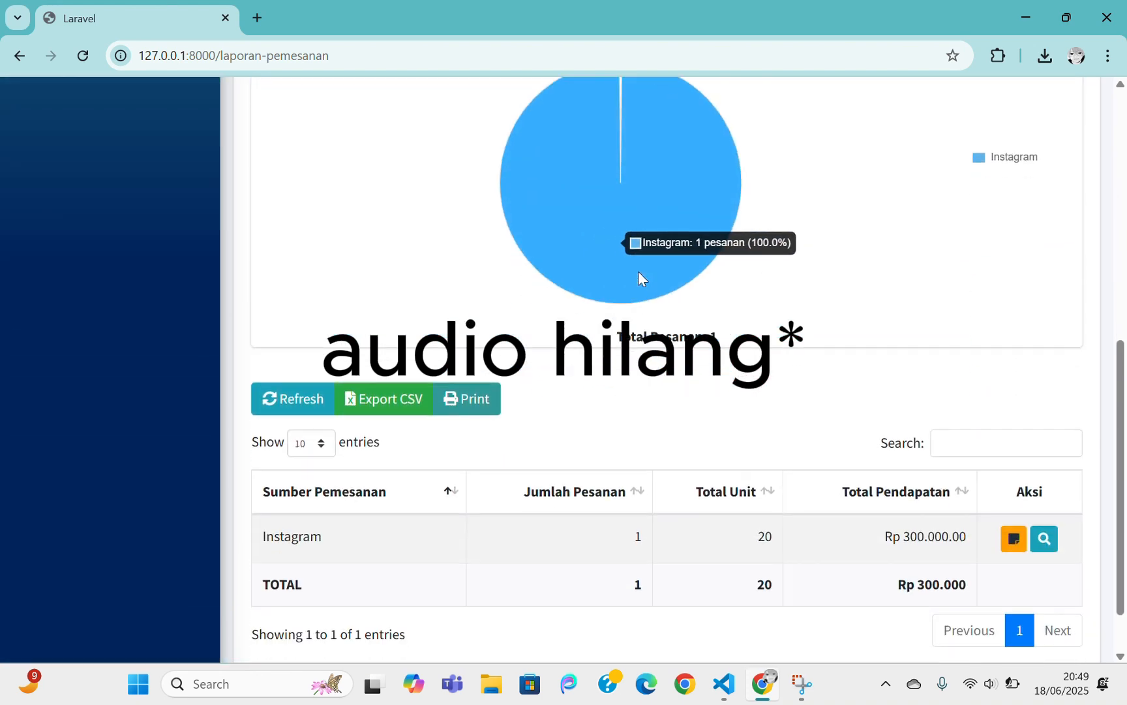
pyautogui.scroll(-1, 638, 270)
pyautogui.scroll(6, 638, 270)
pyautogui.click(540, 293)
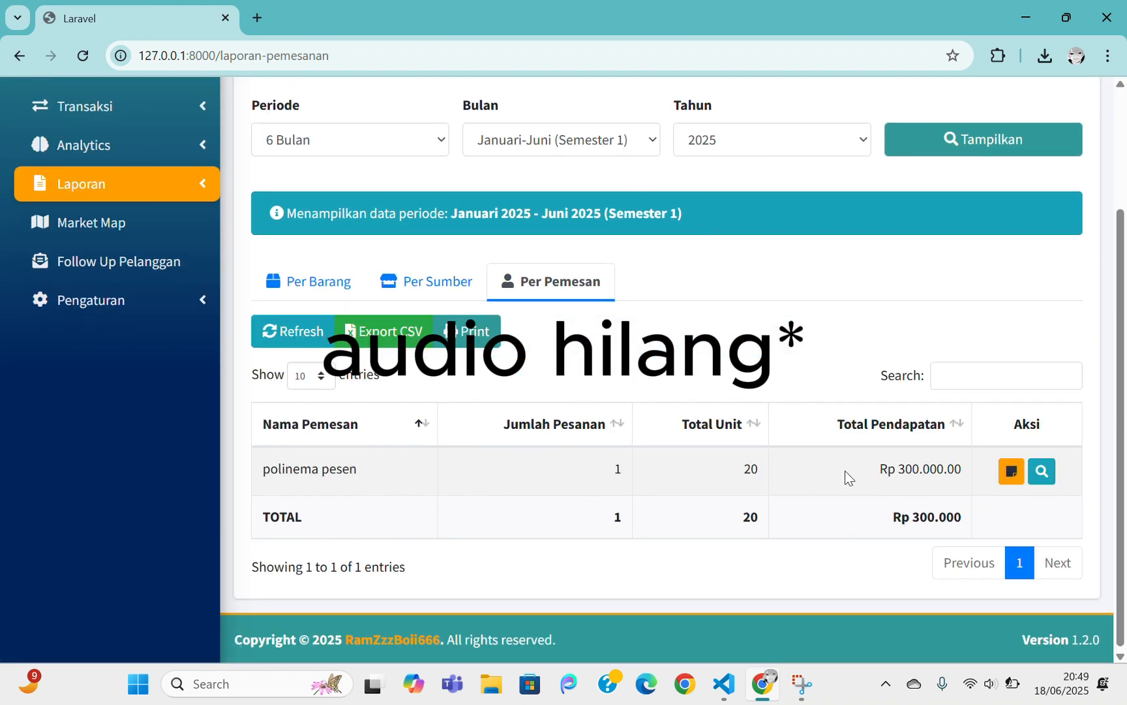
pyautogui.scroll(3, 750, 395)
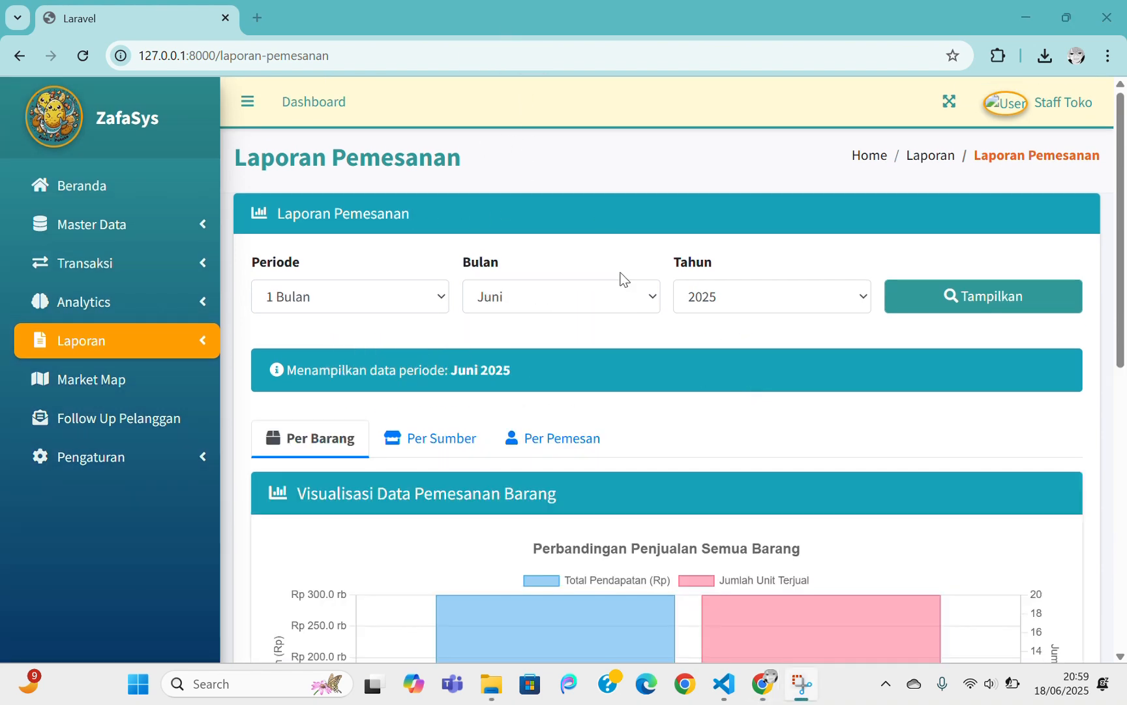
# Open the Laporan Per Toko report for Juni 2025 and look over its 12-store table
pyautogui.click(121, 340)
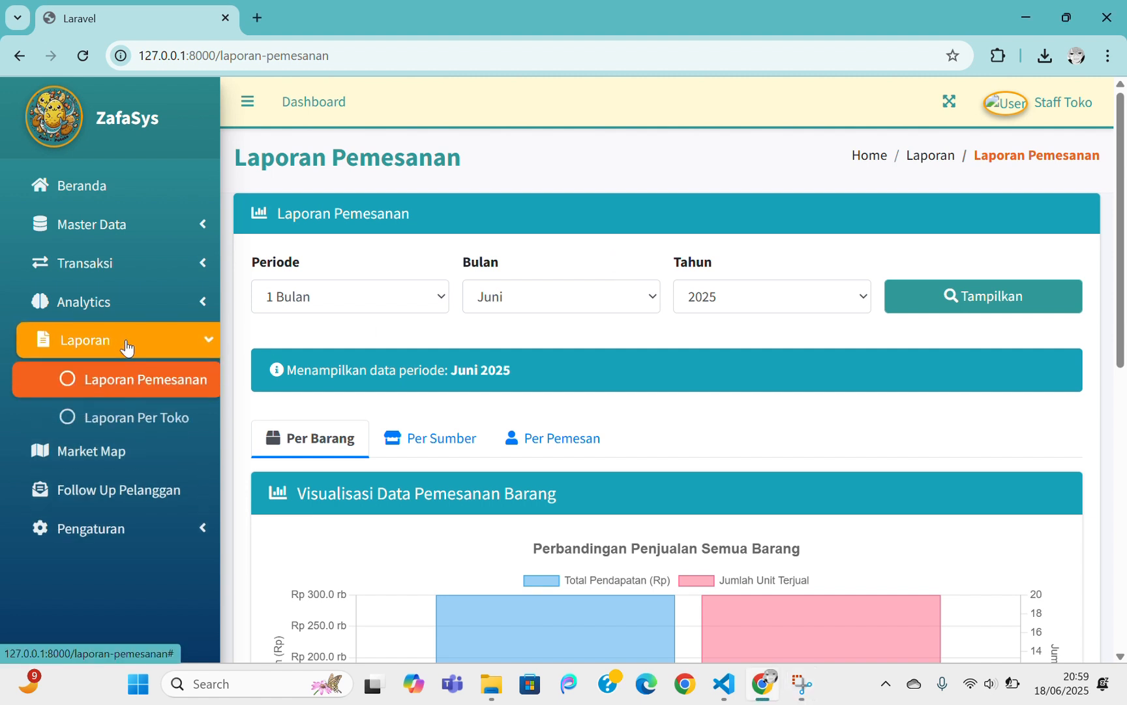
pyautogui.click(163, 425)
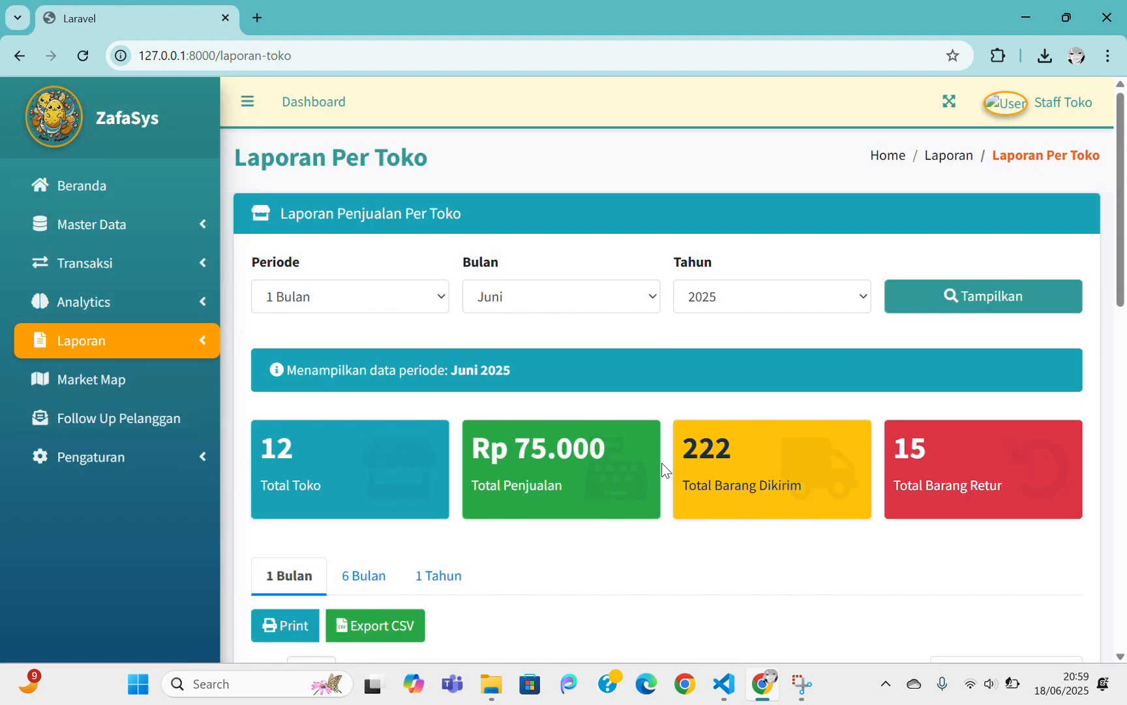
pyautogui.scroll(-8, 677, 464)
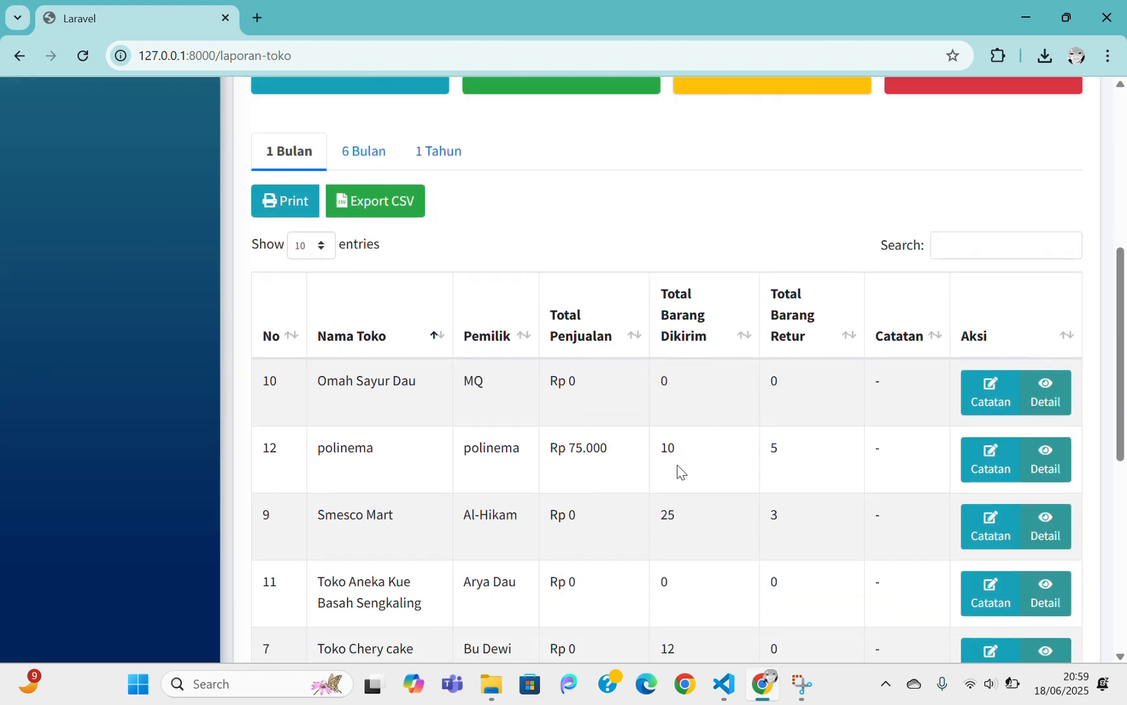
pyautogui.scroll(-5, 678, 471)
pyautogui.scroll(-1, 678, 471)
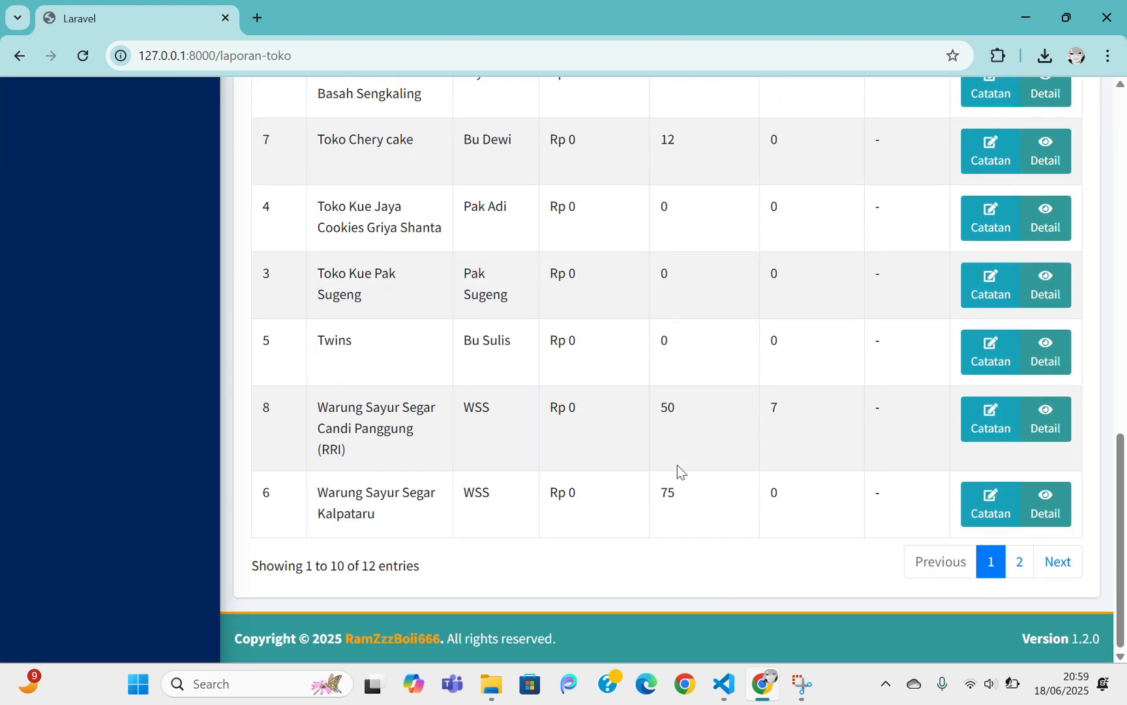
pyautogui.scroll(4, 679, 471)
pyautogui.scroll(10, 678, 466)
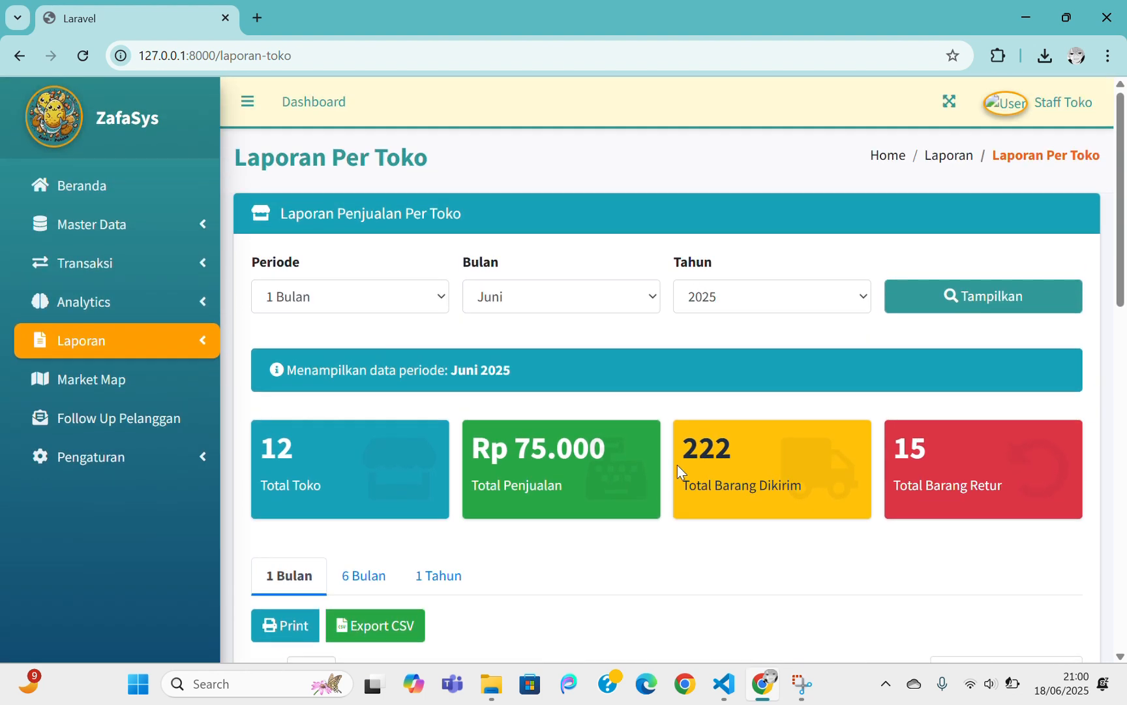
# Set the report month to Januari 2025 and load the per-store report with Tampilkan
pyautogui.click(384, 304)
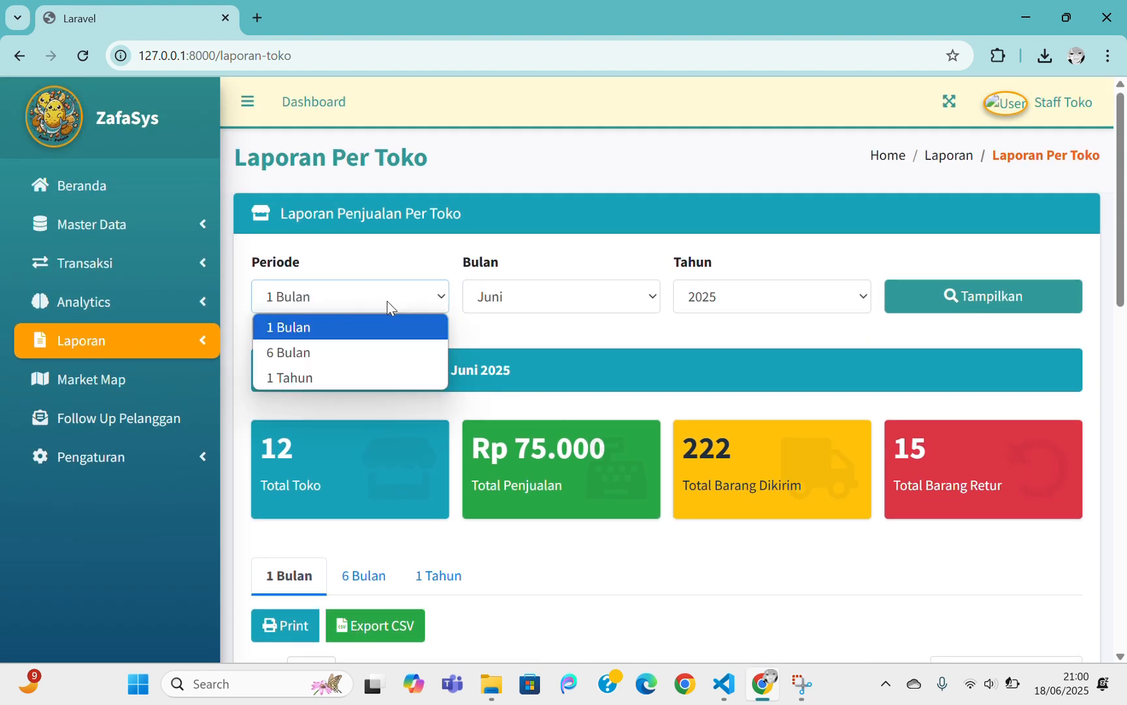
pyautogui.click(521, 305)
pyautogui.click(732, 305)
pyautogui.click(733, 302)
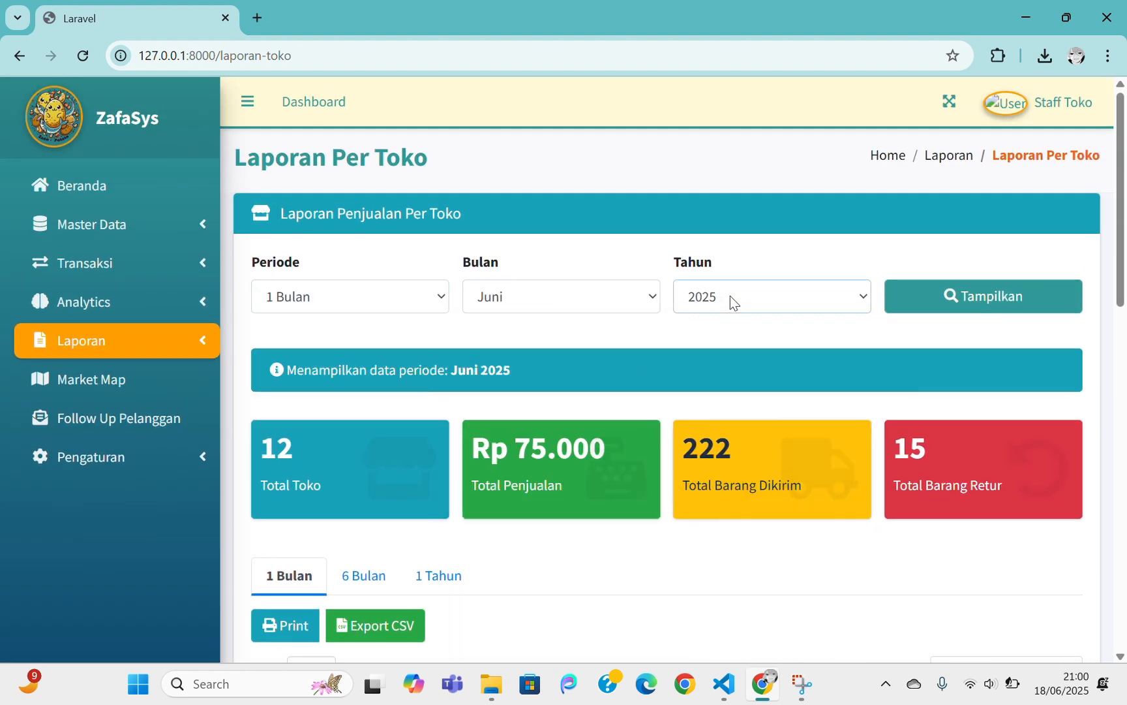
pyautogui.click(511, 292)
pyautogui.click(513, 325)
pyautogui.click(909, 300)
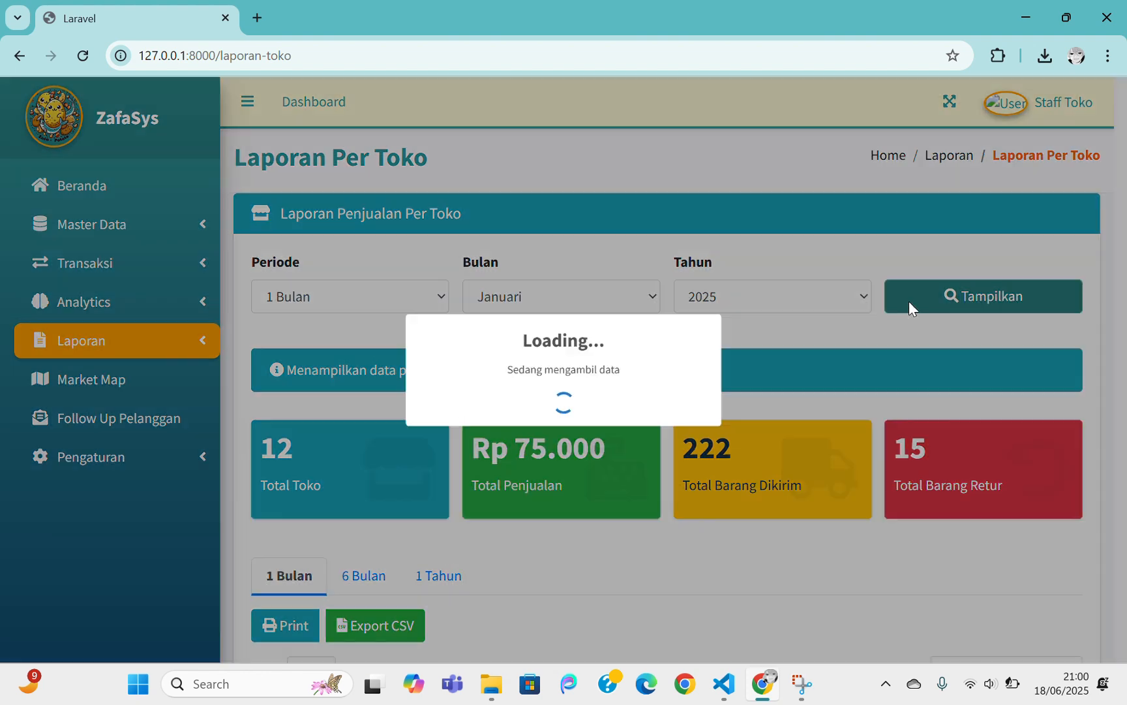
# Review the January store table: Rp 21.433.000 sales, 883 shipped, 22 returned
pyautogui.scroll(-1, 747, 363)
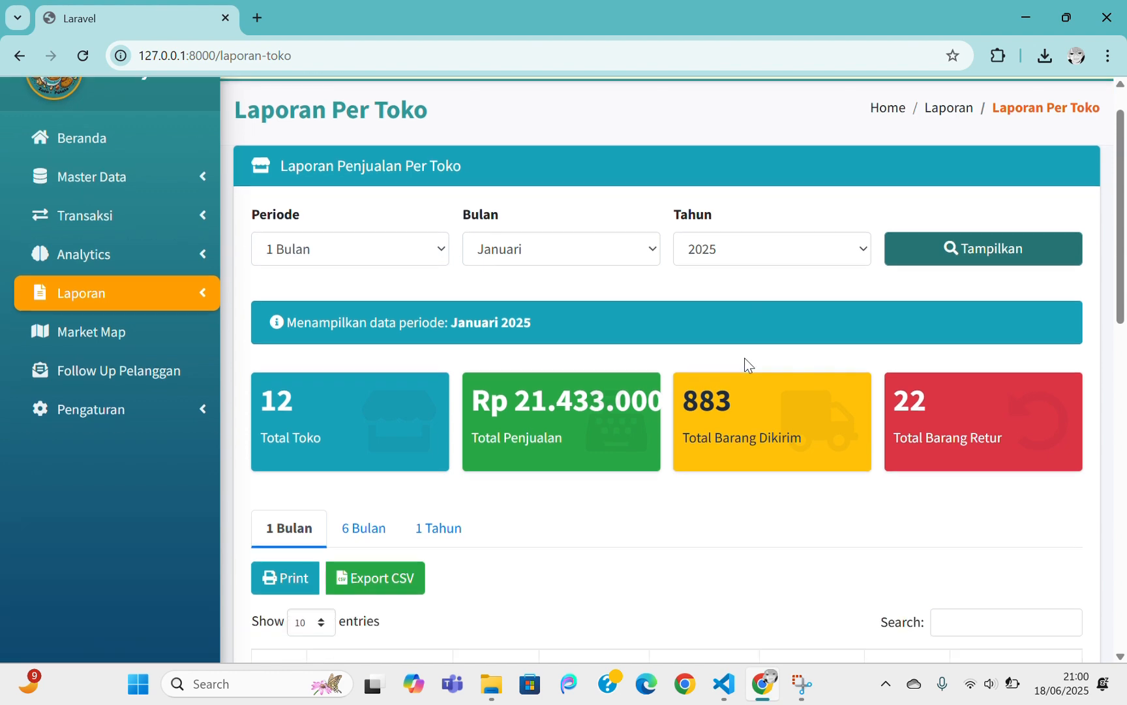
pyautogui.scroll(-8, 747, 363)
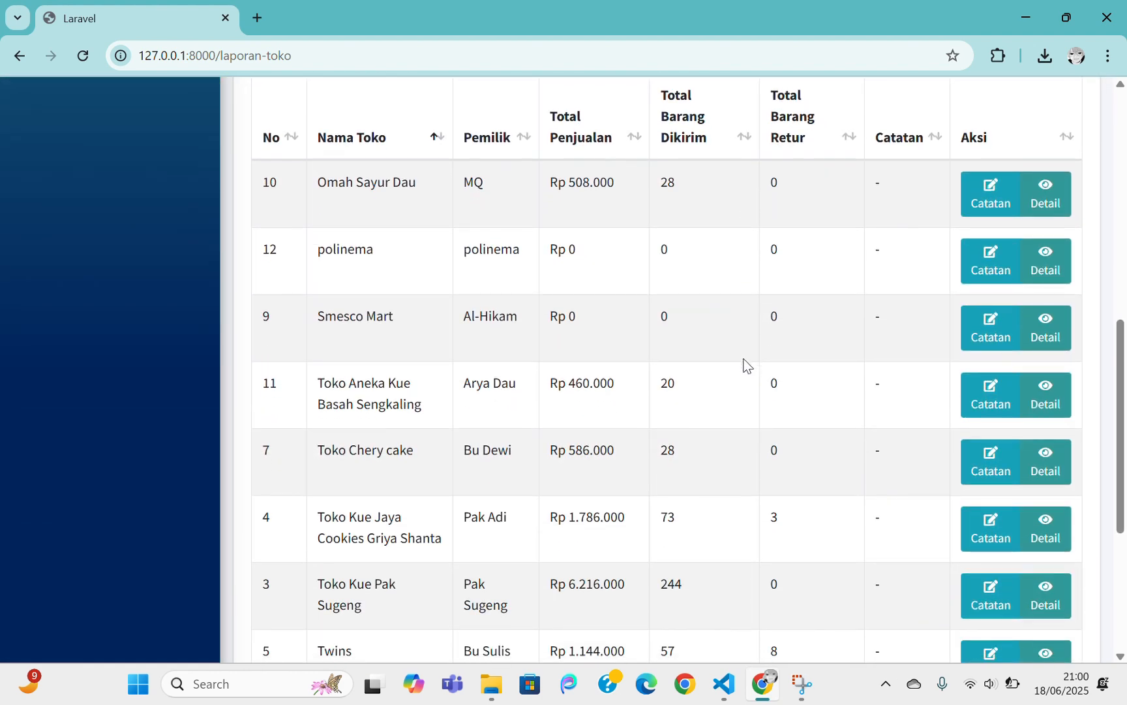
pyautogui.scroll(-1, 748, 364)
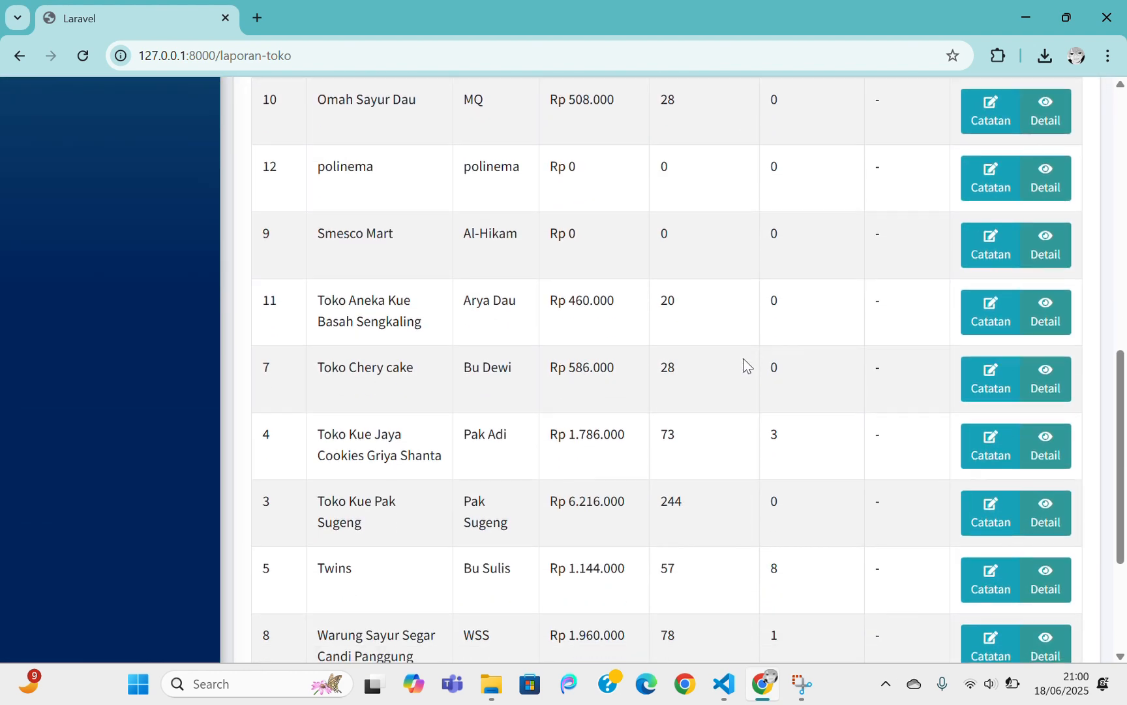
pyautogui.scroll(-2, 748, 363)
pyautogui.scroll(10, 747, 364)
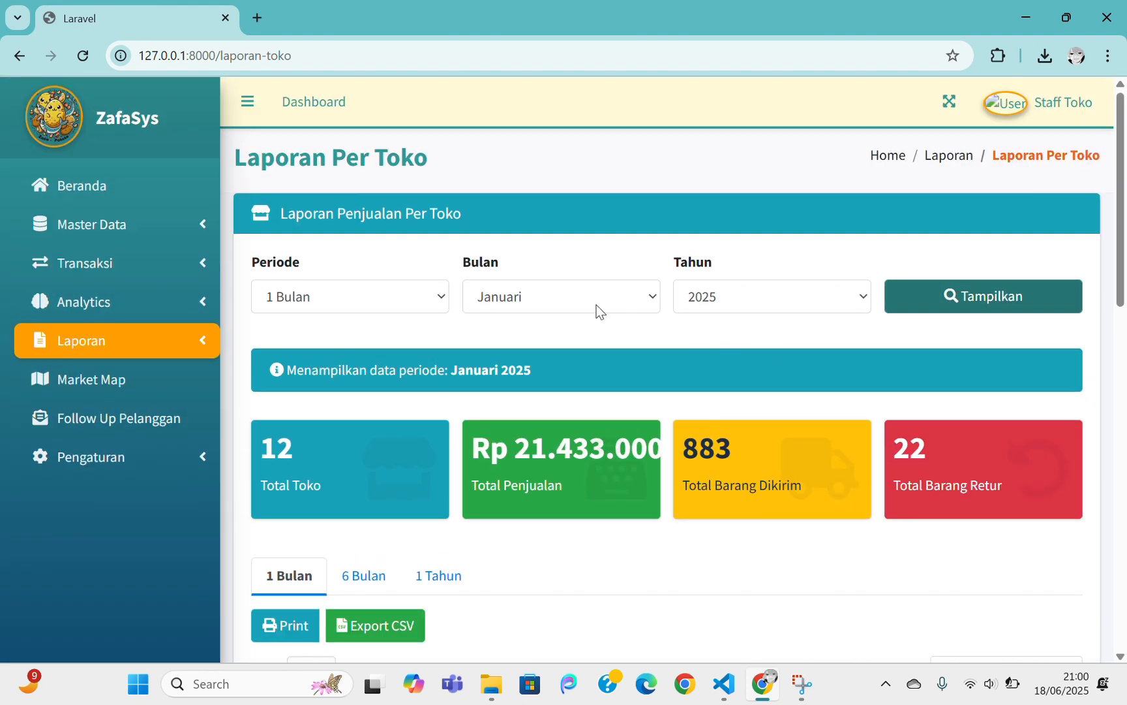
pyautogui.click(364, 576)
pyautogui.scroll(-2, 534, 486)
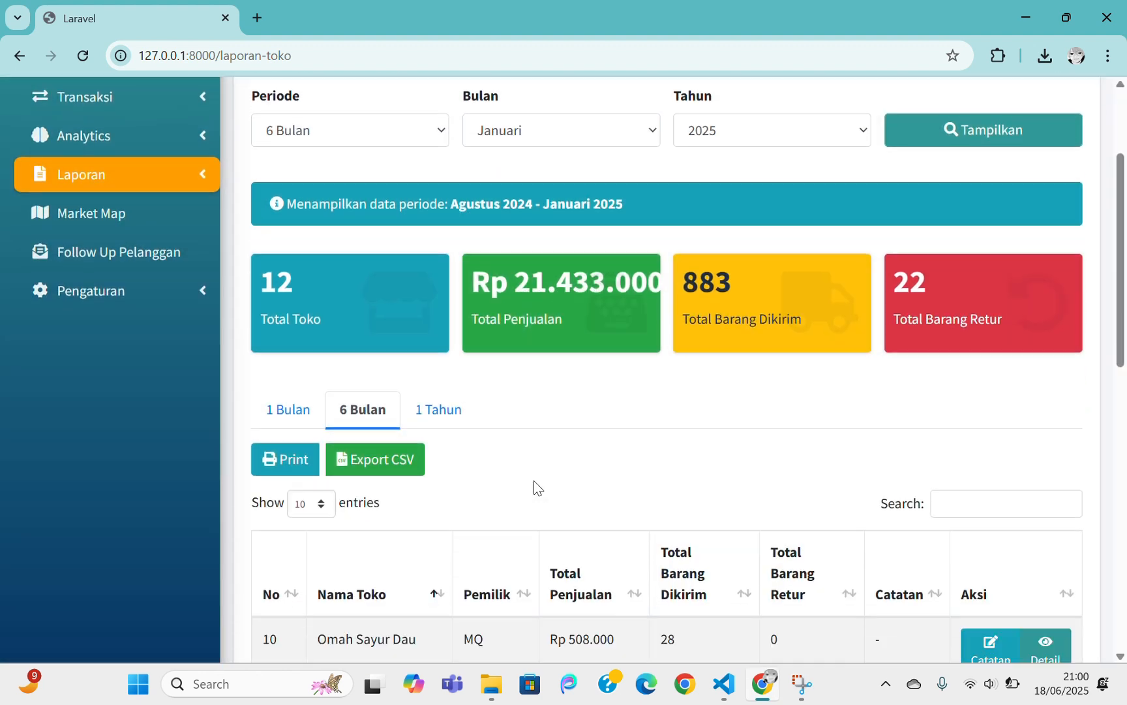
pyautogui.click(442, 318)
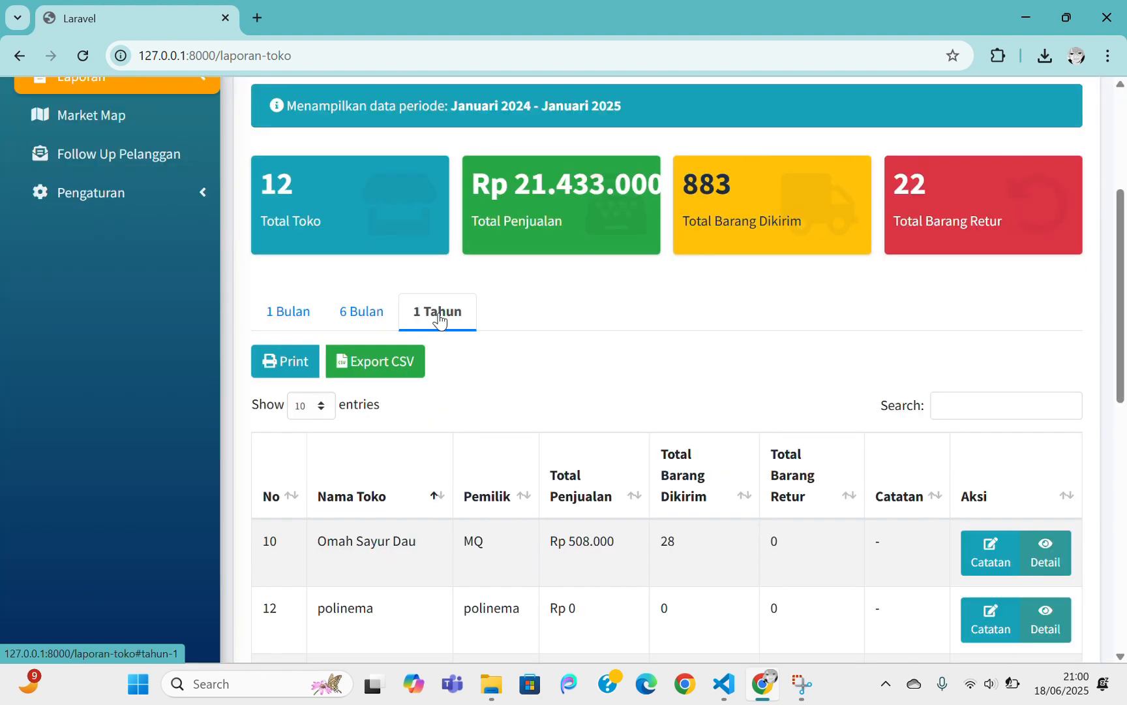
pyautogui.click(369, 318)
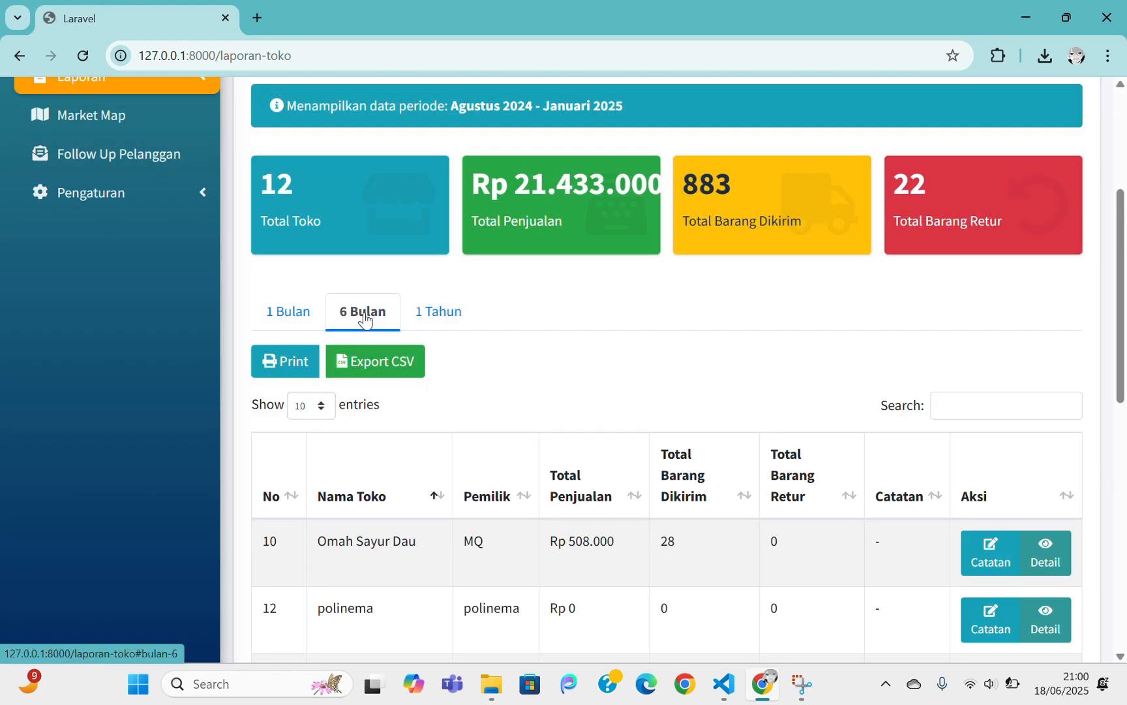
pyautogui.click(303, 311)
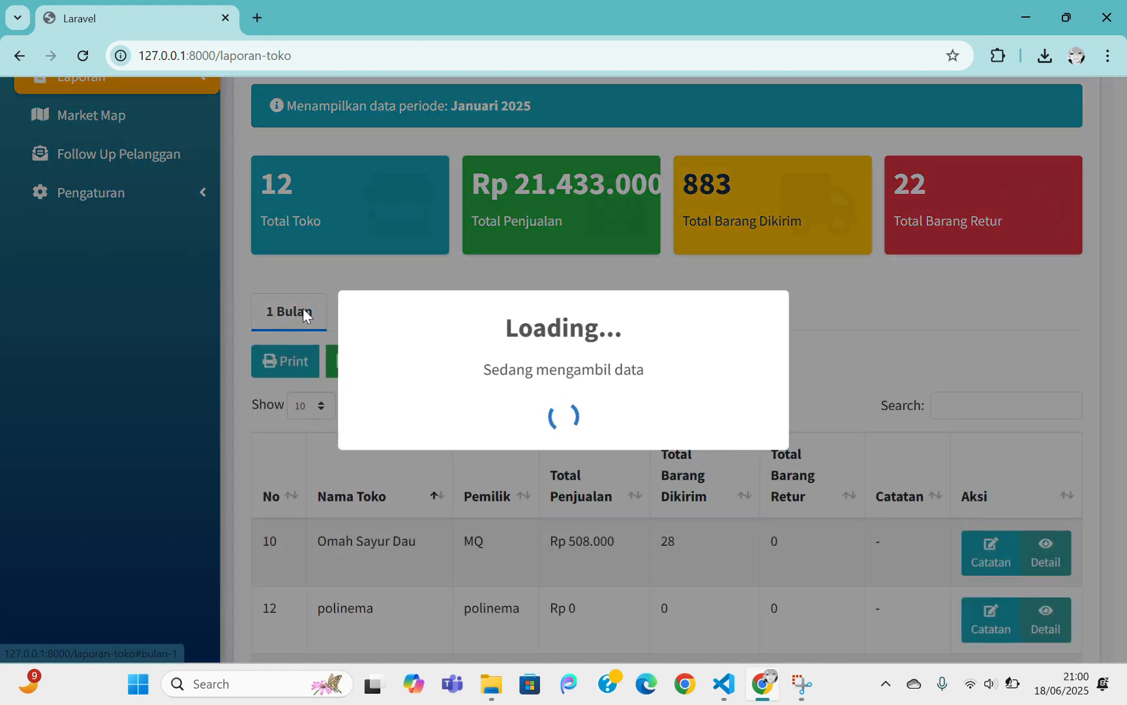
pyautogui.scroll(4, 652, 408)
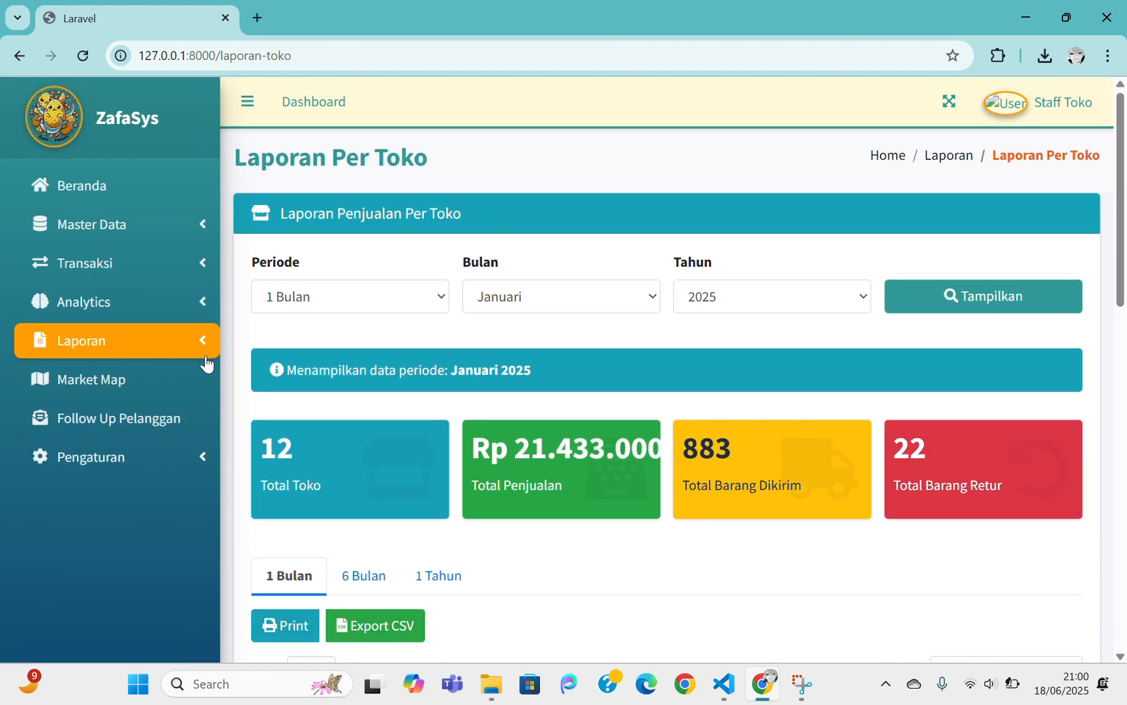
# Open the Market Map page and check its Malang store map and Action Controls
pyautogui.click(121, 395)
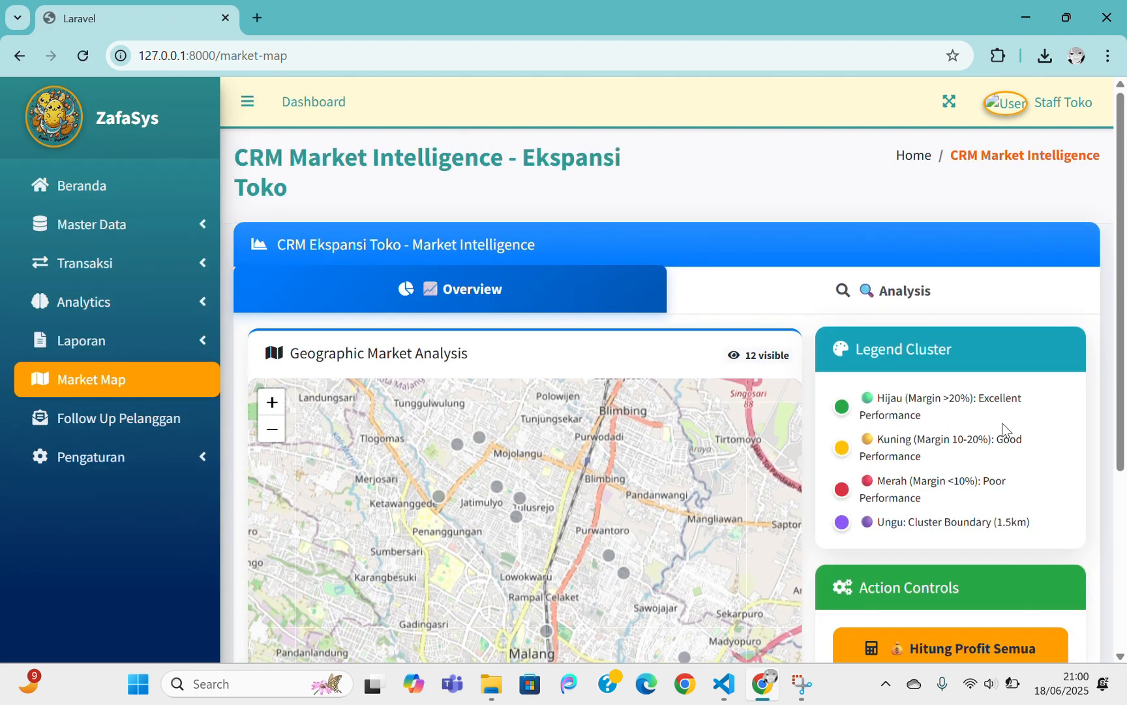
pyautogui.scroll(-4, 1012, 436)
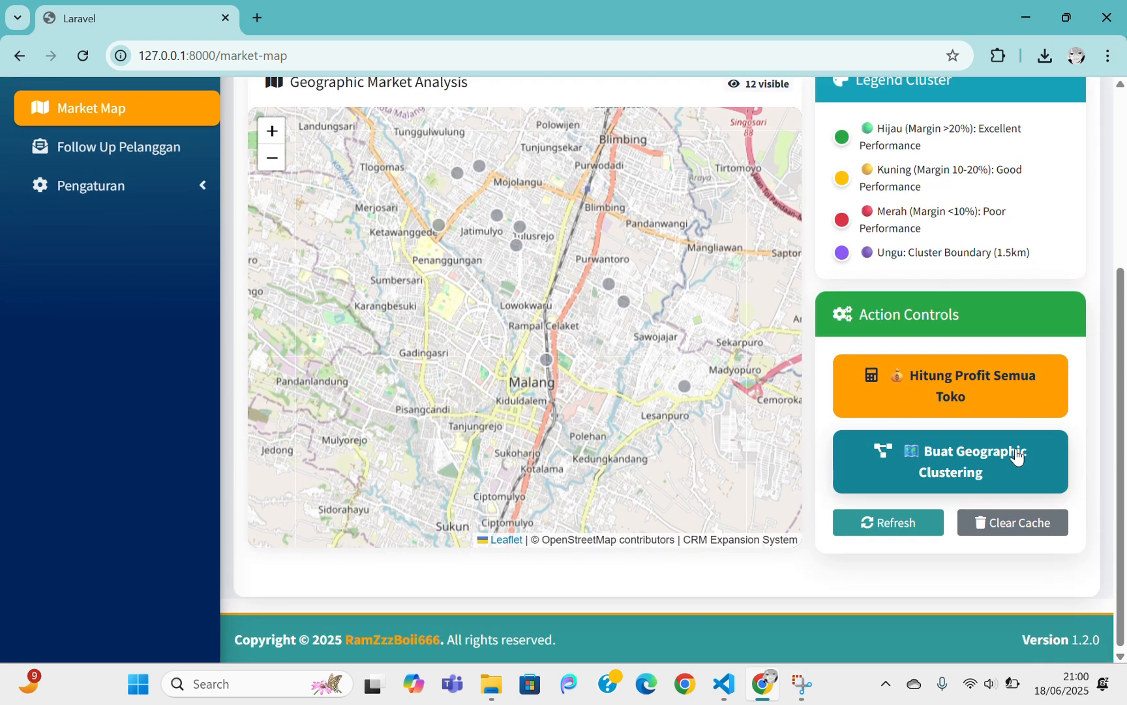
pyautogui.scroll(1, 1016, 457)
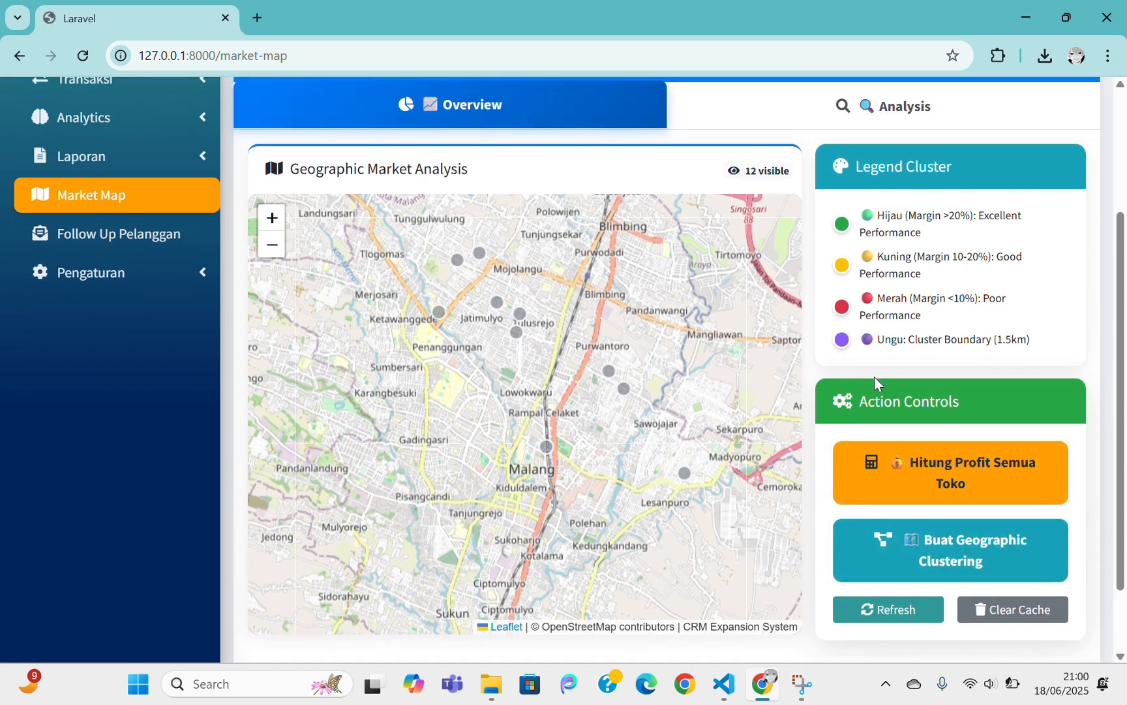
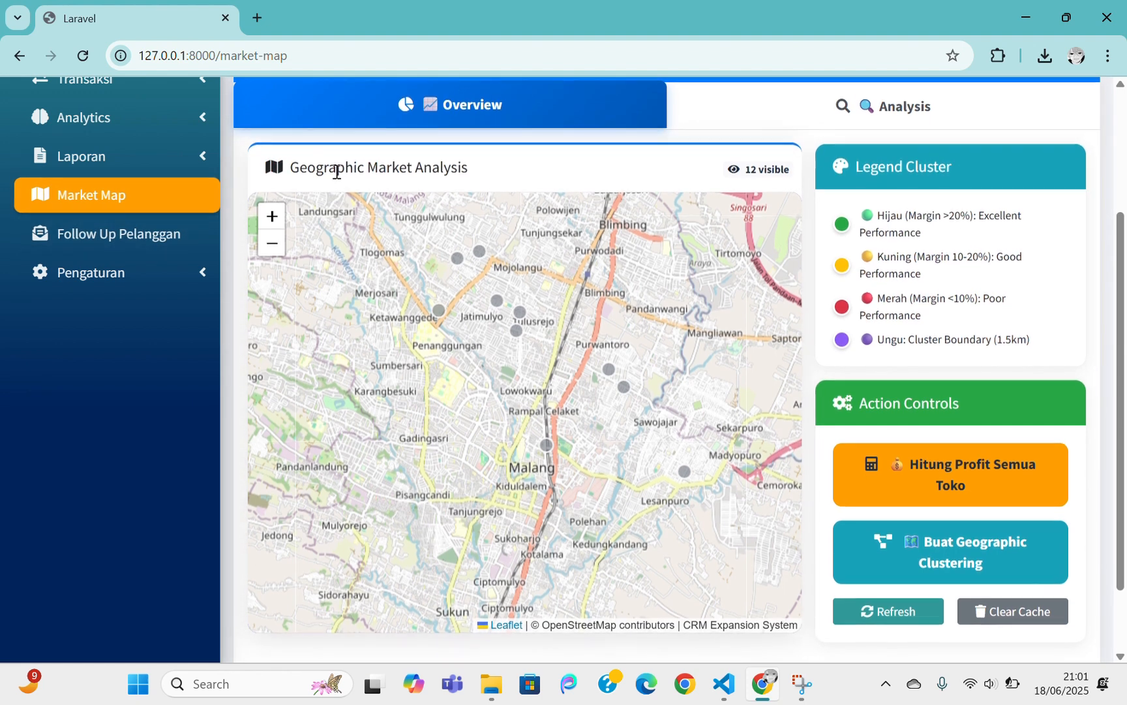
# Recenter the market map on the stores and calculate profit for all stores
pyautogui.scroll(2, 464, 201)
pyautogui.scroll(-4, 642, 185)
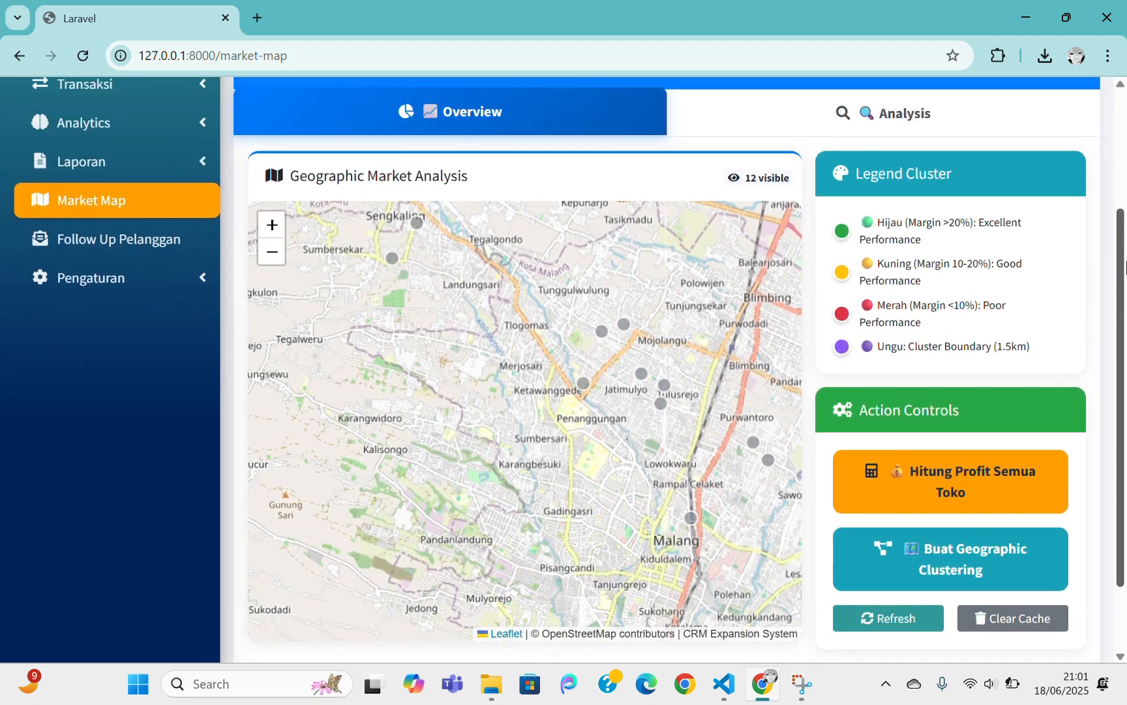
pyautogui.moveTo(1122, 293); pyautogui.dragTo(1122, 234)
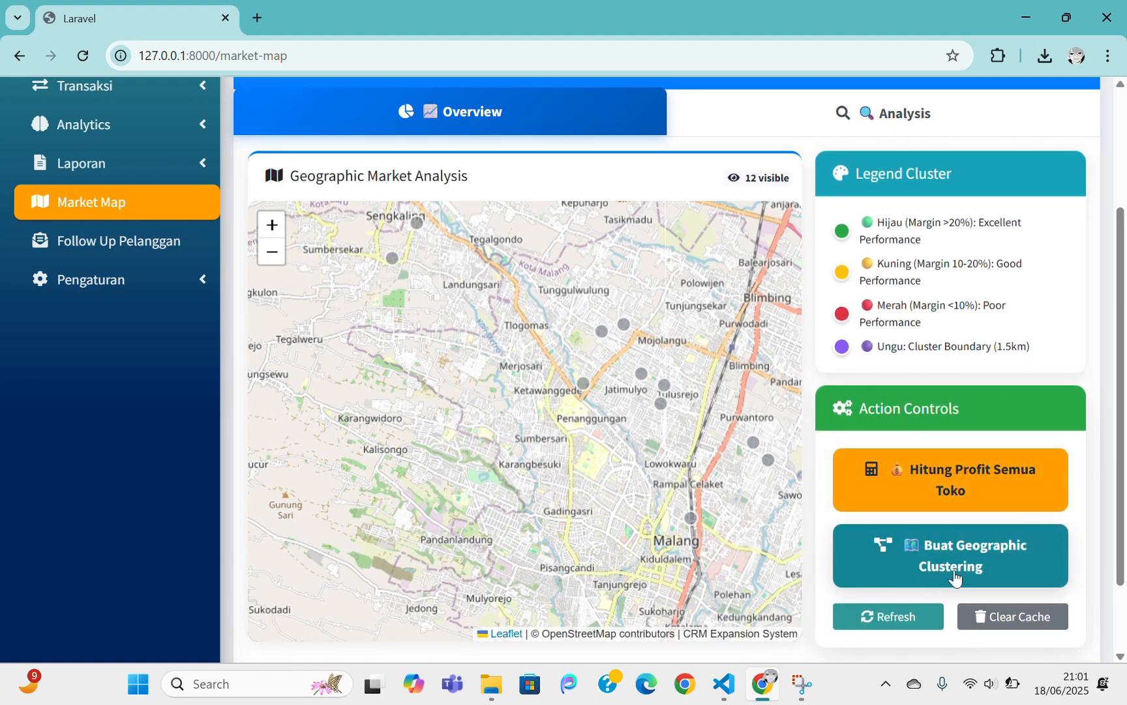
pyautogui.scroll(1, 655, 360)
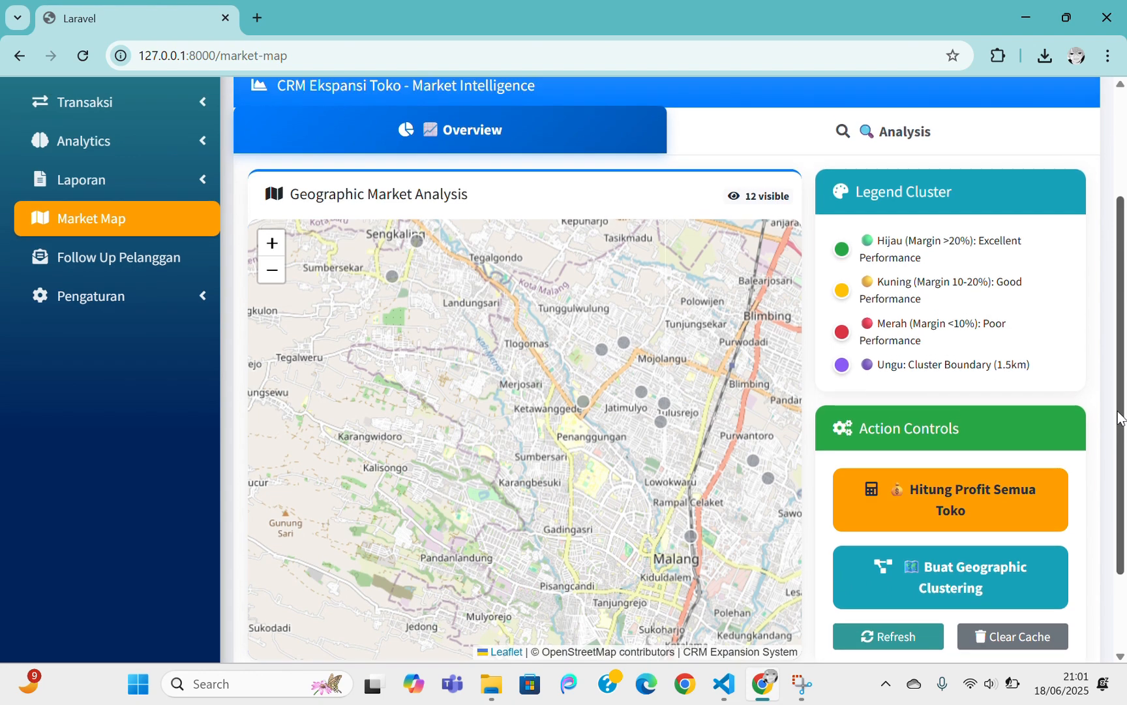
pyautogui.moveTo(655, 360); pyautogui.dragTo(587, 384)
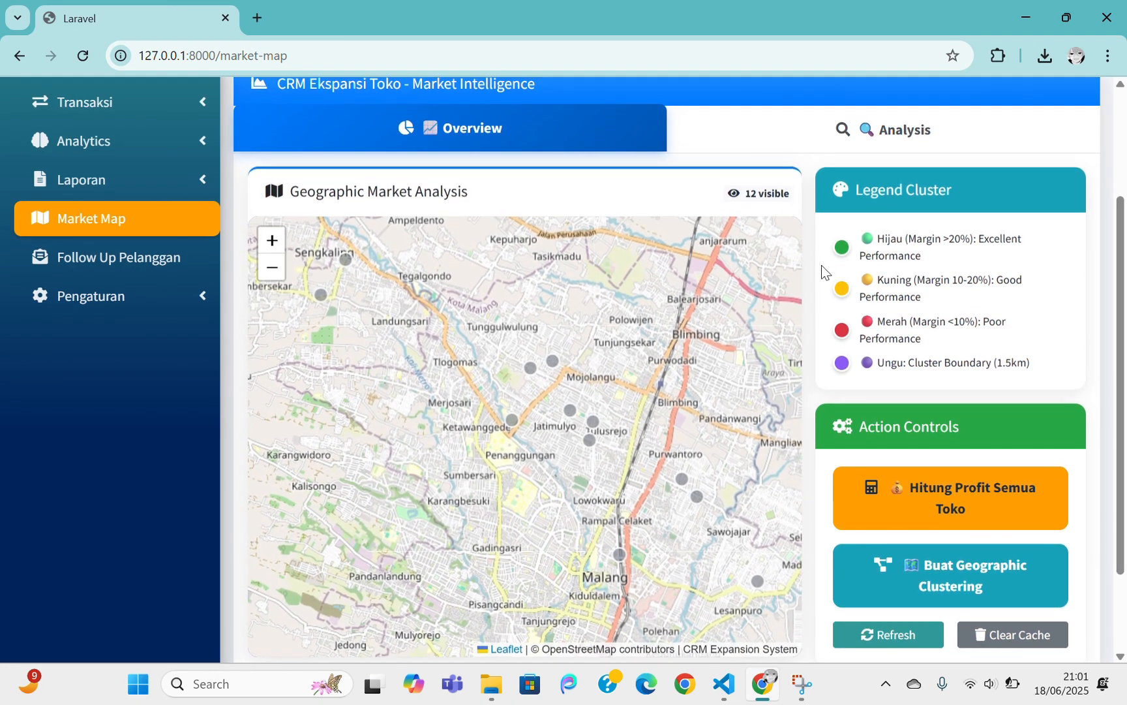
pyautogui.click(901, 483)
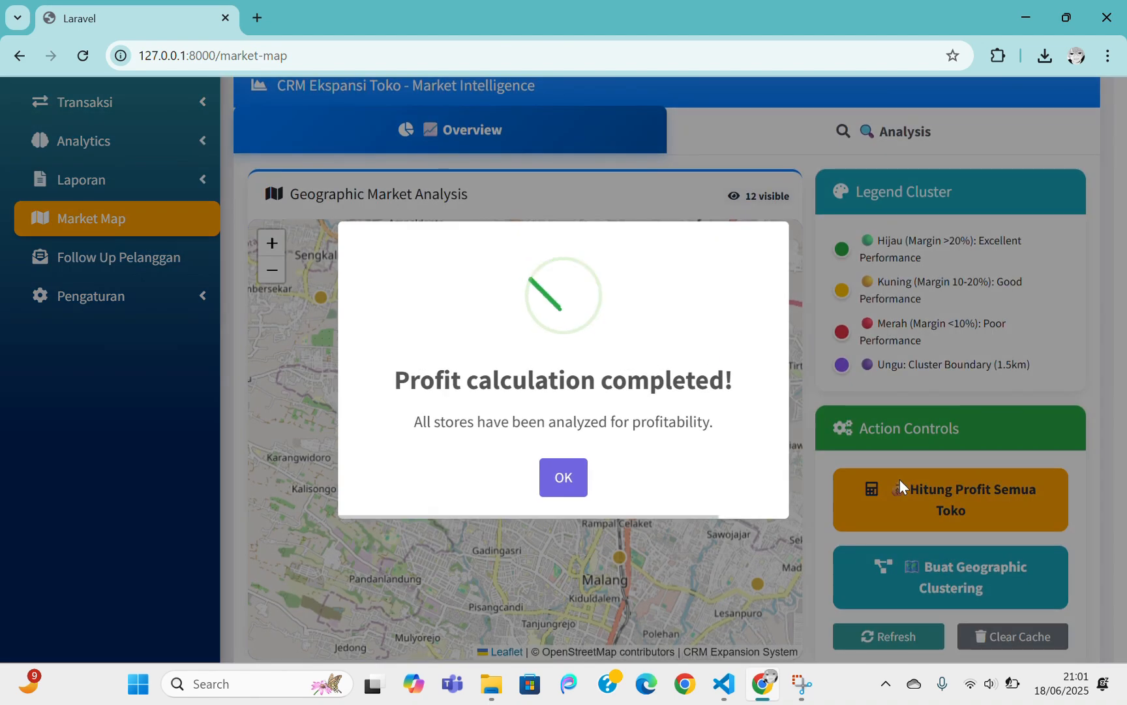
pyautogui.click(557, 479)
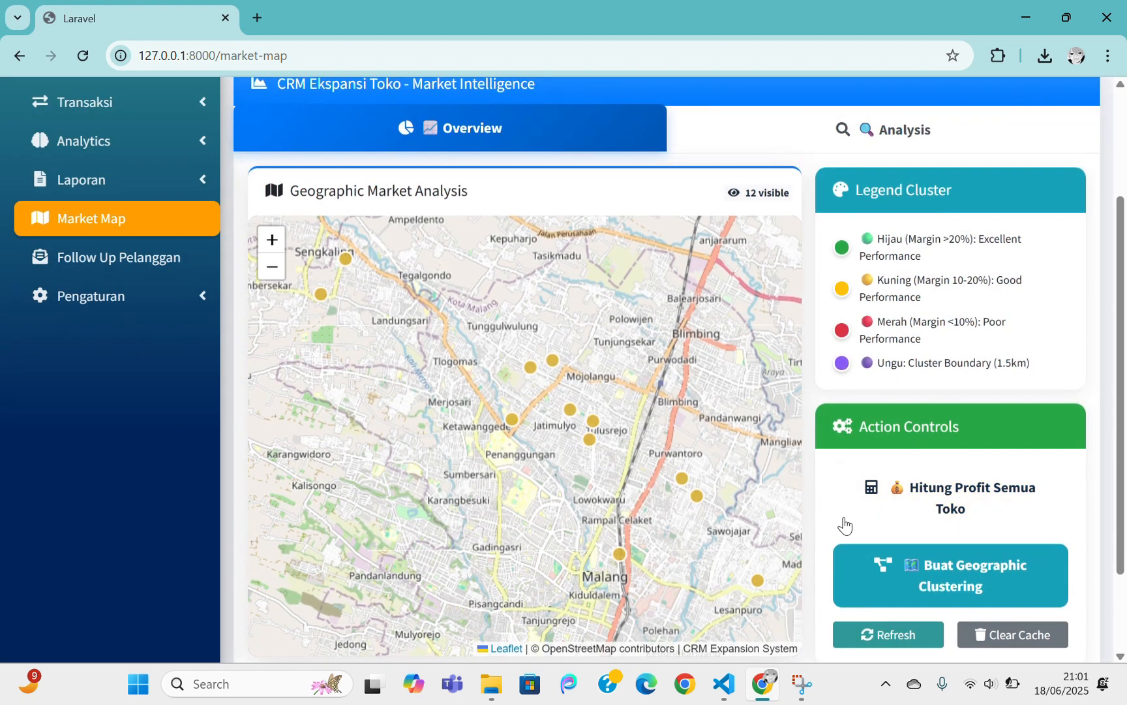
# Create geographic clusters, drawing 1.5 km boundary circles around the store markers
pyautogui.click(917, 577)
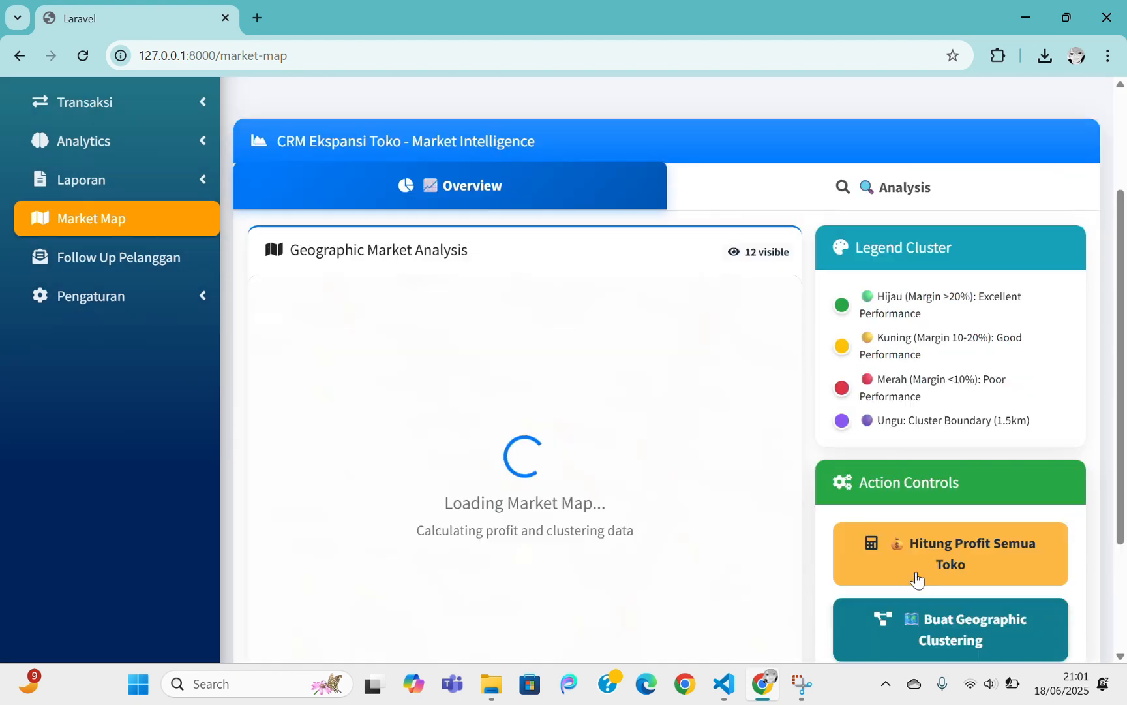
pyautogui.scroll(-2, 707, 456)
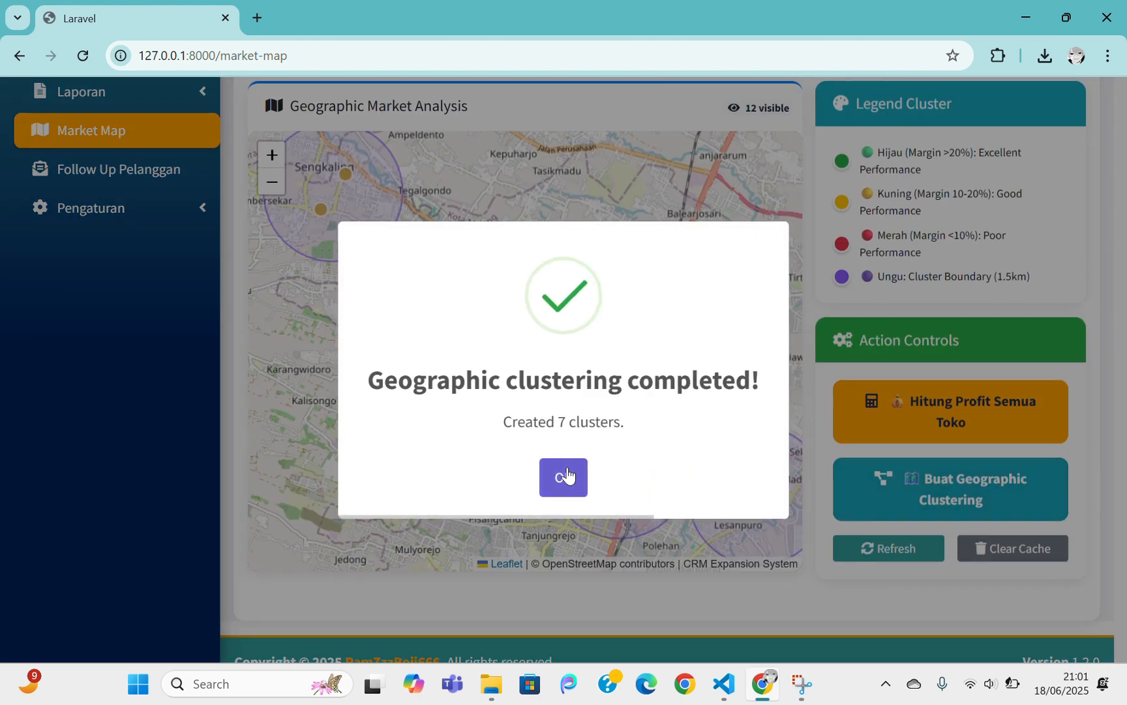
pyautogui.click(566, 476)
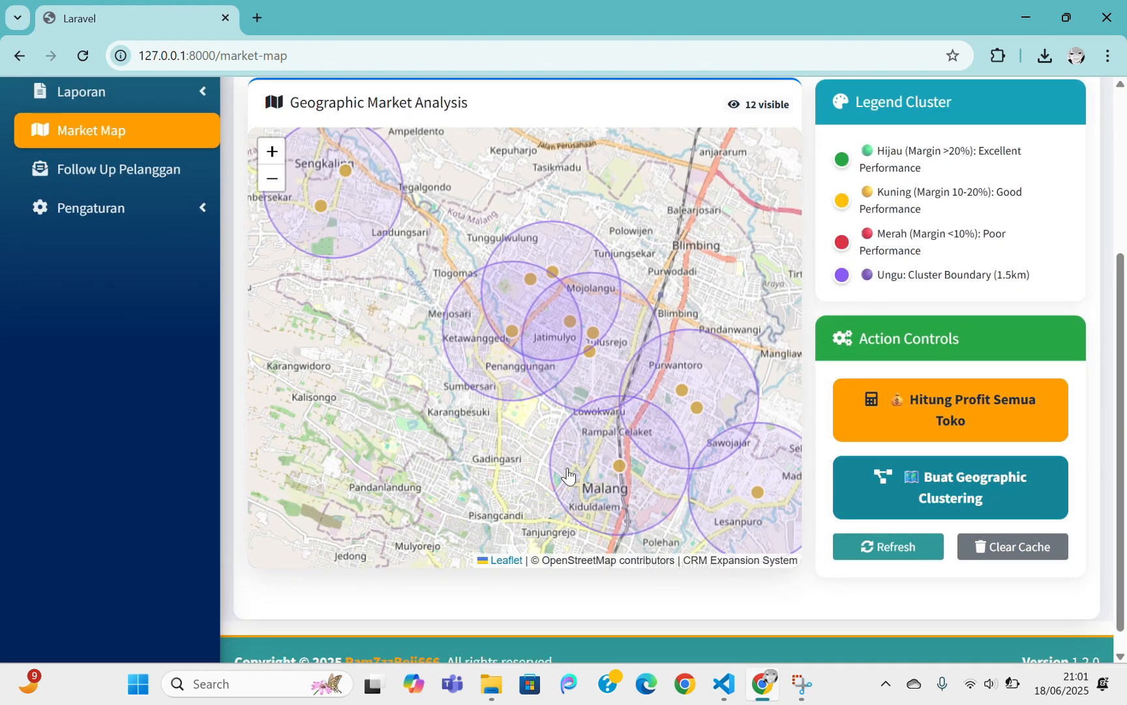
pyautogui.scroll(3, 845, 415)
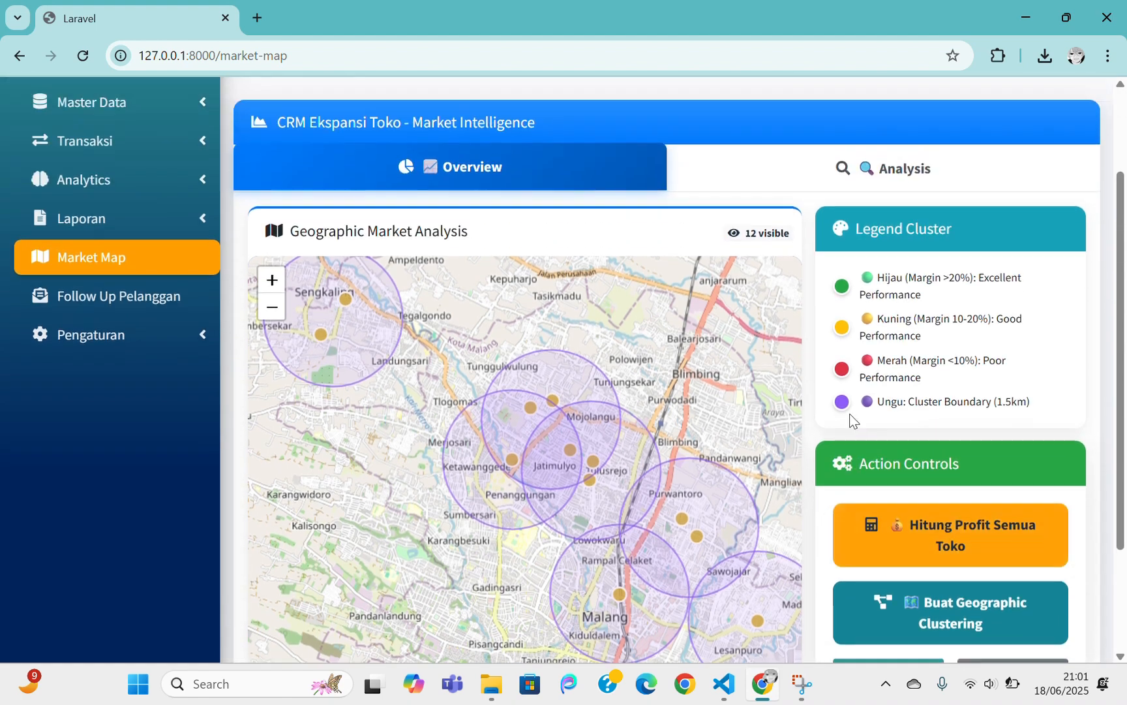
# Review the Analysis tab's per-store profit figures (20.0% ROI) and geographic clusters A–G
pyautogui.click(847, 221)
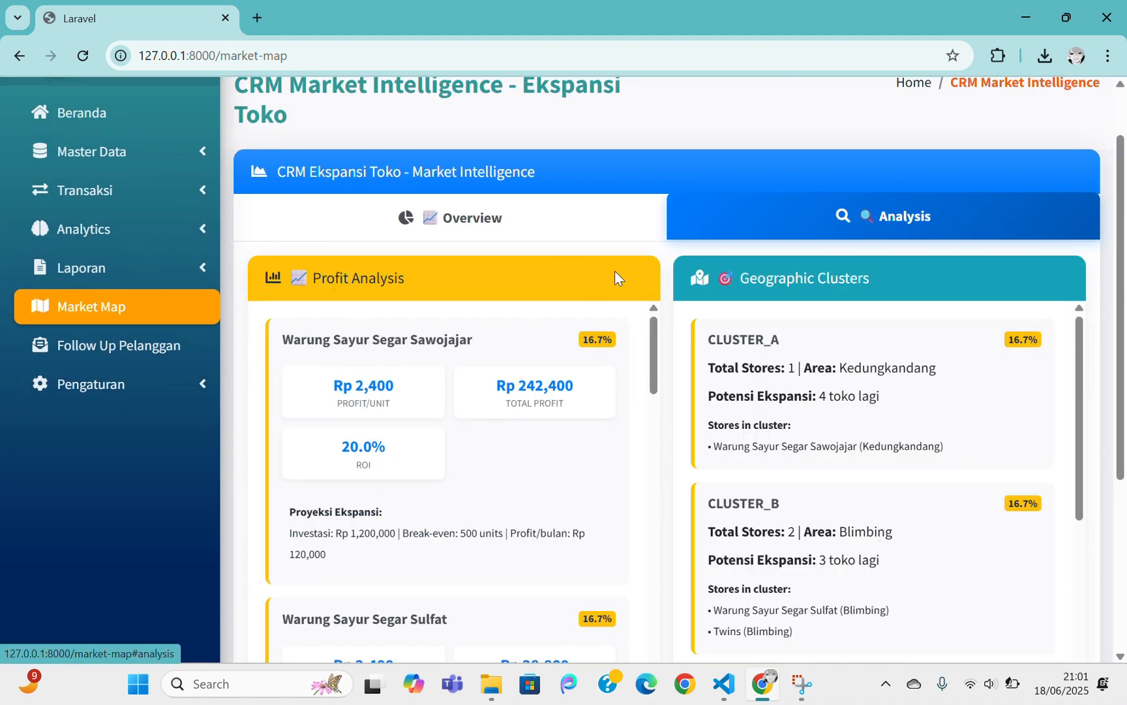
pyautogui.scroll(-1, 575, 286)
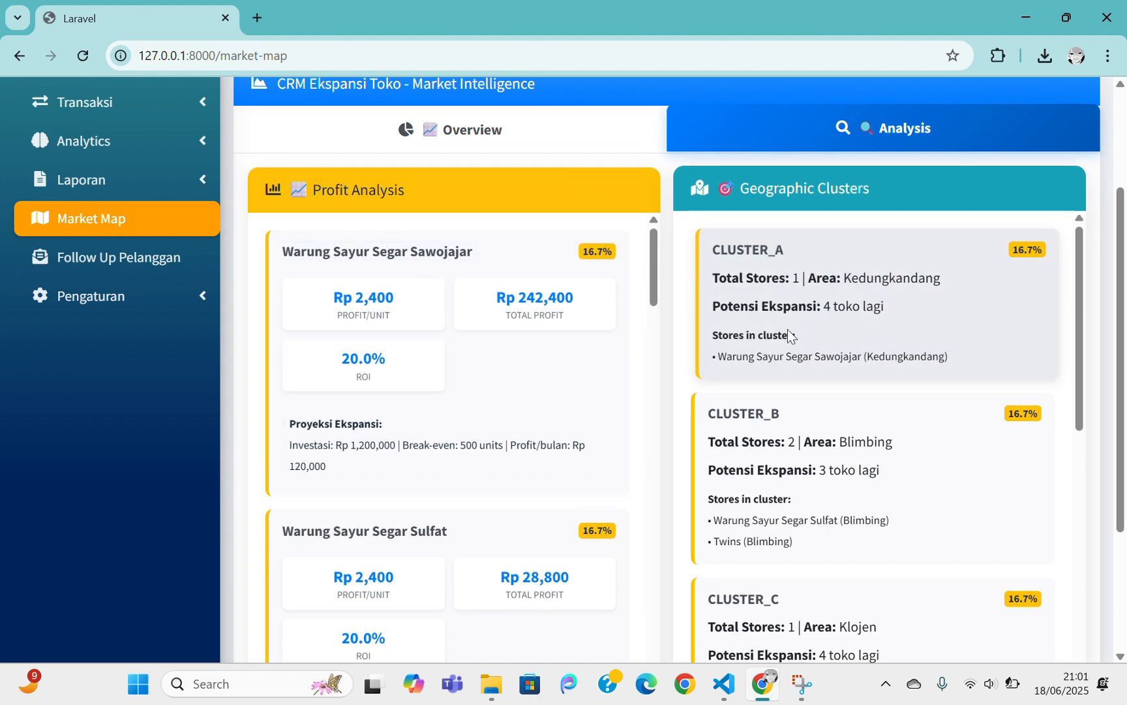
pyautogui.scroll(-1, 827, 440)
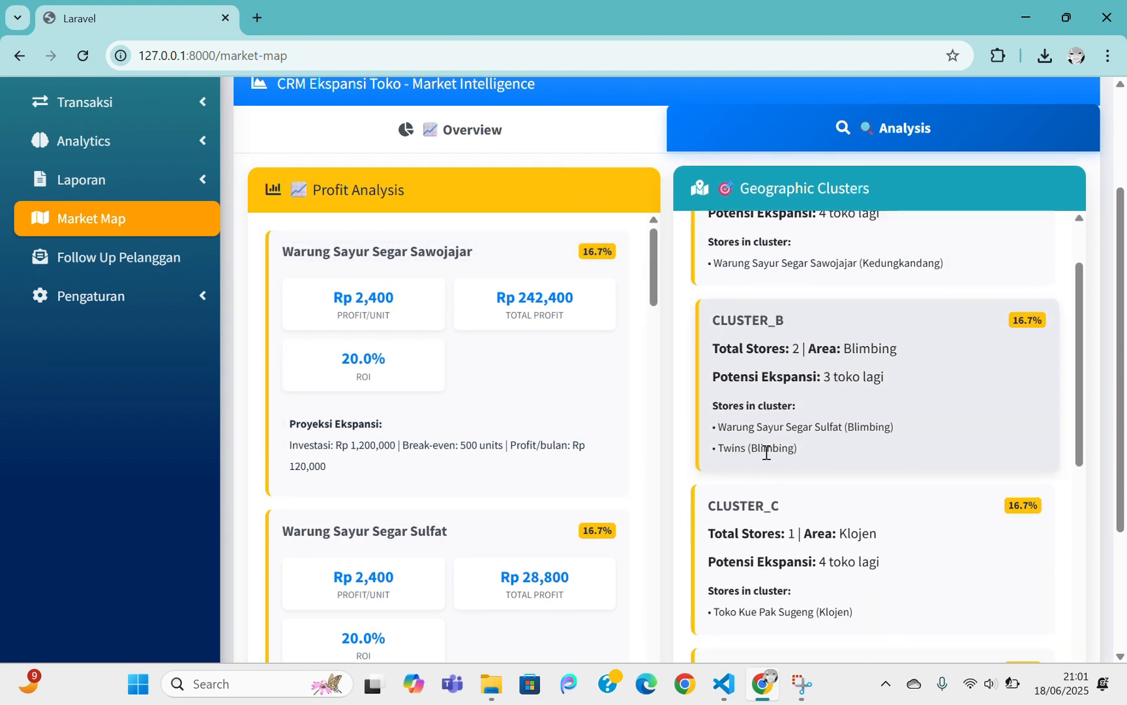
pyautogui.scroll(-3, 849, 456)
pyautogui.scroll(-1, 576, 420)
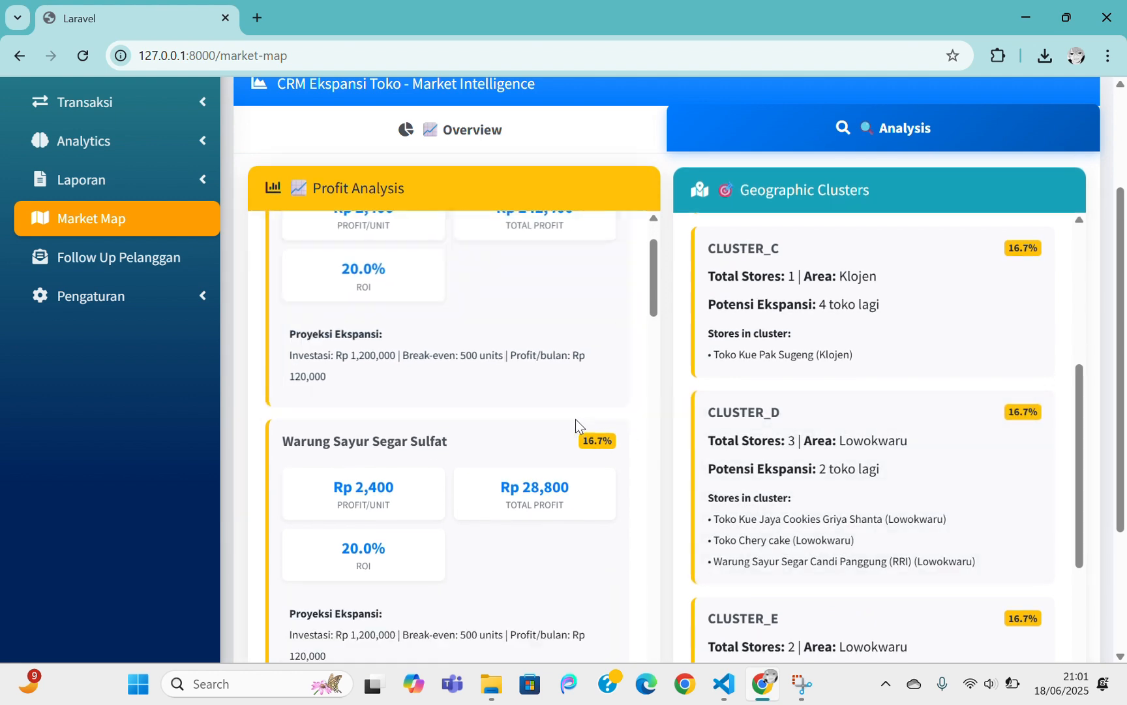
pyautogui.scroll(-7, 570, 433)
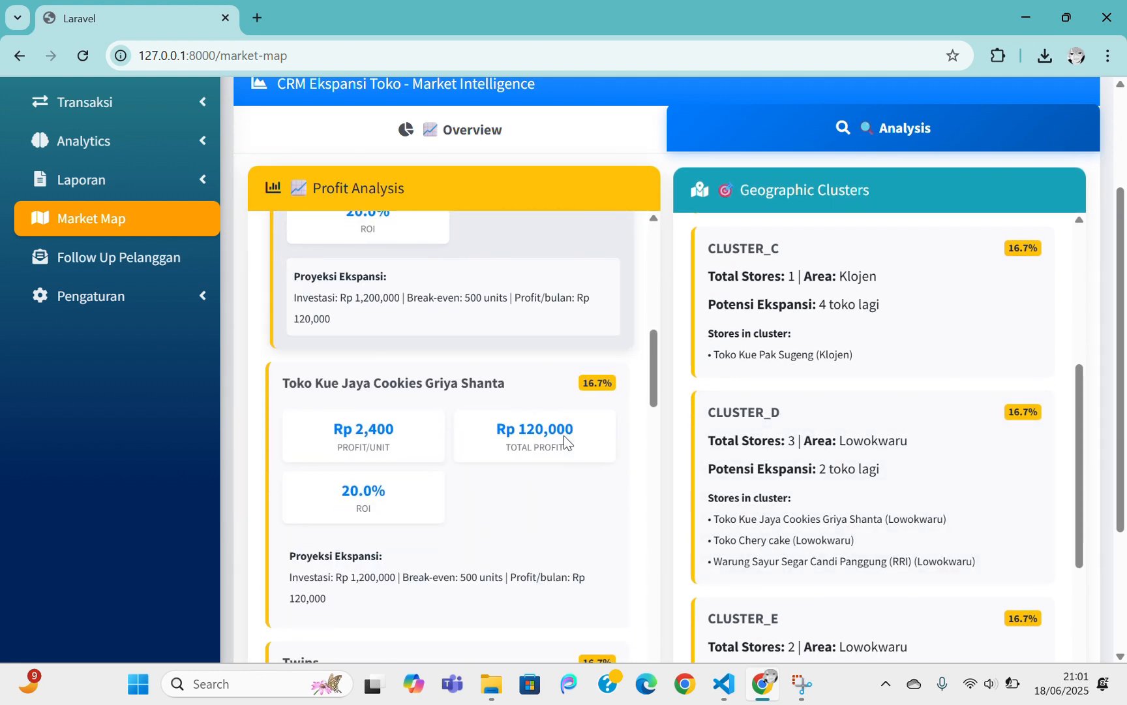
pyautogui.scroll(-4, 564, 435)
pyautogui.scroll(-4, 830, 433)
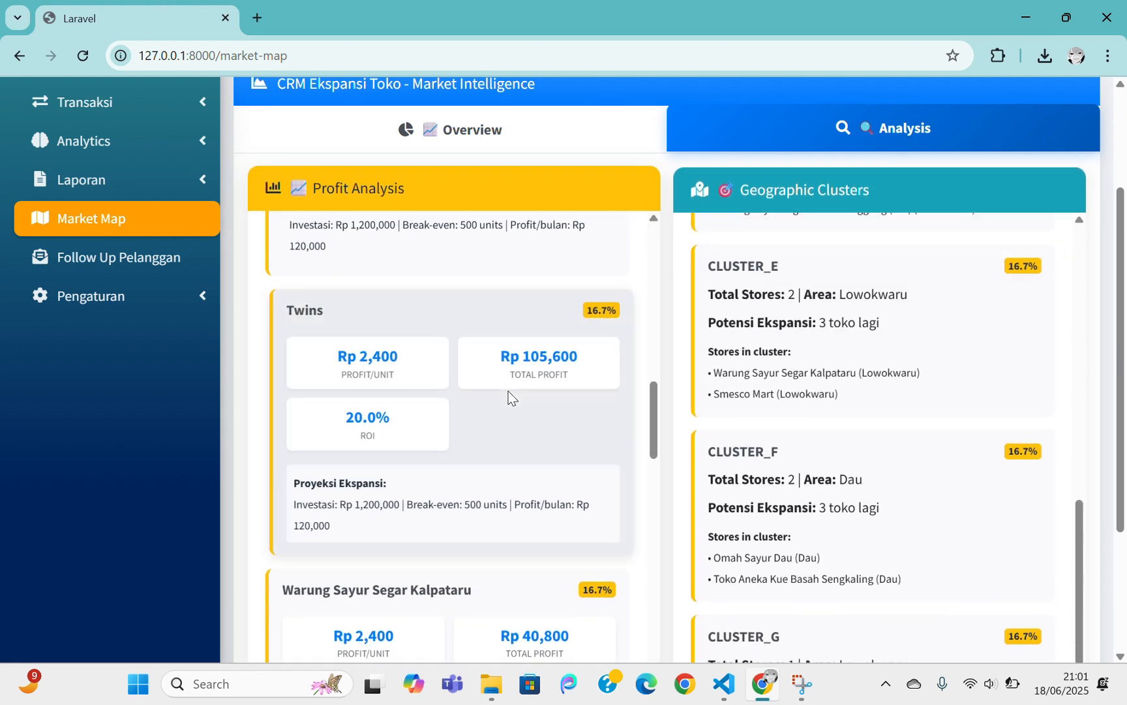
pyautogui.scroll(-8, 508, 391)
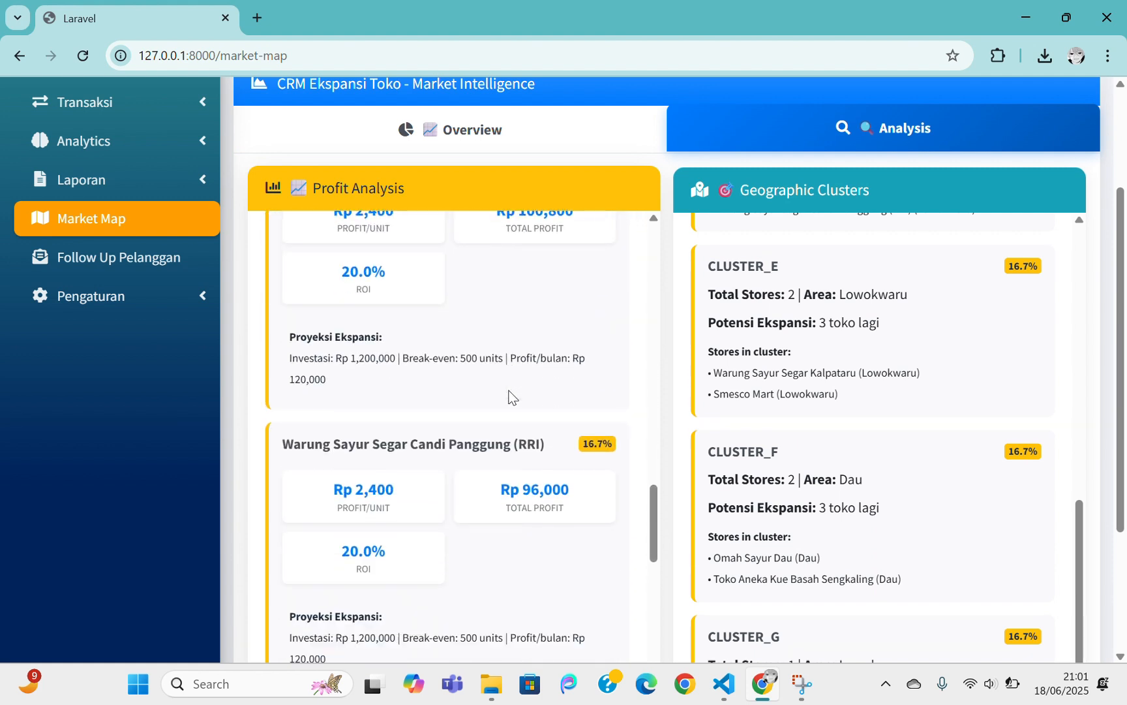
pyautogui.scroll(-8, 510, 396)
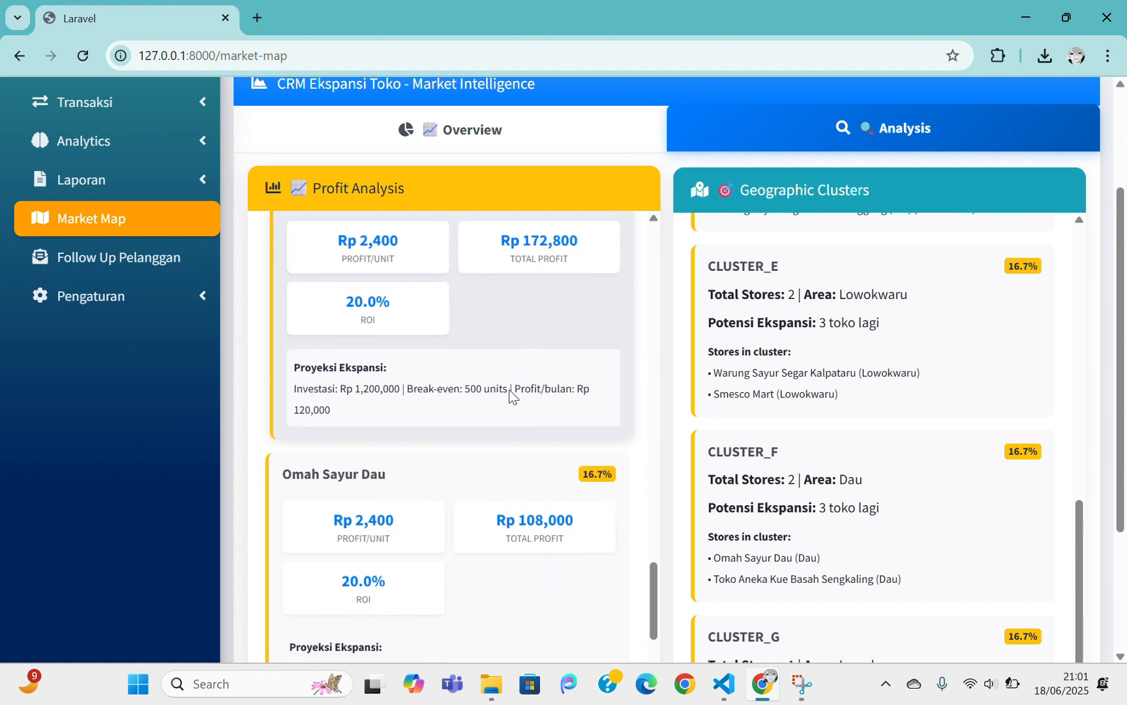
pyautogui.scroll(-3, 510, 395)
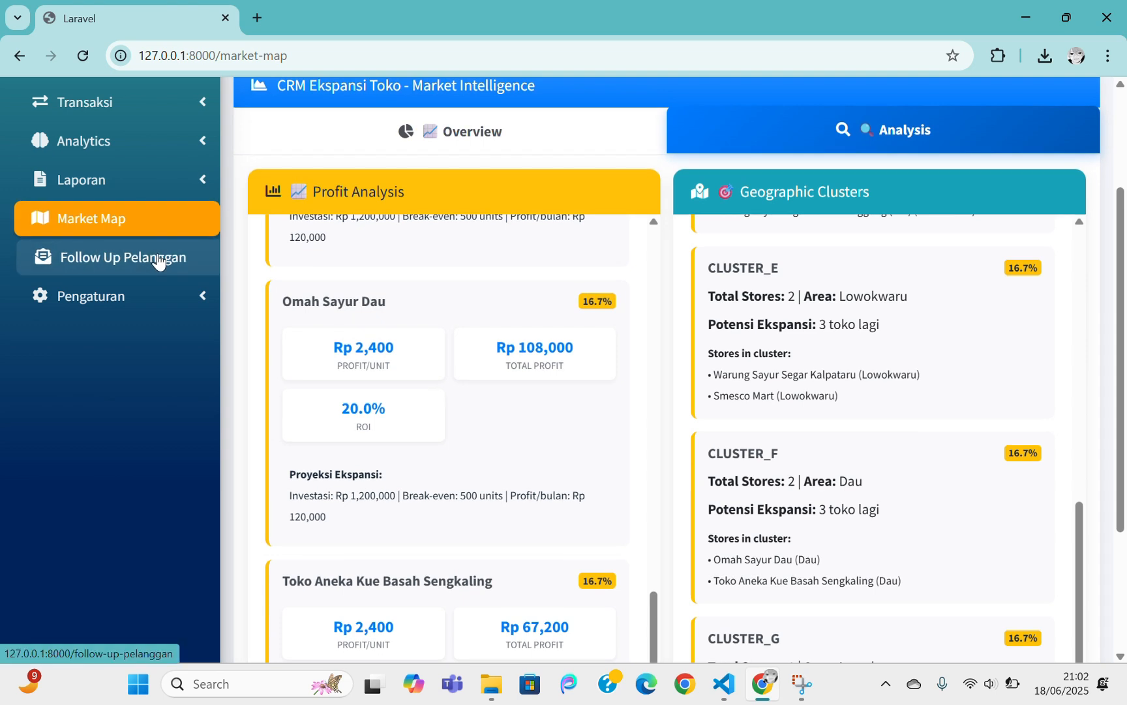
# Test the WhatsApp connection on Follow Up Pelanggan and look over the follow-up form
pyautogui.scroll(3, 167, 261)
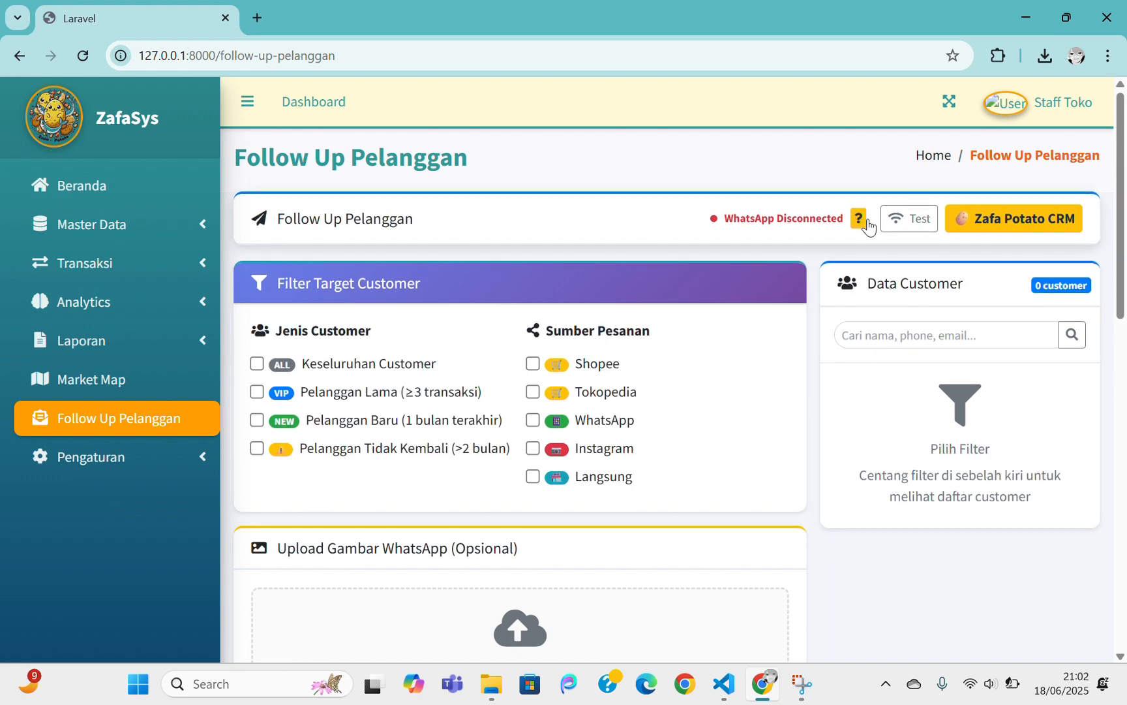
pyautogui.click(898, 228)
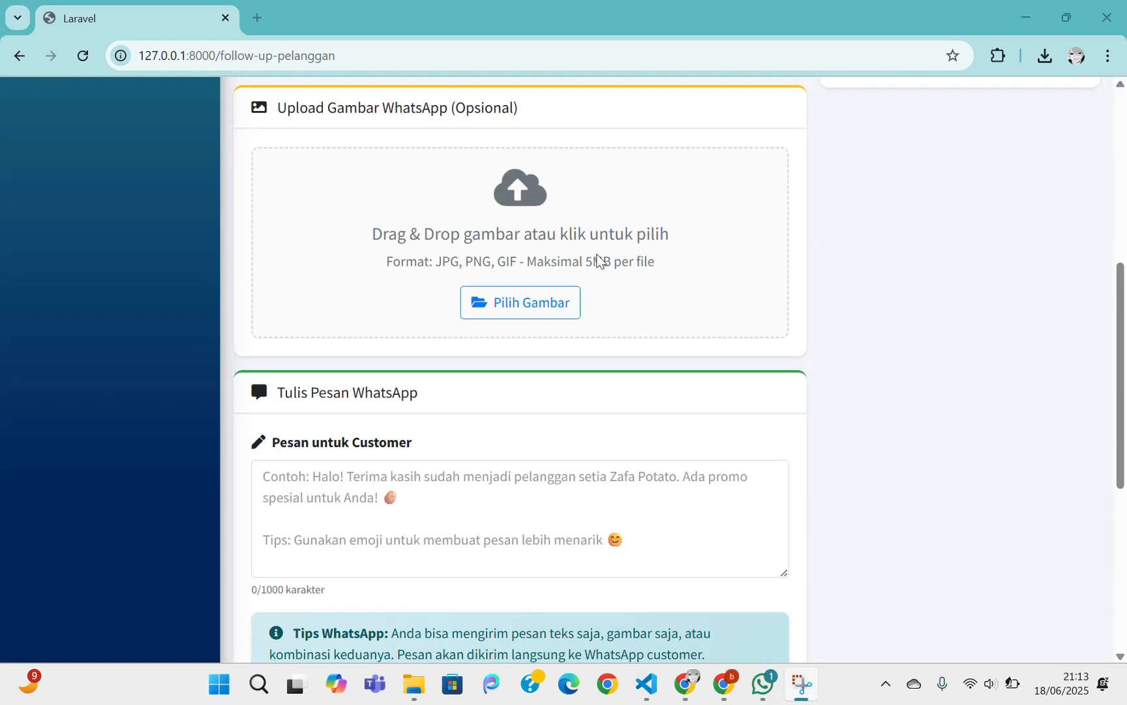
pyautogui.scroll(-5, 599, 259)
pyautogui.scroll(-1, 599, 260)
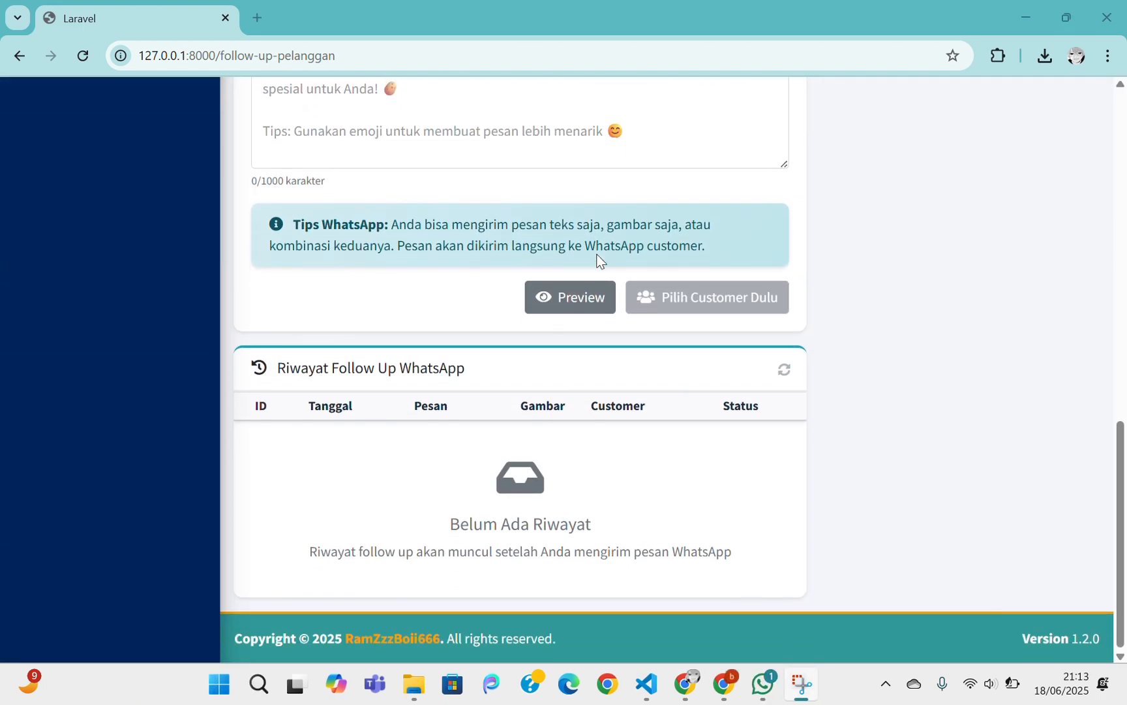
pyautogui.scroll(4, 599, 260)
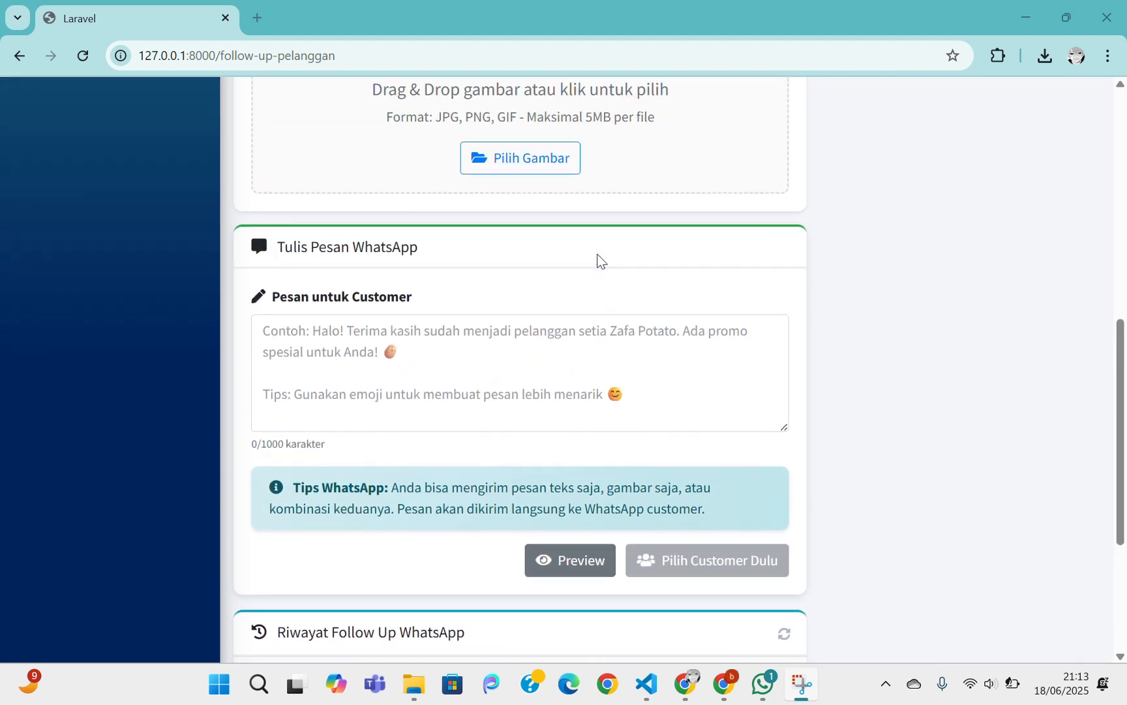
pyautogui.scroll(6, 606, 251)
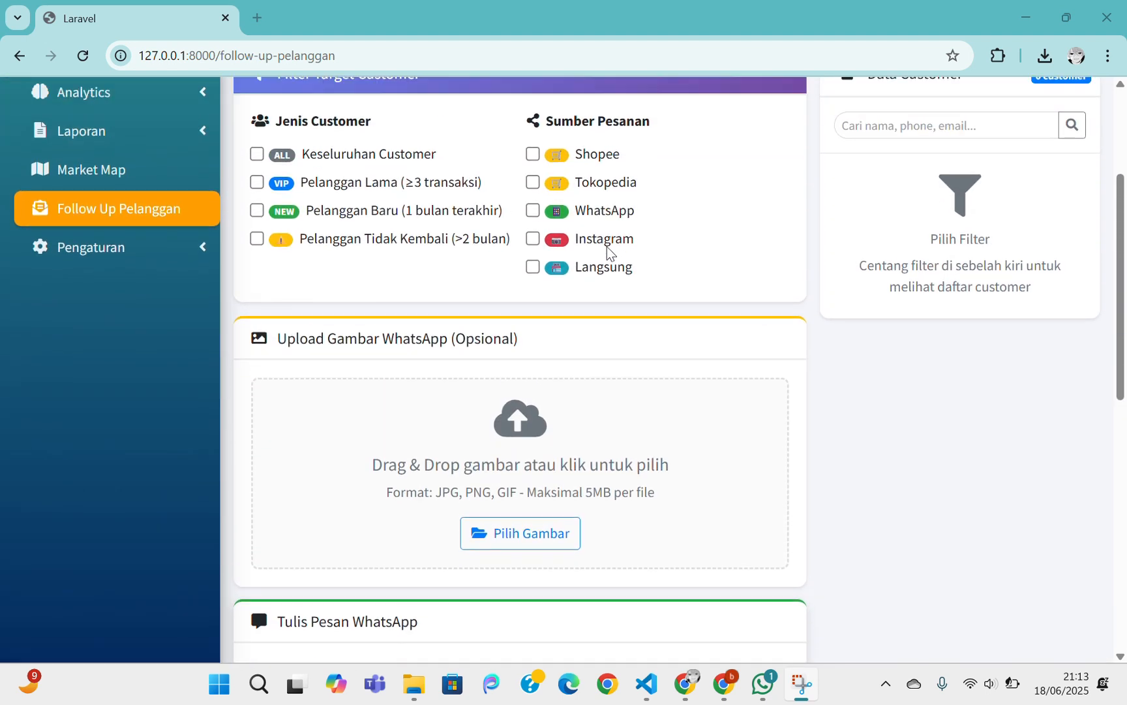
pyautogui.scroll(1, 607, 247)
# Target all customers with Keseluruhan Customer and check the single customer's details
pyautogui.click(393, 221)
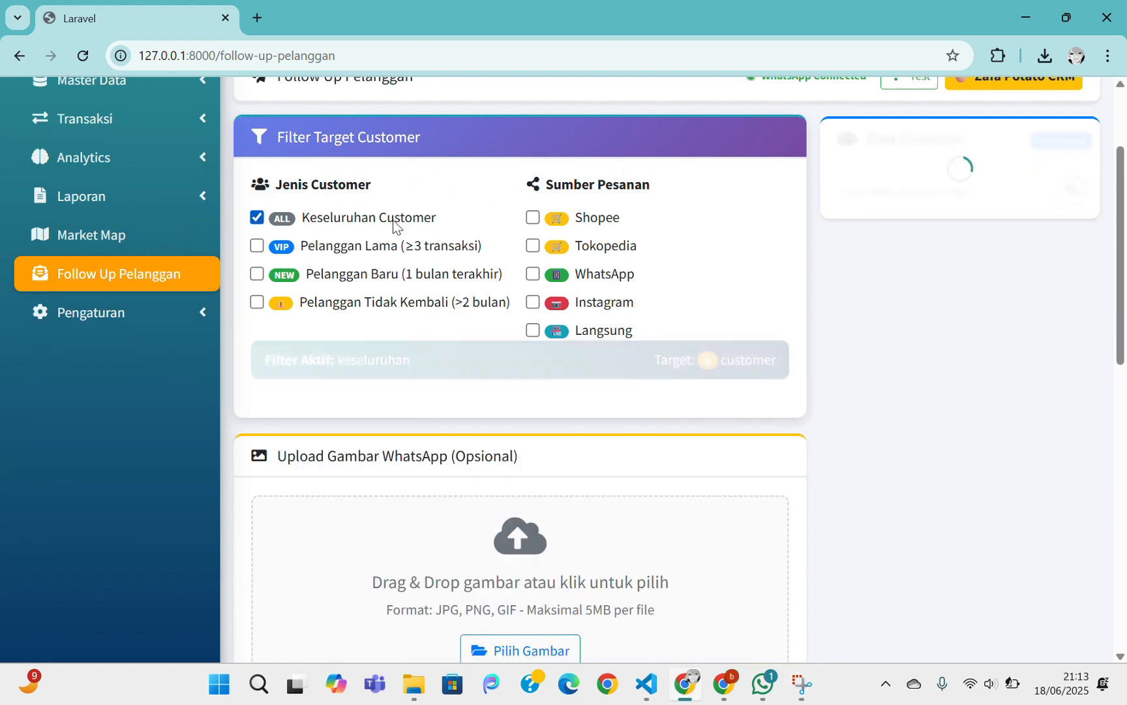
pyautogui.click(1060, 282)
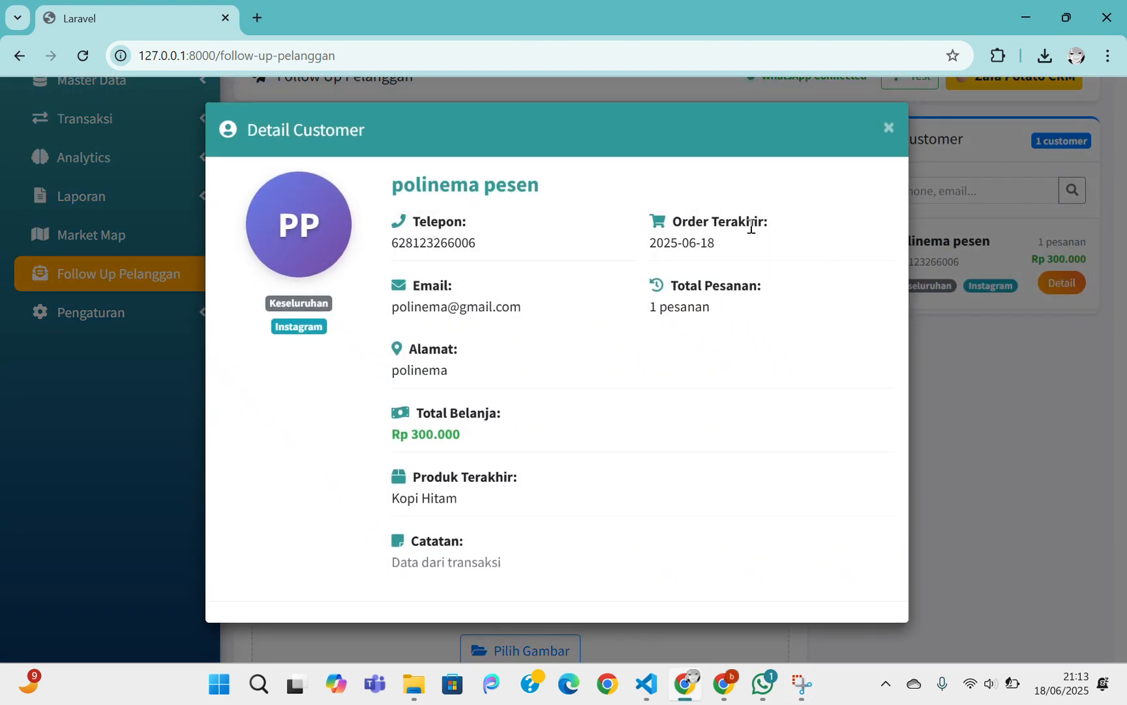
pyautogui.click(888, 128)
# Write the message 'halooooo jangan lupa beli lagi yaaaaa' and preview it
pyautogui.scroll(-3, 867, 229)
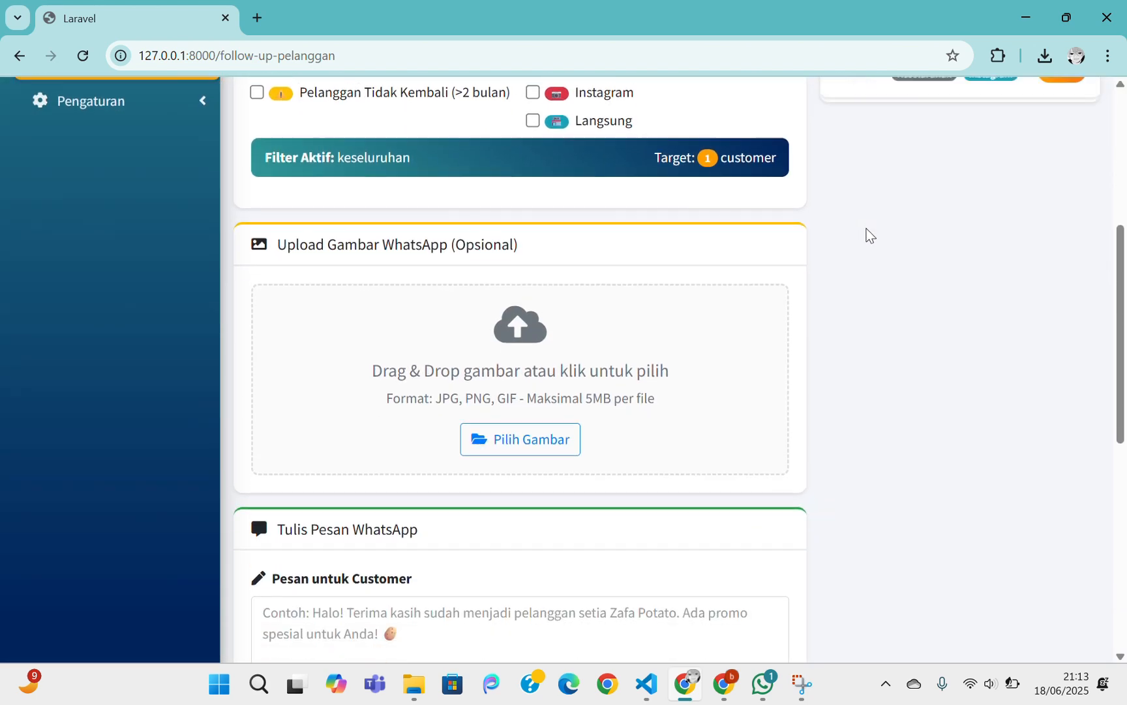
pyautogui.scroll(-3, 867, 228)
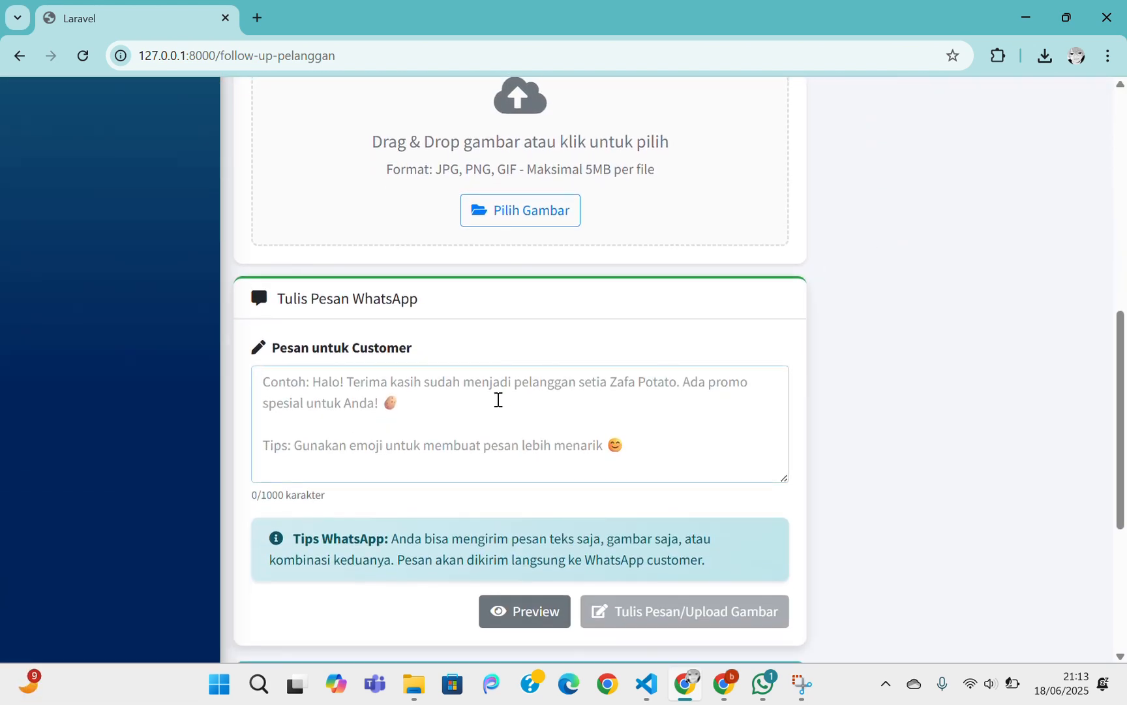
pyautogui.write('halooooo')
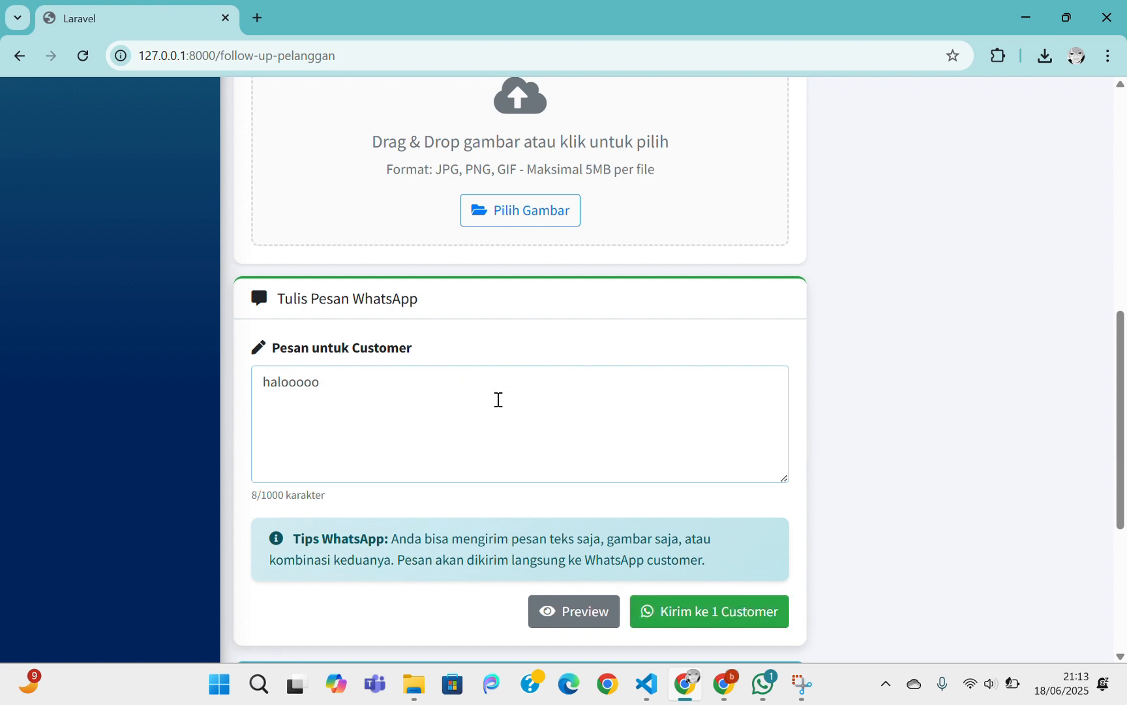
pyautogui.click(675, 613)
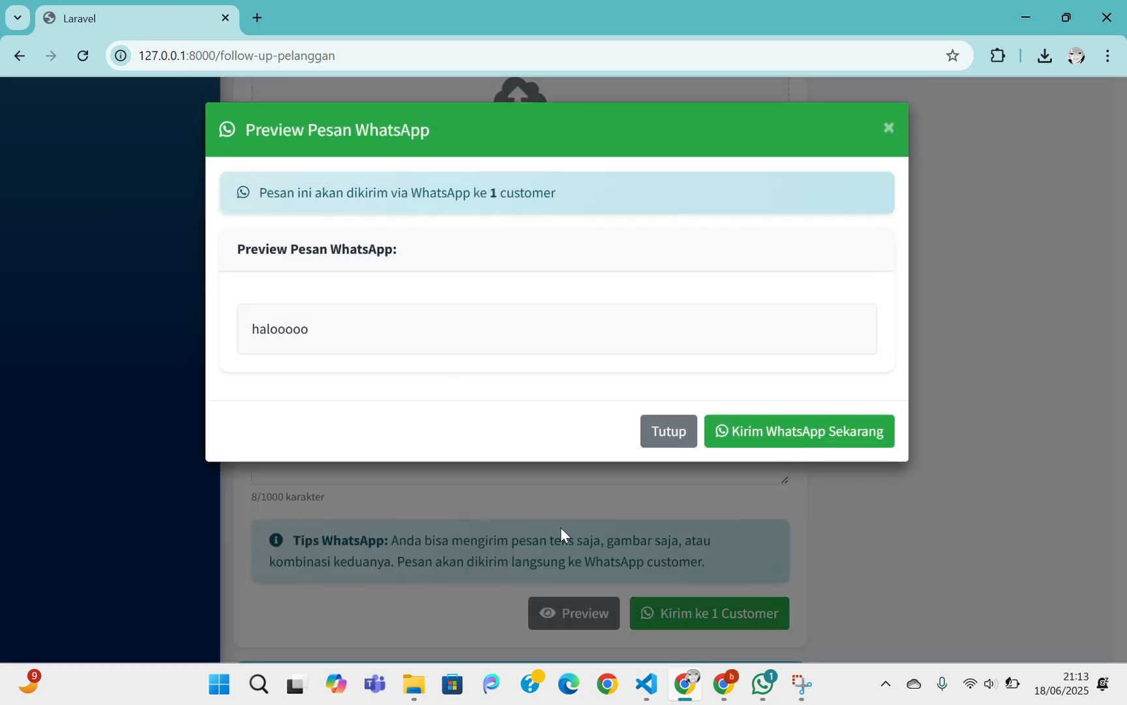
pyautogui.click(652, 463)
pyautogui.click(483, 421)
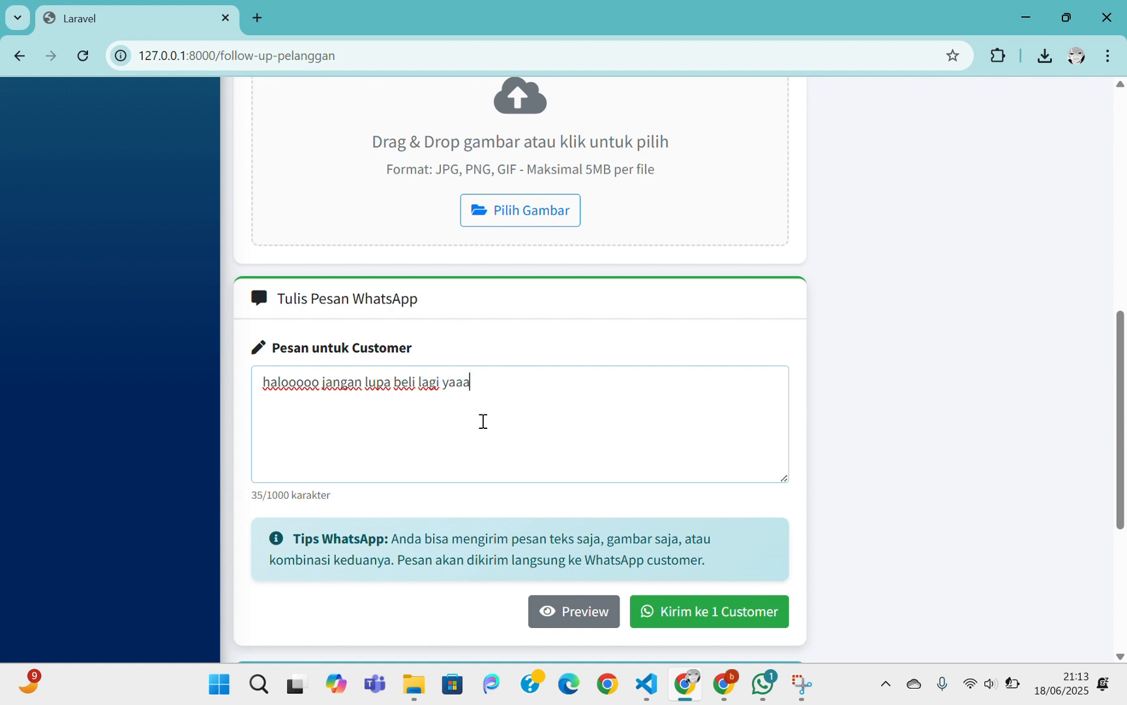
# Send the follow-up to 1 customer, see FU0015 logged, and check WhatsApp received it
pyautogui.click(722, 611)
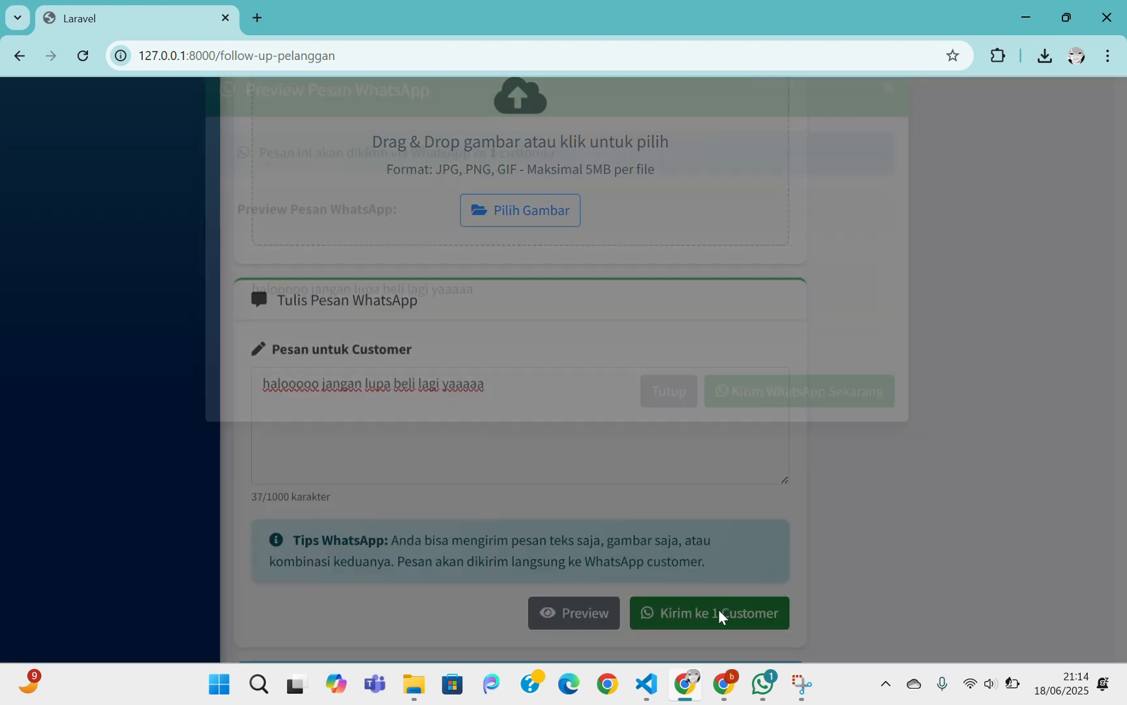
pyautogui.click(772, 433)
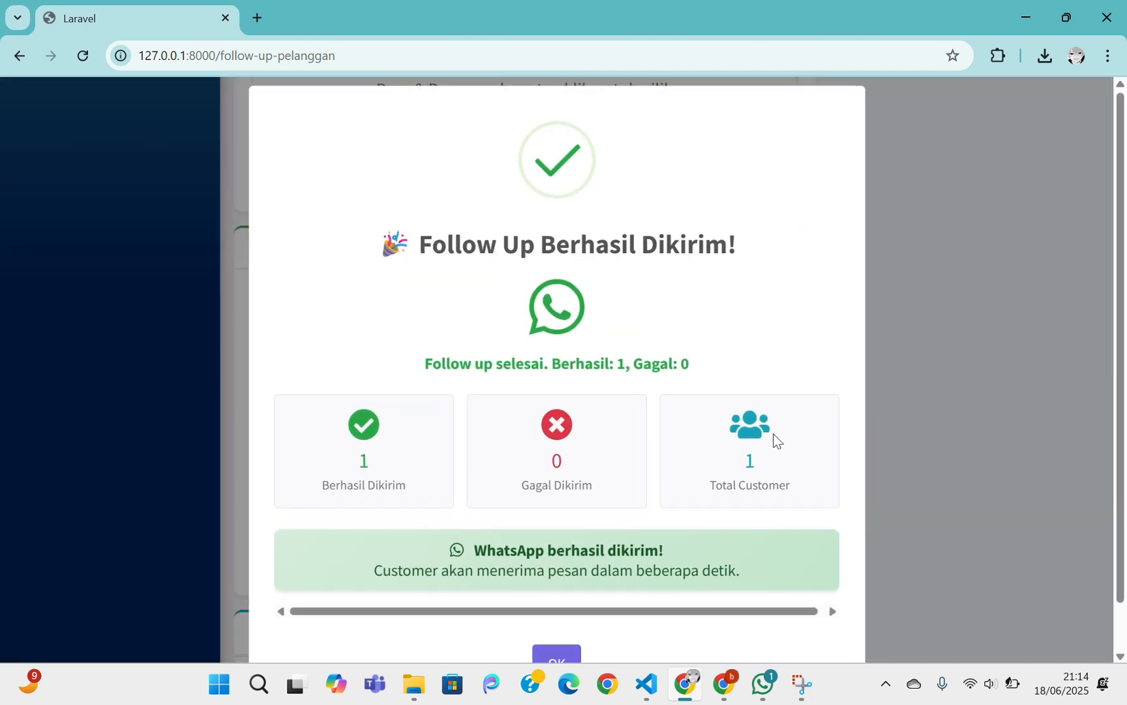
pyautogui.scroll(-1, 750, 433)
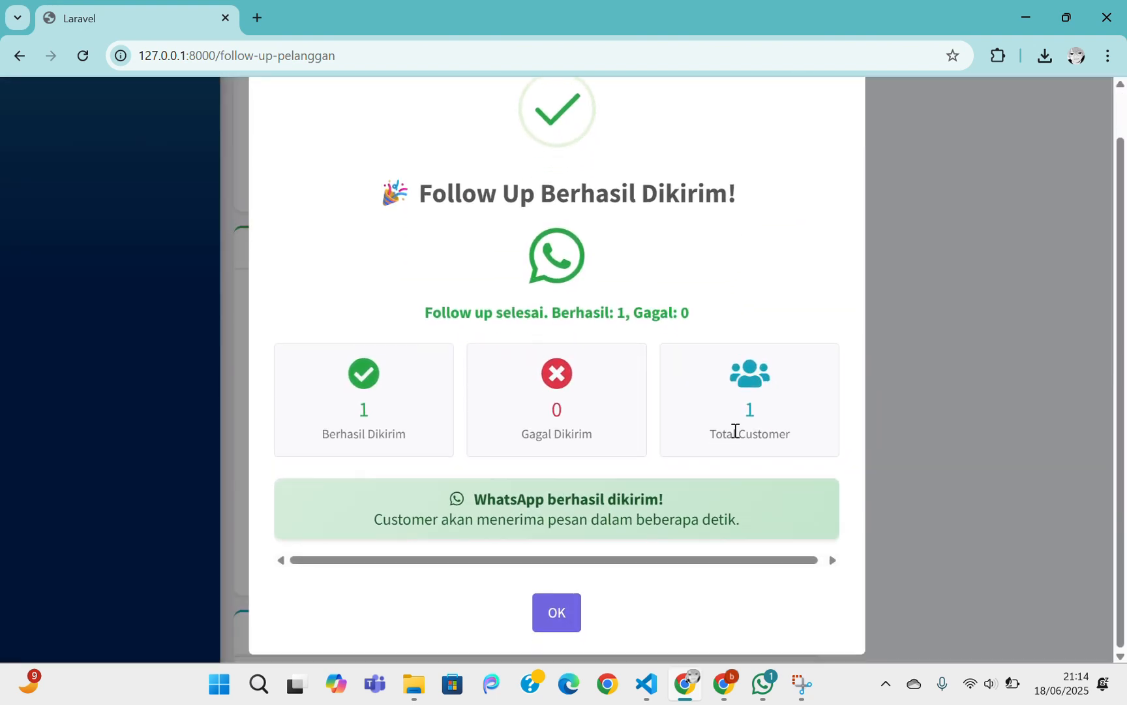
pyautogui.click(556, 610)
pyautogui.scroll(-2, 630, 481)
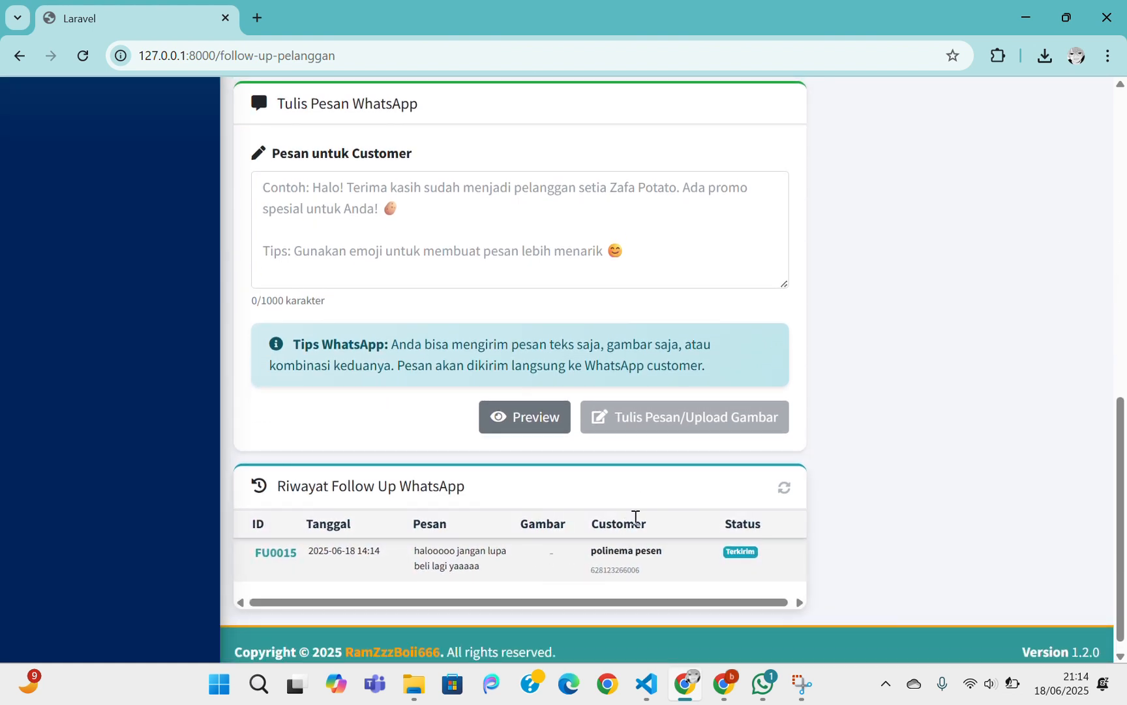
pyautogui.hotkey('alt', 'Tab')
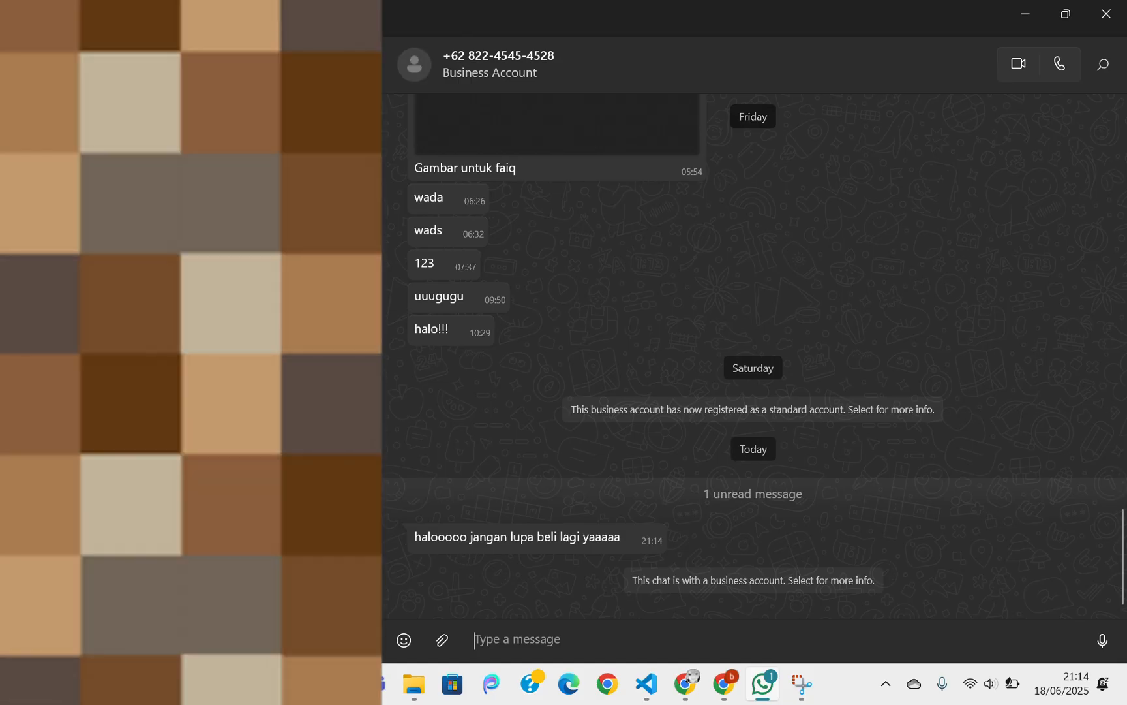